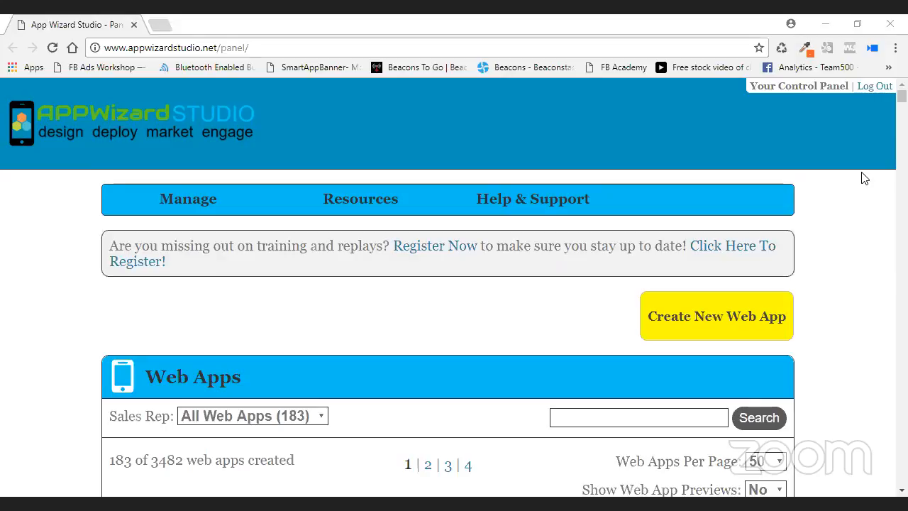
Add the note 'This is a training app' to Training Dir and save it.
scroll(818, 176, "down", 2)
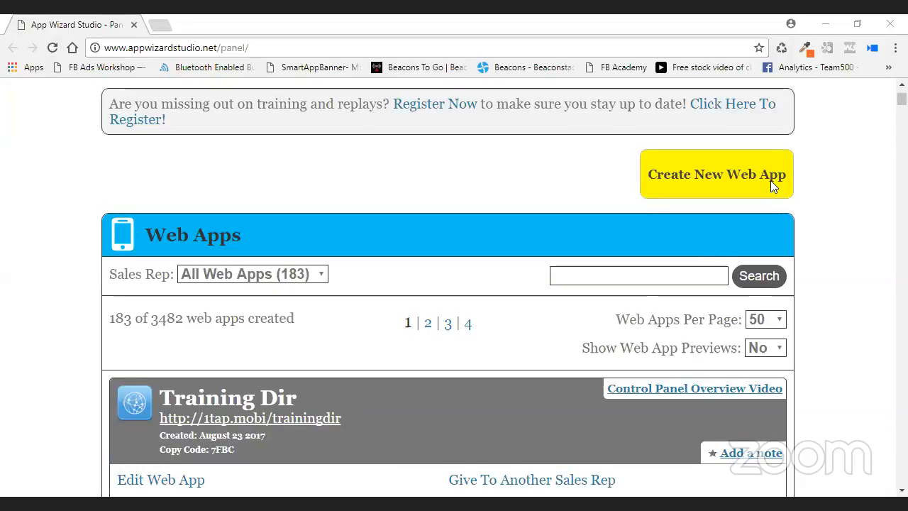
scroll(842, 198, "down", 1)
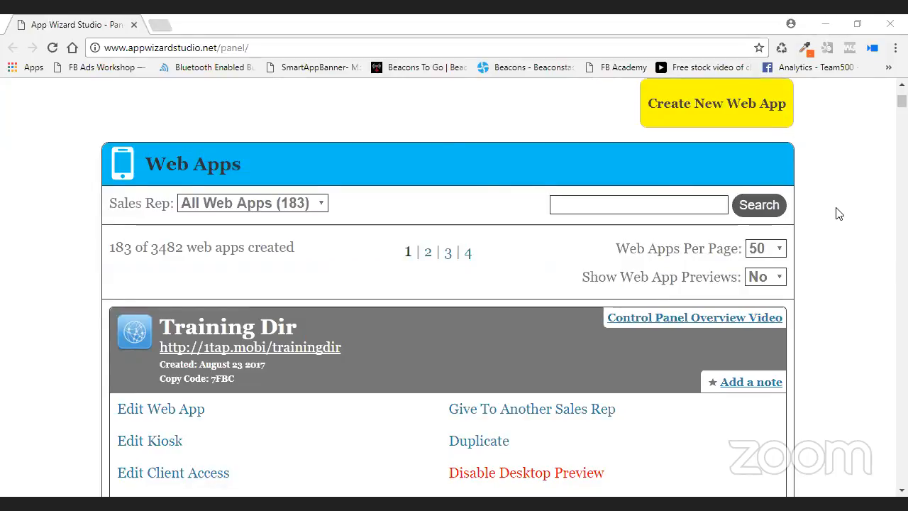
scroll(839, 214, "down", 1)
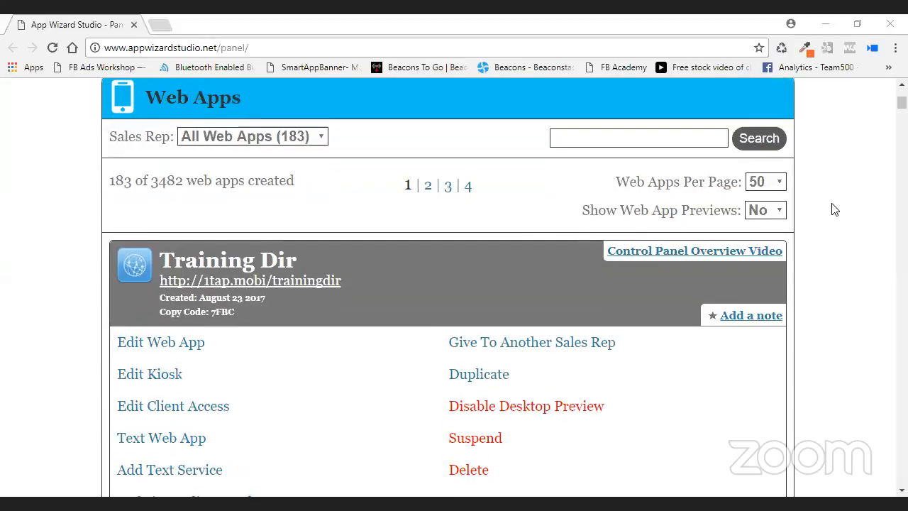
scroll(830, 207, "up", 2)
scroll(837, 213, "down", 4)
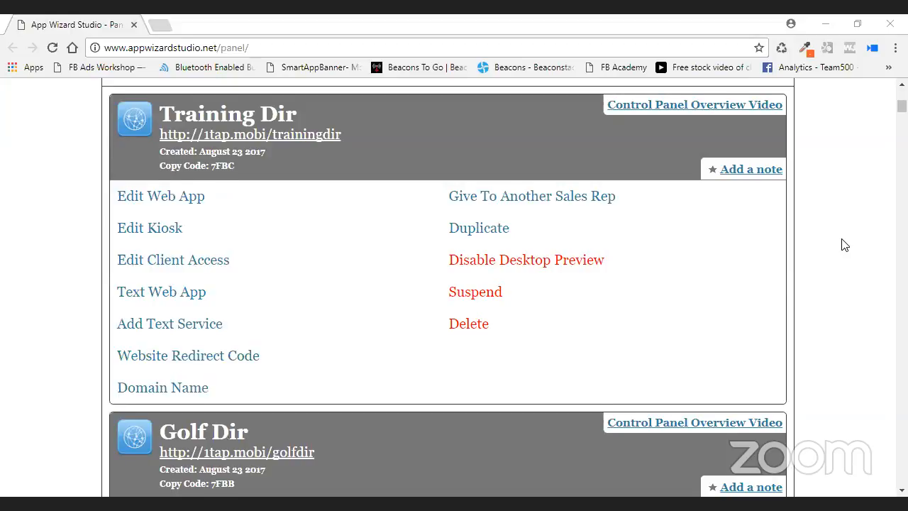
scroll(830, 237, "down", 1)
scroll(833, 237, "up", 2)
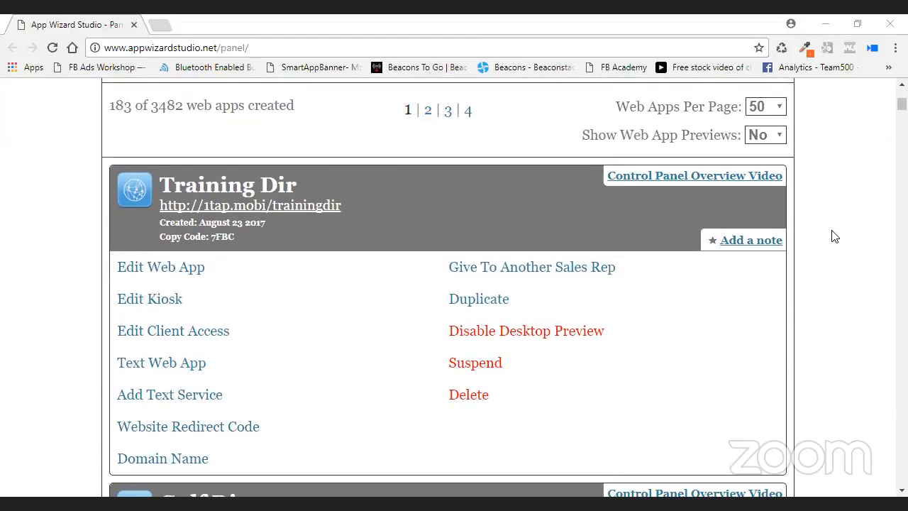
scroll(834, 237, "down", 1)
scroll(833, 239, "up", 1)
scroll(834, 239, "up", 1)
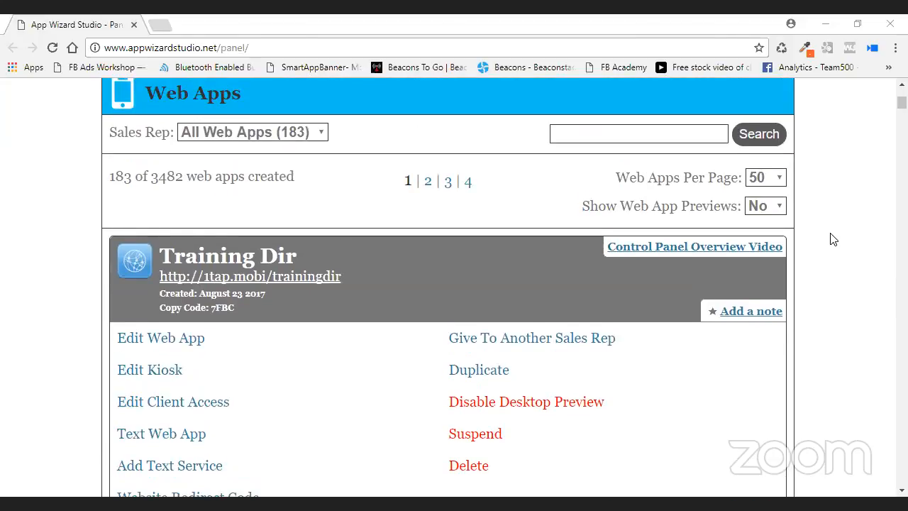
scroll(829, 239, "down", 2)
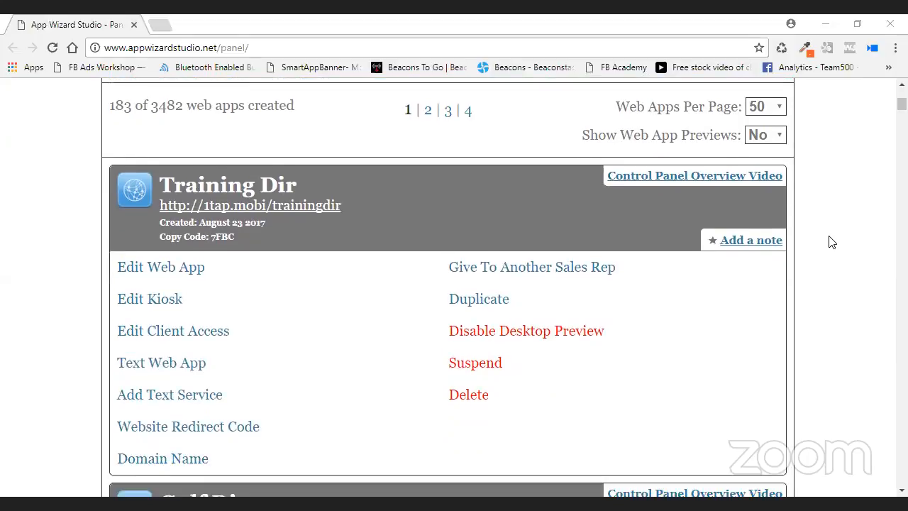
scroll(464, 215, "down", 1)
scroll(454, 209, "up", 2)
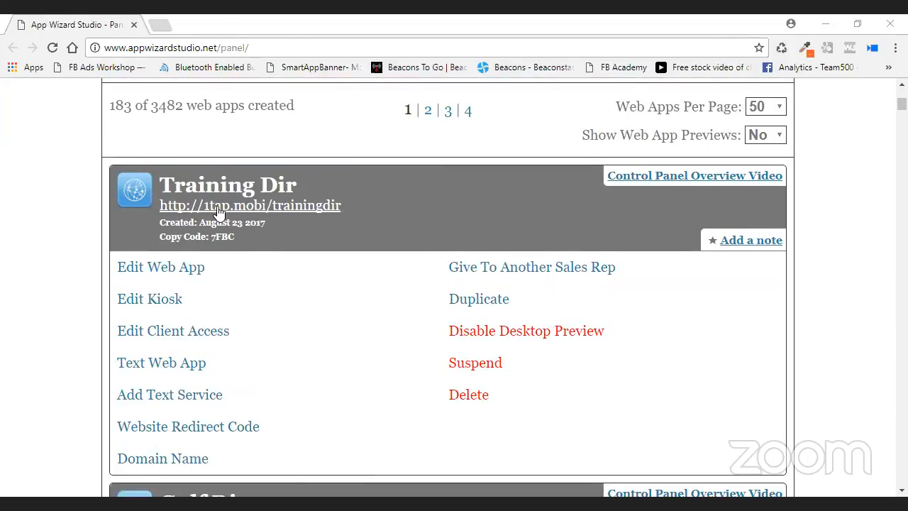
scroll(411, 244, "down", 1)
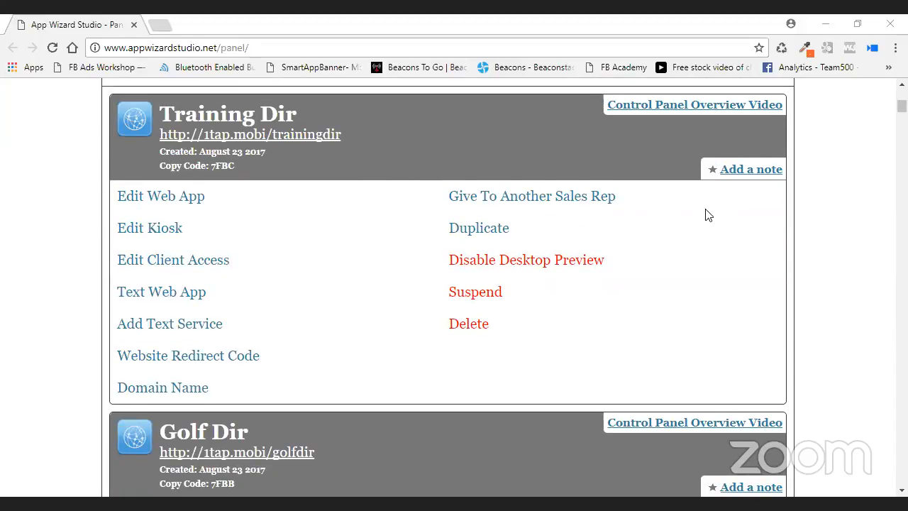
left_click(750, 169)
left_click(441, 217)
type("THYis")
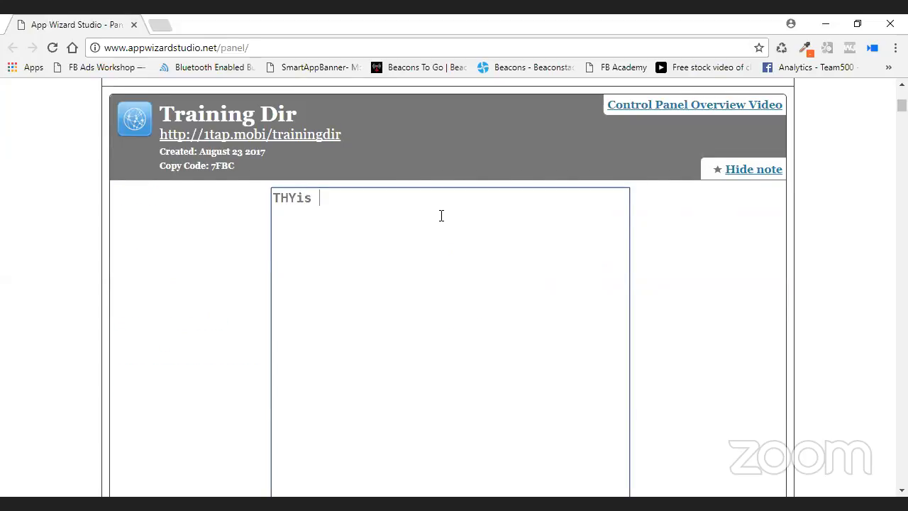
key("BackSpace")
key("BackSpace")
key("BackSpace")
key("BackSpace")
key("BackSpace")
type("his is a training")
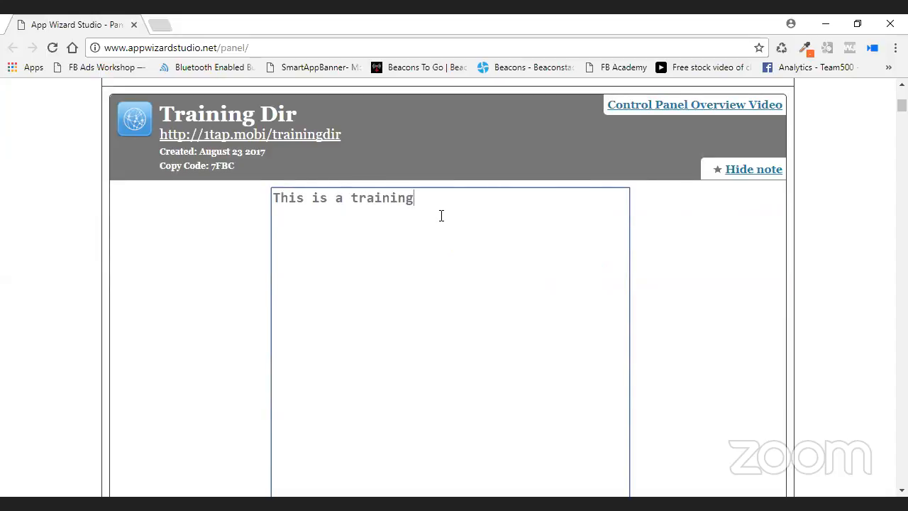
type(" app")
scroll(525, 317, "down", 4)
left_click(305, 431)
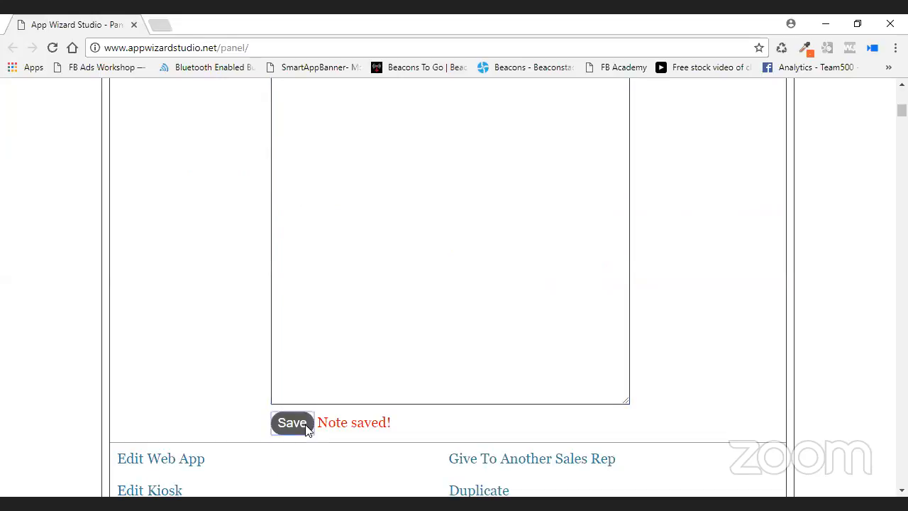
Hide and reopen the Training Dir note to confirm it was saved.
scroll(702, 381, "up", 5)
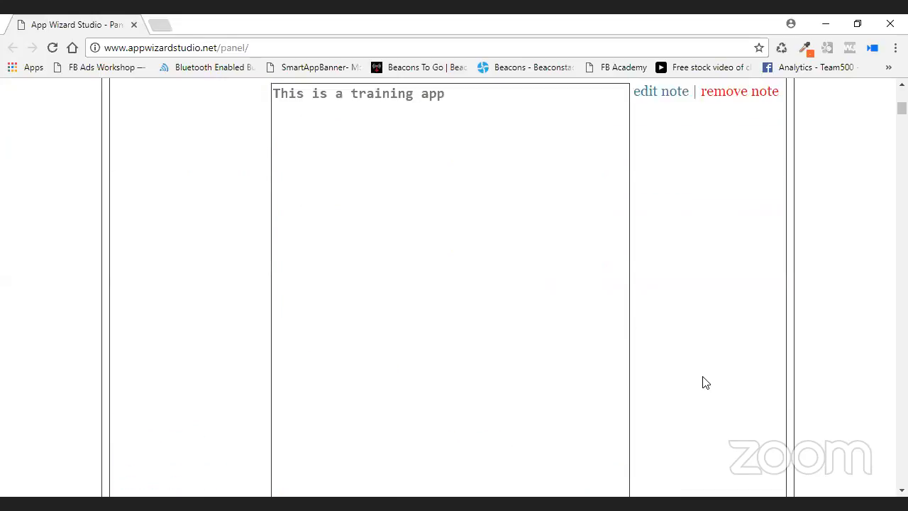
left_click(750, 170)
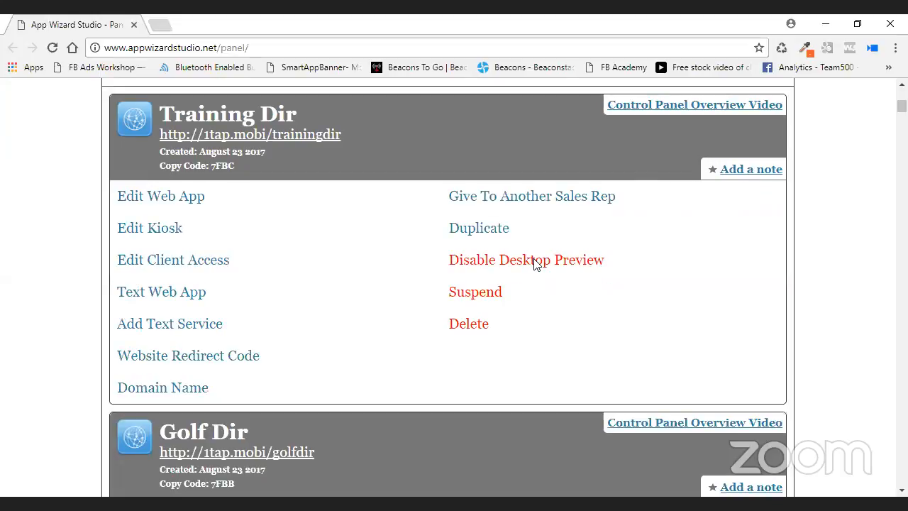
left_click(754, 171)
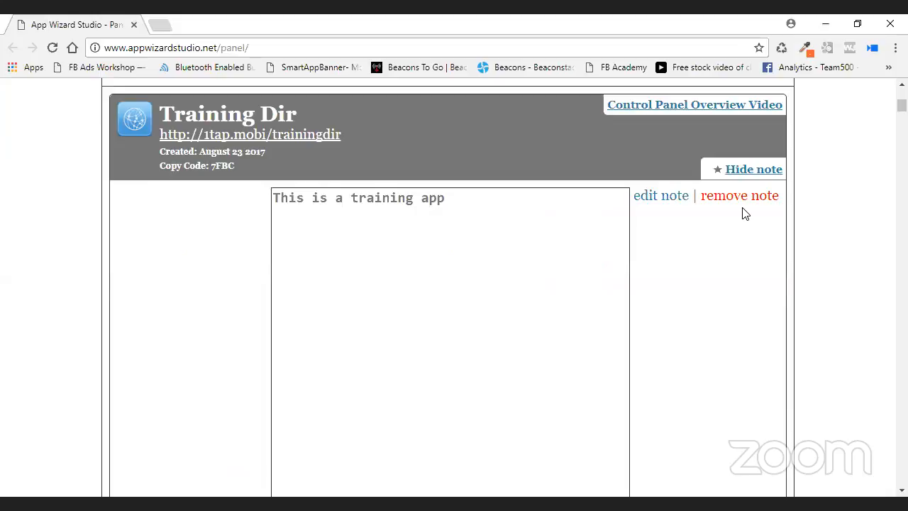
scroll(738, 241, "down", 5)
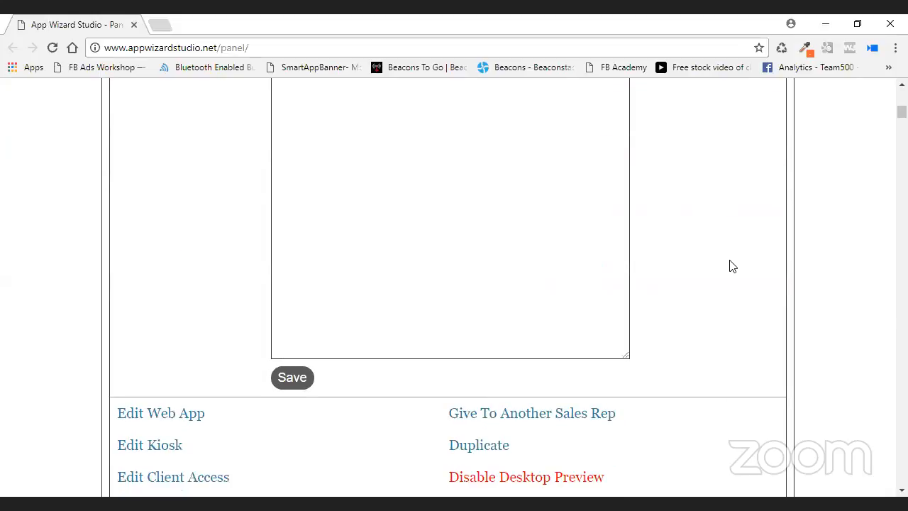
scroll(729, 265, "up", 5)
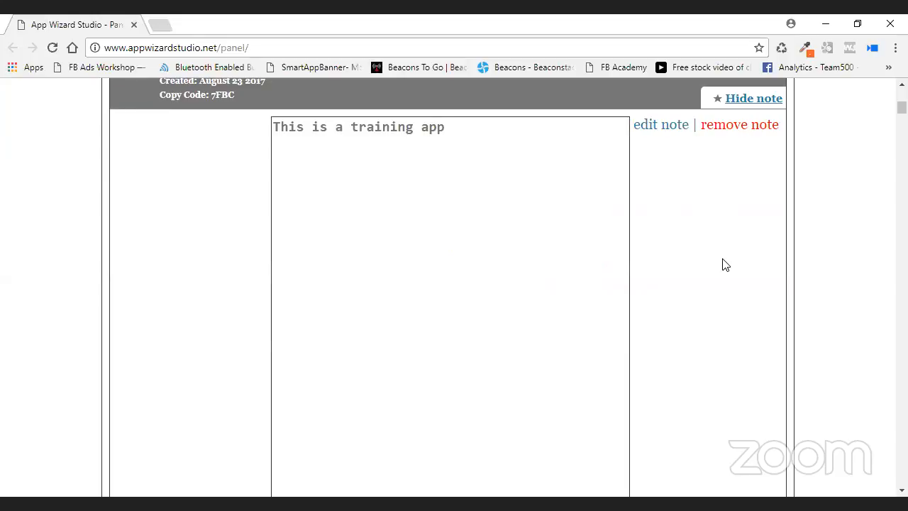
left_click(743, 103)
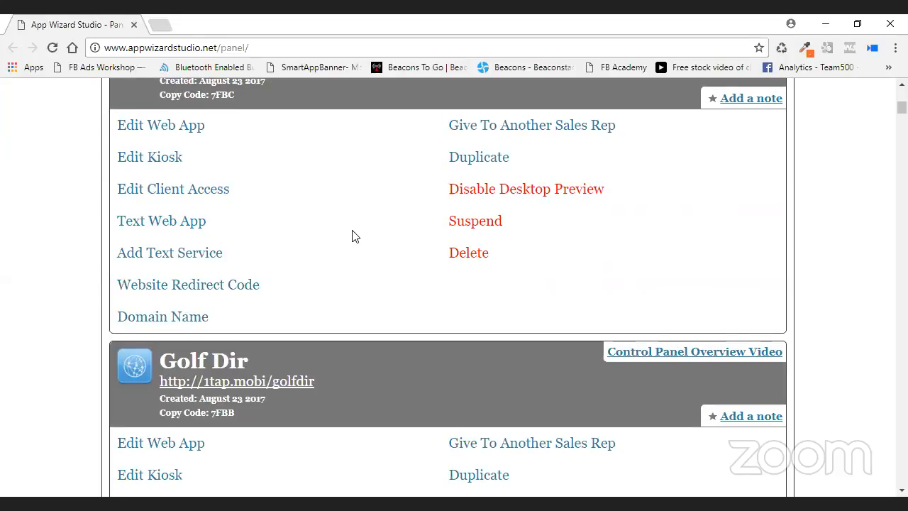
scroll(354, 236, "up", 1)
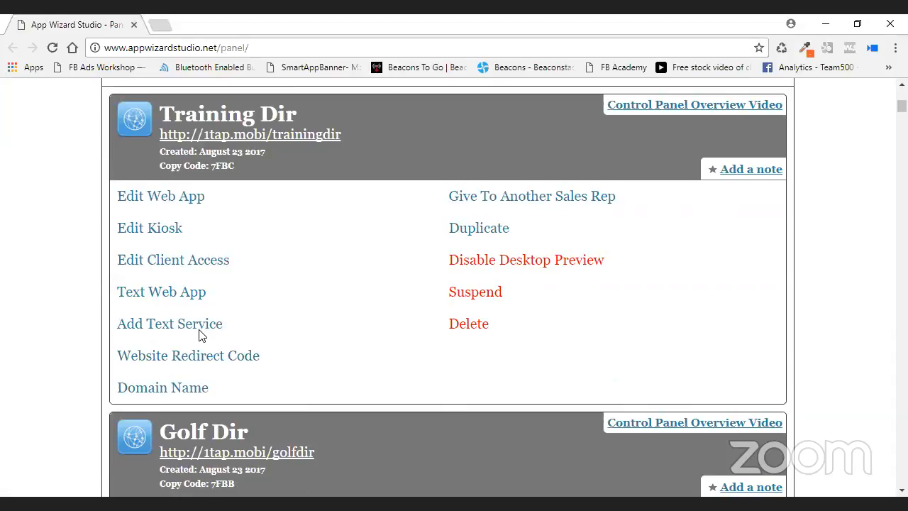
left_click(188, 294)
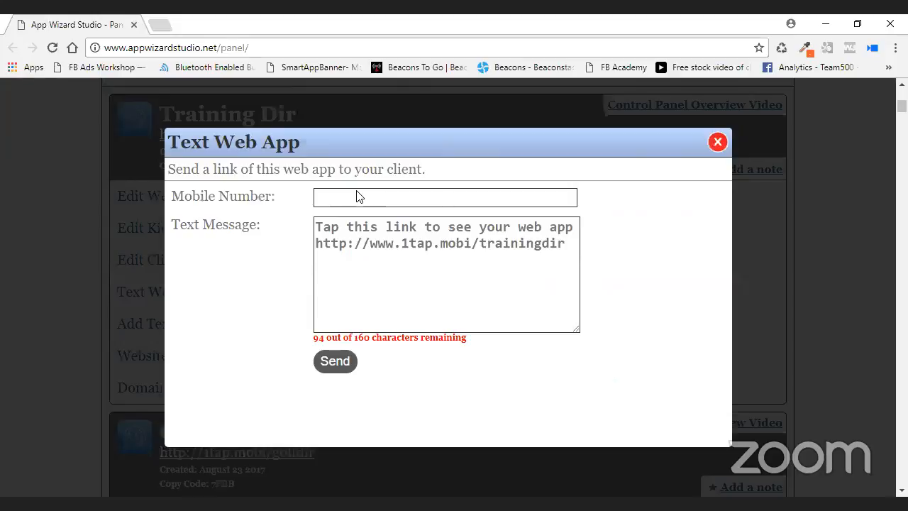
left_click(559, 198)
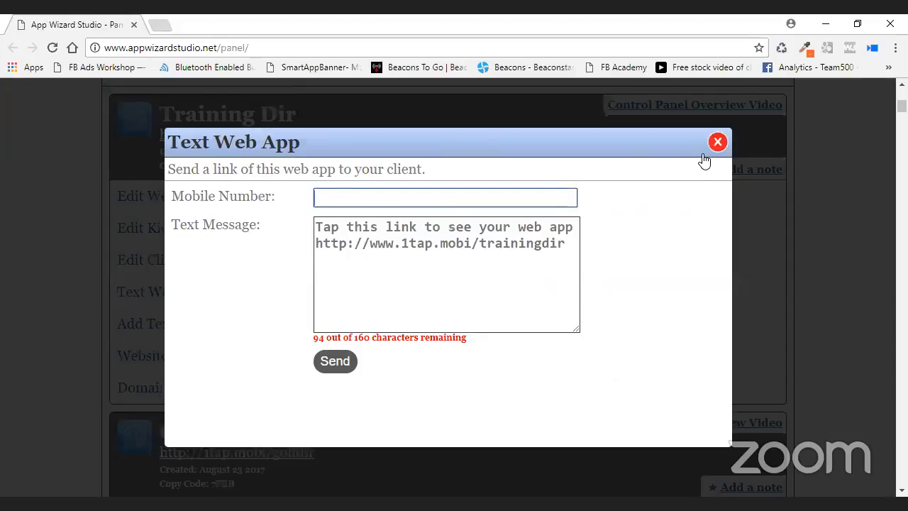
left_click_drag(317, 228, 583, 233)
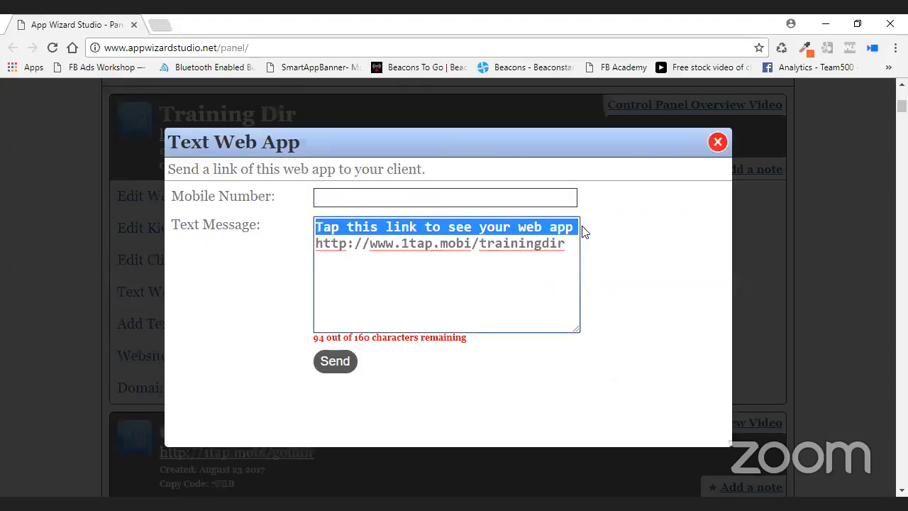
type("Hey Keem ")
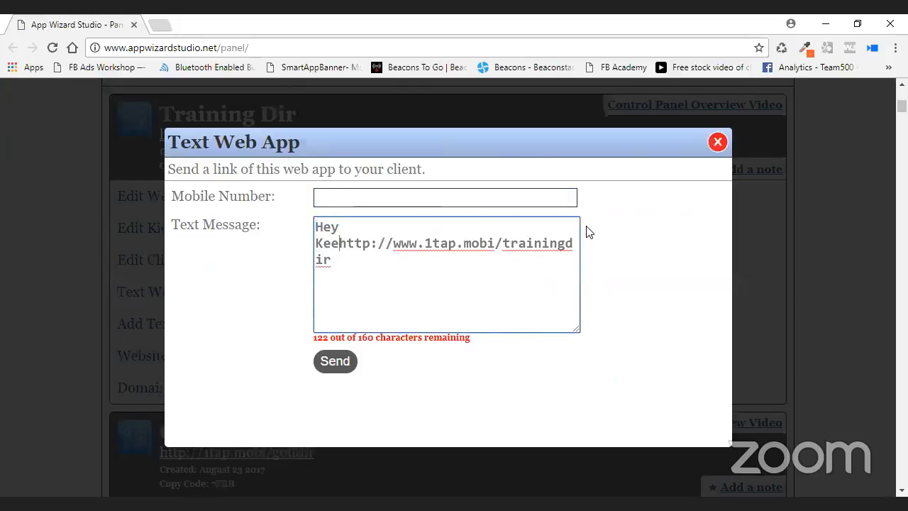
type("ty")
key("BackSpace")
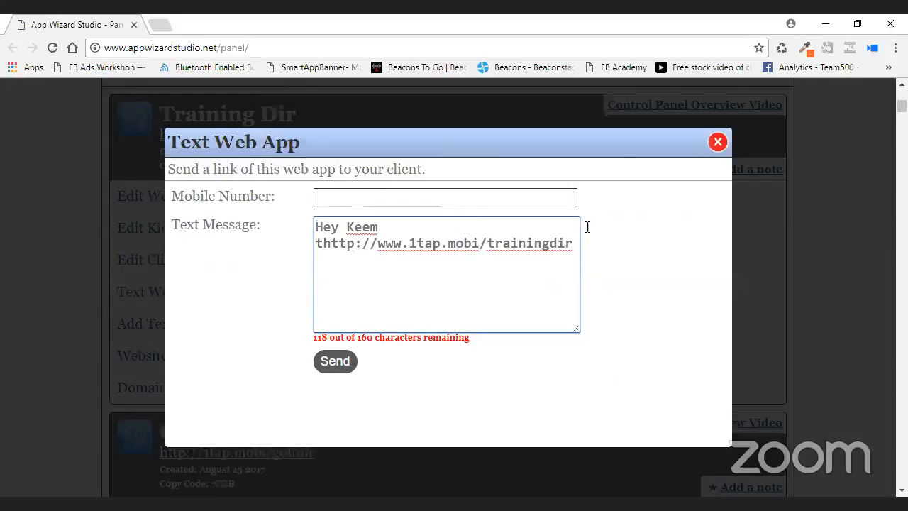
key("Left")
key("BackSpace")
key("BackSpace")
key("BackSpace")
key("Up")
key("Right")
key("Right")
key("Right")
key("Right")
key("Right")
key("Right")
type("nny this is yoru a")
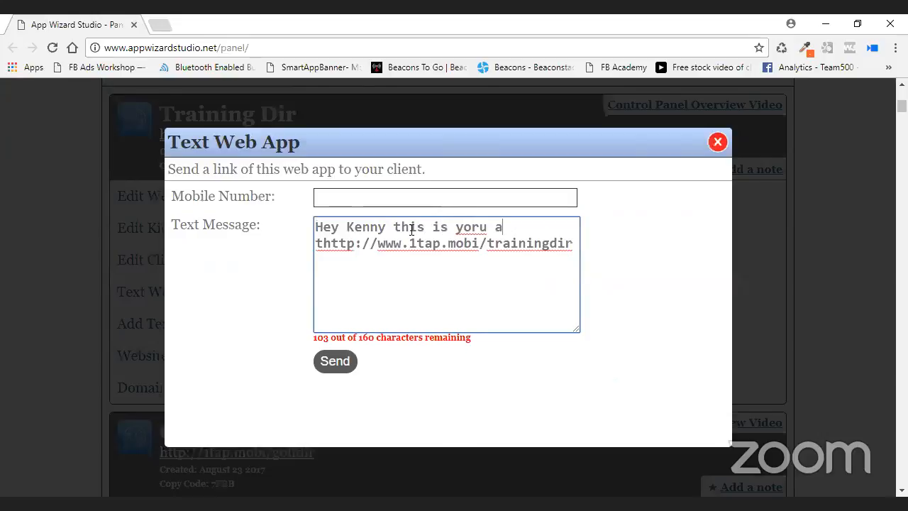
type("pp thanks")
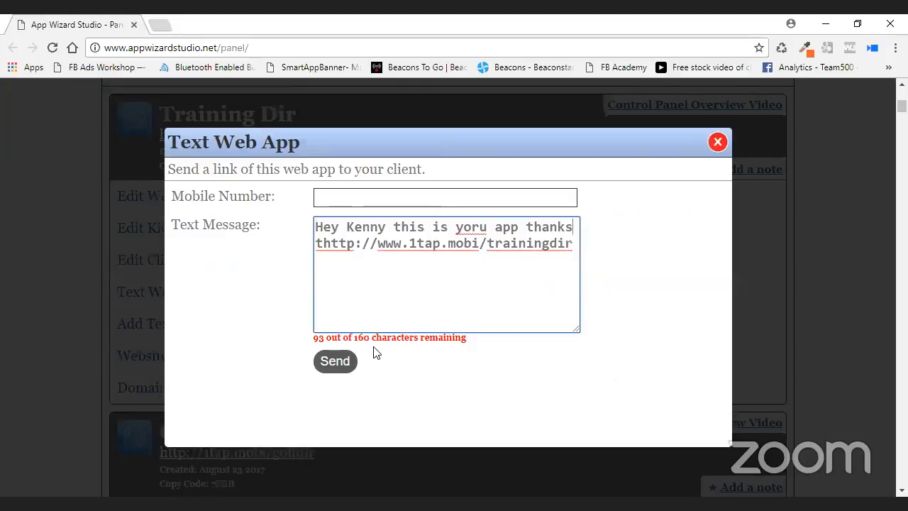
left_click(322, 244)
key("Return")
left_click(348, 242)
key("Delete")
key("BackSpace")
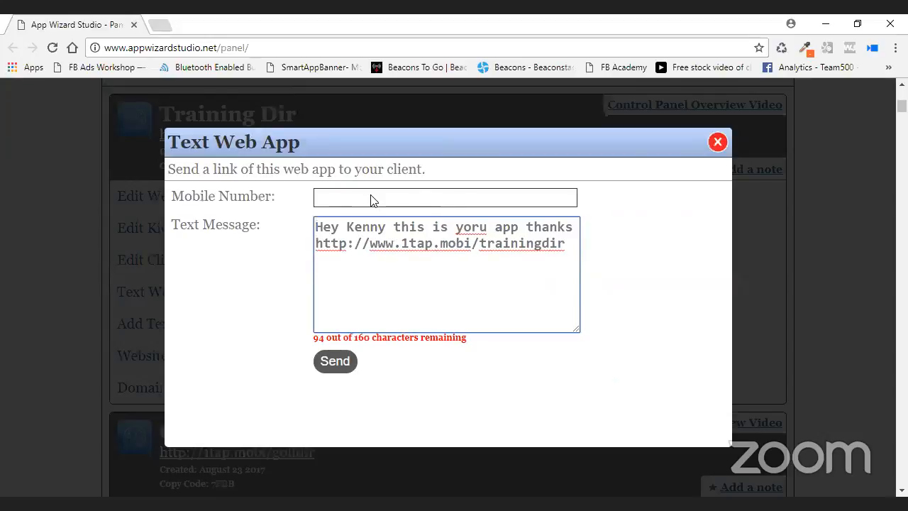
left_click(717, 143)
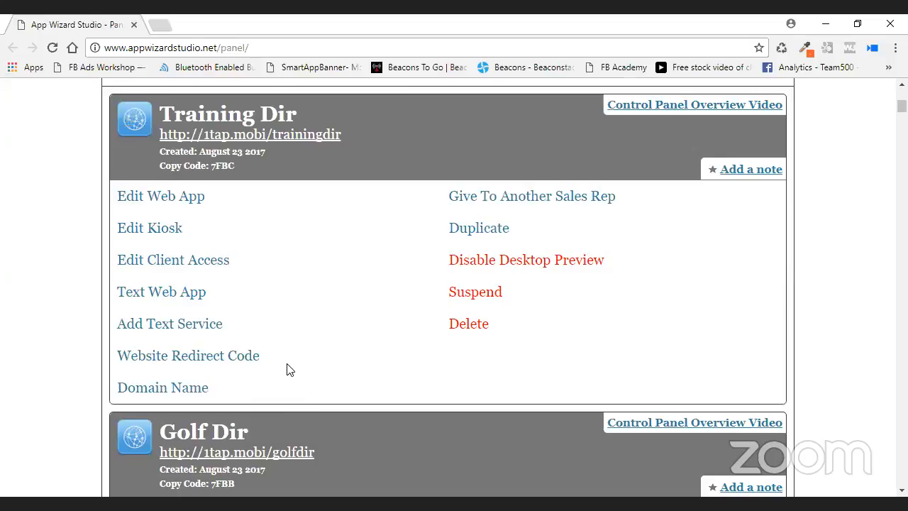
left_click(308, 361)
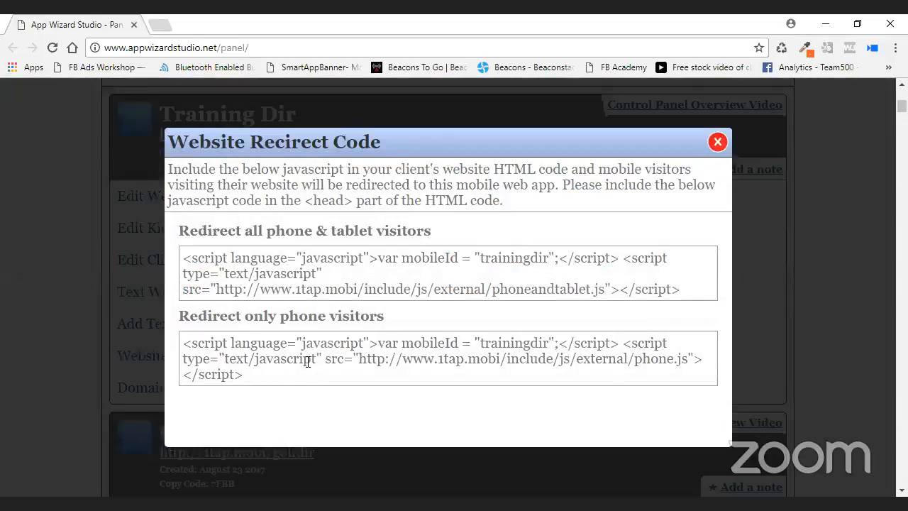
left_click_drag(184, 259, 685, 284)
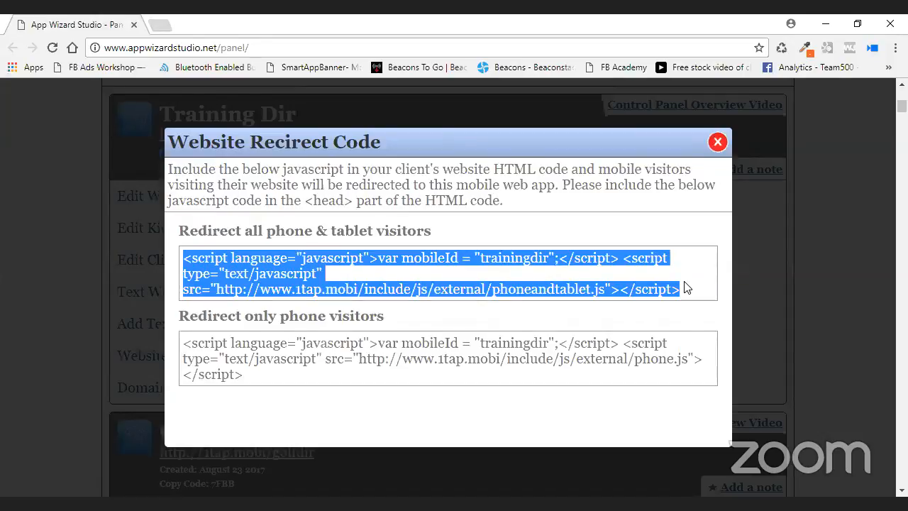
left_click_drag(183, 342, 270, 385)
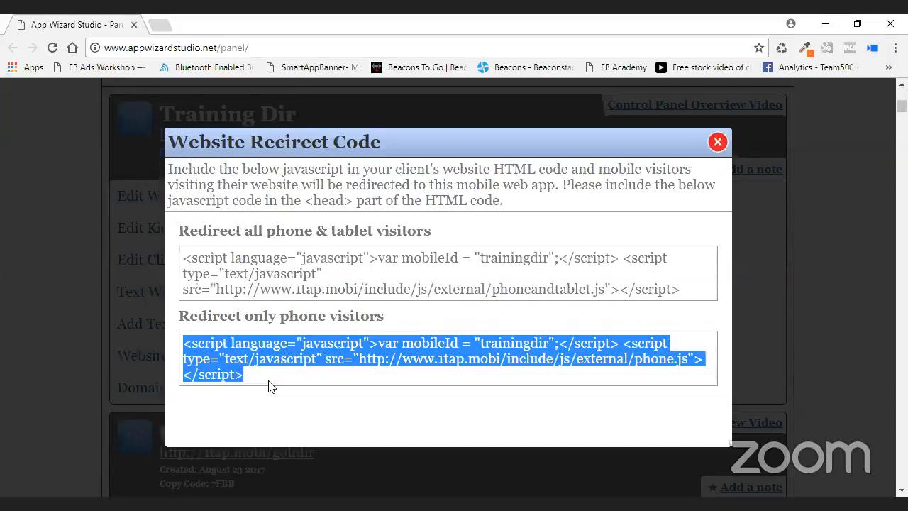
left_click(269, 385)
left_click_drag(679, 289, 441, 283)
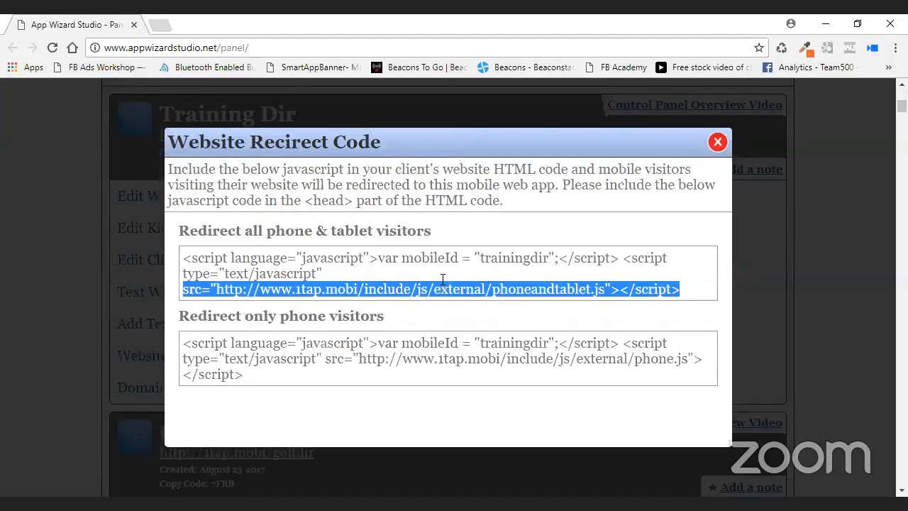
left_click_drag(185, 257, 685, 293)
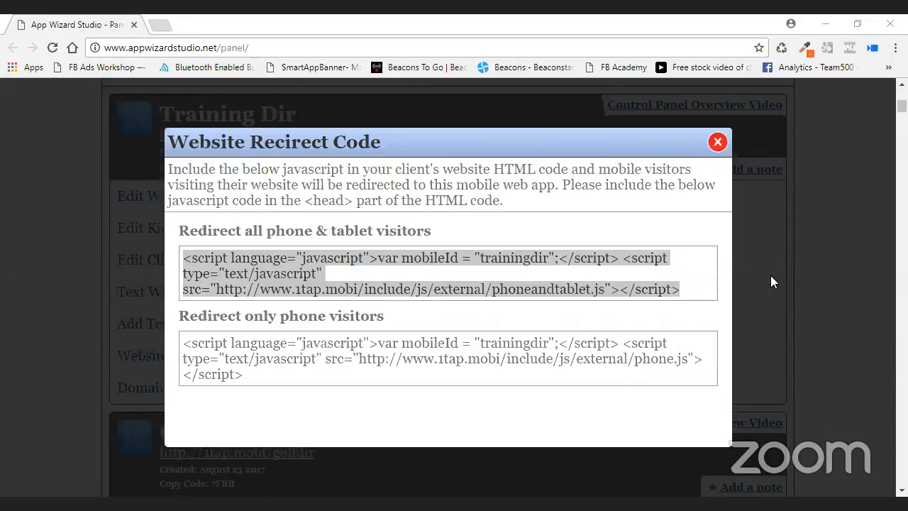
left_click(756, 161)
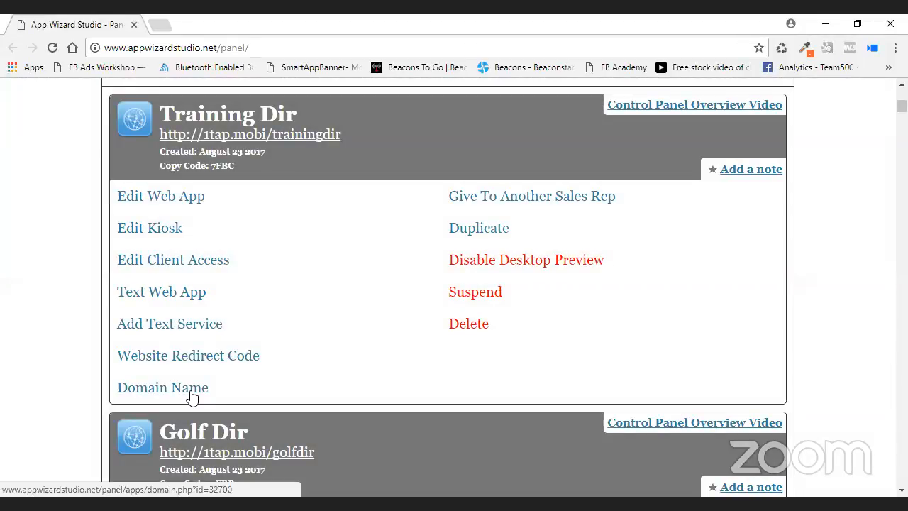
left_click(190, 390)
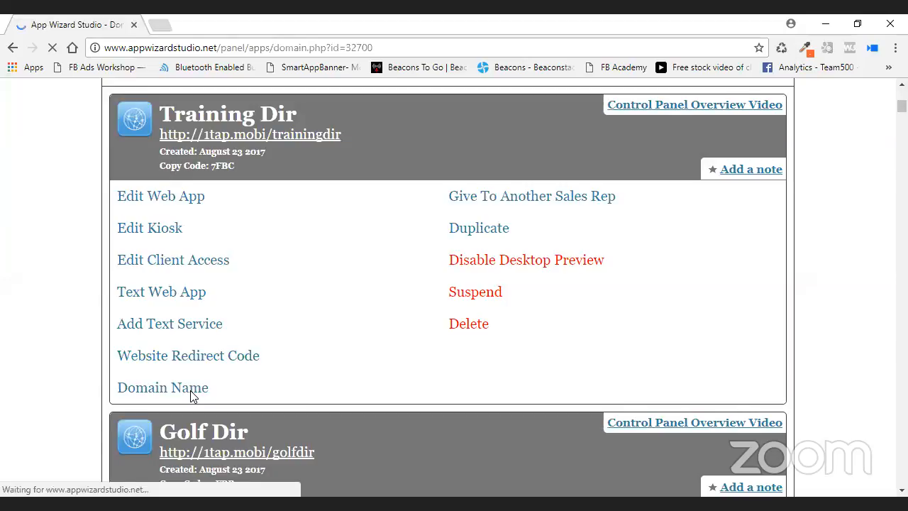
scroll(260, 308, "down", 2)
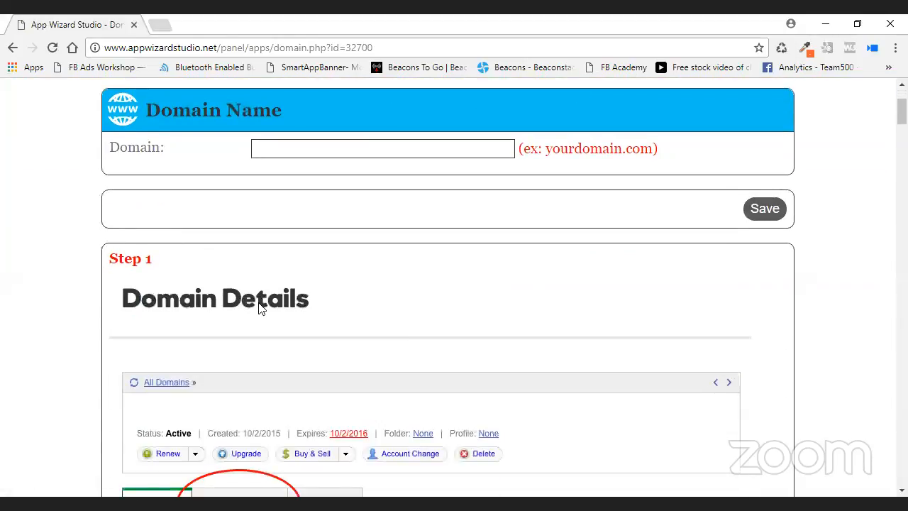
scroll(529, 292, "down", 3)
scroll(529, 292, "up", 5)
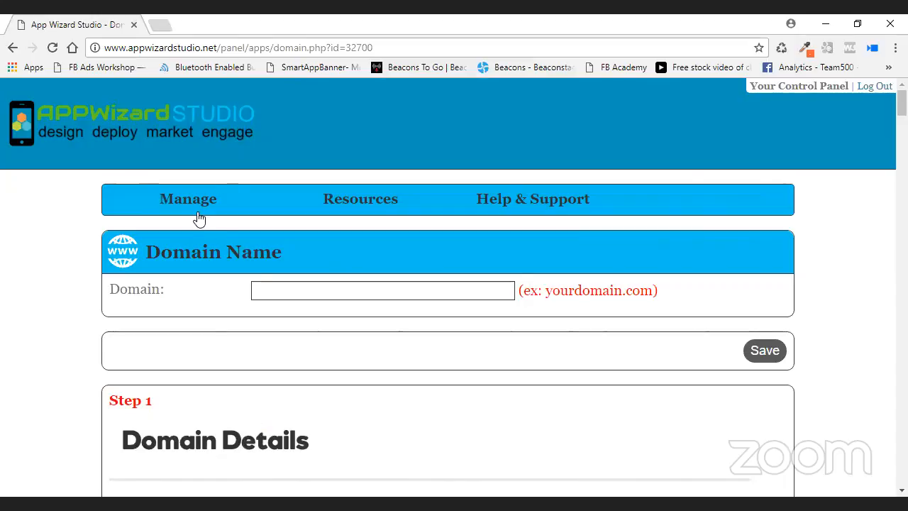
left_click(14, 50)
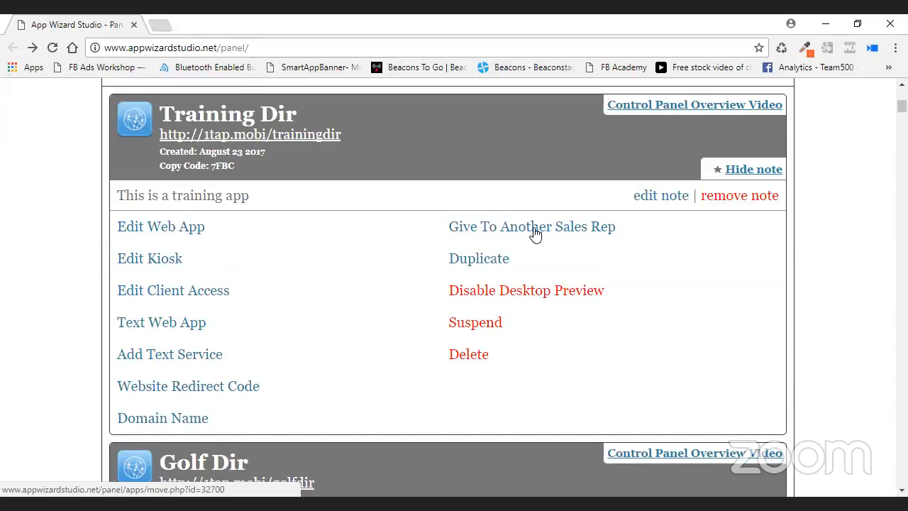
scroll(524, 231, "up", 2)
scroll(241, 206, "up", 2)
scroll(270, 219, "down", 2)
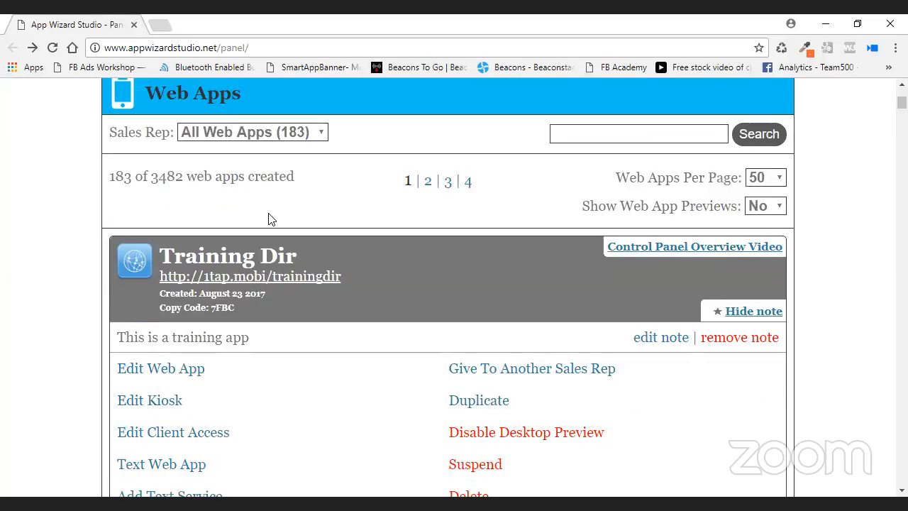
scroll(615, 400, "down", 2)
scroll(658, 260, "up", 1)
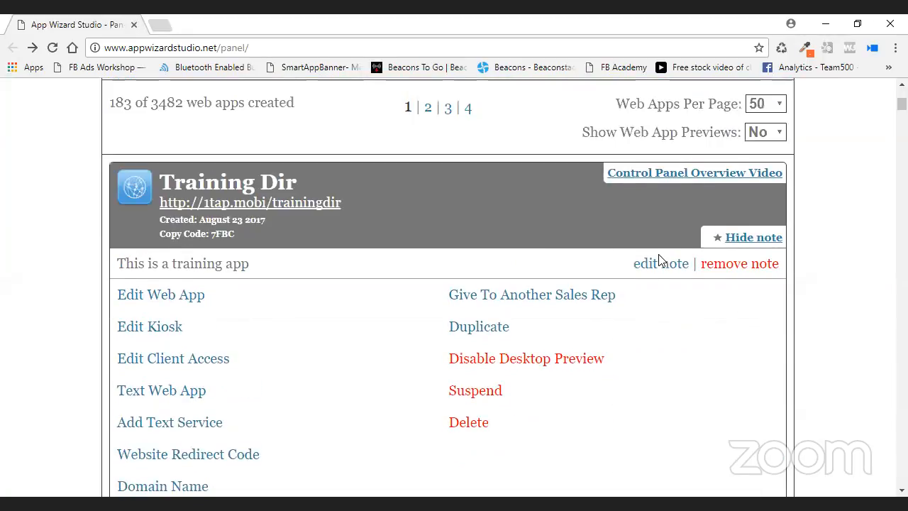
scroll(582, 257, "up", 5)
scroll(533, 266, "down", 3)
scroll(532, 271, "down", 3)
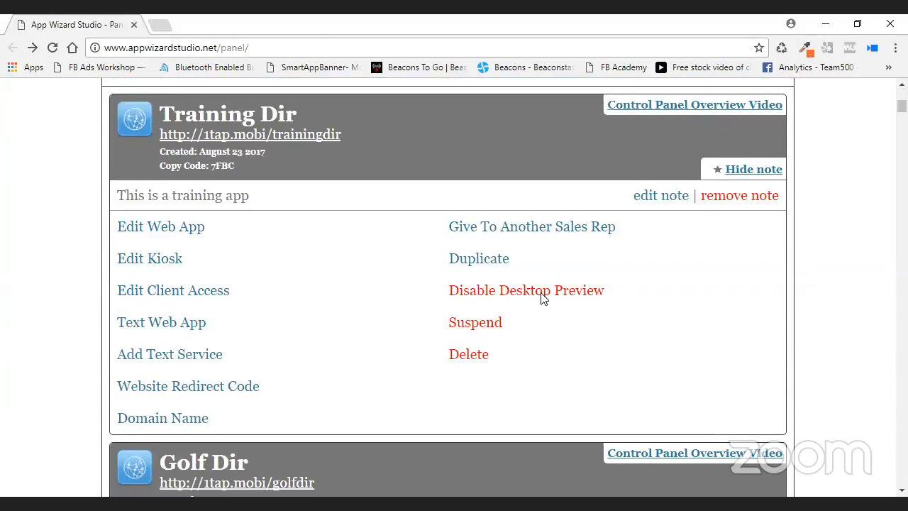
Duplicate Training Dir as 'Duplicated app' with URL duplictaedapp and save the copy.
left_click(495, 261)
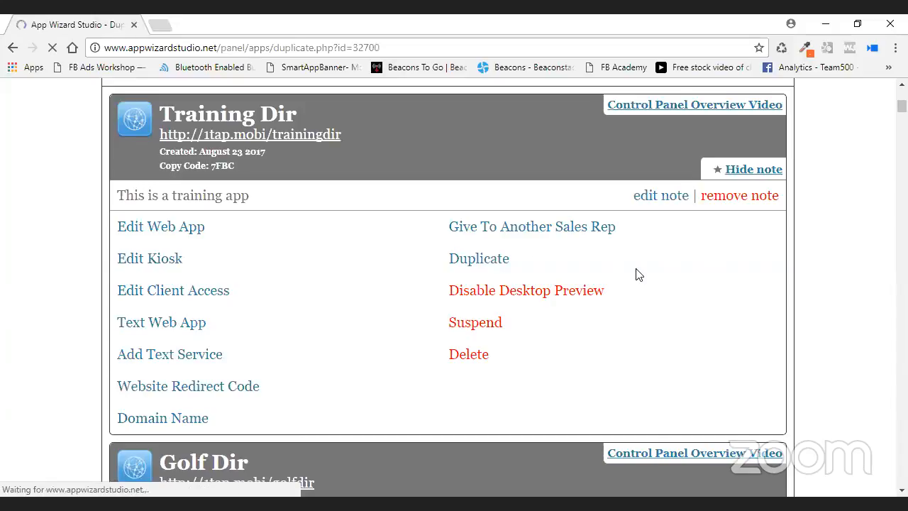
scroll(415, 252, "down", 3)
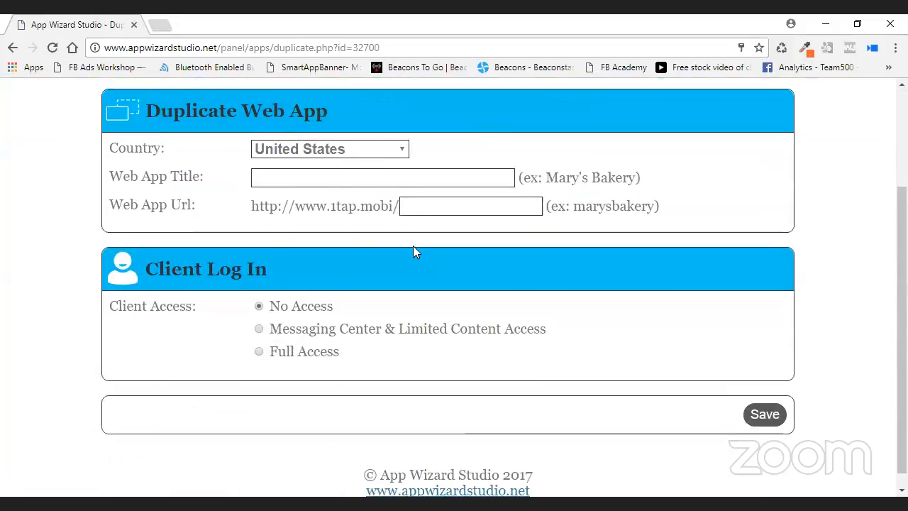
left_click(268, 174)
type("Dupli")
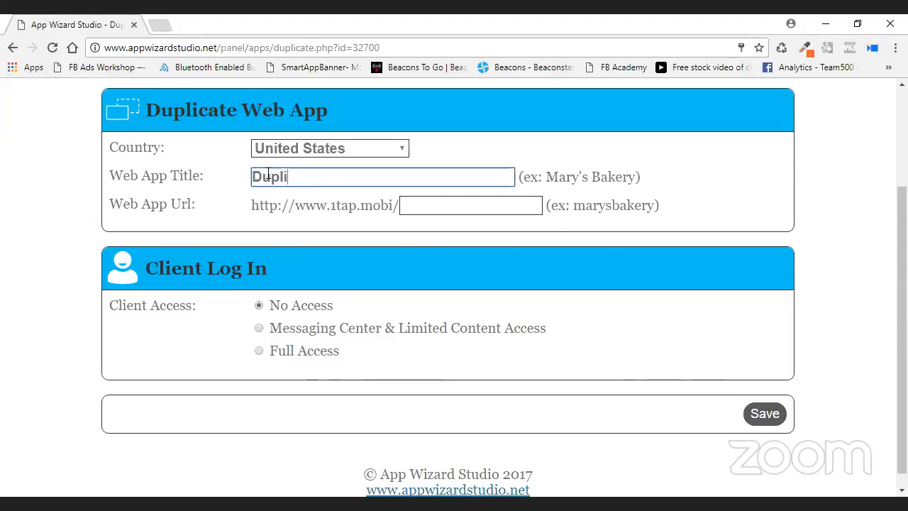
type("cated app")
left_click(444, 202)
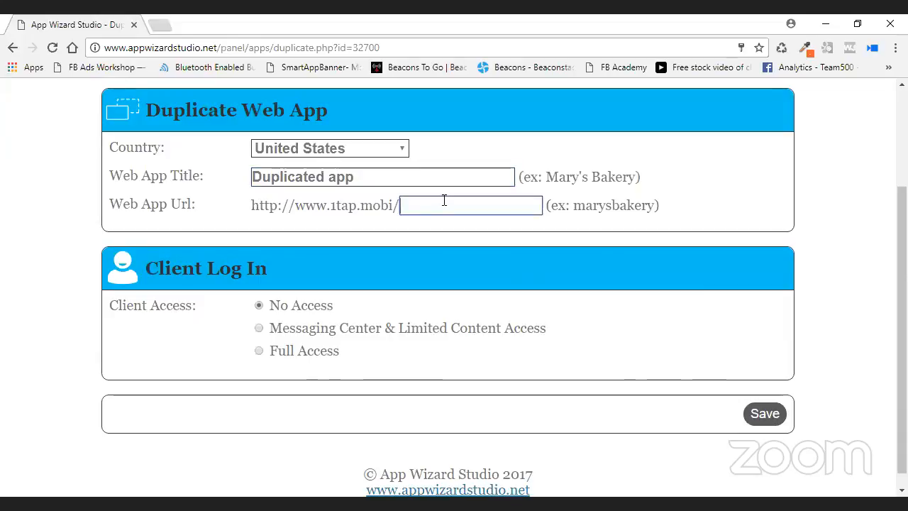
type("dup")
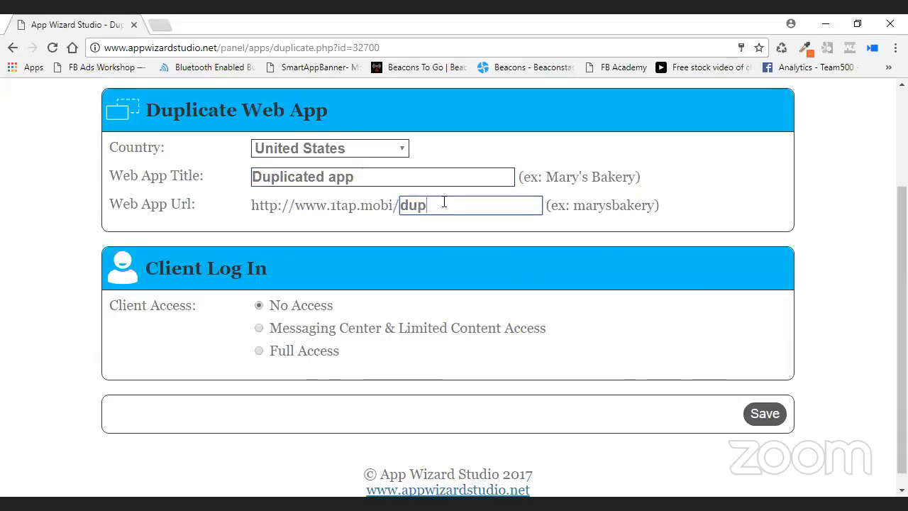
type("lictaedapp")
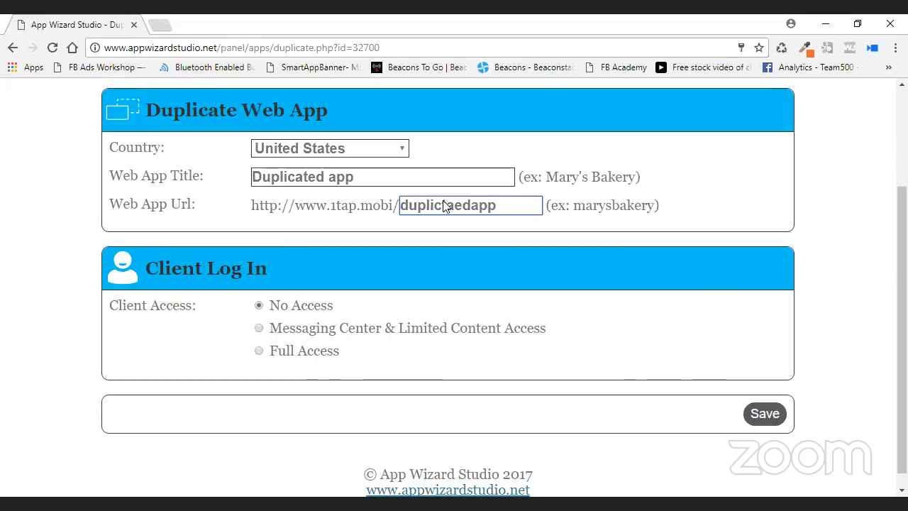
left_click(760, 414)
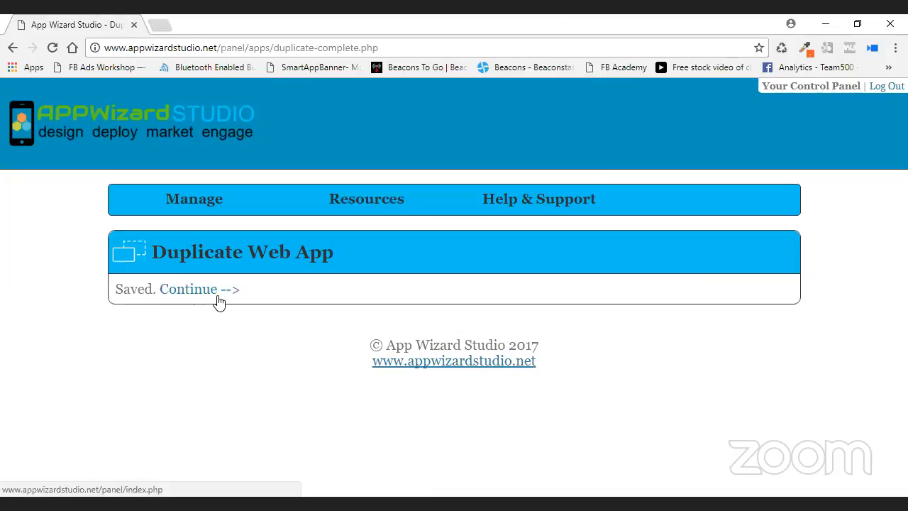
left_click(218, 302)
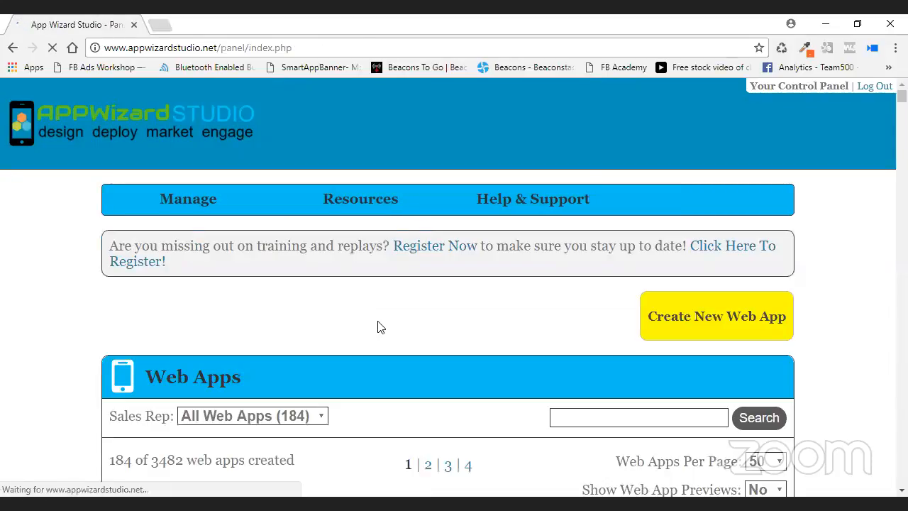
scroll(377, 326, "down", 5)
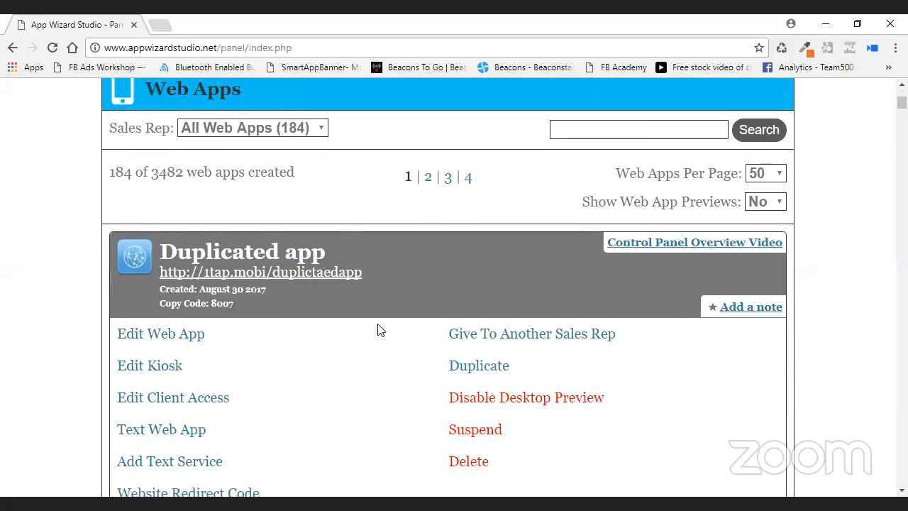
scroll(336, 339, "down", 2)
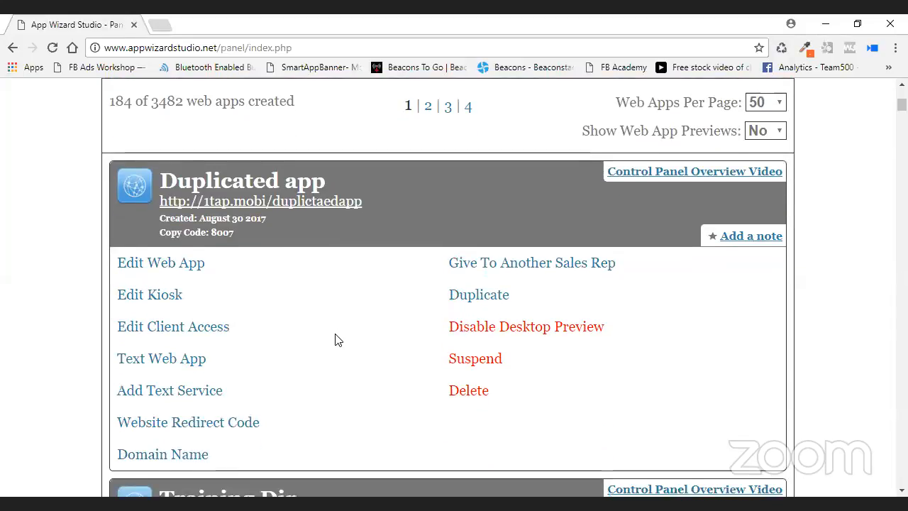
scroll(333, 341, "down", 3)
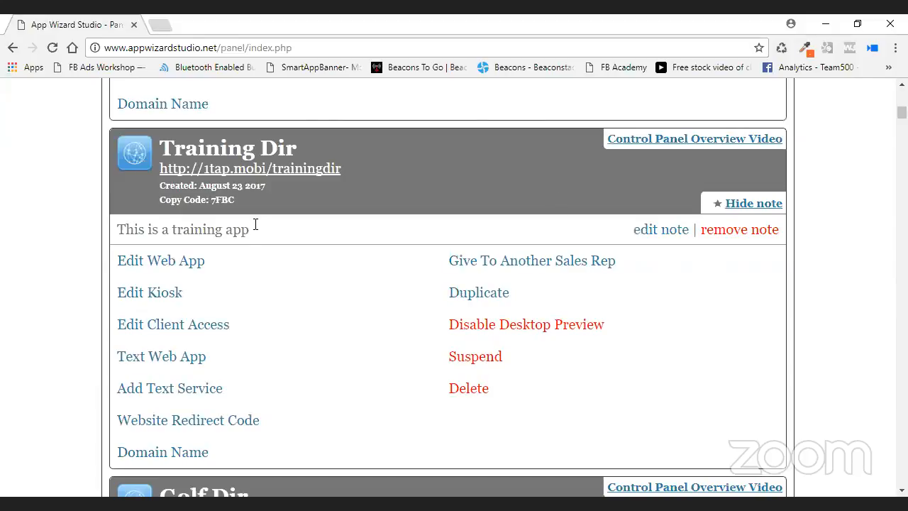
scroll(187, 239, "down", 1)
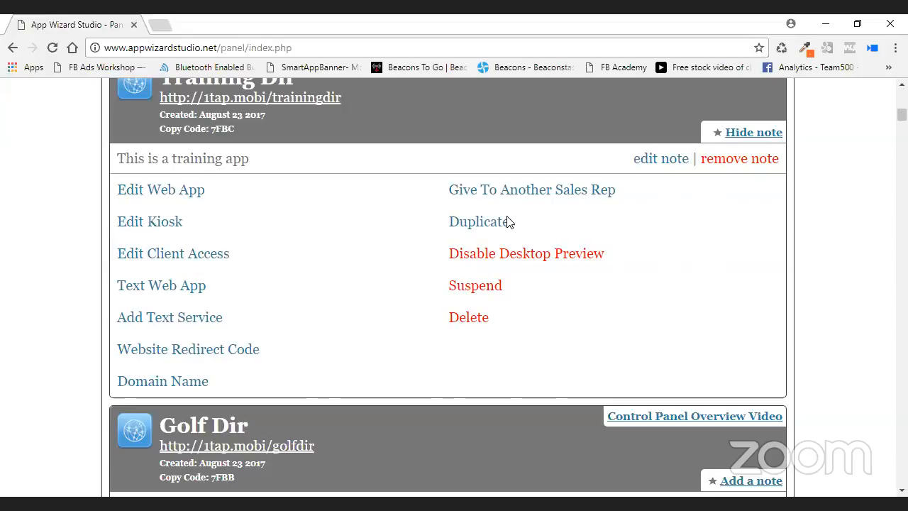
scroll(440, 213, "up", 1)
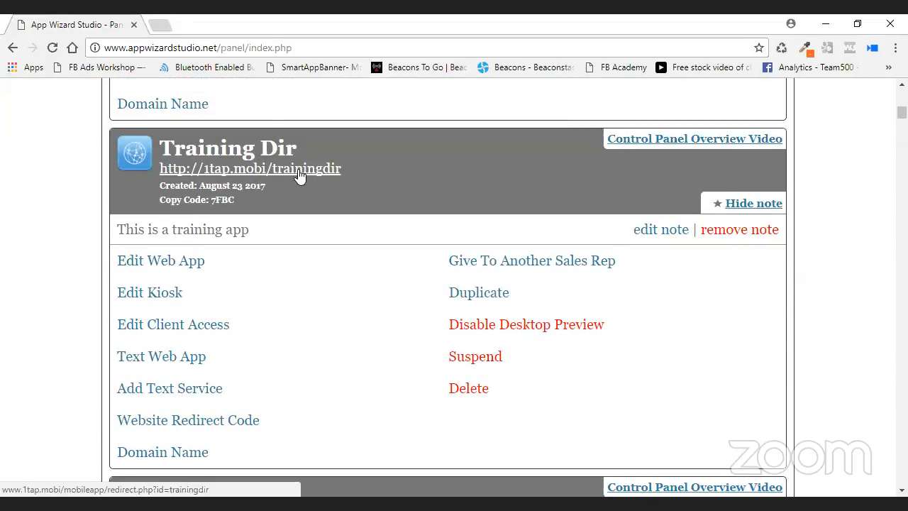
Open the live Training Dir preview and view its Contact Us page and address map.
left_click(298, 171)
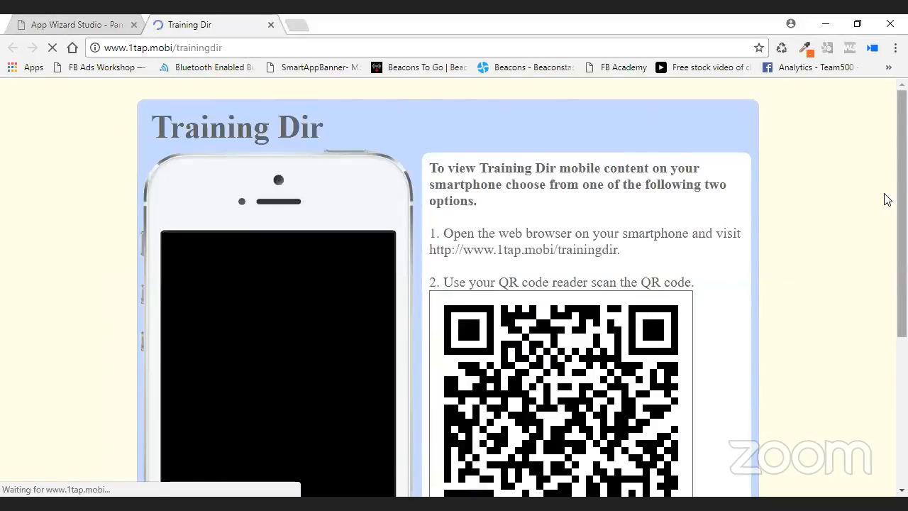
scroll(843, 234, "down", 2)
scroll(350, 275, "down", 2)
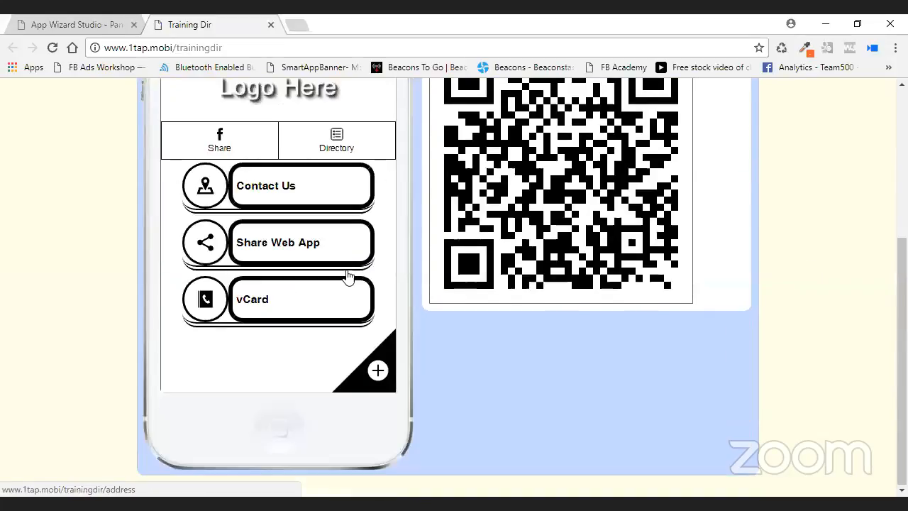
left_click(294, 185)
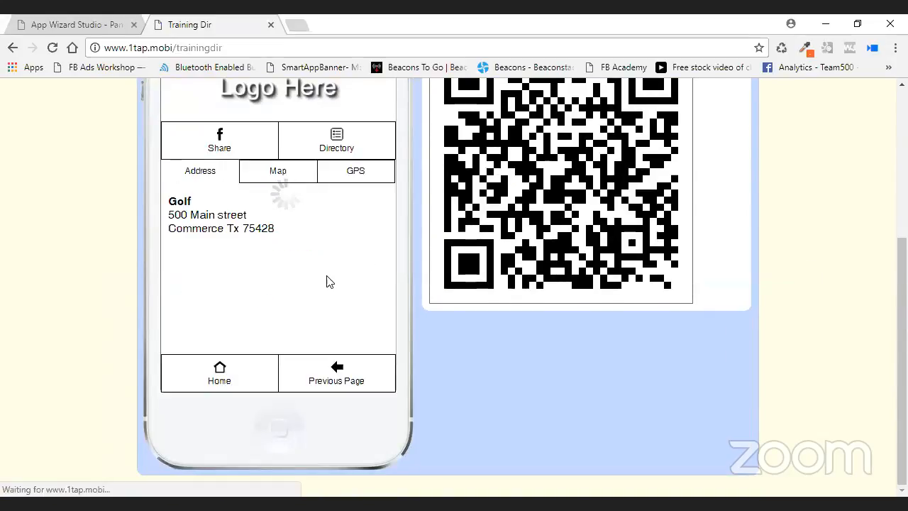
left_click(278, 172)
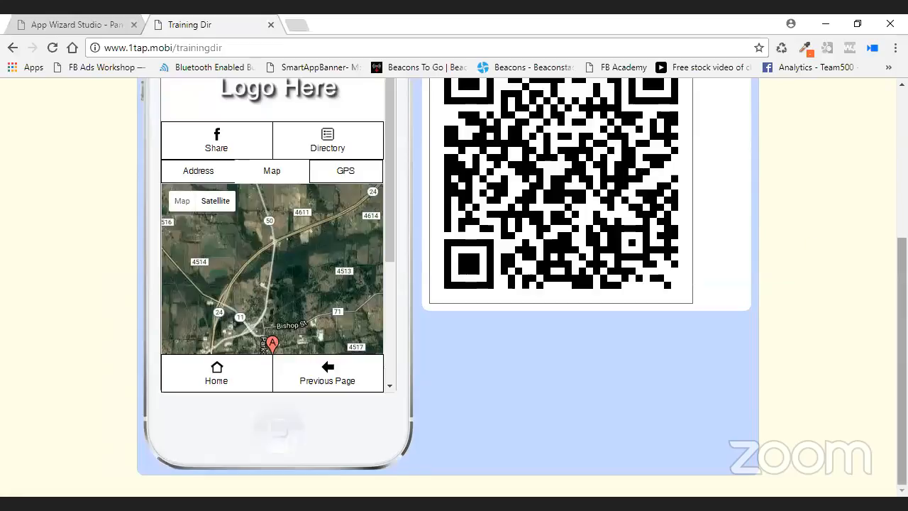
left_click_drag(901, 320, 901, 316)
scroll(659, 235, "up", 3)
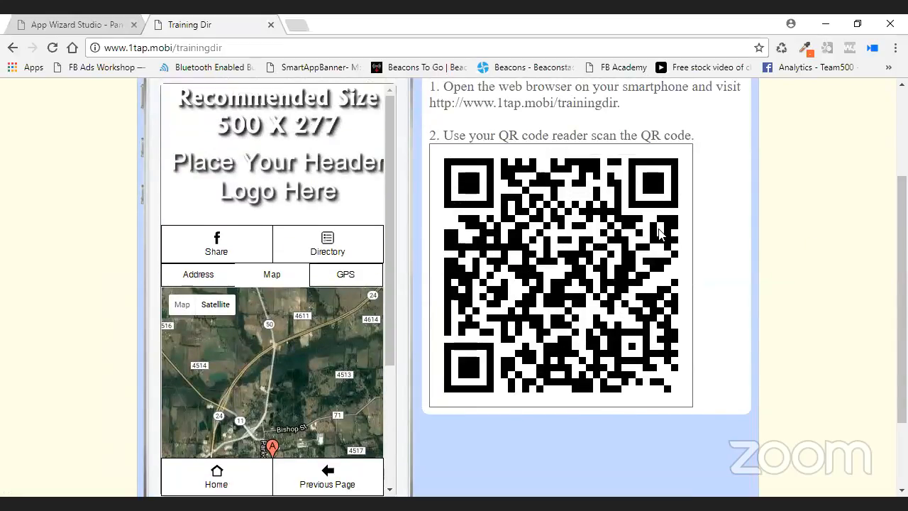
scroll(730, 222, "up", 3)
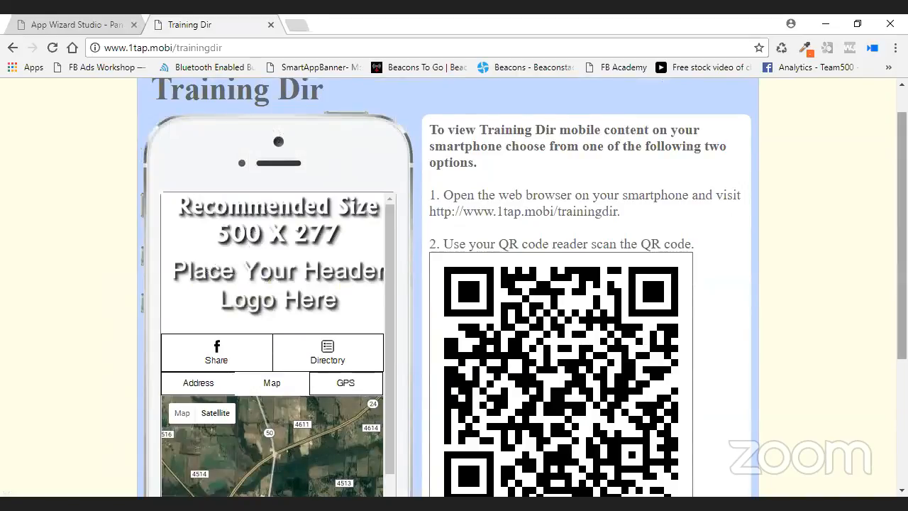
scroll(843, 183, "up", 1)
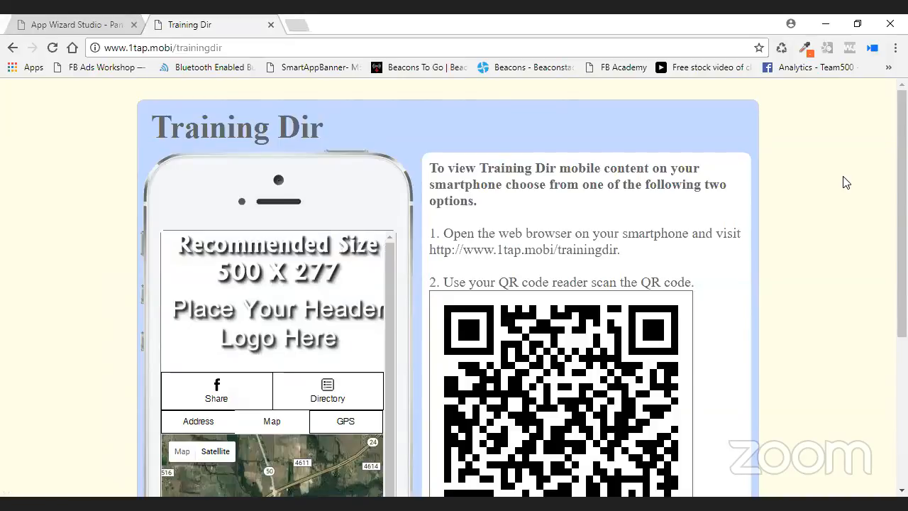
scroll(603, 236, "down", 2)
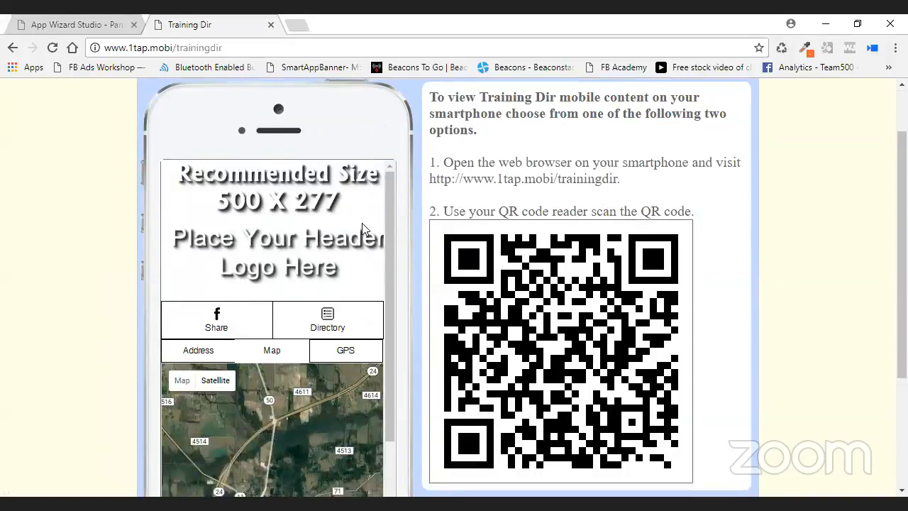
scroll(575, 243, "up", 2)
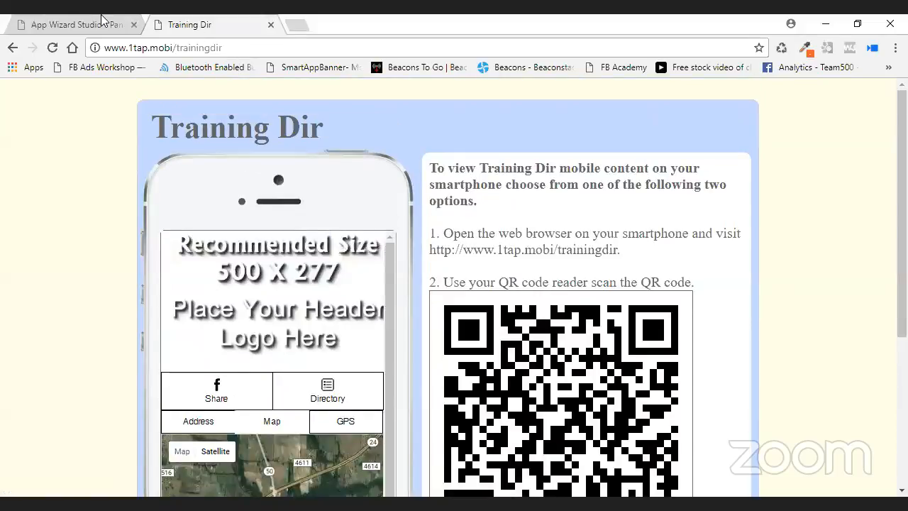
left_click(87, 26)
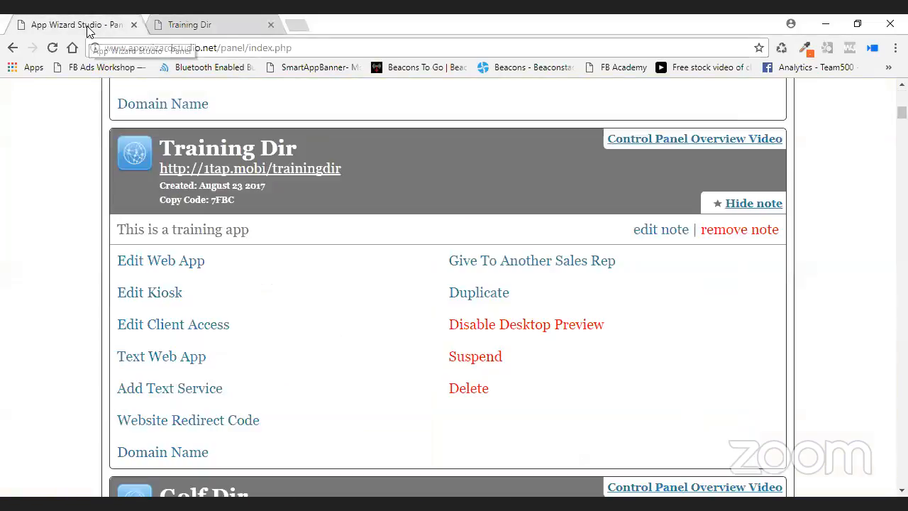
left_click(538, 328)
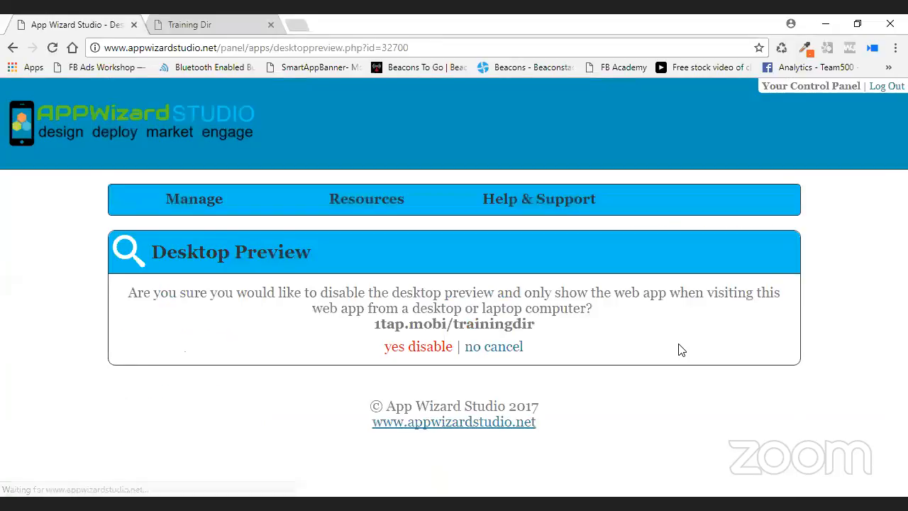
left_click(419, 348)
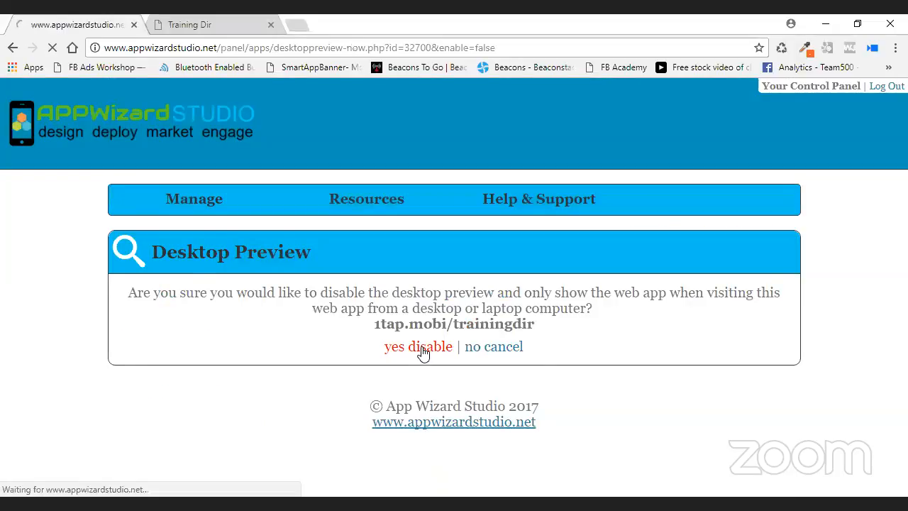
left_click(187, 290)
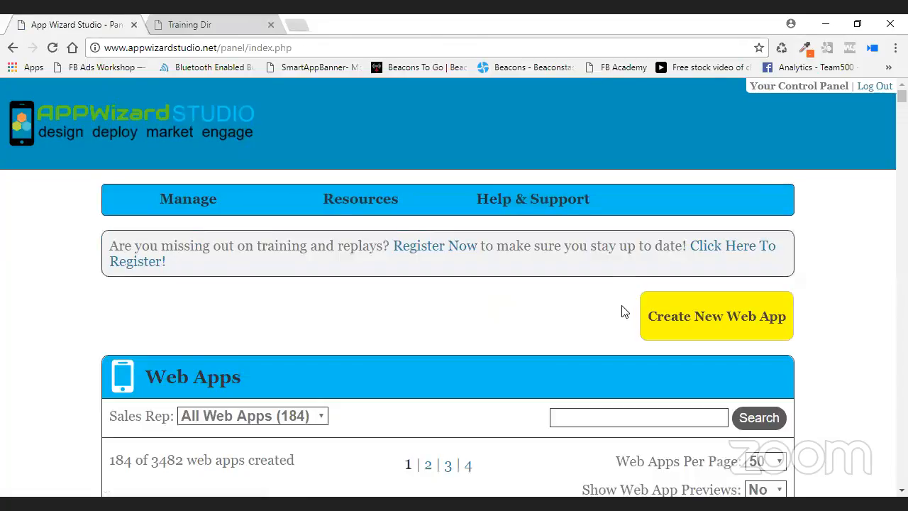
scroll(516, 312, "down", 8)
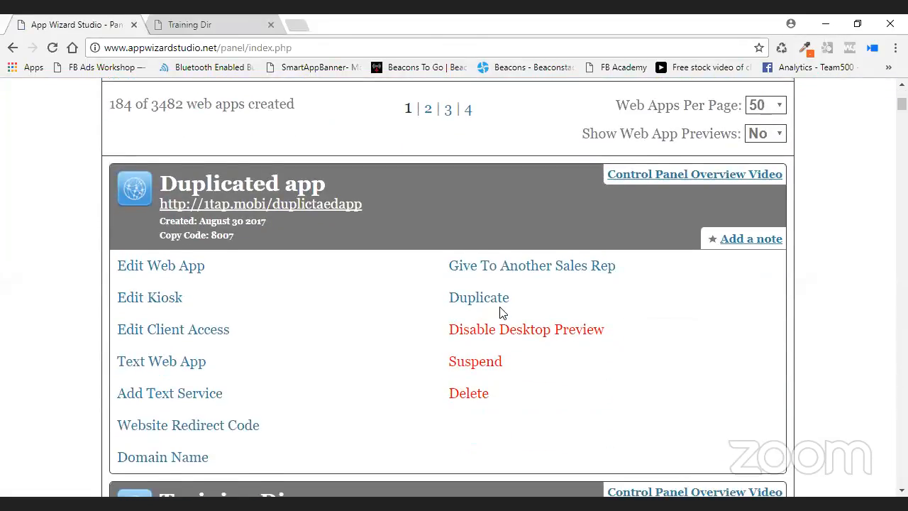
scroll(500, 308, "down", 3)
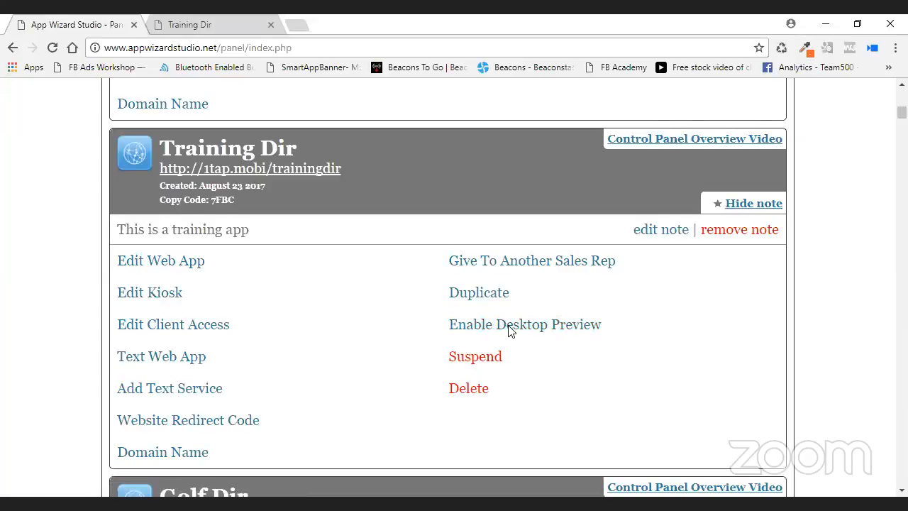
left_click(233, 263)
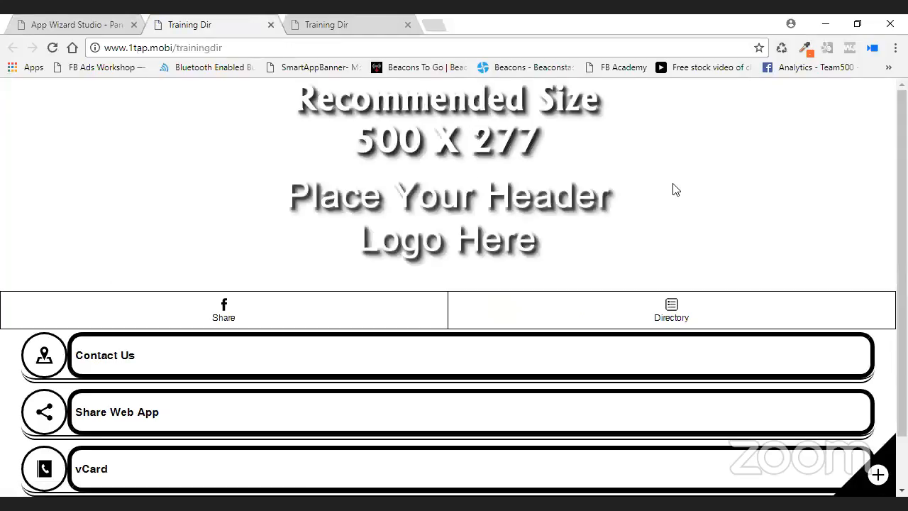
scroll(757, 275, "down", 1)
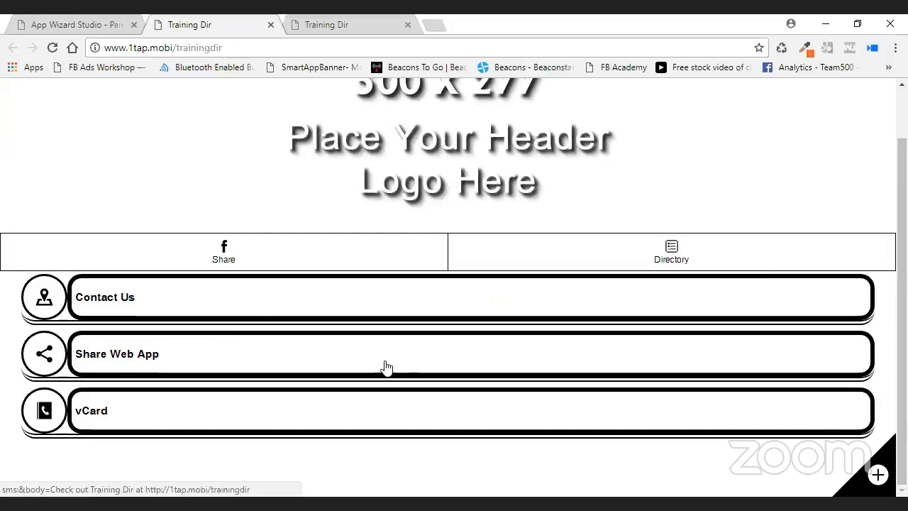
left_click(319, 306)
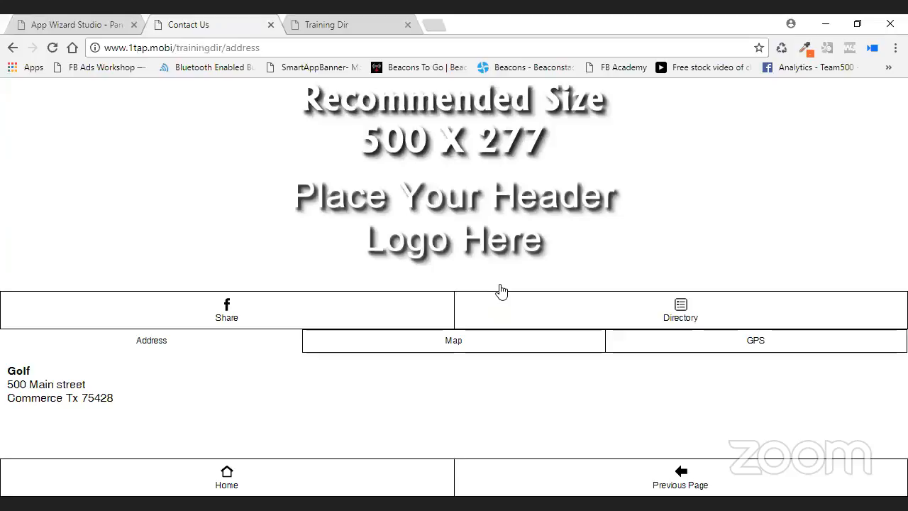
left_click(480, 348)
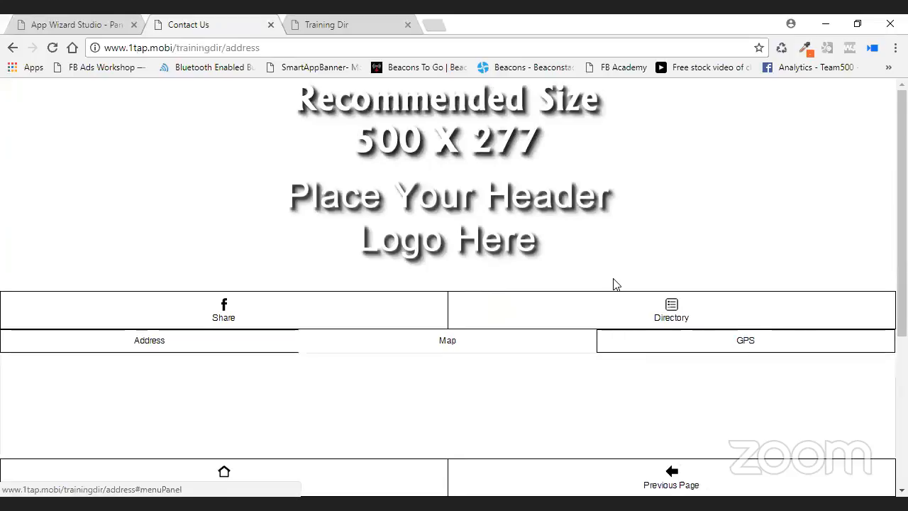
scroll(616, 284, "down", 2)
scroll(759, 238, "down", 2)
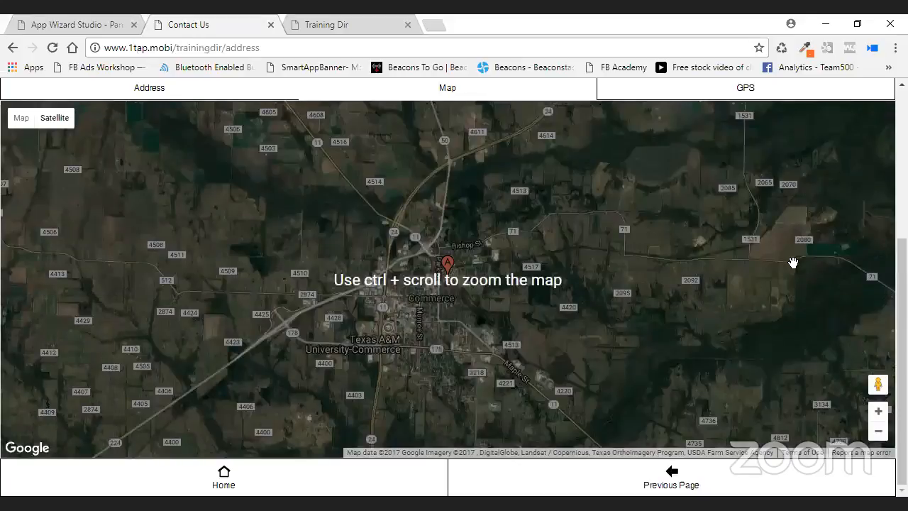
scroll(793, 263, "up", 4)
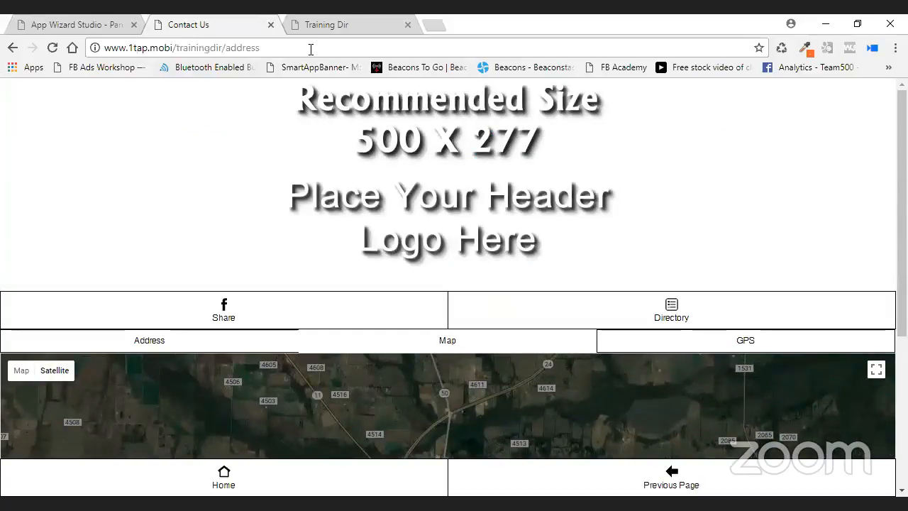
left_click(270, 25)
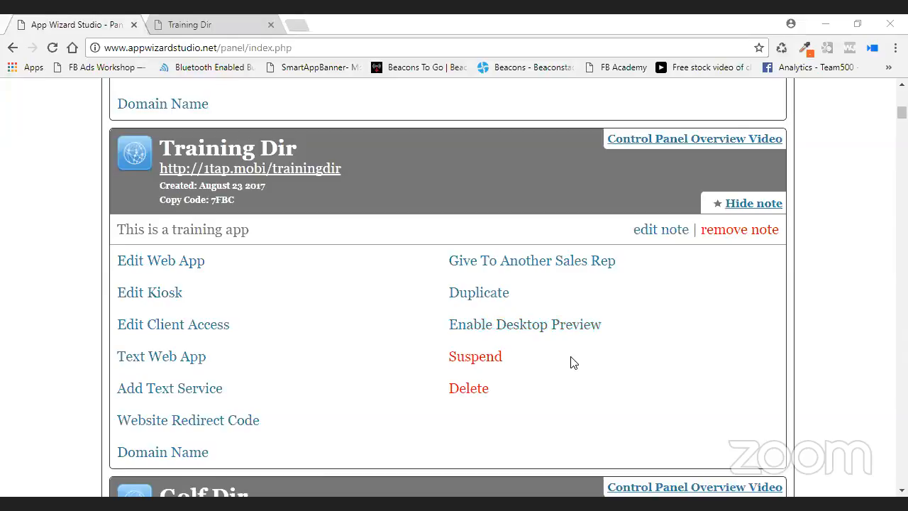
Suspend Training Dir, then open its live address at 1tap.mobi/trainingdir.
left_click(493, 353)
left_click(410, 334)
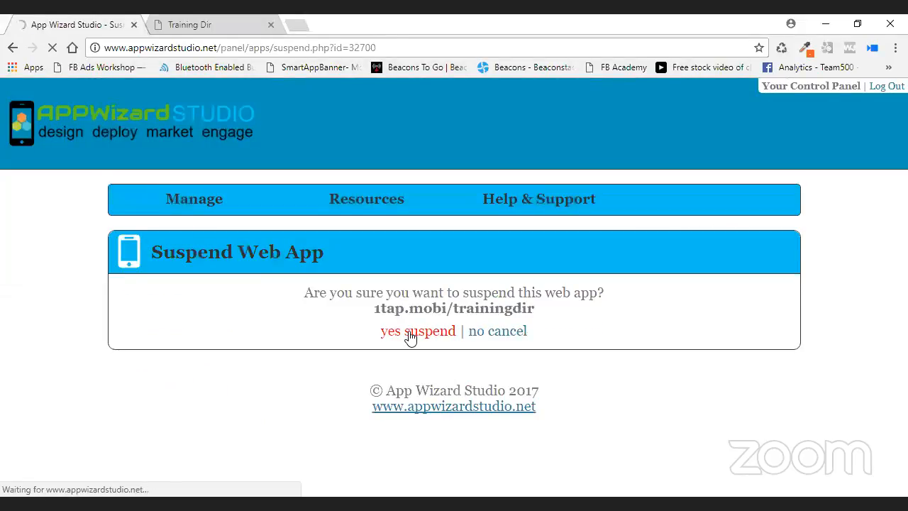
left_click(211, 291)
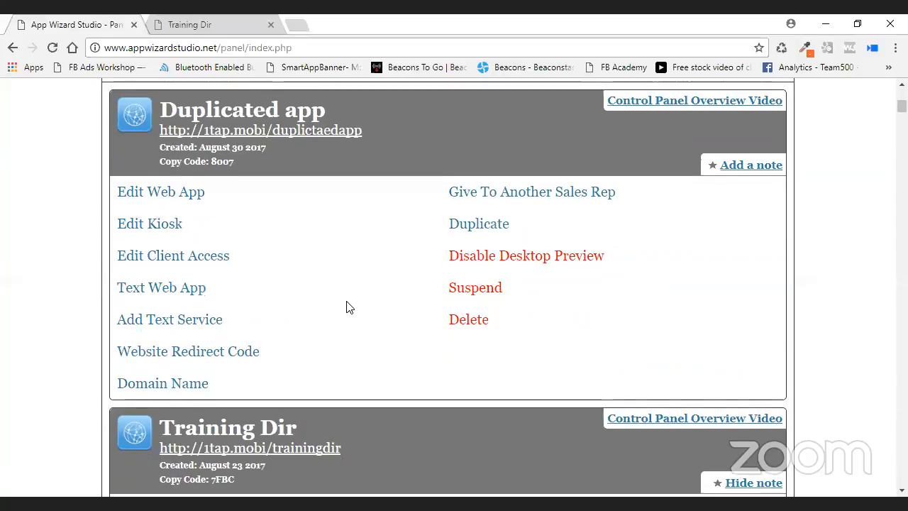
scroll(346, 307, "down", 3)
left_click(322, 242)
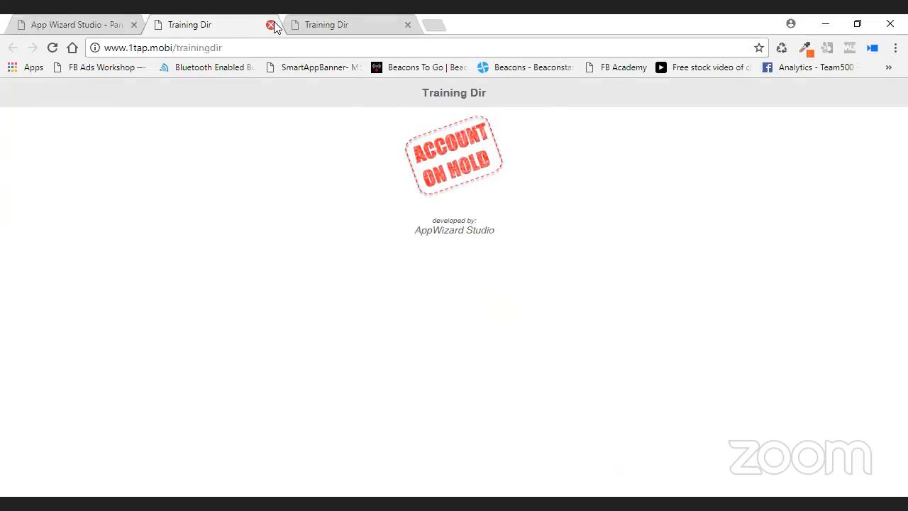
Unsuspend Training Dir from the control panel and reopen its live app.
left_click(95, 30)
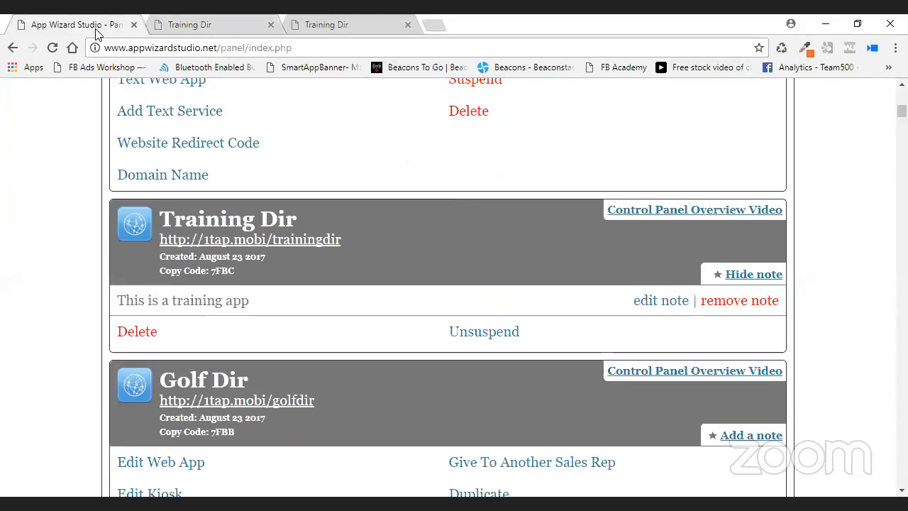
left_click(484, 335)
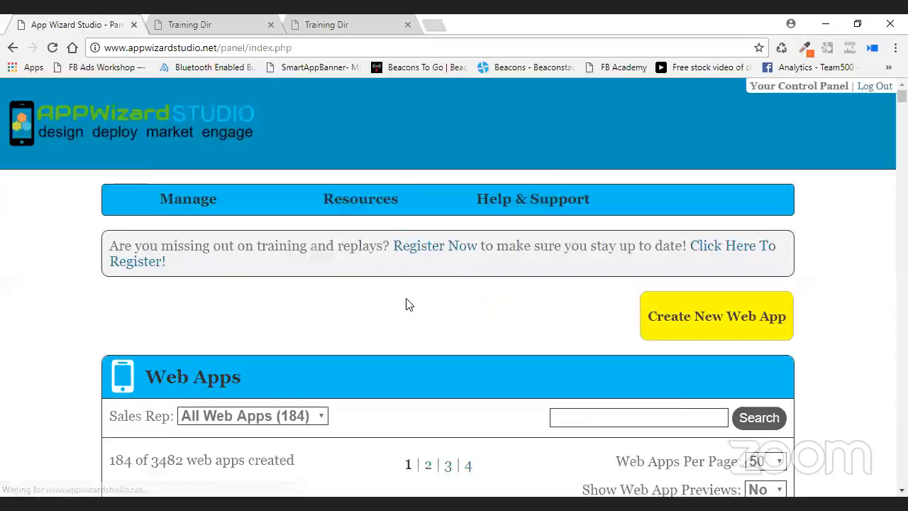
scroll(405, 304, "down", 8)
scroll(403, 307, "down", 3)
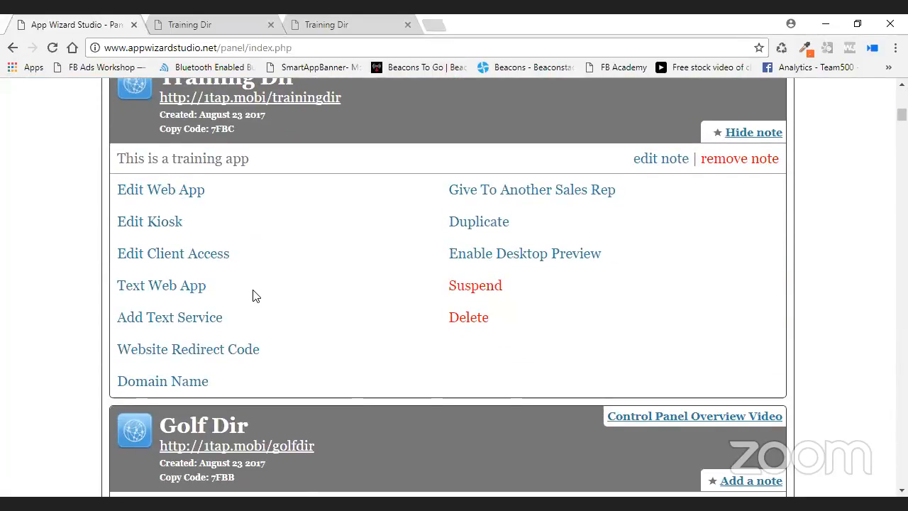
left_click(318, 98)
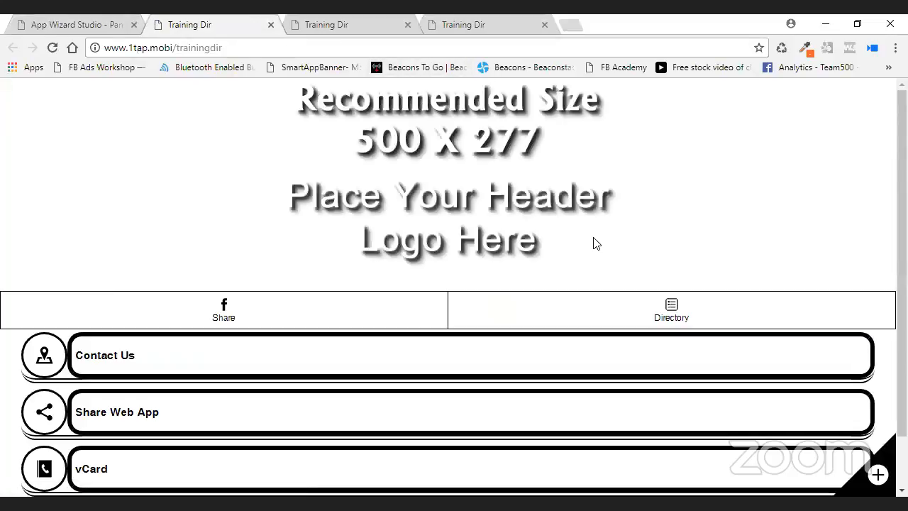
scroll(584, 248, "down", 1)
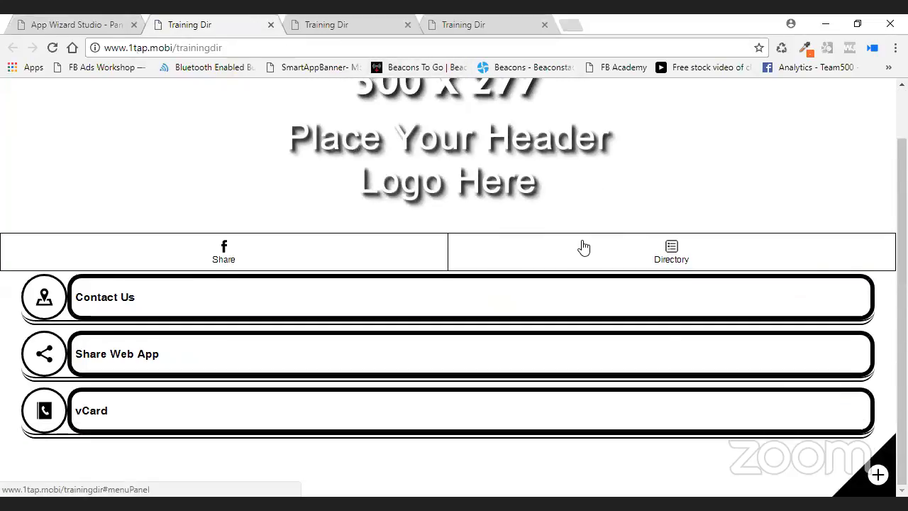
scroll(583, 246, "up", 1)
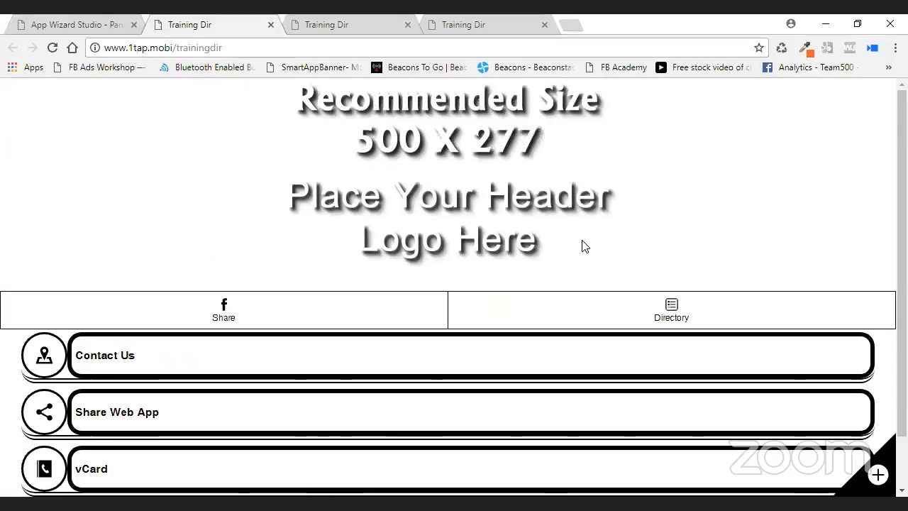
left_click(271, 25)
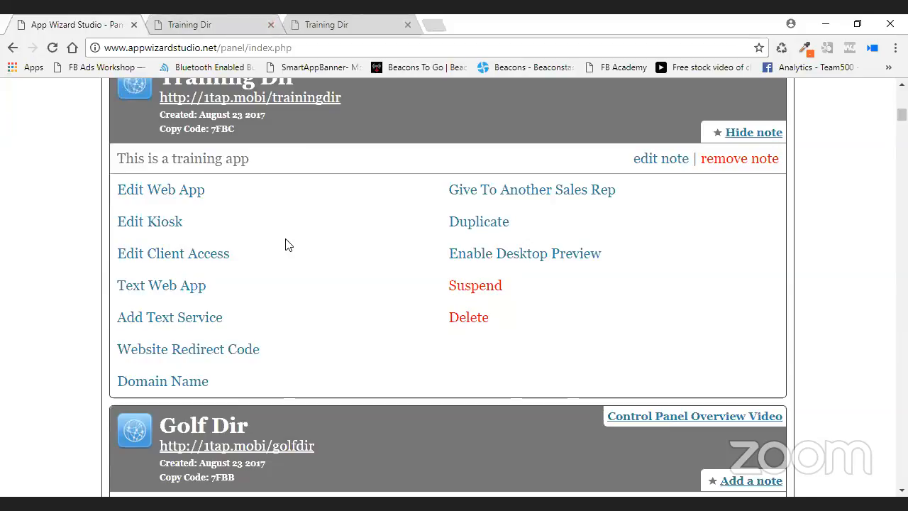
left_click(272, 26)
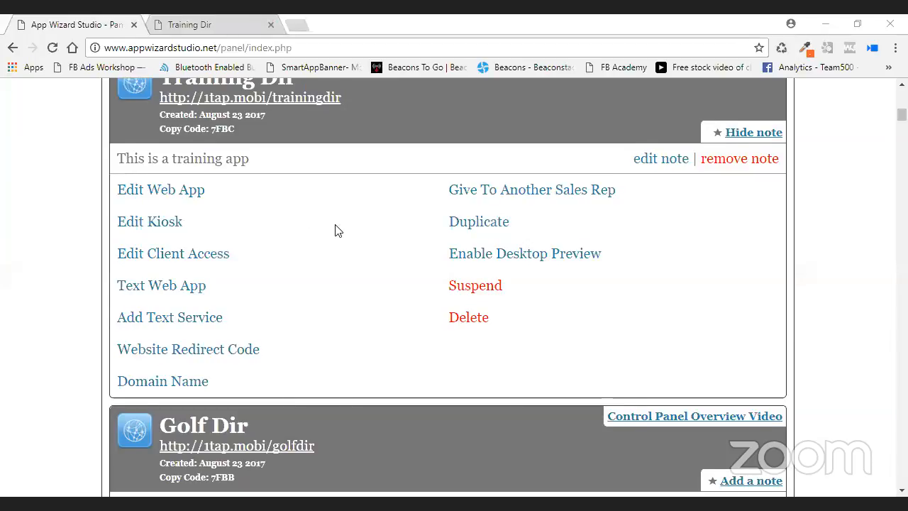
scroll(334, 229, "up", 1)
scroll(328, 225, "down", 1)
scroll(319, 331, "up", 6)
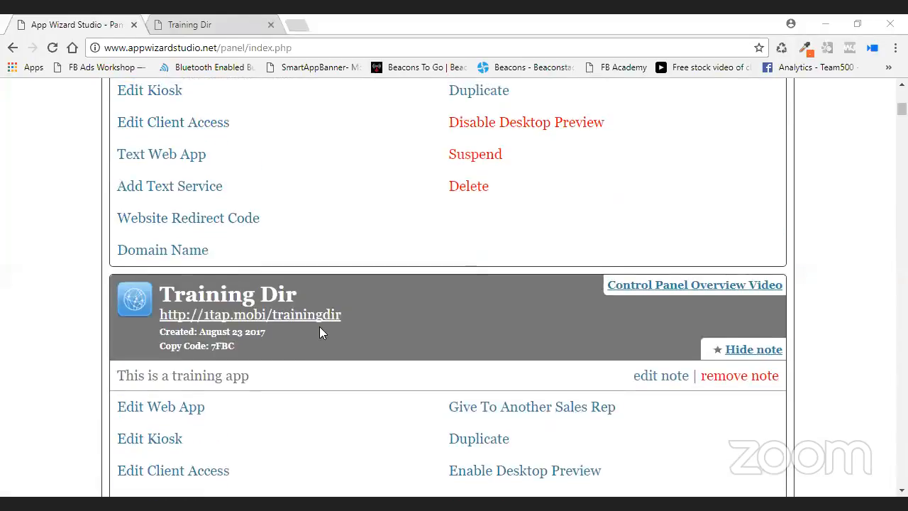
scroll(319, 332, "up", 5)
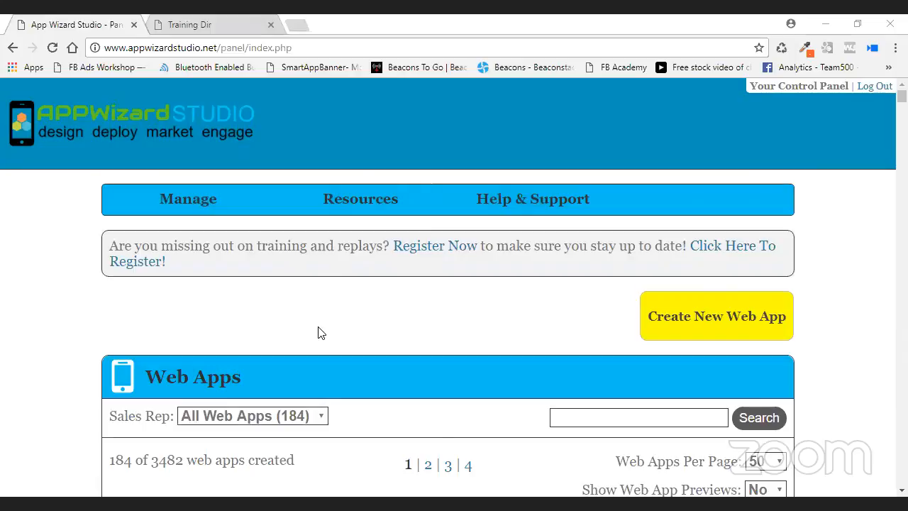
scroll(425, 482, "down", 3)
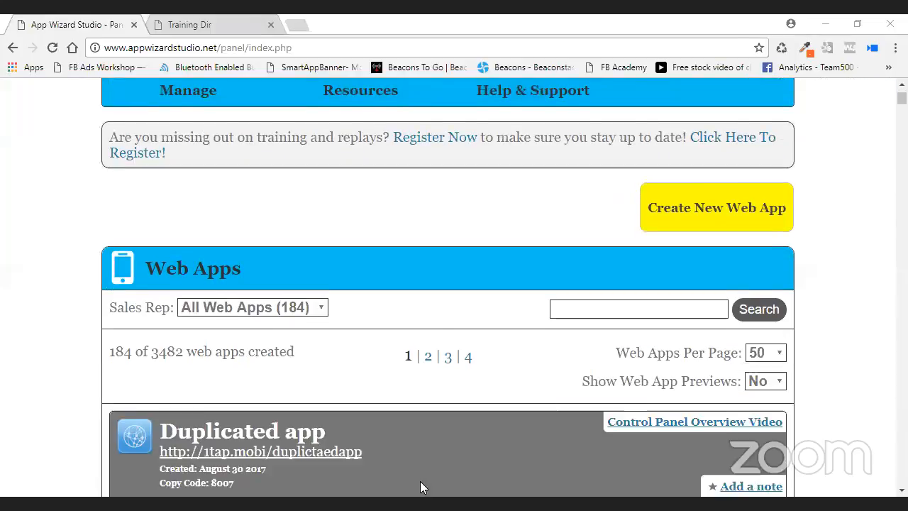
scroll(411, 472, "down", 2)
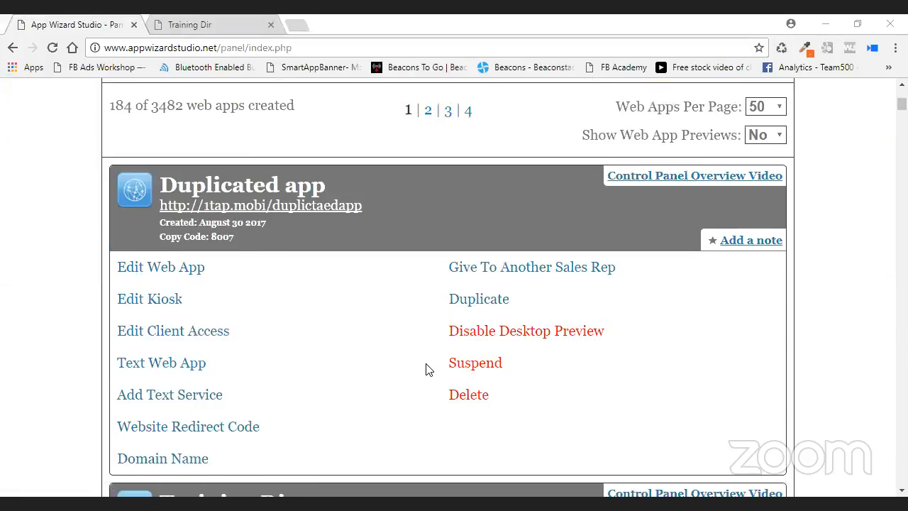
scroll(426, 369, "up", 2)
scroll(633, 384, "up", 1)
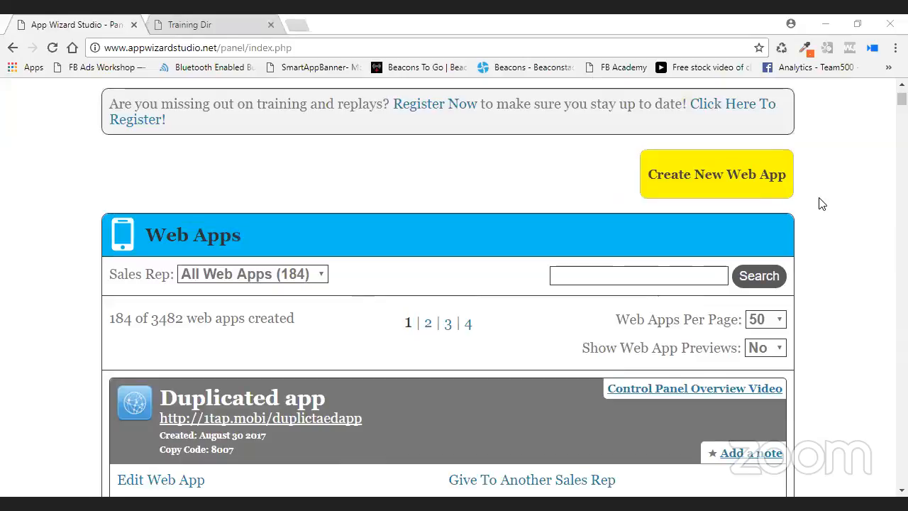
Create a new 2.0 web app using the Create From Template option.
left_click(718, 180)
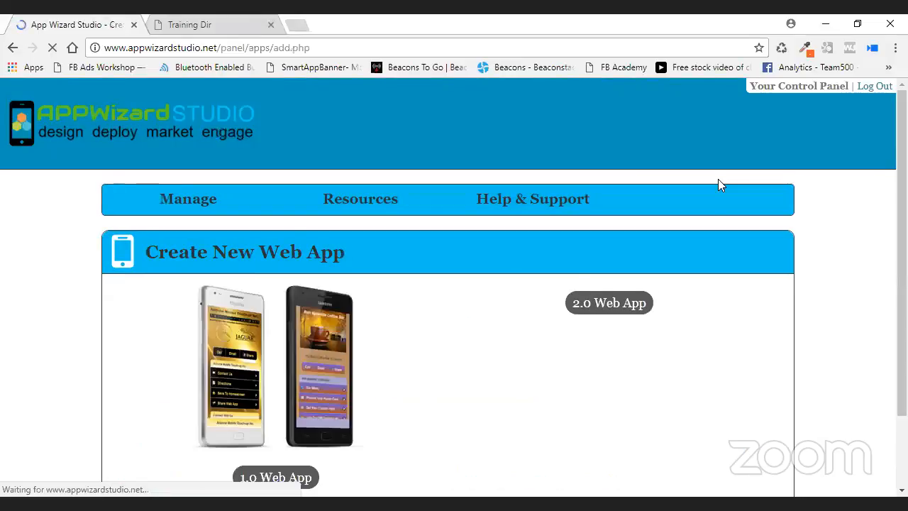
left_click(642, 462)
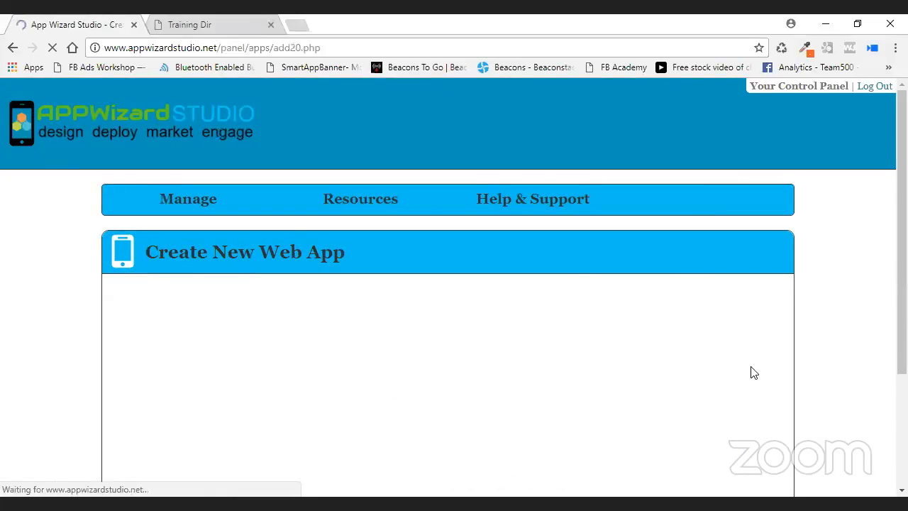
scroll(752, 373, "down", 2)
scroll(752, 372, "down", 1)
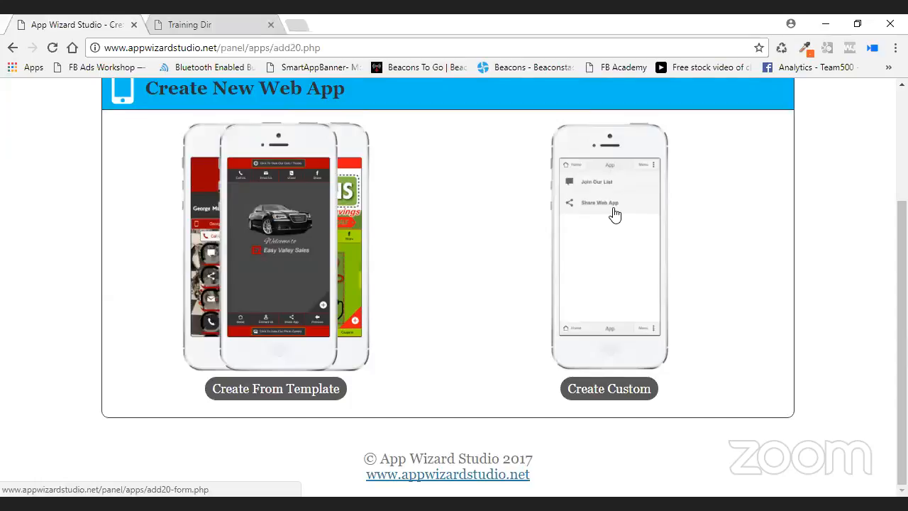
left_click(288, 388)
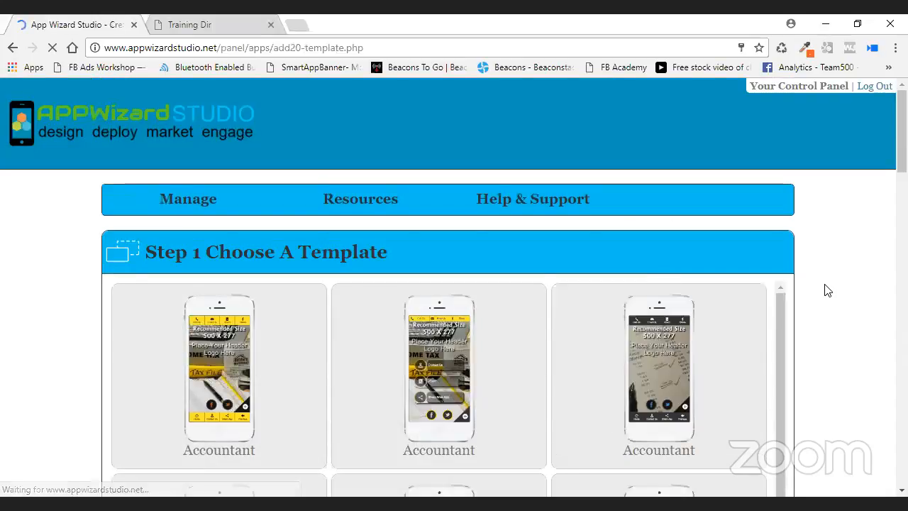
Scroll down to the Generic templates and choose the plain white right-hand card.
scroll(819, 287, "down", 2)
scroll(722, 287, "down", 5)
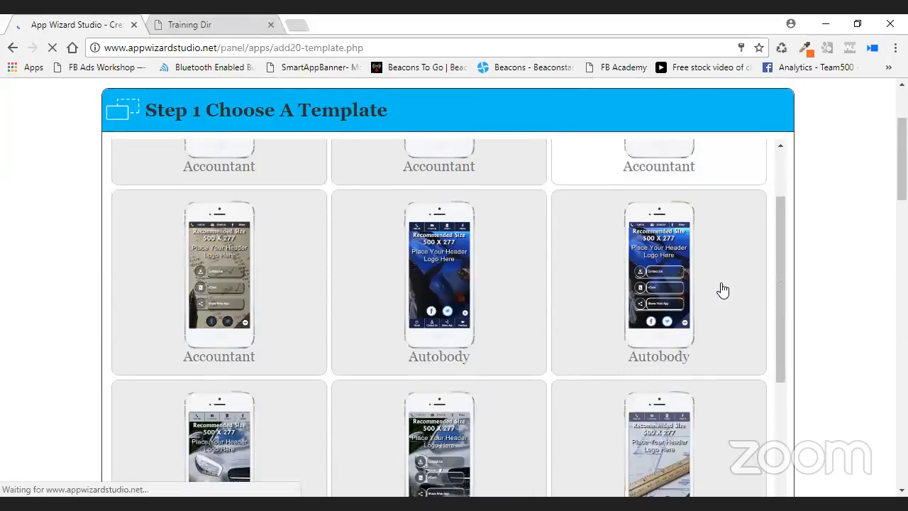
scroll(722, 289, "down", 9)
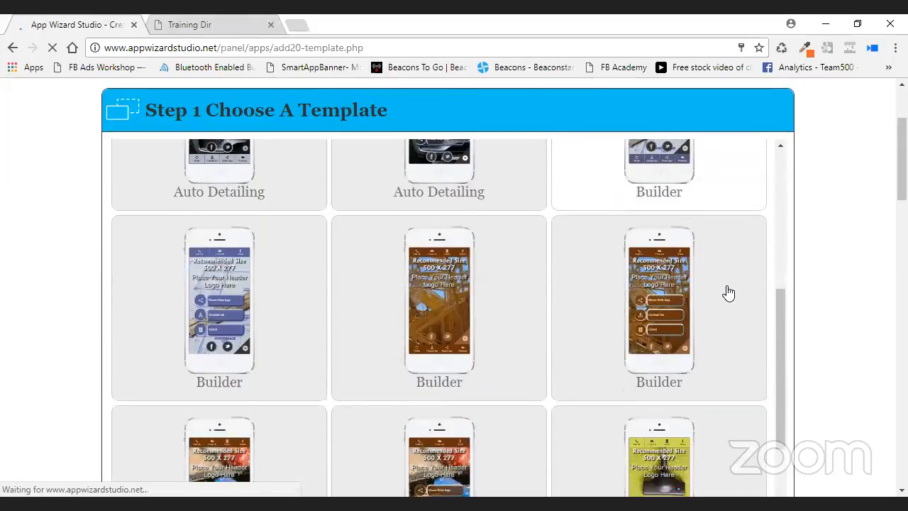
scroll(728, 289, "down", 1)
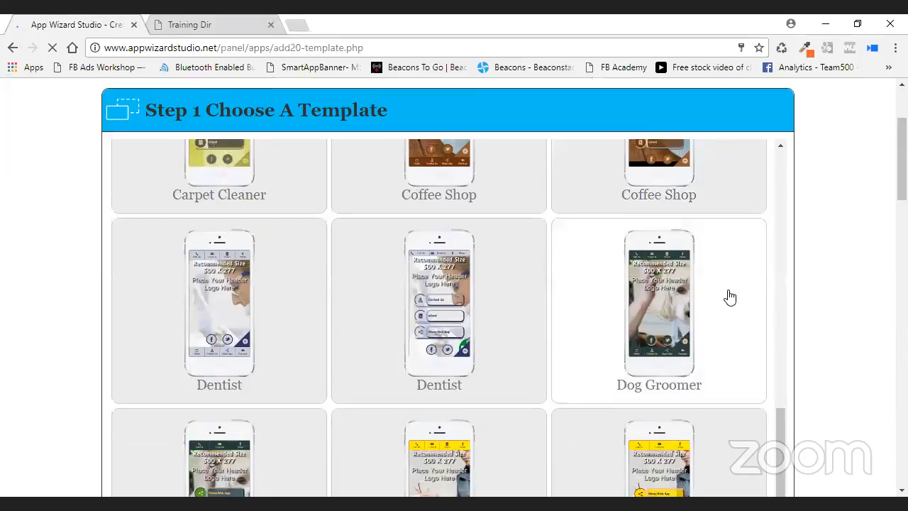
scroll(729, 298, "down", 3)
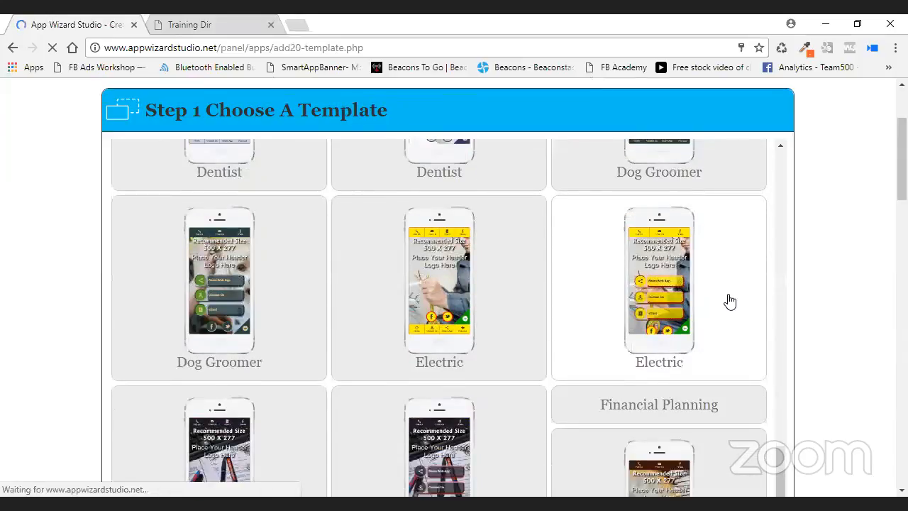
scroll(737, 304, "down", 1)
scroll(745, 312, "down", 4)
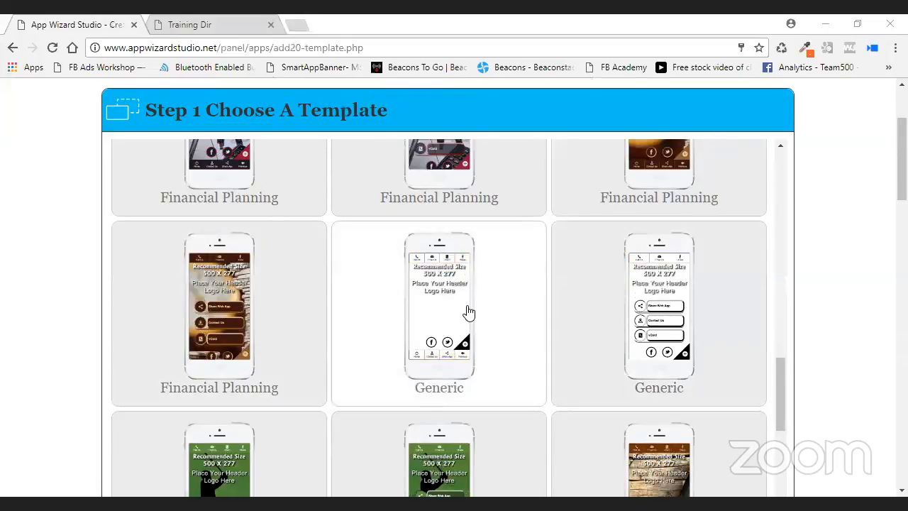
left_click(695, 315)
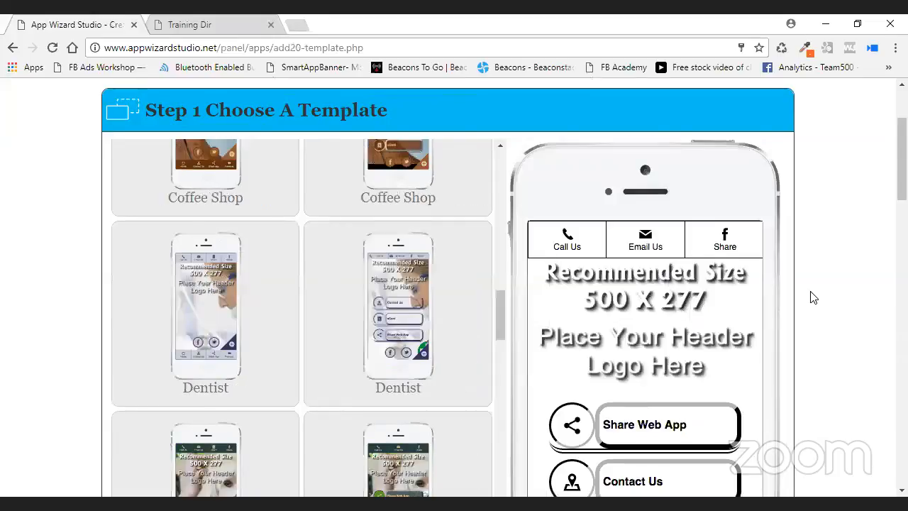
Enter 'Window Company' as the web app title and windowcompanytraining as its URL.
scroll(811, 298, "down", 4)
scroll(811, 300, "down", 5)
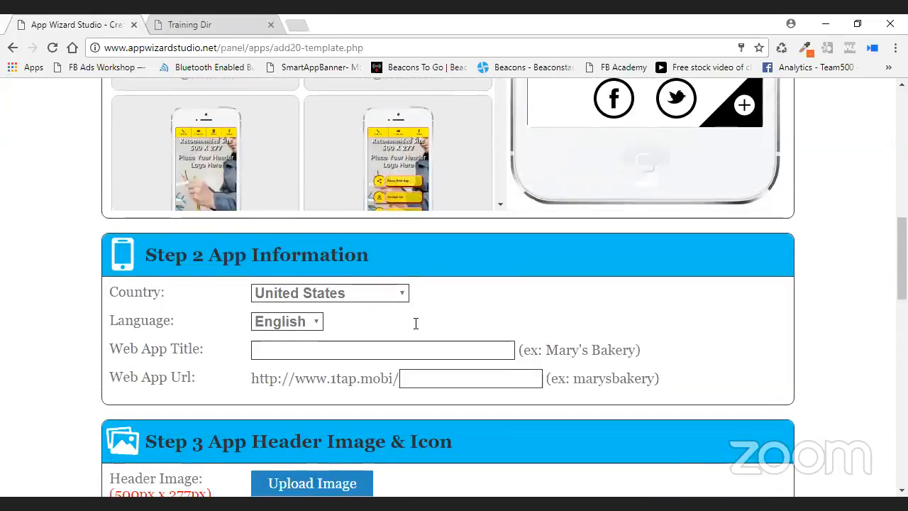
left_click(395, 289)
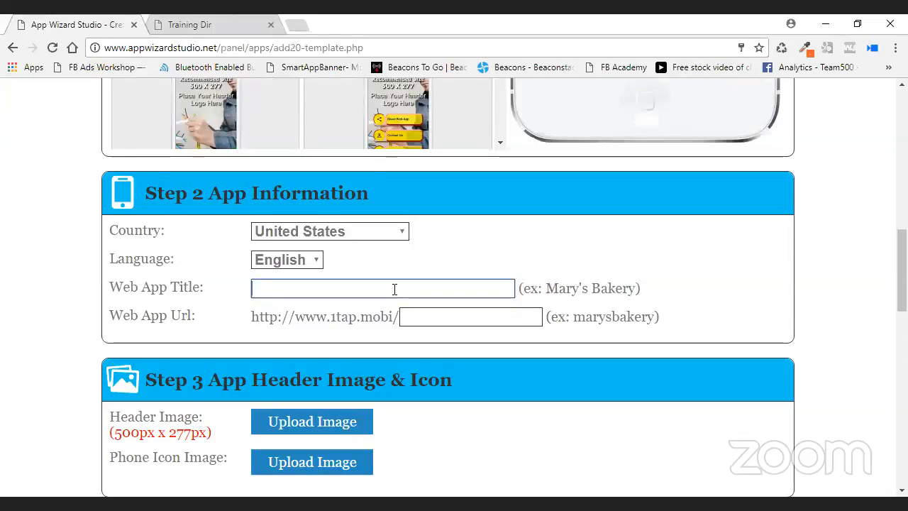
type("Window ")
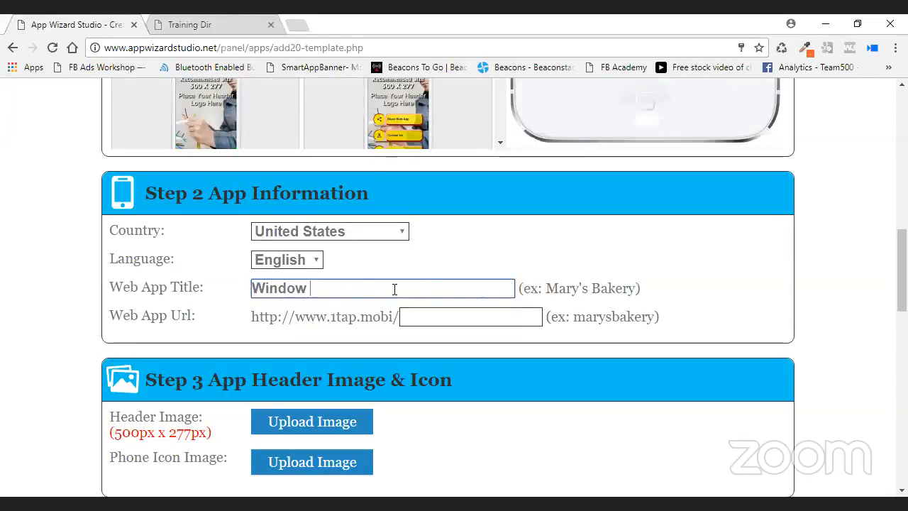
type("Company")
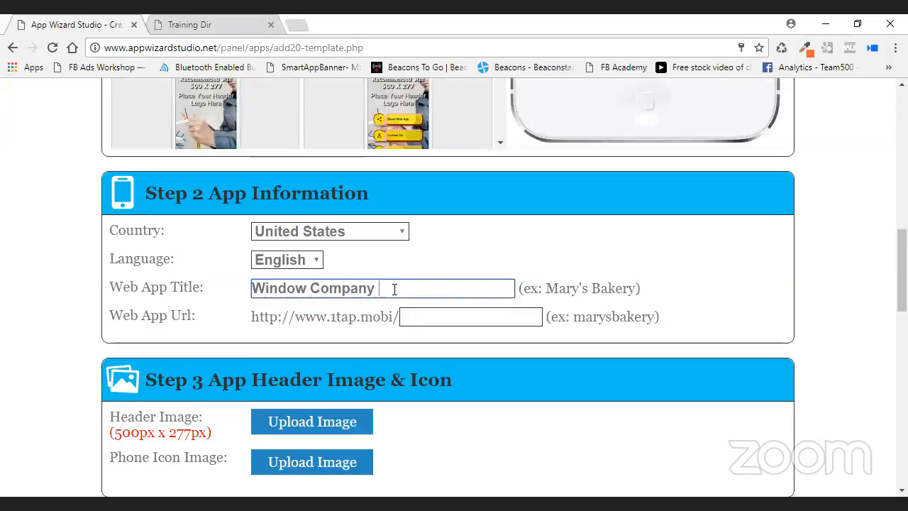
key("BackSpace")
key("BackSpace")
type("y")
key("Tab")
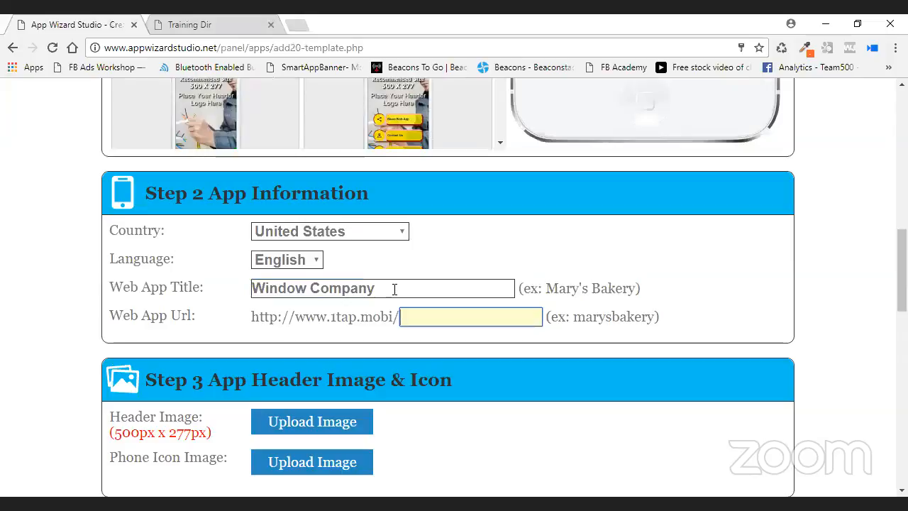
type("window")
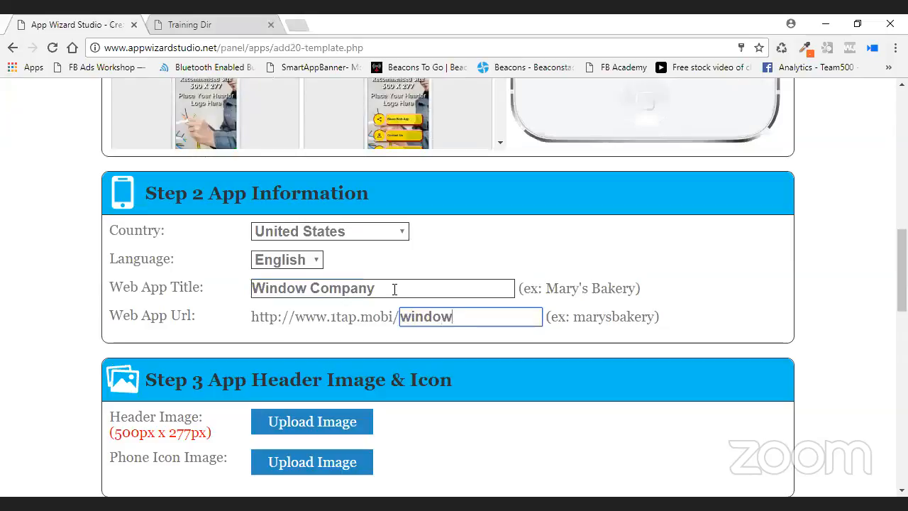
type("company")
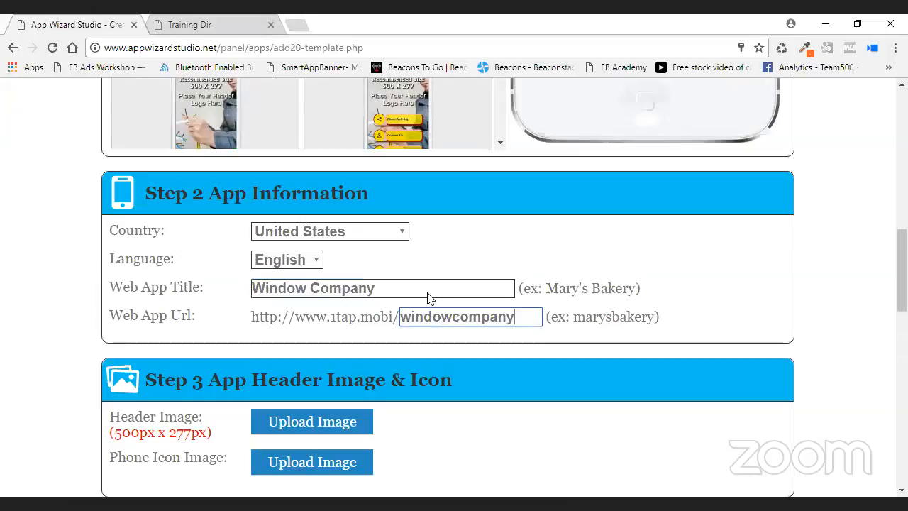
type("training")
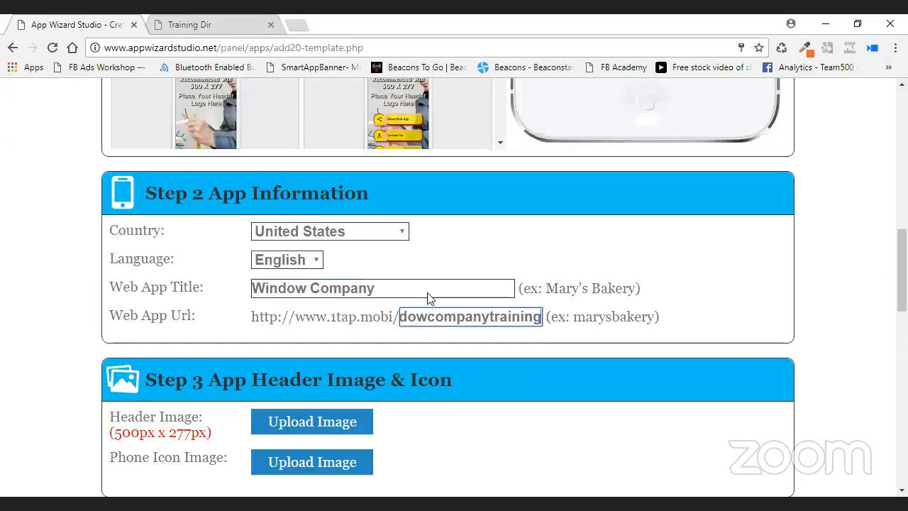
scroll(641, 342, "down", 2)
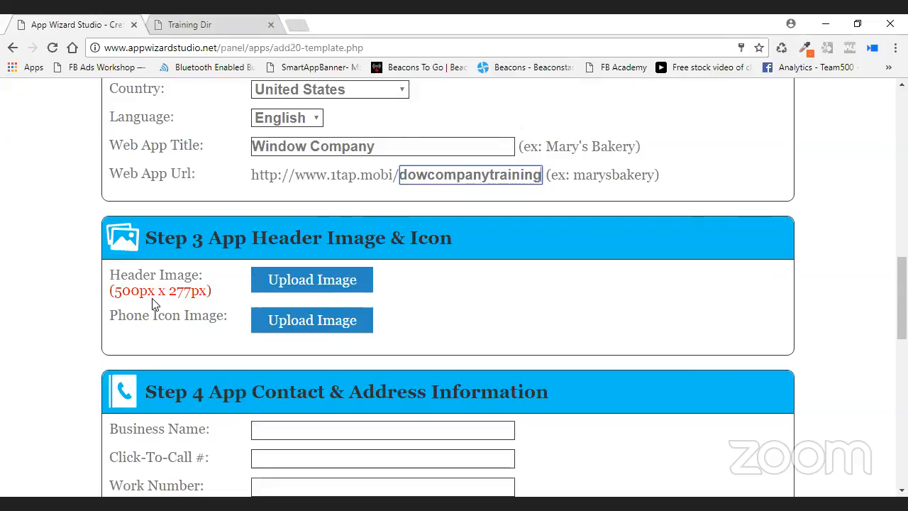
Choose 2hermansoroger1.png as the Step 3 header image and start its upload.
left_click(339, 282)
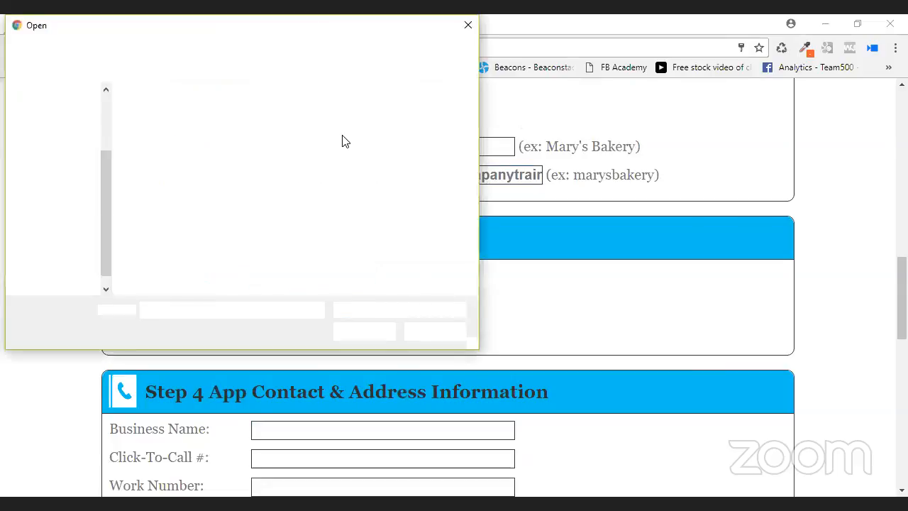
key("Escape")
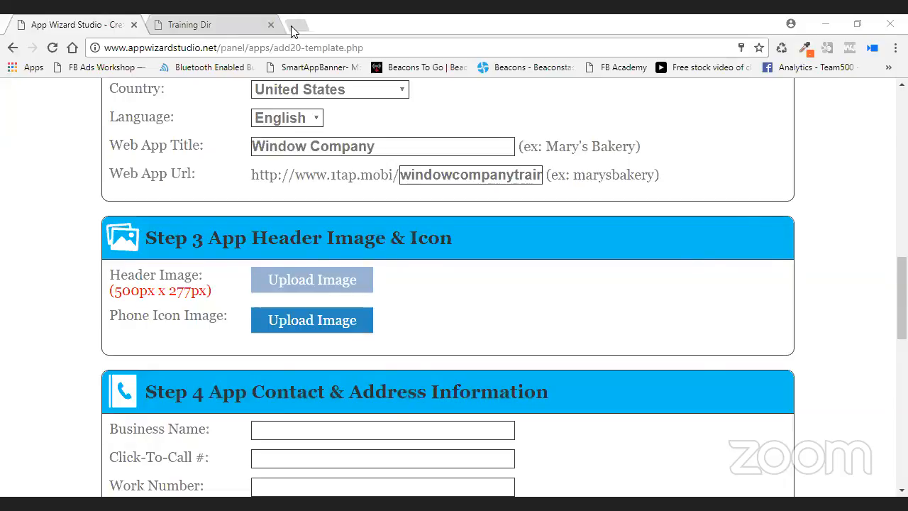
left_click(582, 340)
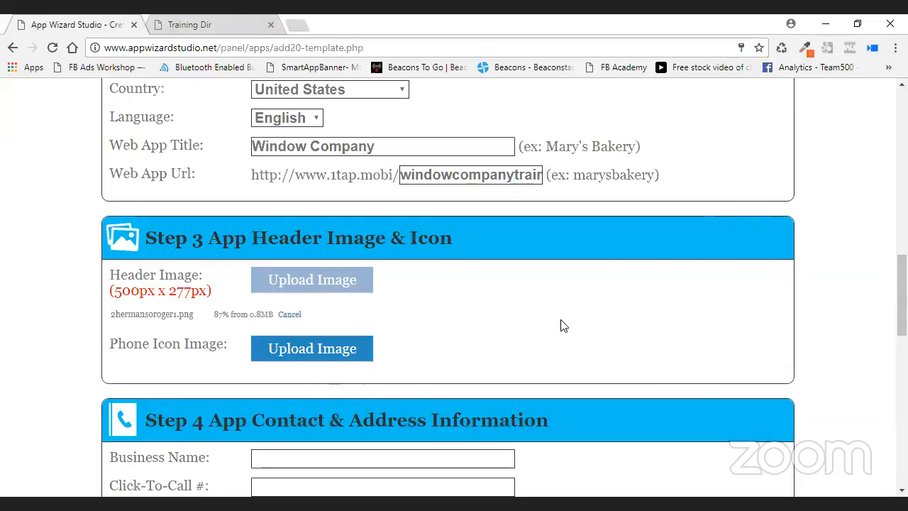
Once the header upload finishes, upload the tire picture as the phone icon image.
scroll(560, 325, "down", 1)
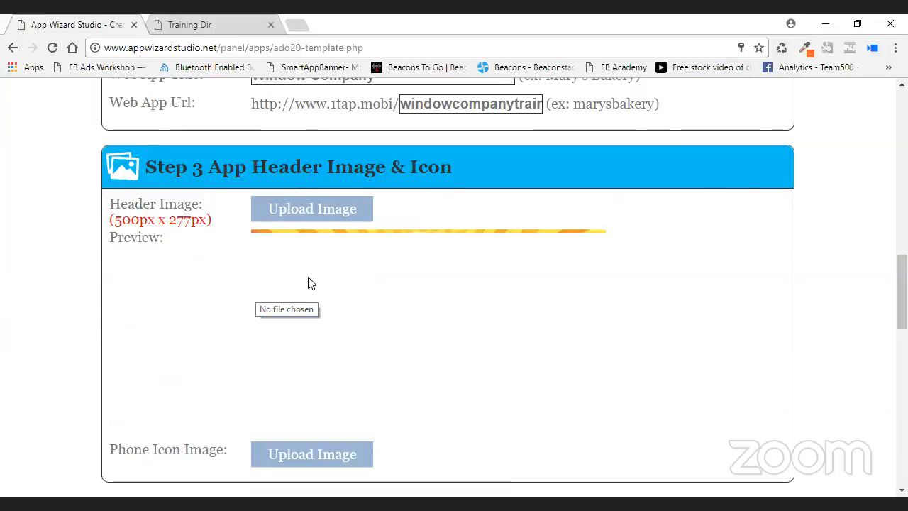
scroll(635, 324, "down", 2)
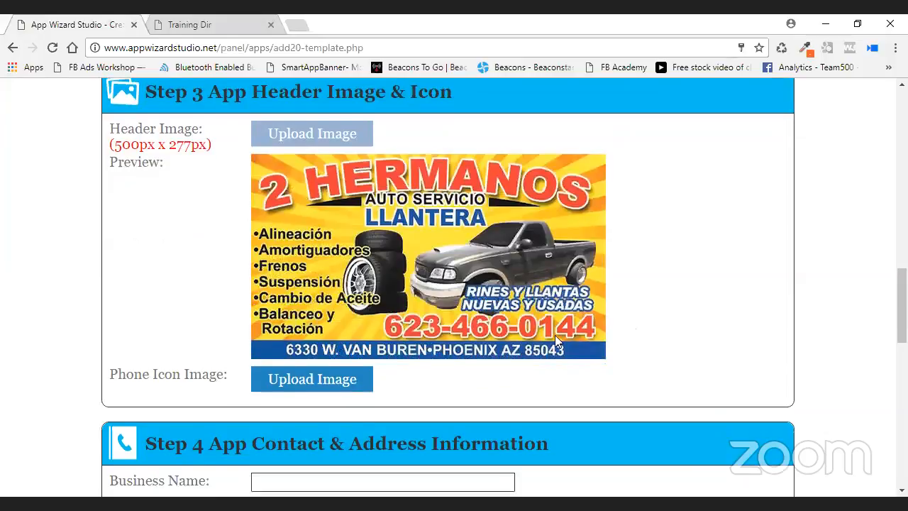
left_click(314, 319)
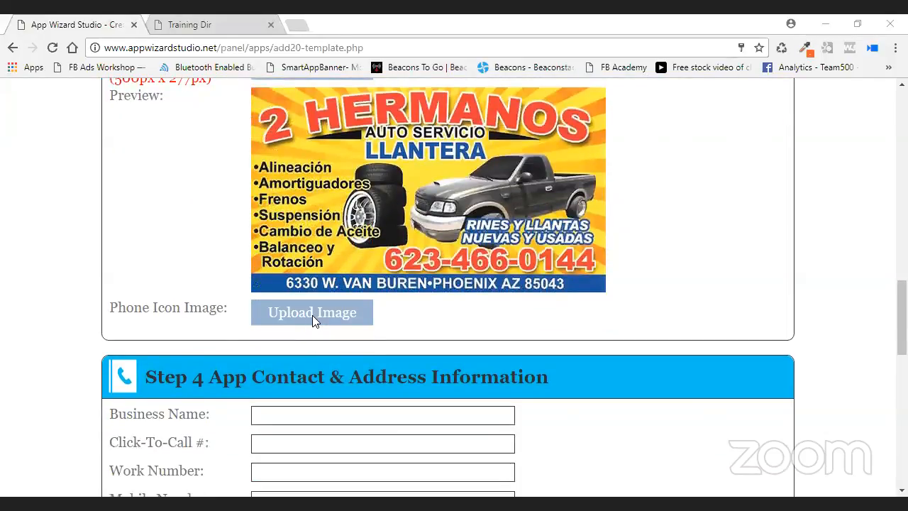
left_click(592, 385)
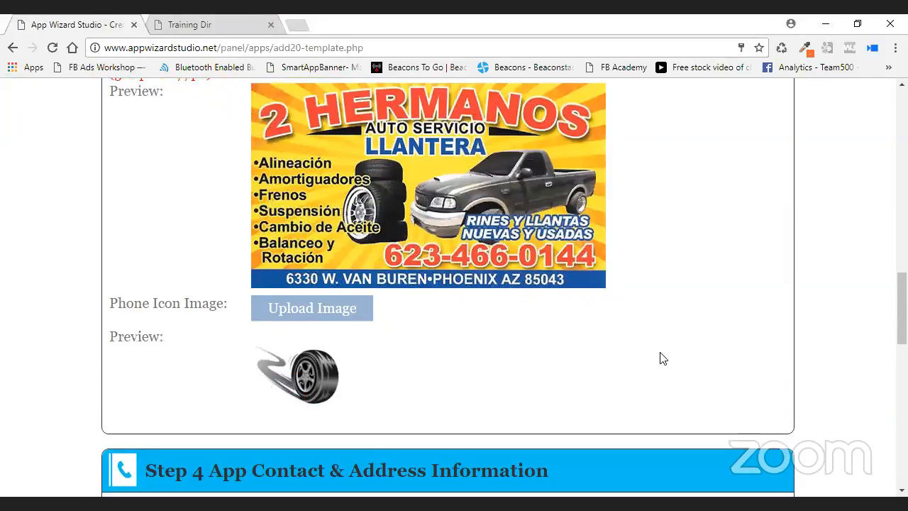
scroll(658, 359, "down", 3)
Enter Tire Shop as the business name.
left_click(311, 299)
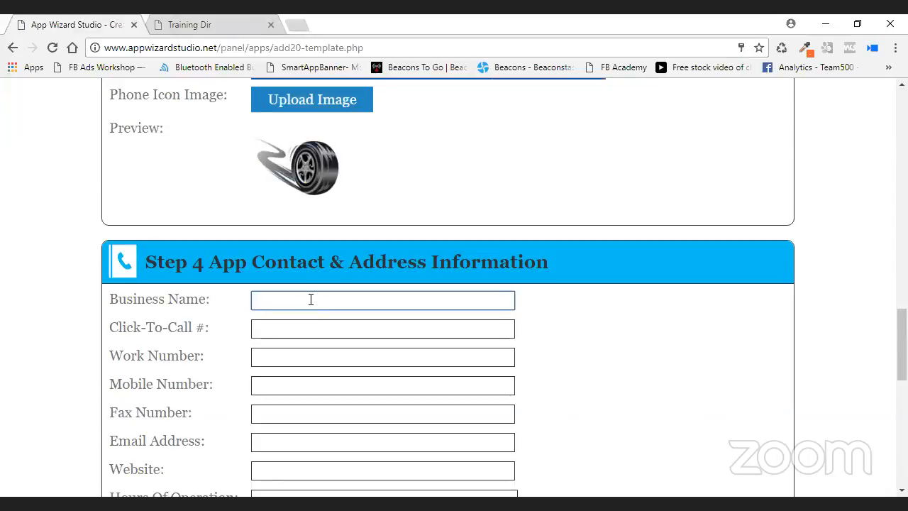
type("Tire")
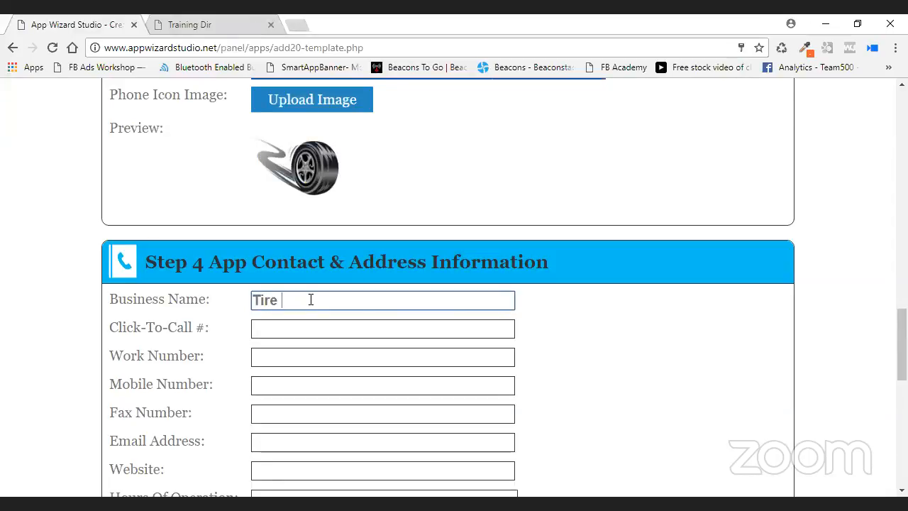
type(" Shop")
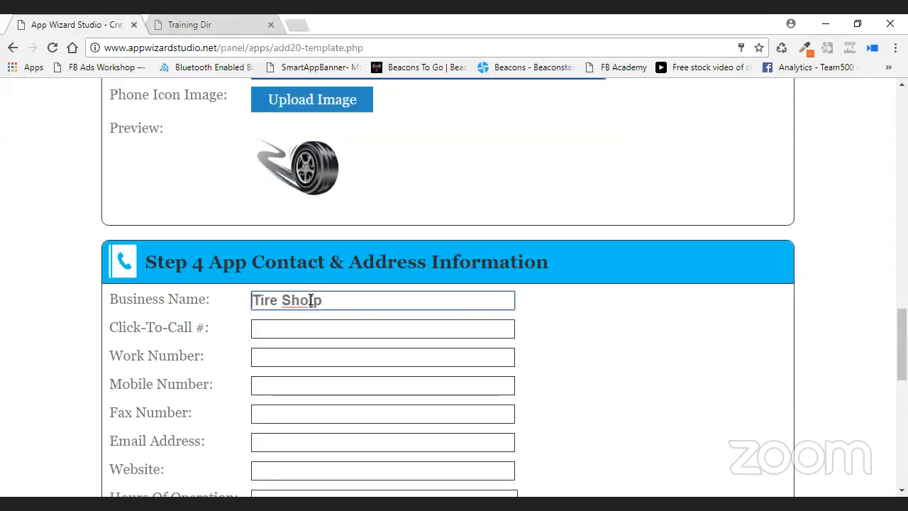
key("BackSpace")
type("p")
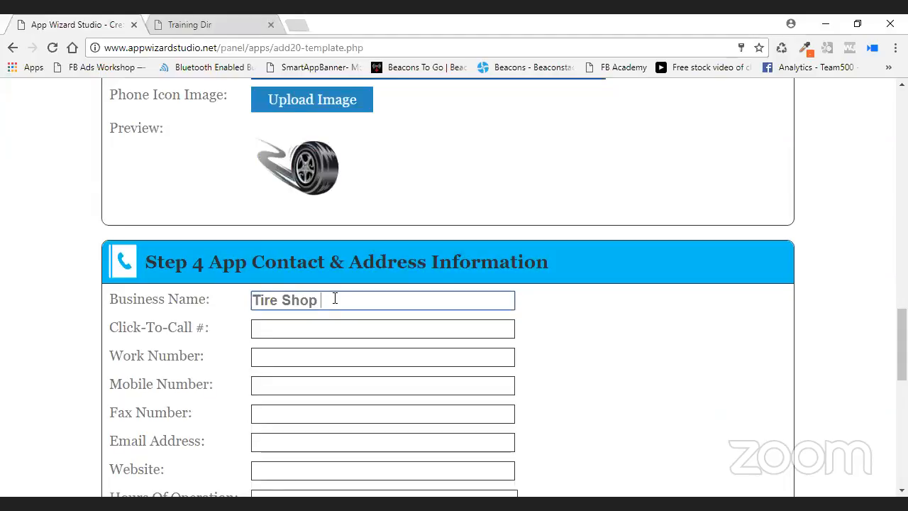
Enter the shop's phone number as click-to-call and paste it into Work Number.
key("Tab")
type("555")
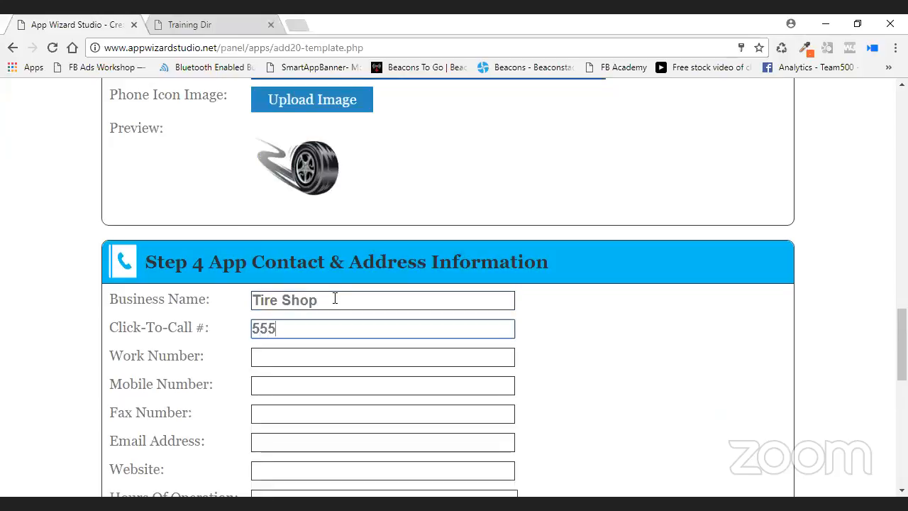
type("-555-1212")
triple_click(345, 326)
right_click(327, 335)
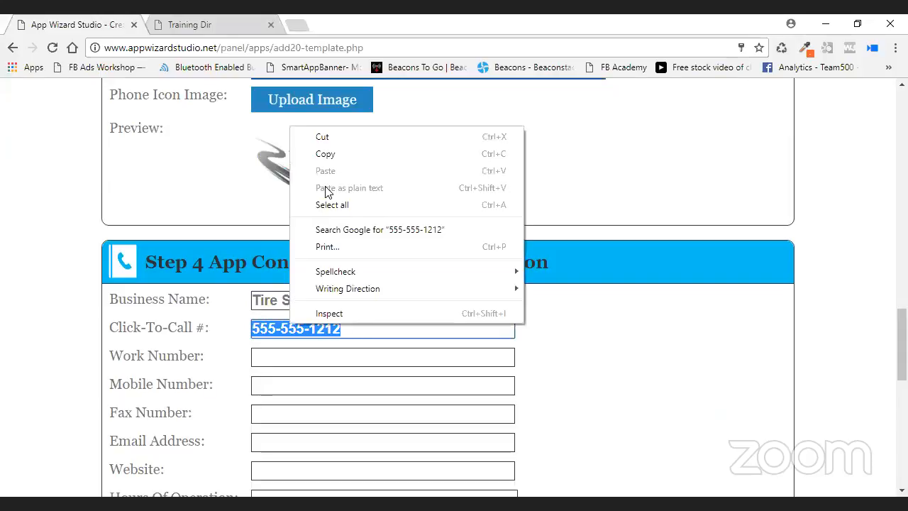
left_click(327, 149)
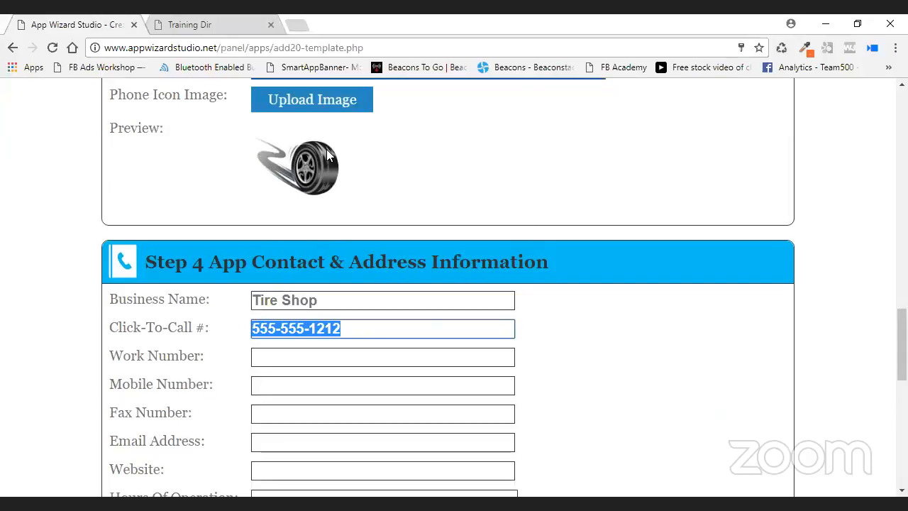
left_click(281, 357)
right_click(281, 358)
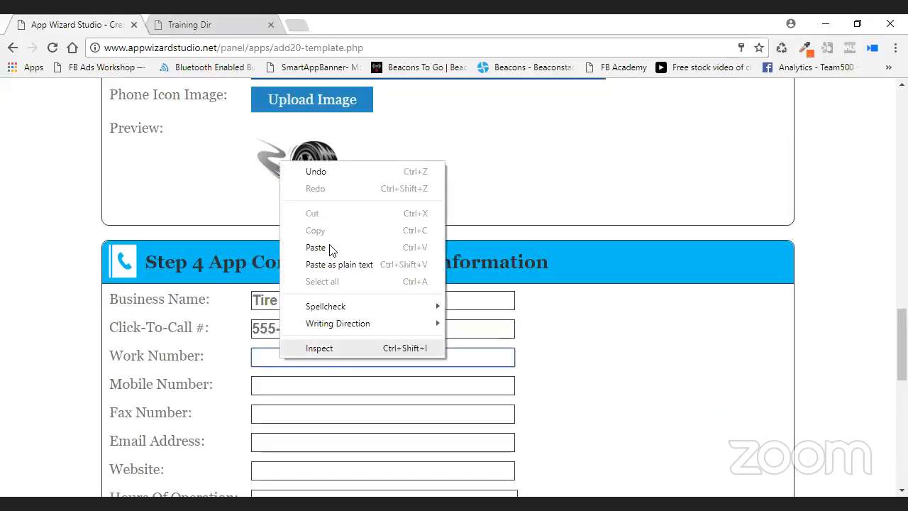
left_click(316, 247)
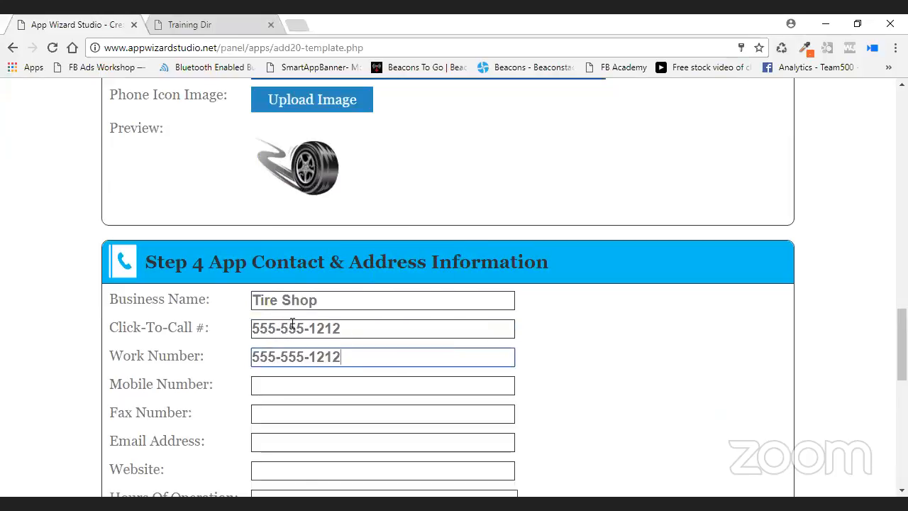
scroll(395, 362, "down", 1)
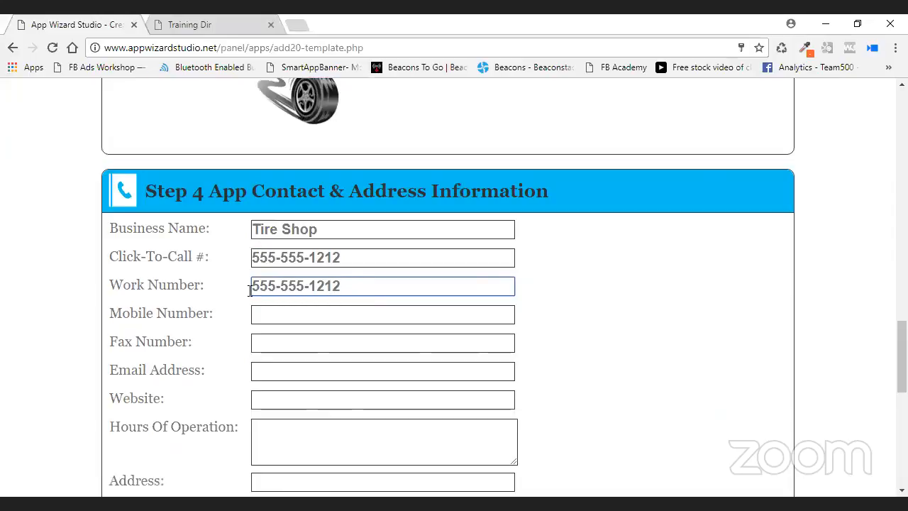
Paste the same phone number as the mobile number and enter a contact e-mail address.
left_click(326, 314)
right_click(326, 314)
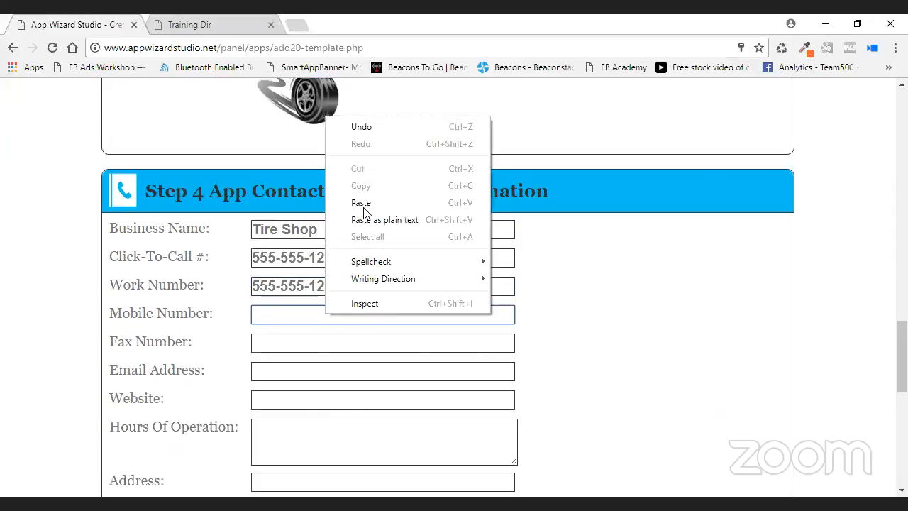
left_click(362, 204)
left_click(271, 375)
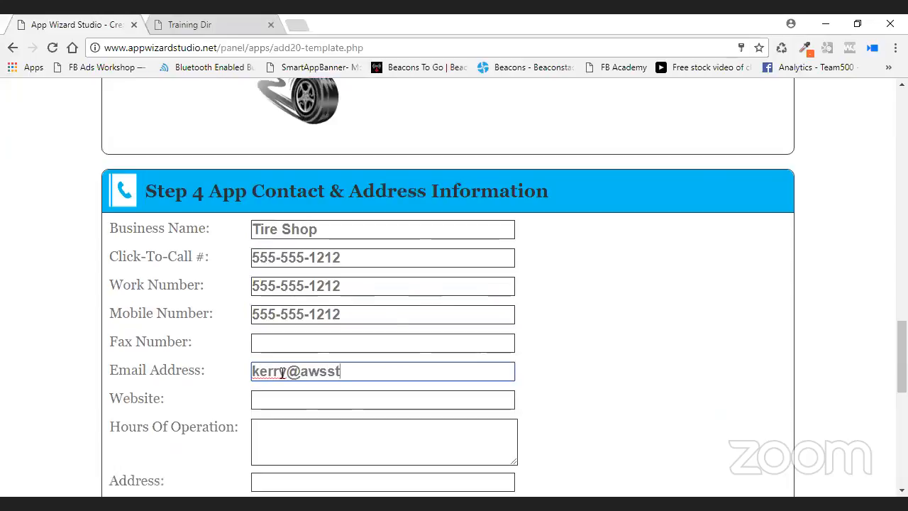
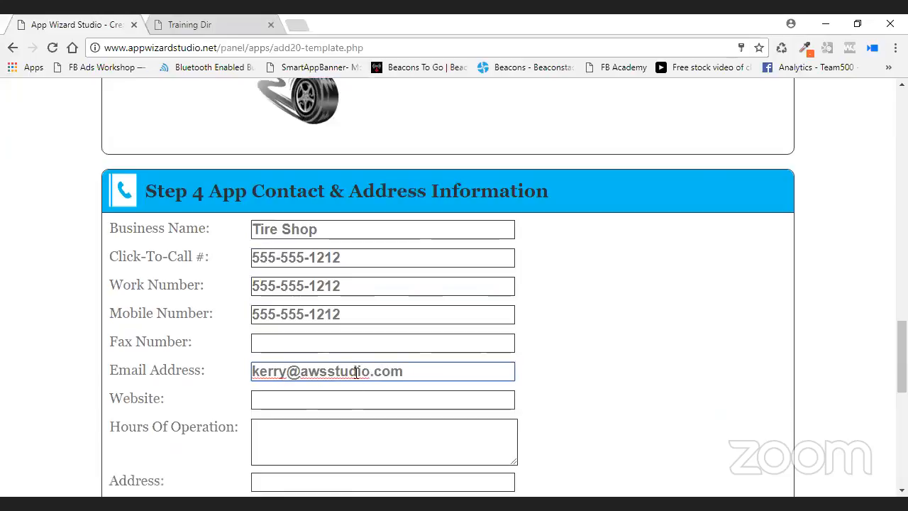
left_click(312, 401)
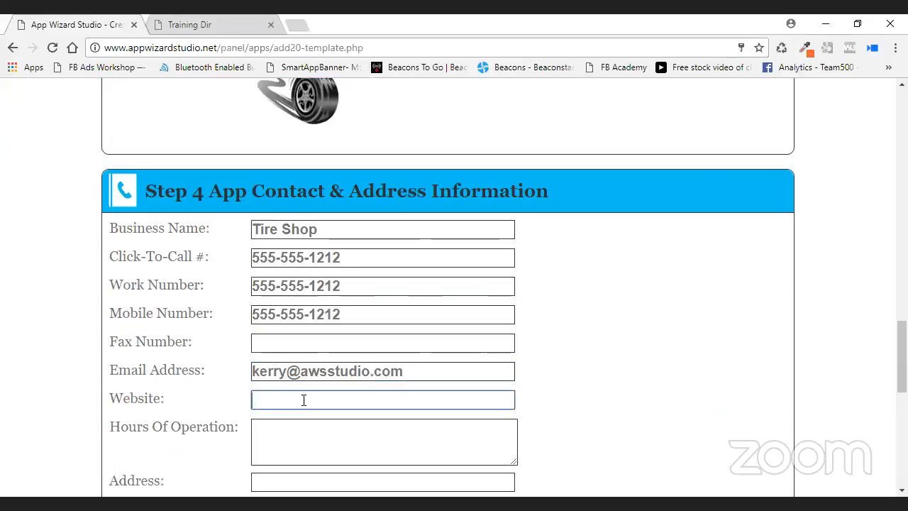
type("appwizardstudio.cvom")
key("Left")
key("Left")
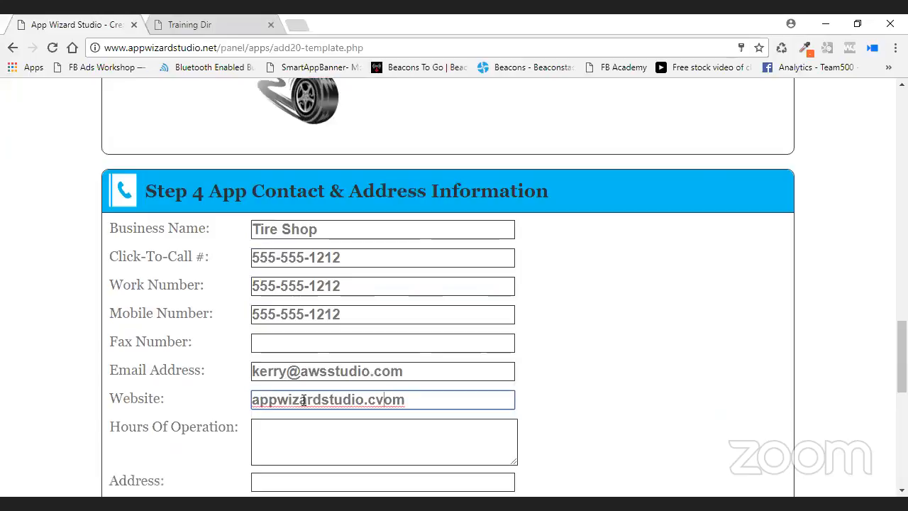
key("BackSpace")
left_click(252, 402)
type("https://")
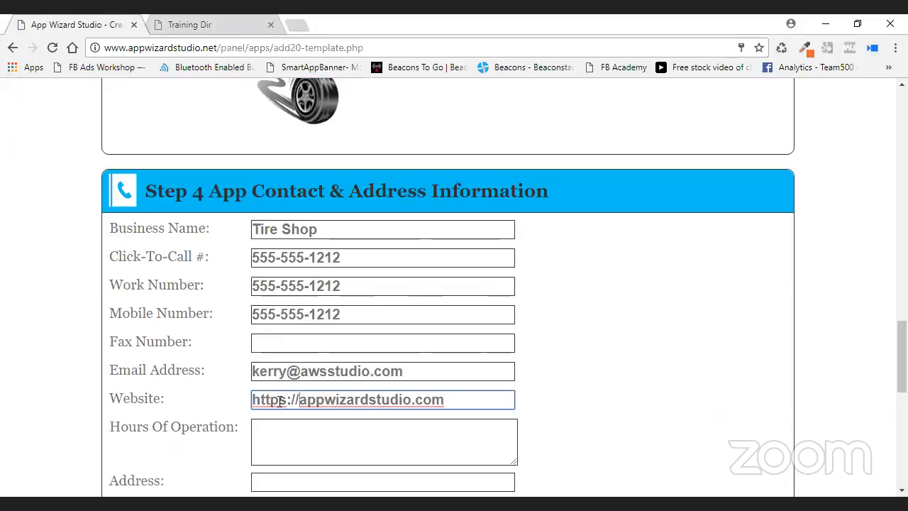
scroll(359, 432, "down", 1)
Set hours of operation to 8-5 pm and fill the street address from a saved suggestion.
left_click(319, 358)
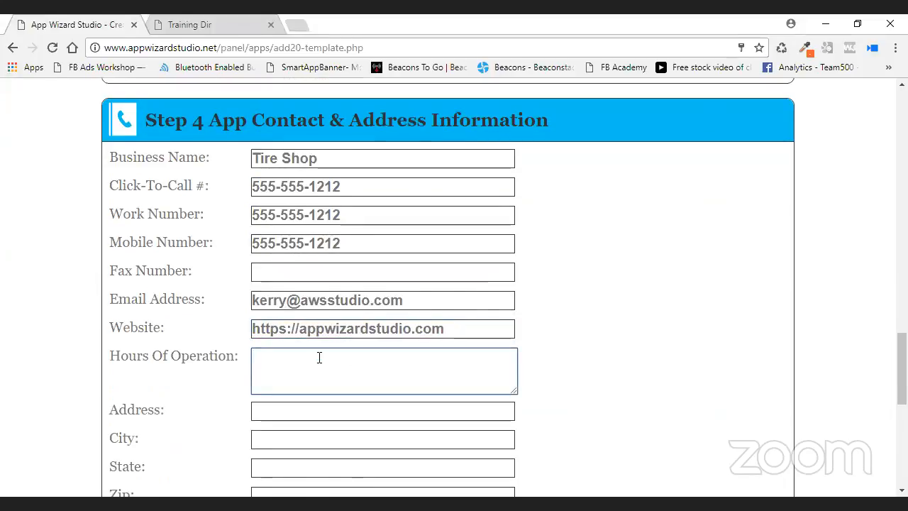
type("8-5 pm")
left_click(315, 410)
left_click(315, 410)
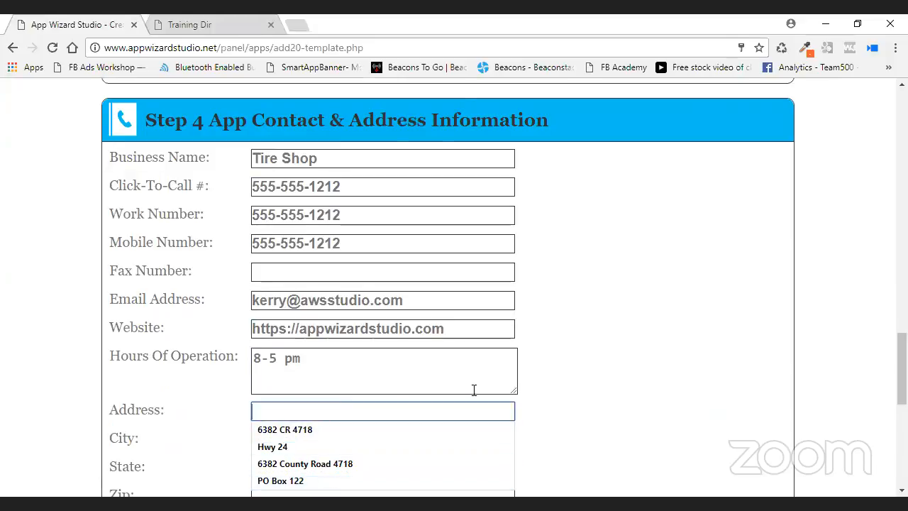
left_click(389, 481)
scroll(369, 430, "down", 1)
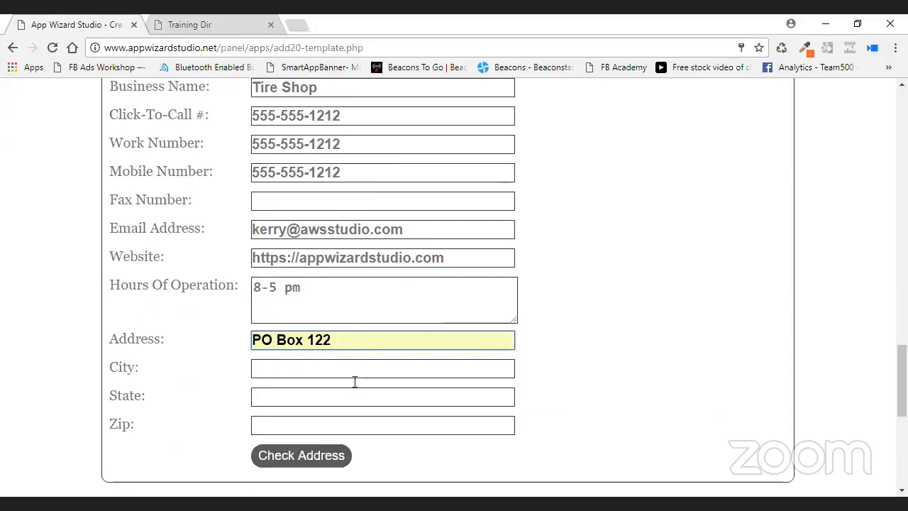
Fill city, state Texas and zip from suggestions, then check the address.
left_click(350, 369)
left_click(338, 388)
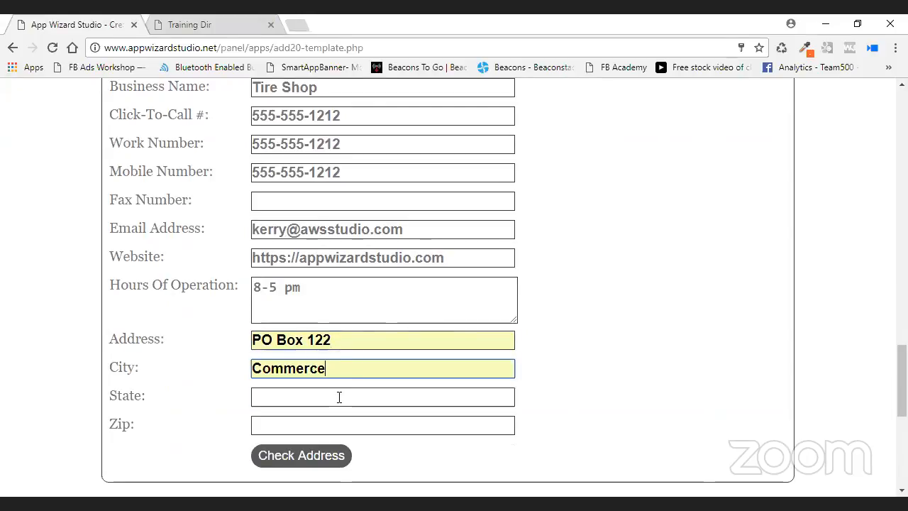
left_click(338, 397)
left_click(327, 417)
left_click(325, 429)
left_click(331, 443)
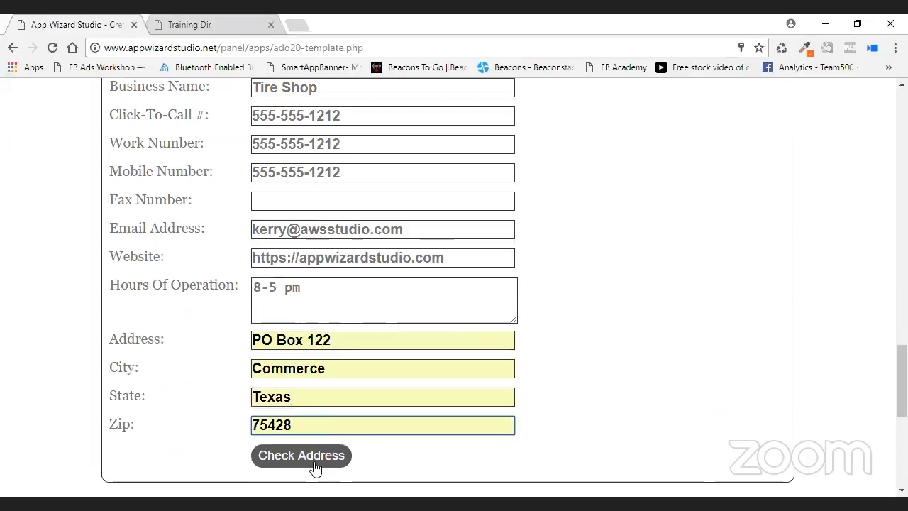
left_click(315, 458)
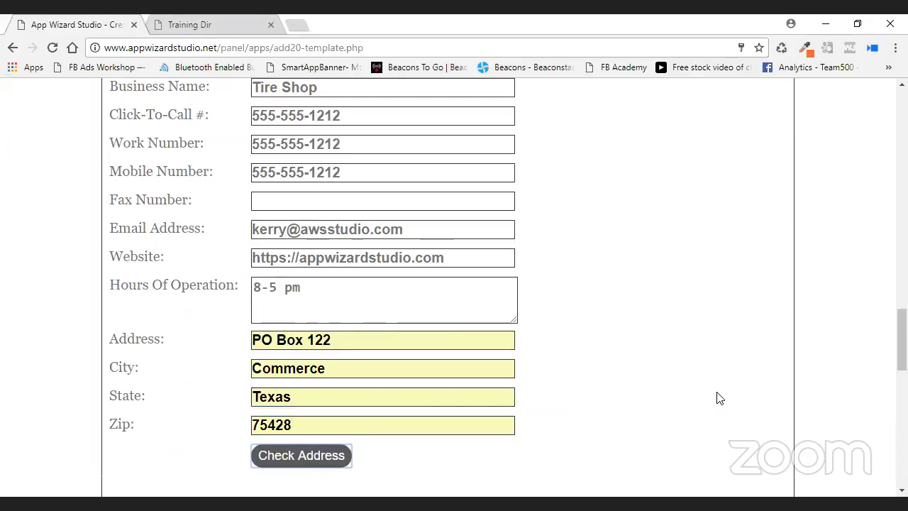
scroll(681, 389, "down", 2)
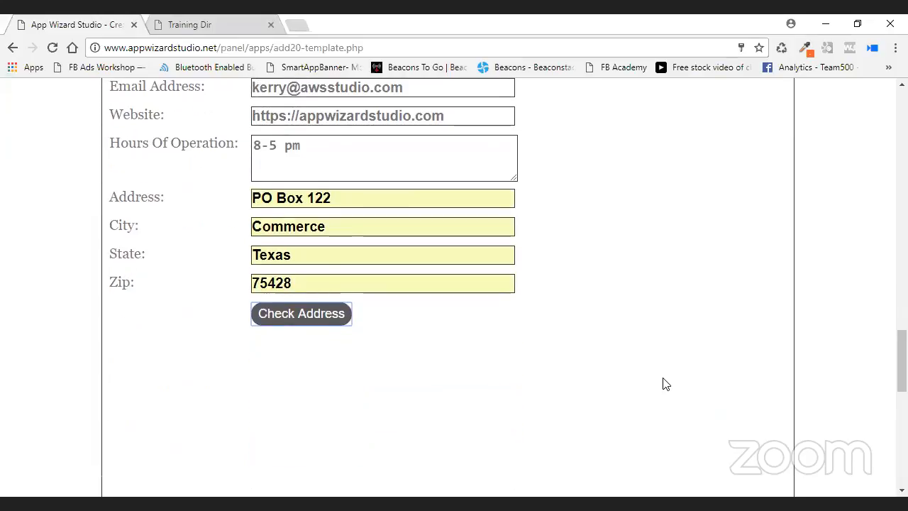
scroll(761, 367, "down", 2)
scroll(710, 347, "down", 1)
scroll(462, 208, "up", 2)
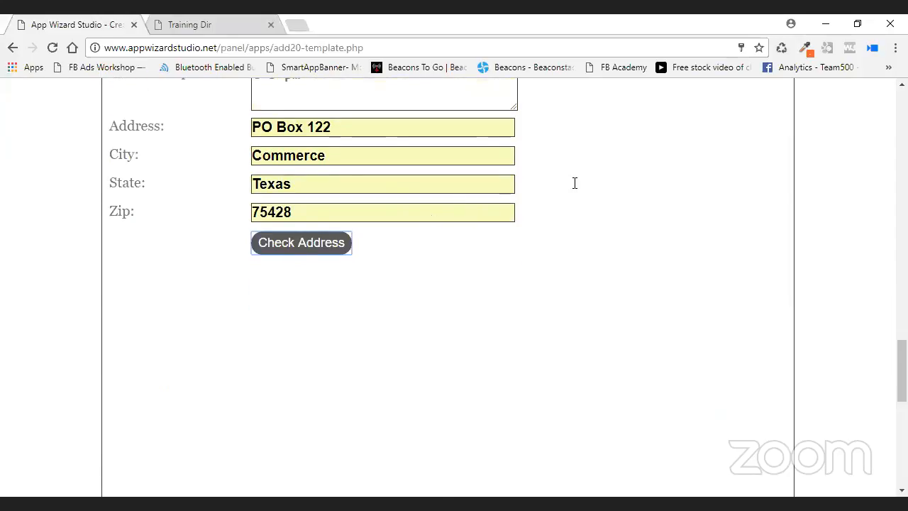
Change the street to main street, re-check the address, and keep 'Use the above Google Map?' ticked.
left_click(162, 128)
type("mai")
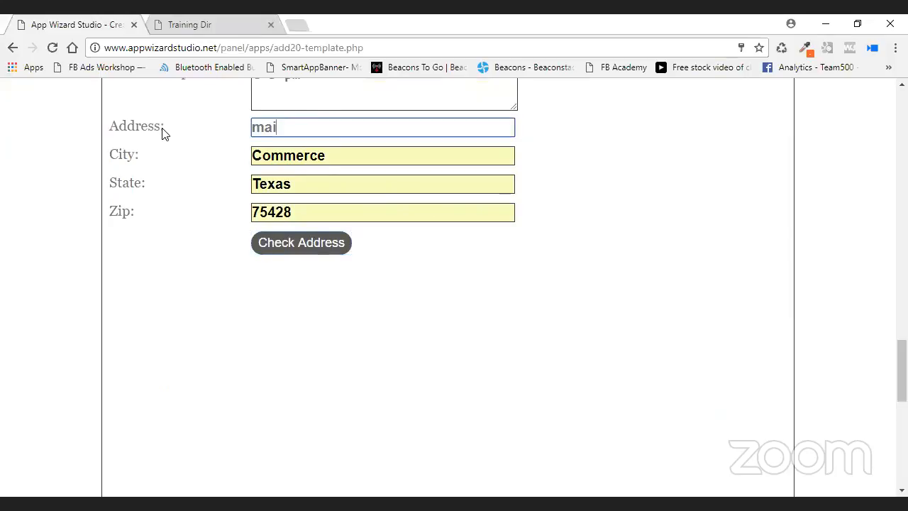
type("n street")
left_click(317, 243)
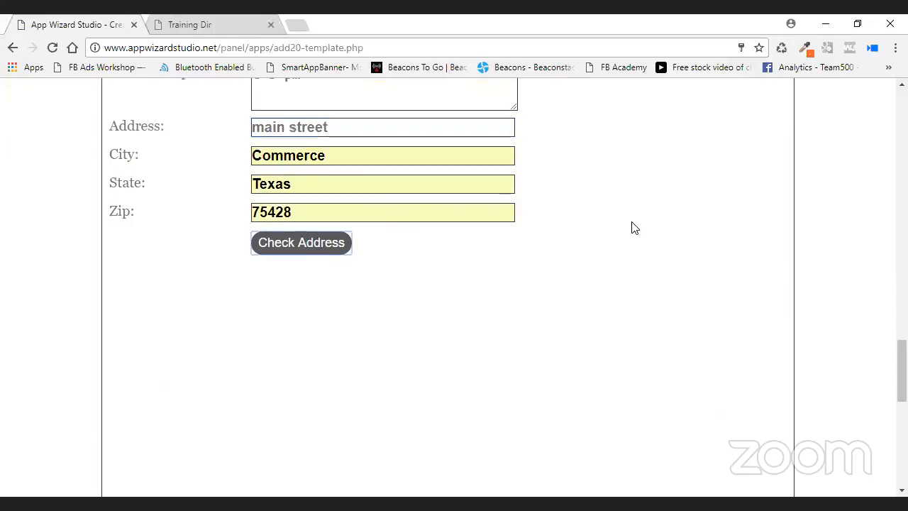
scroll(837, 241, "down", 5)
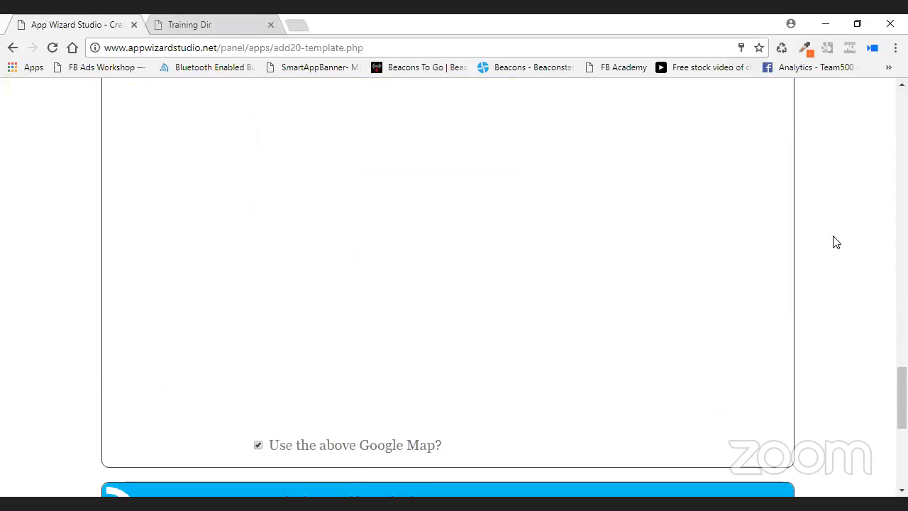
scroll(497, 340, "down", 1)
scroll(385, 334, "up", 5)
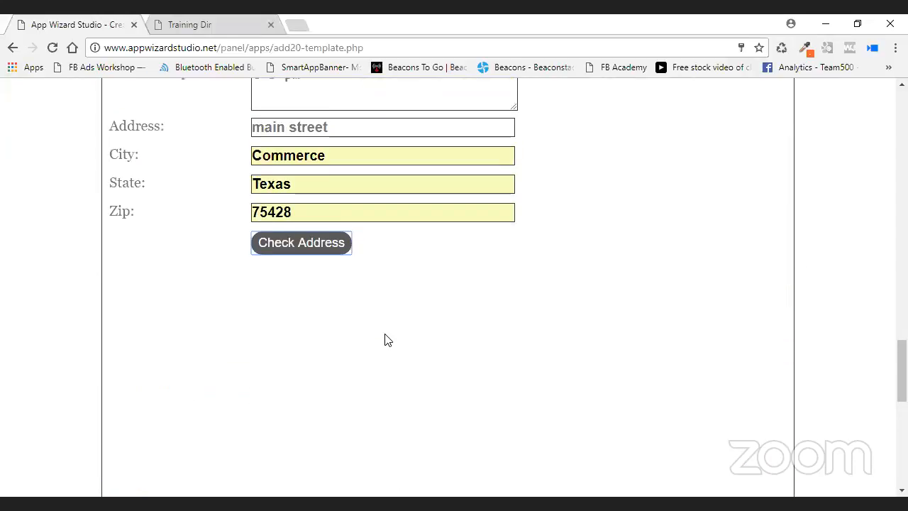
scroll(503, 346, "down", 5)
scroll(499, 355, "down", 3)
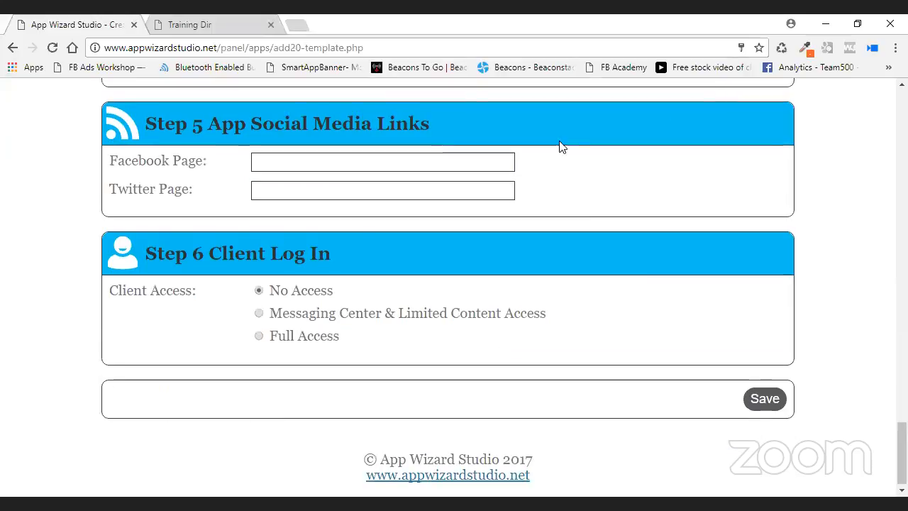
scroll(385, 213, "up", 8)
scroll(726, 258, "up", 2)
scroll(725, 258, "down", 1)
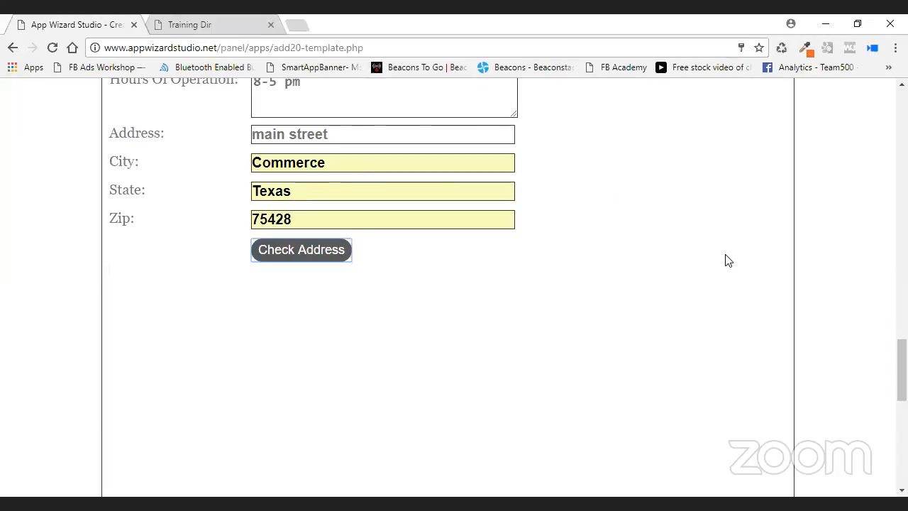
scroll(461, 316, "down", 4)
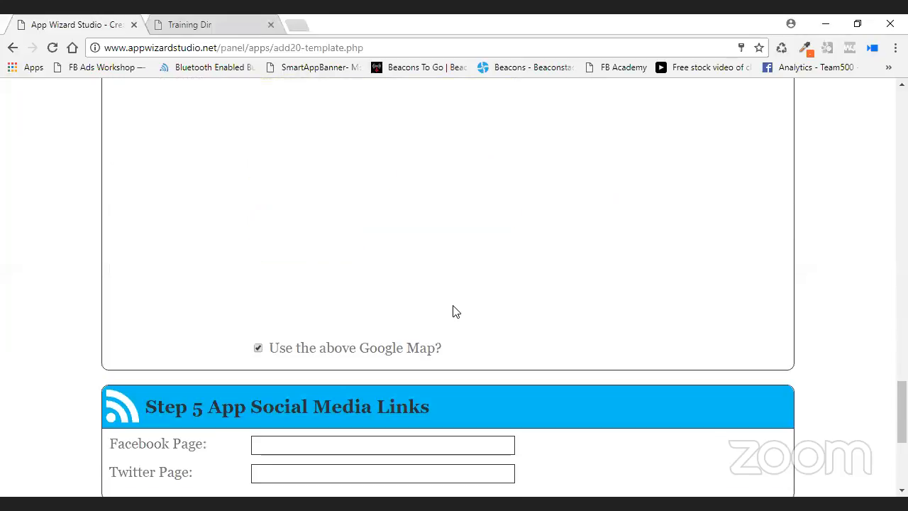
scroll(434, 301, "up", 4)
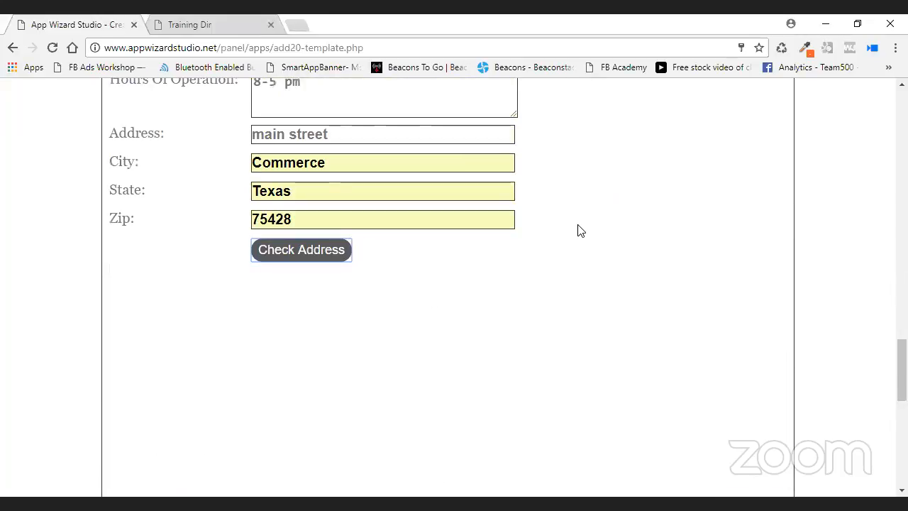
scroll(578, 231, "down", 5)
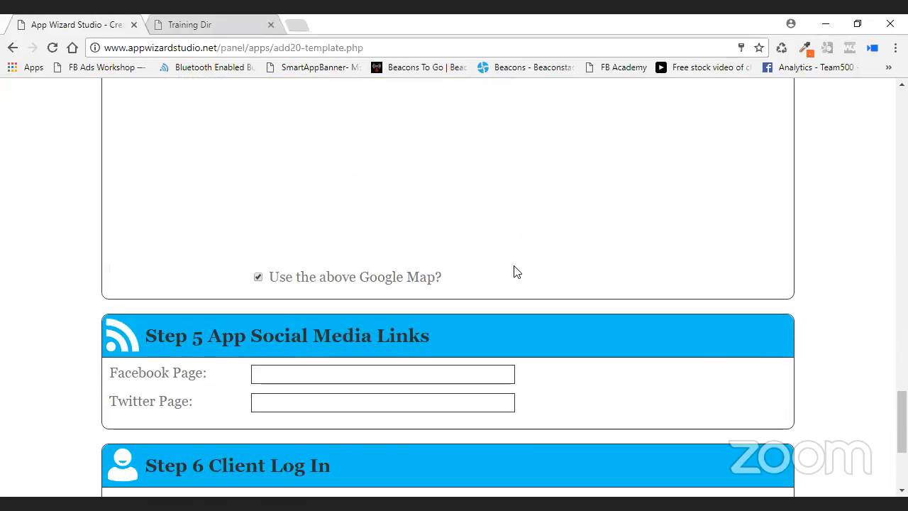
scroll(516, 272, "down", 2)
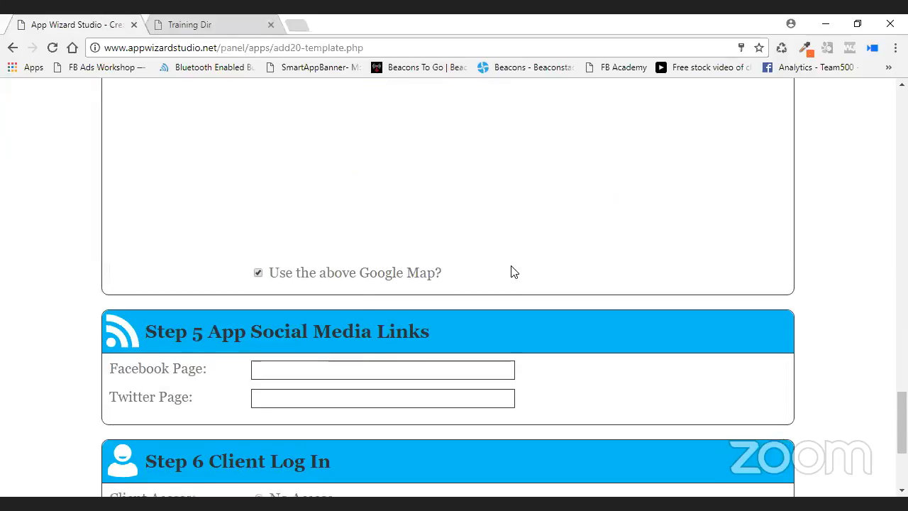
left_click(274, 236)
type("http://")
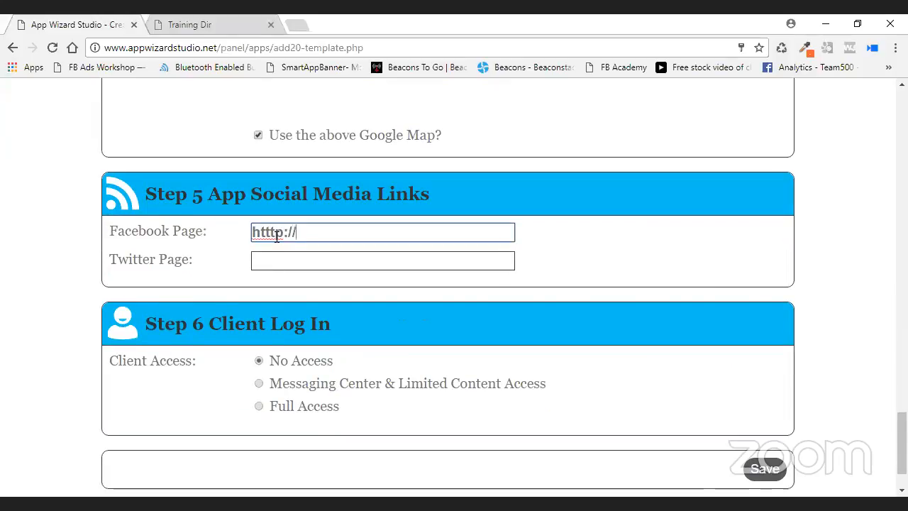
type("face")
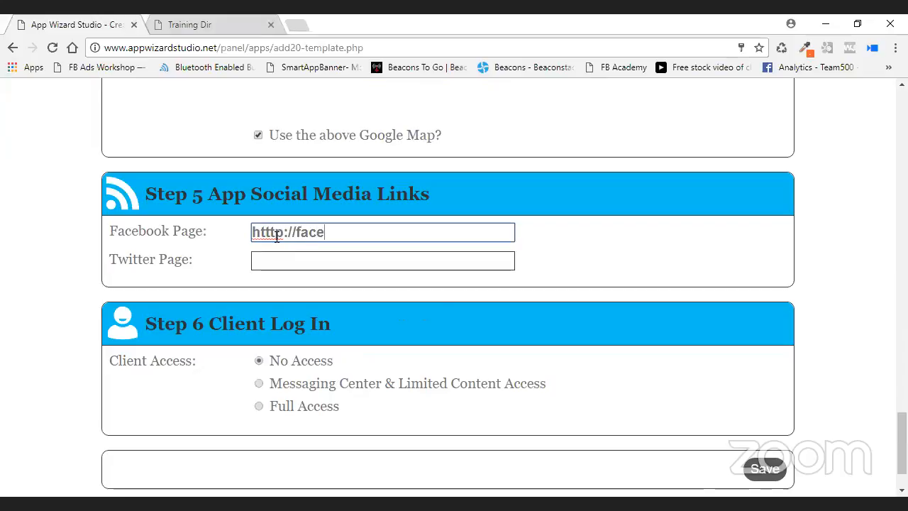
type("boo.com")
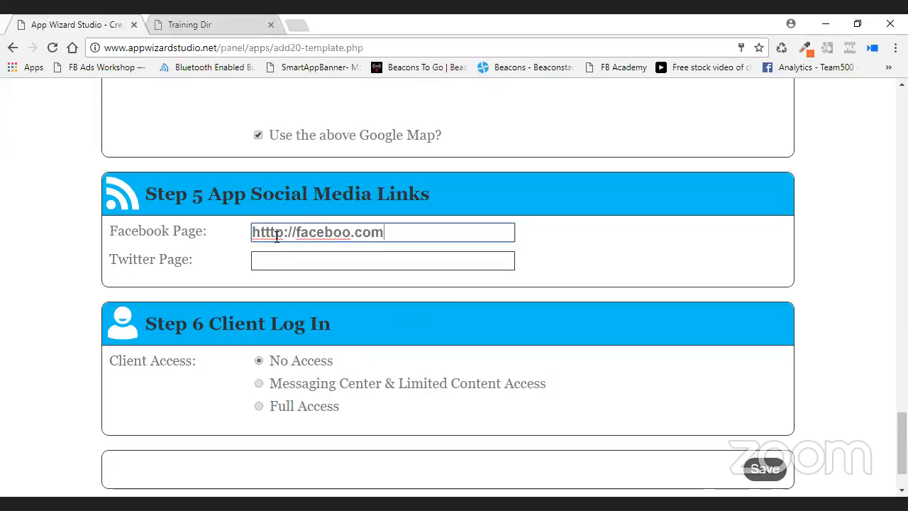
key("Left")
key("Left")
type("k")
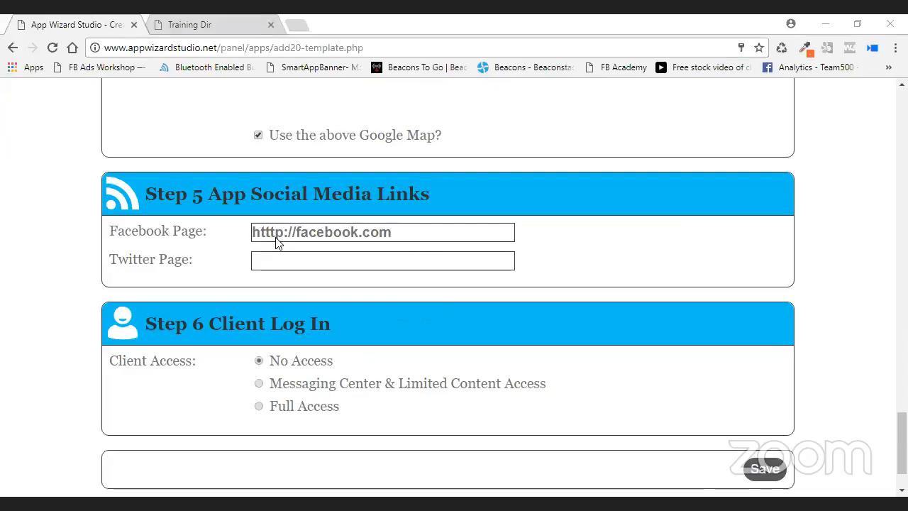
key("Tab")
type("http://twitter")
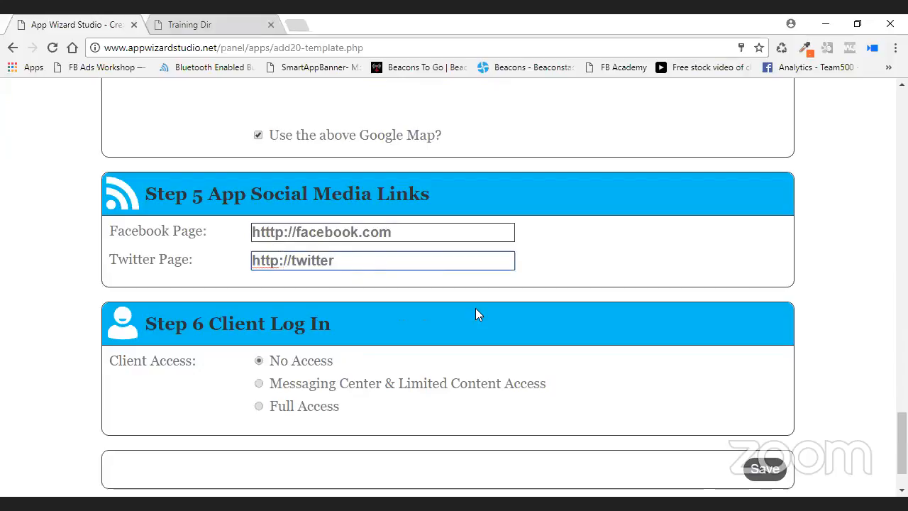
type(".com")
Save the Window Company web app and continue to the control panel's web app list.
left_click(762, 469)
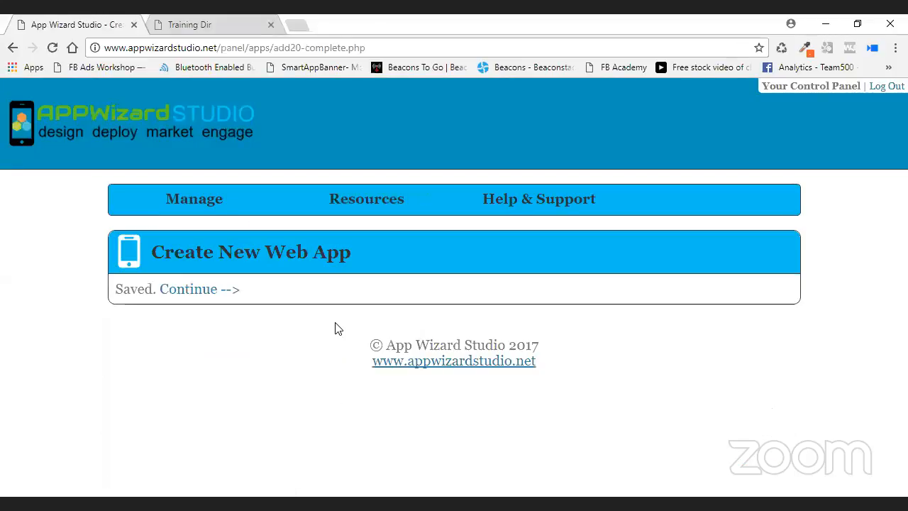
left_click(190, 292)
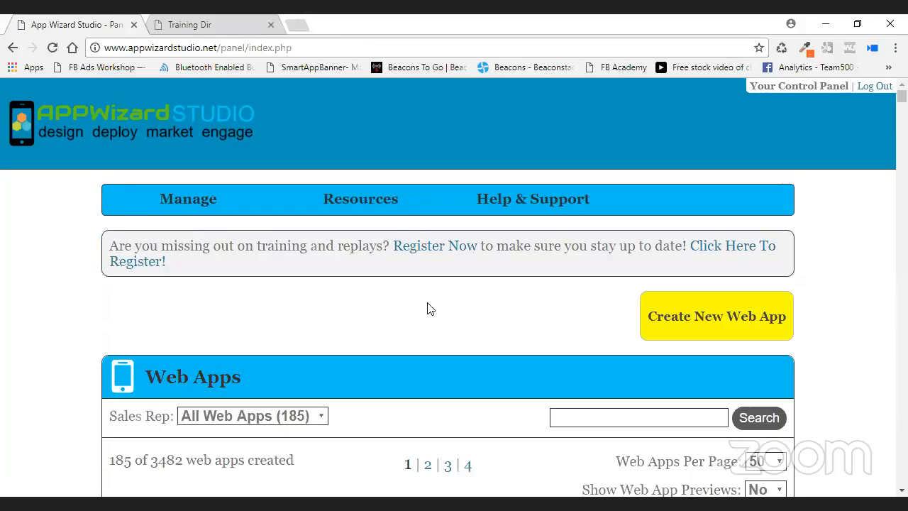
scroll(427, 309, "down", 5)
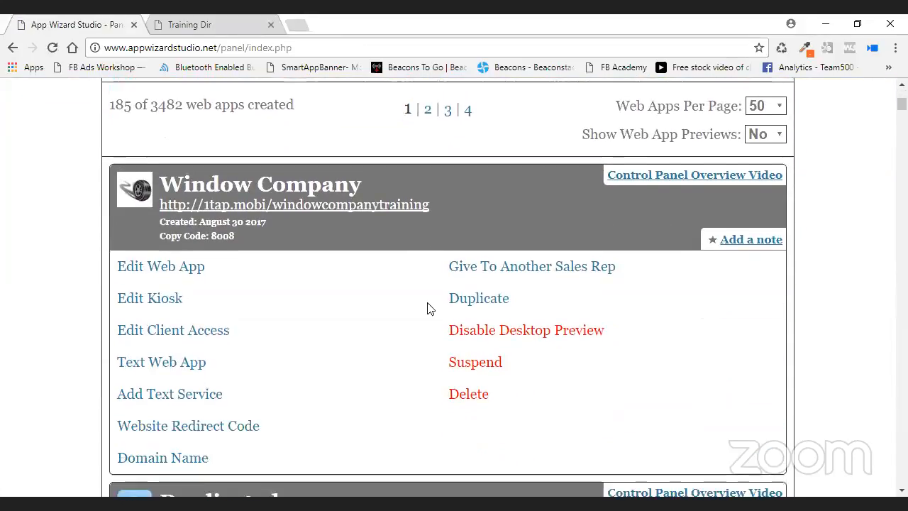
scroll(427, 309, "down", 1)
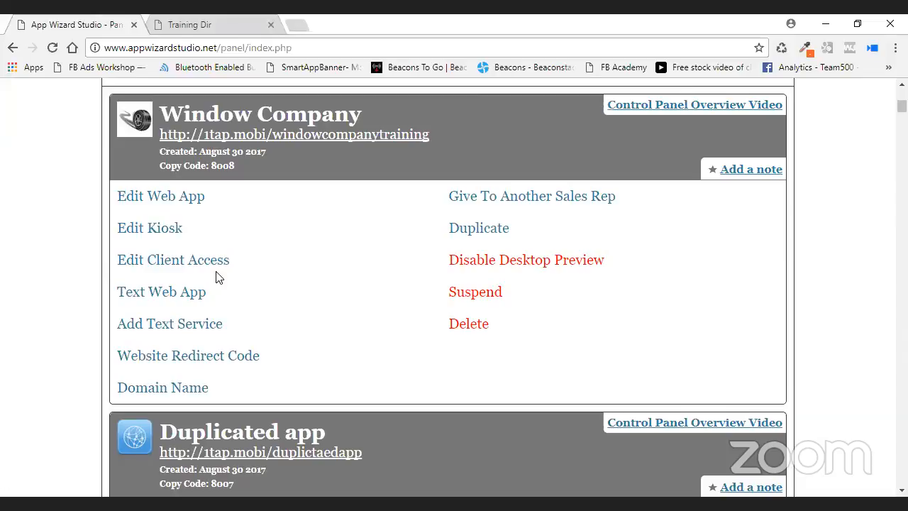
Order the 500 messages per month plan from the Window Company card's Add Text Service.
left_click(183, 321)
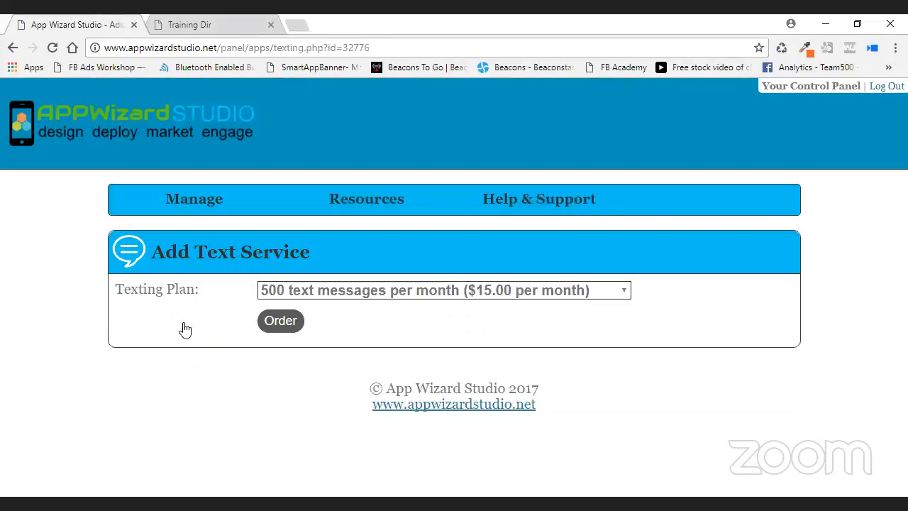
left_click(288, 323)
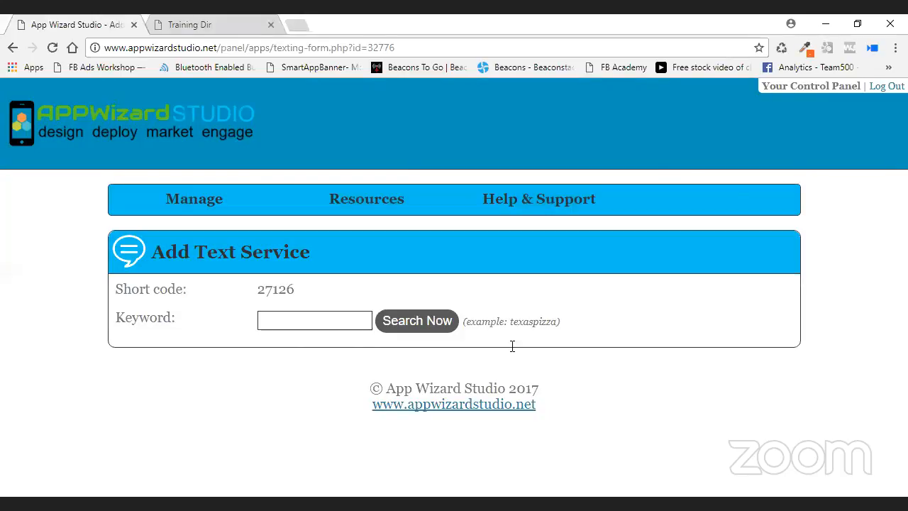
left_click(326, 320)
Enter the keyword tireshoptraining and check its availability.
type("tires")
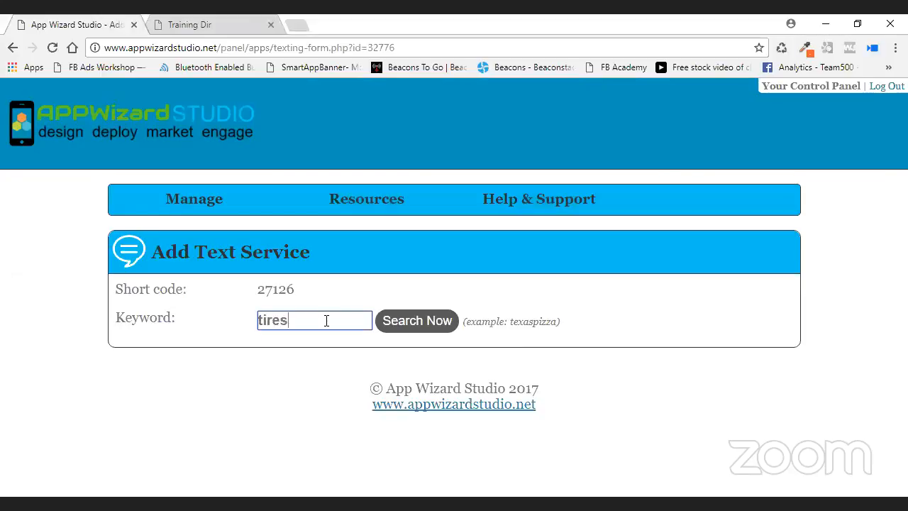
type("hotraining")
left_click(306, 321)
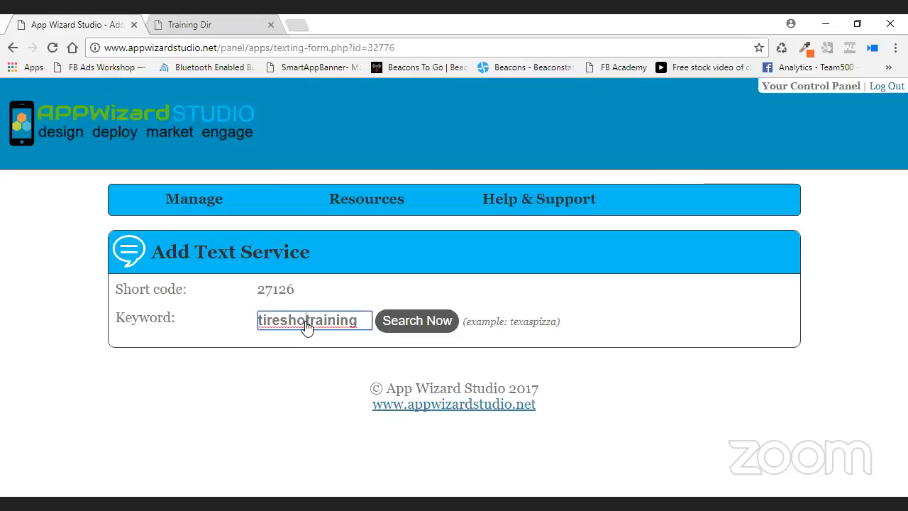
type("p")
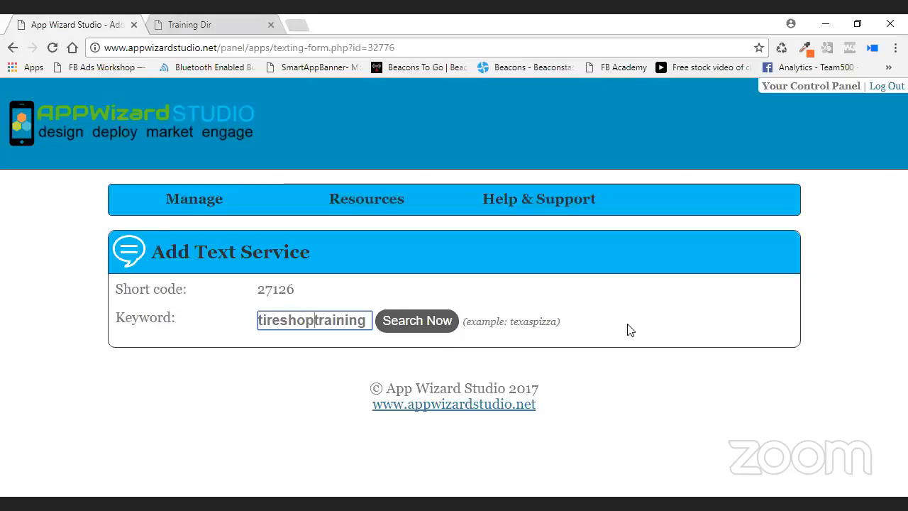
left_click(418, 320)
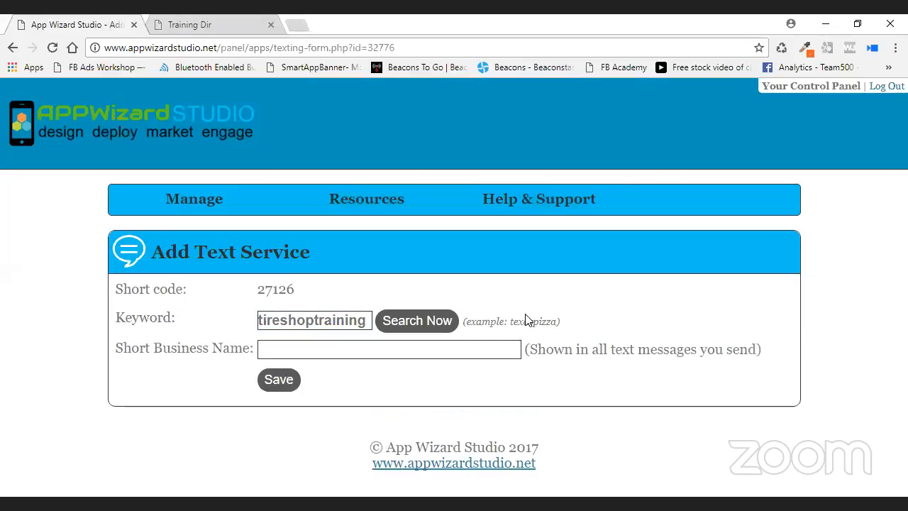
Enter a short business name, save the text service, and return to the control panel.
key("Tab")
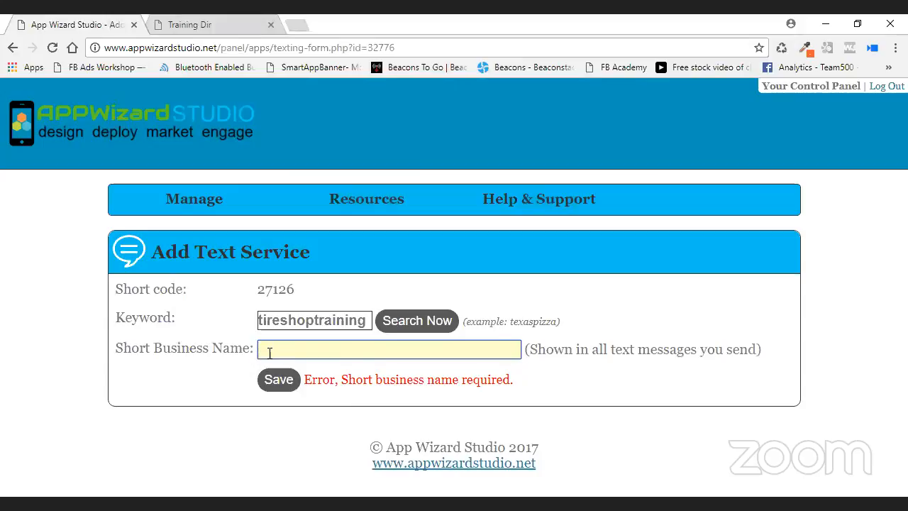
type("Kerrys App")
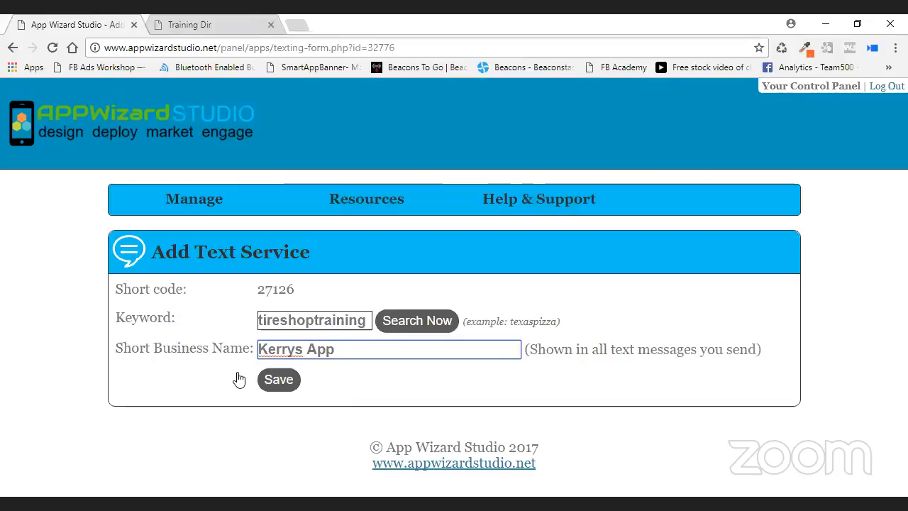
left_click(285, 381)
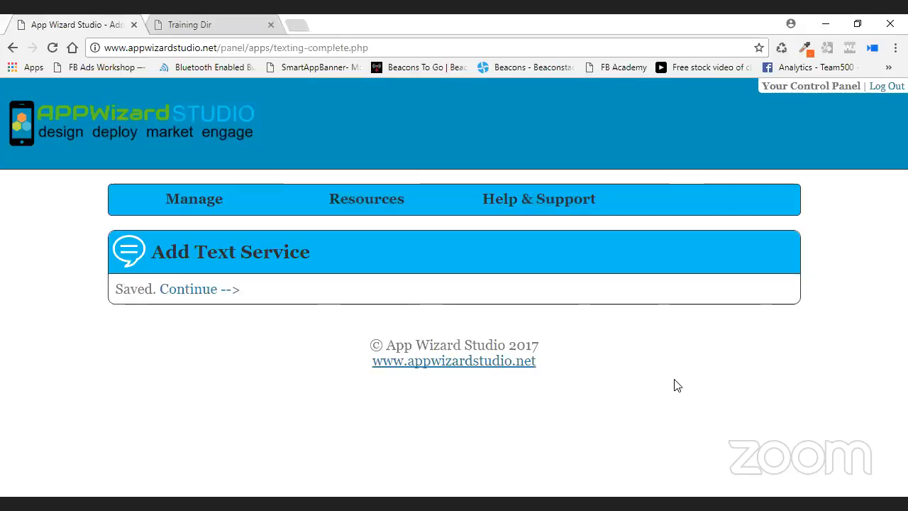
left_click(188, 291)
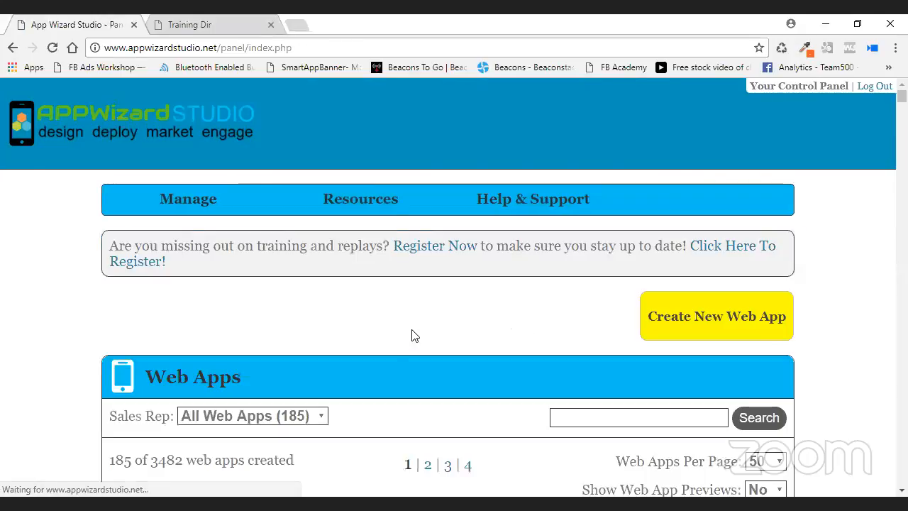
Open the Window Company kiosk editor and show its kiosk editing options.
scroll(409, 330, "down", 4)
scroll(408, 334, "down", 1)
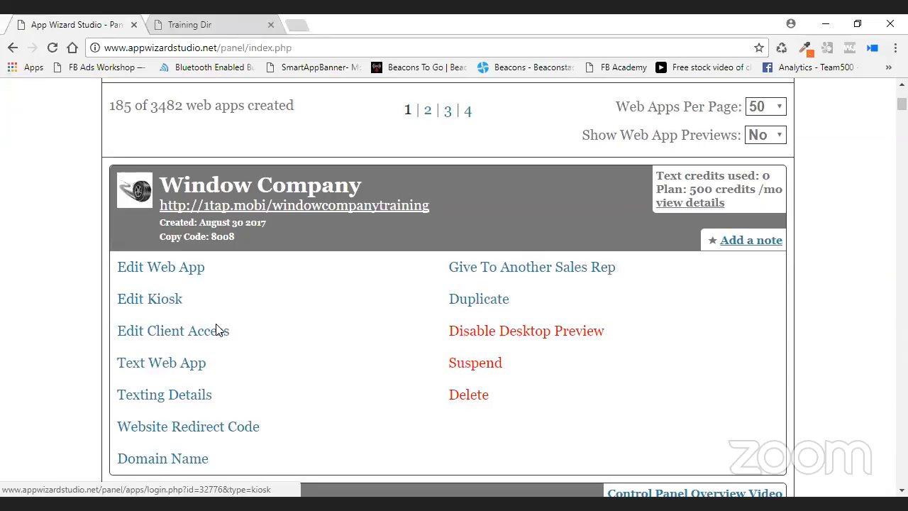
left_click(161, 297)
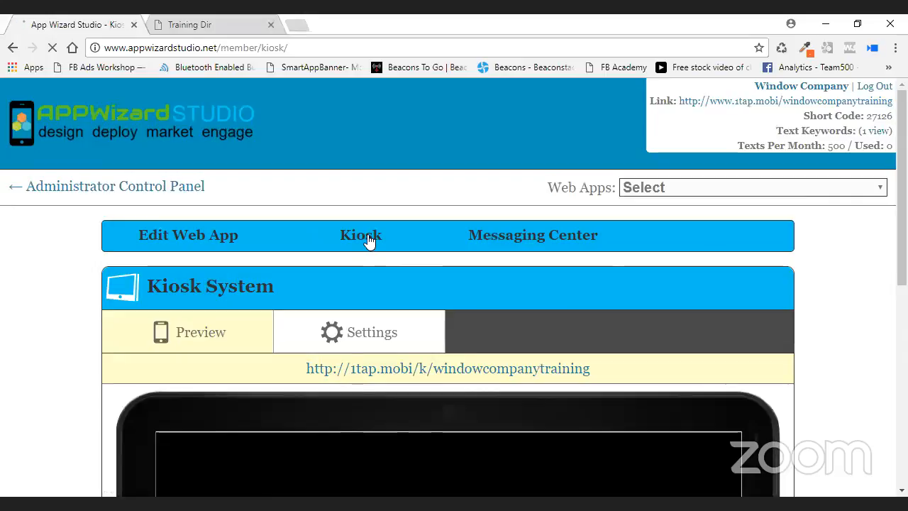
left_click(364, 239)
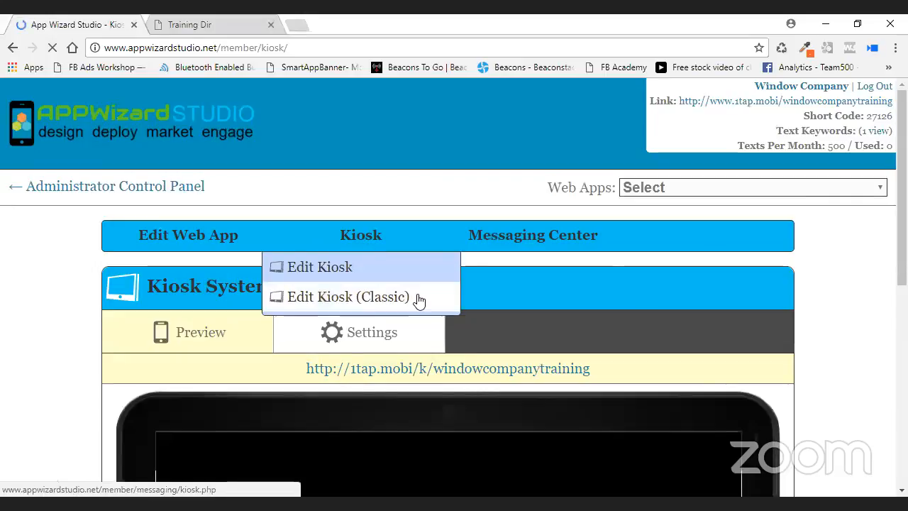
Return to the web apps list and scroll to Window Company's 500-credit texting plan.
left_click(360, 307)
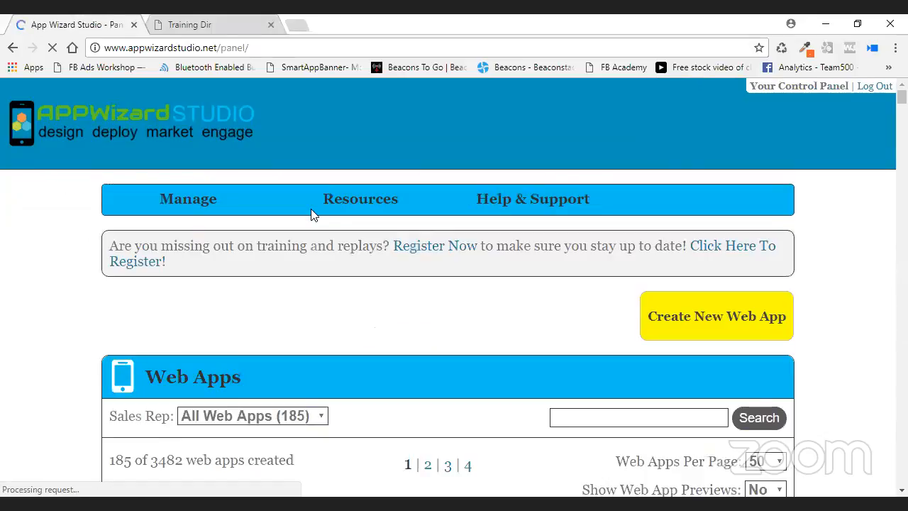
scroll(358, 355, "down", 4)
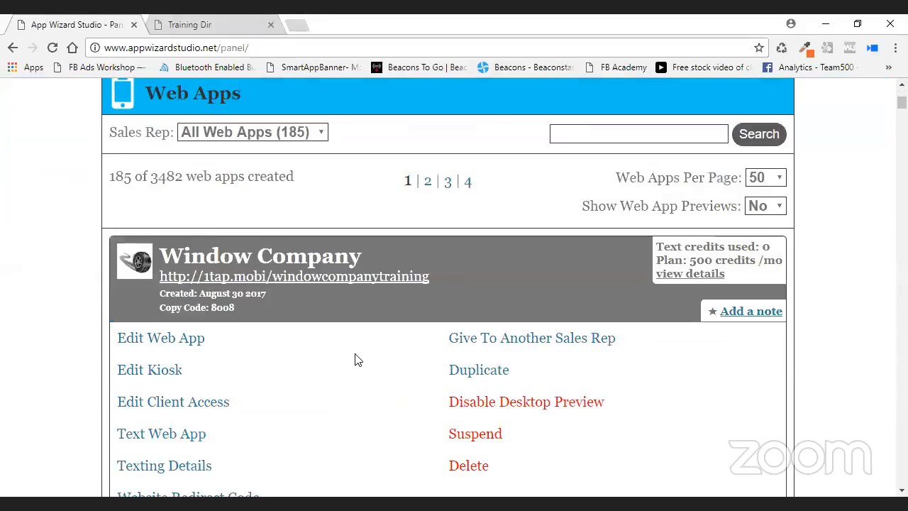
scroll(335, 356, "down", 1)
scroll(337, 358, "down", 1)
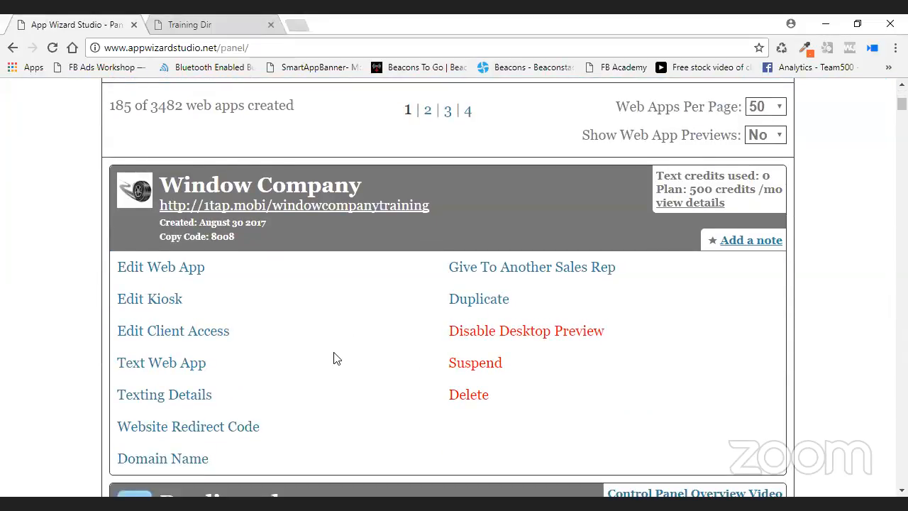
Open the Window Company app editor and list its content sections, such as Home Page and vCards.
left_click(178, 274)
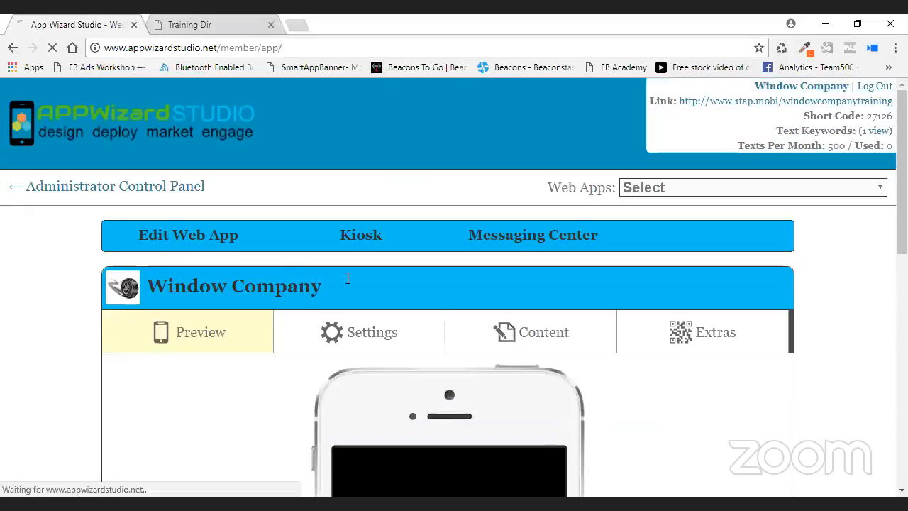
scroll(635, 321, "down", 3)
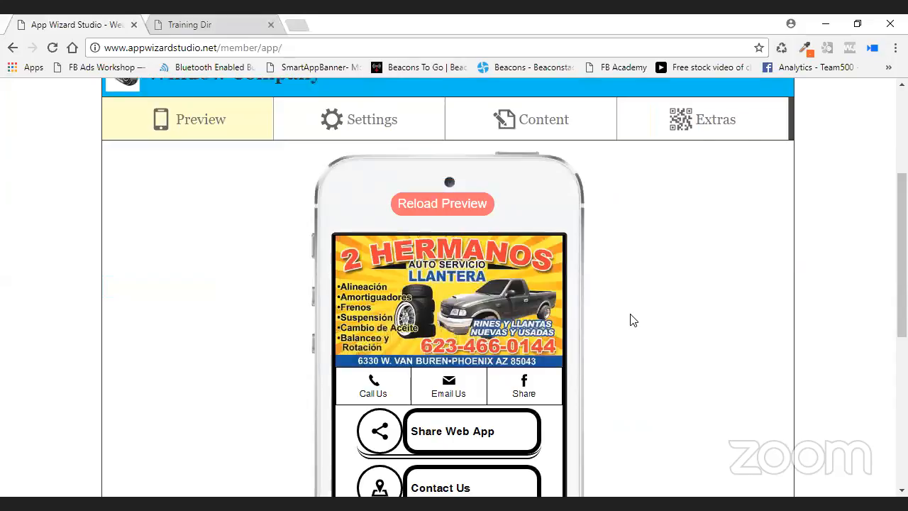
left_click(578, 137)
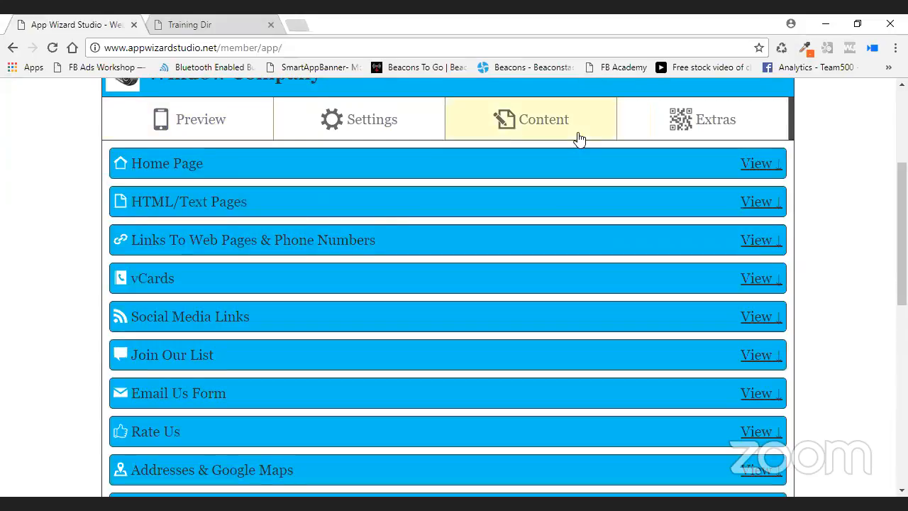
scroll(572, 234, "down", 4)
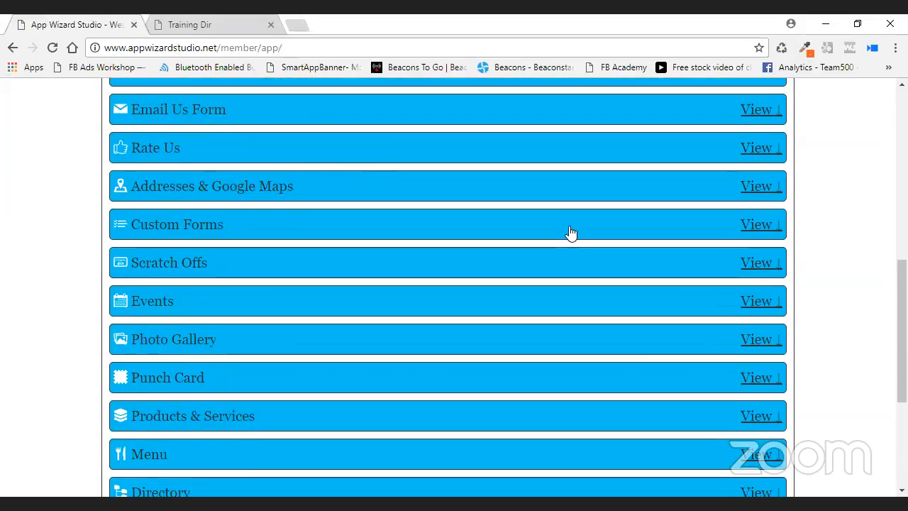
scroll(453, 255, "up", 4)
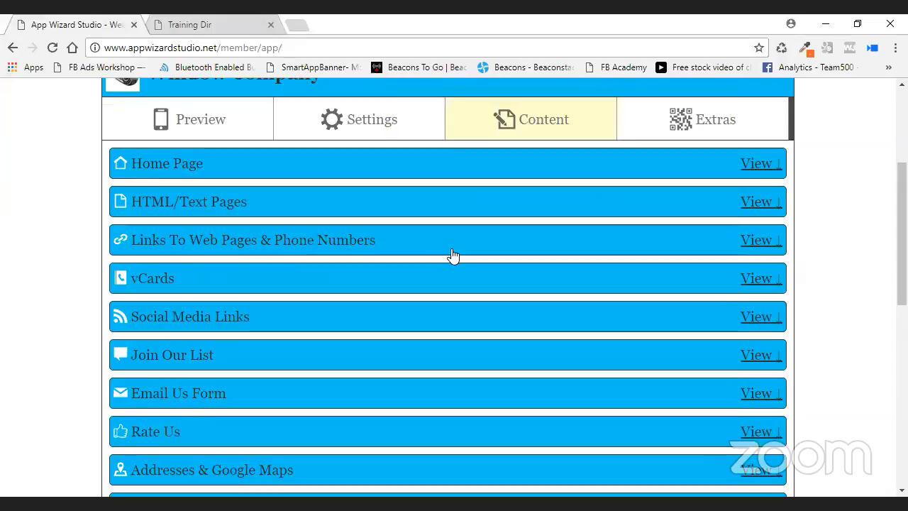
Expand Links To Web Pages & Phone Numbers and vCards, then review the Tire Shop vCard.
left_click(452, 249)
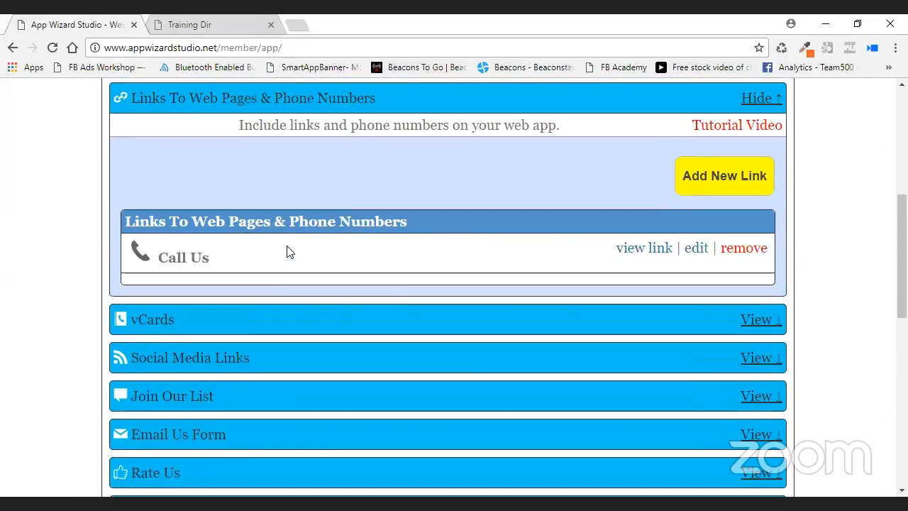
scroll(478, 270, "down", 1)
left_click(632, 259)
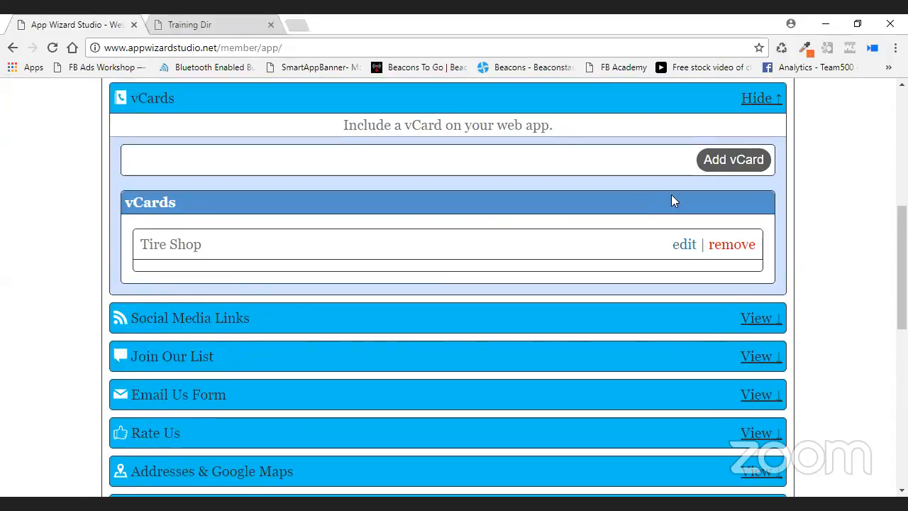
left_click(684, 244)
scroll(686, 255, "down", 5)
scroll(685, 255, "down", 6)
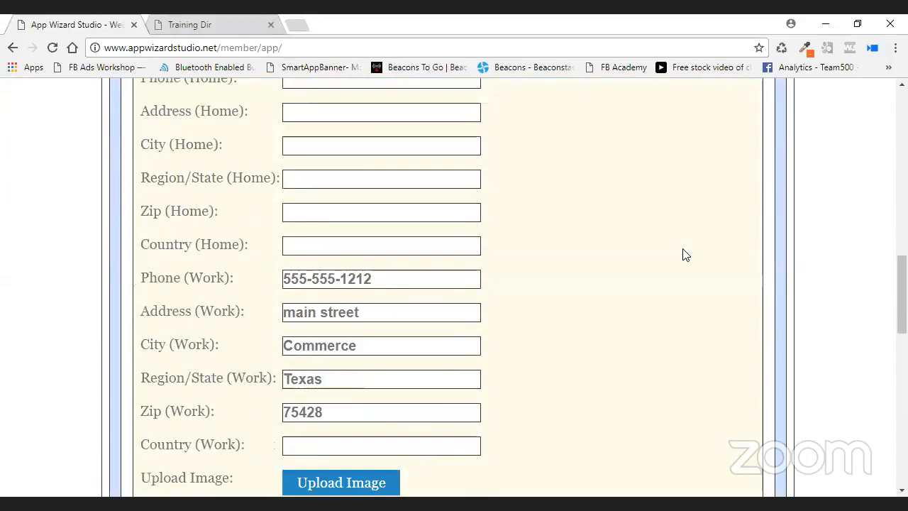
scroll(760, 187, "down", 1)
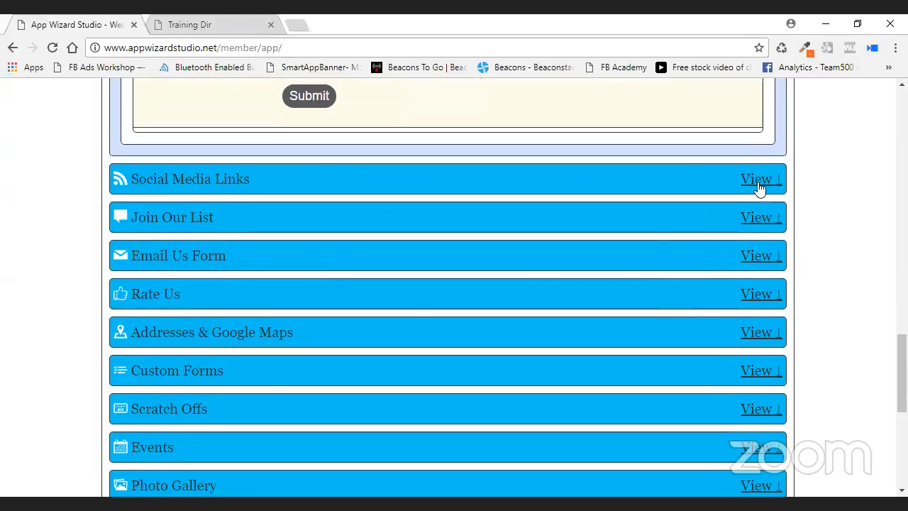
scroll(638, 190, "down", 2)
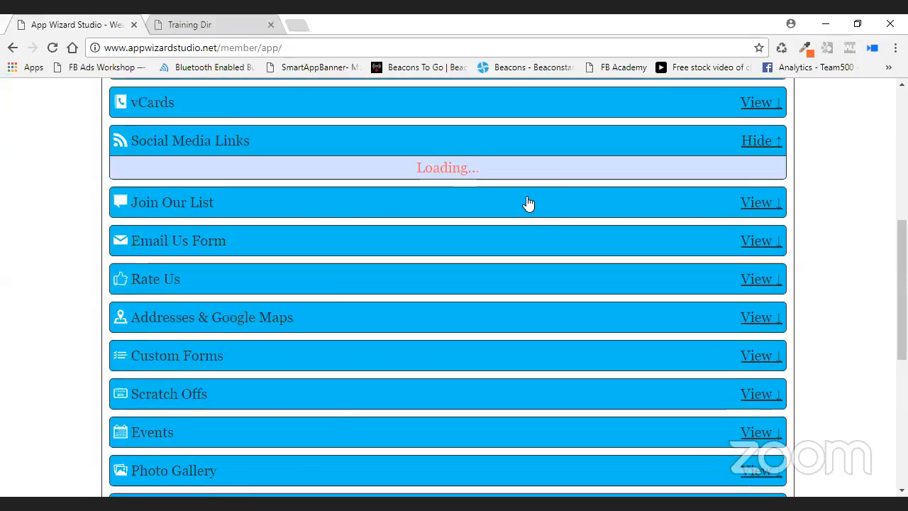
scroll(527, 202, "up", 7)
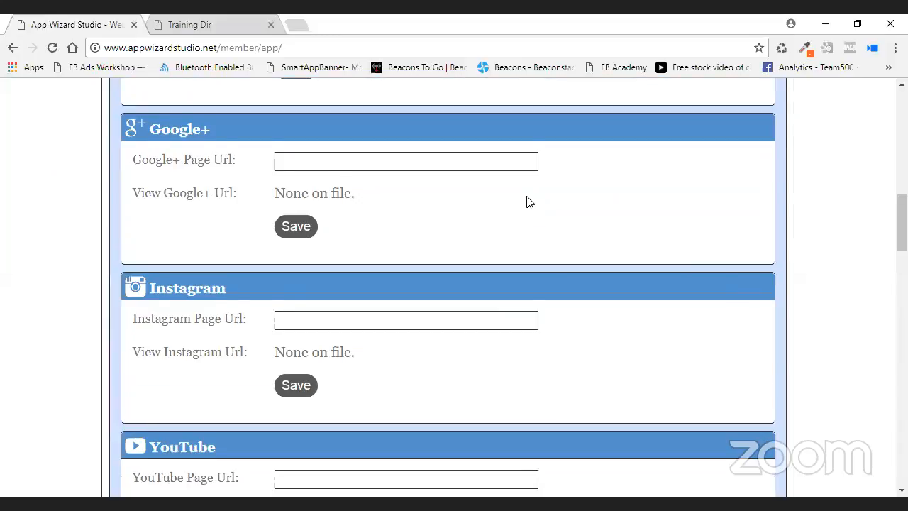
scroll(529, 204, "down", 4)
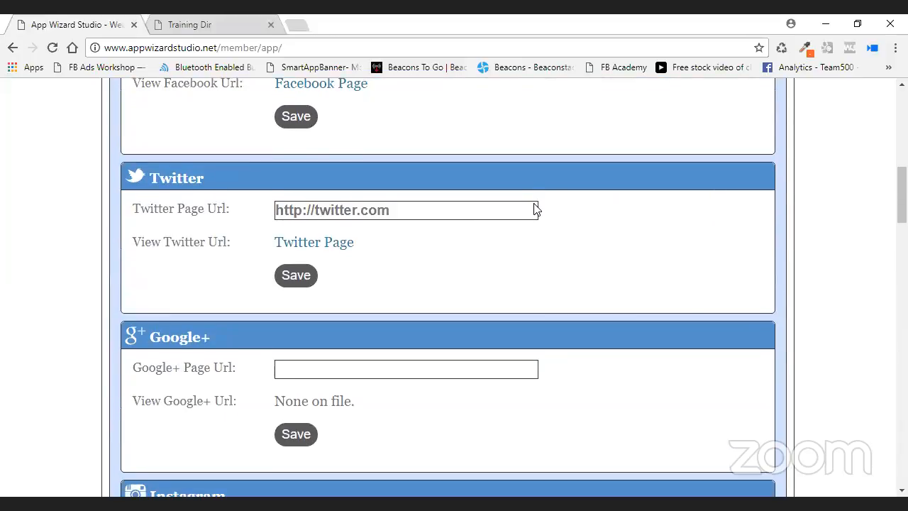
scroll(600, 222, "down", 2)
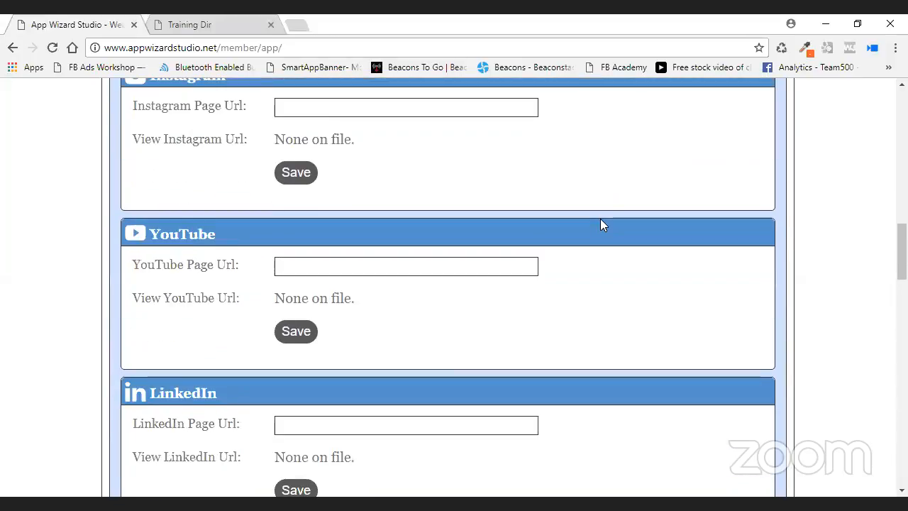
scroll(600, 222, "up", 2)
scroll(443, 213, "up", 5)
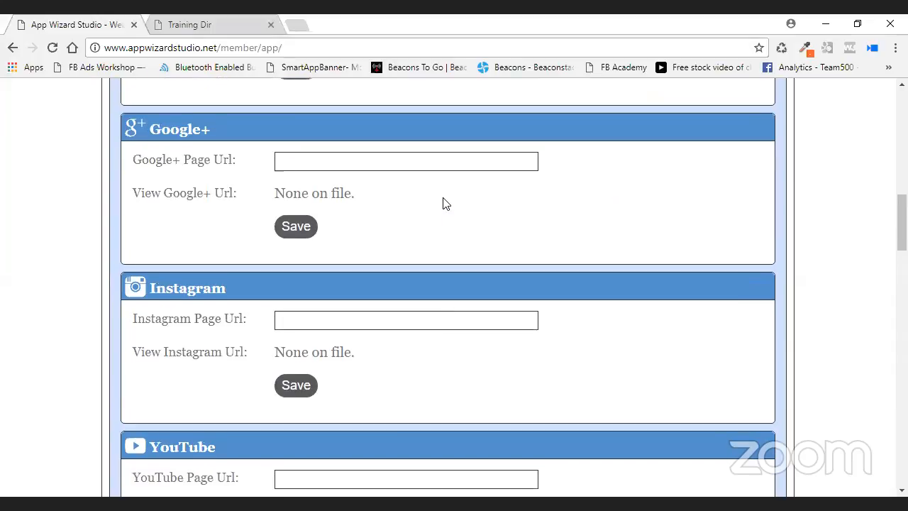
scroll(607, 221, "up", 1)
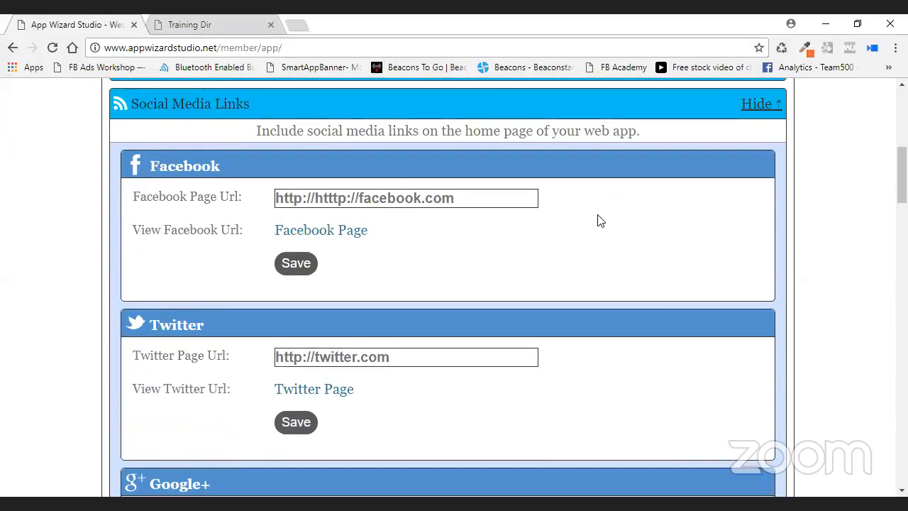
scroll(598, 221, "down", 2)
scroll(598, 220, "down", 15)
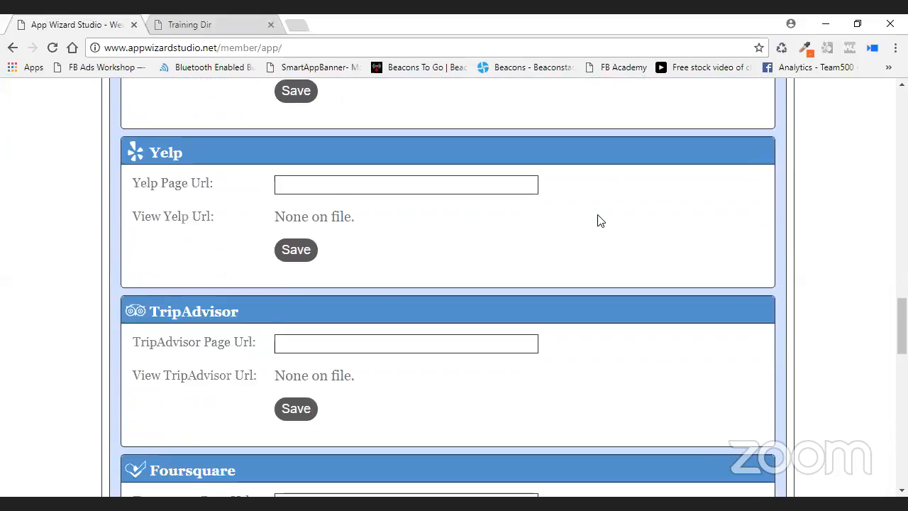
scroll(597, 218, "up", 3)
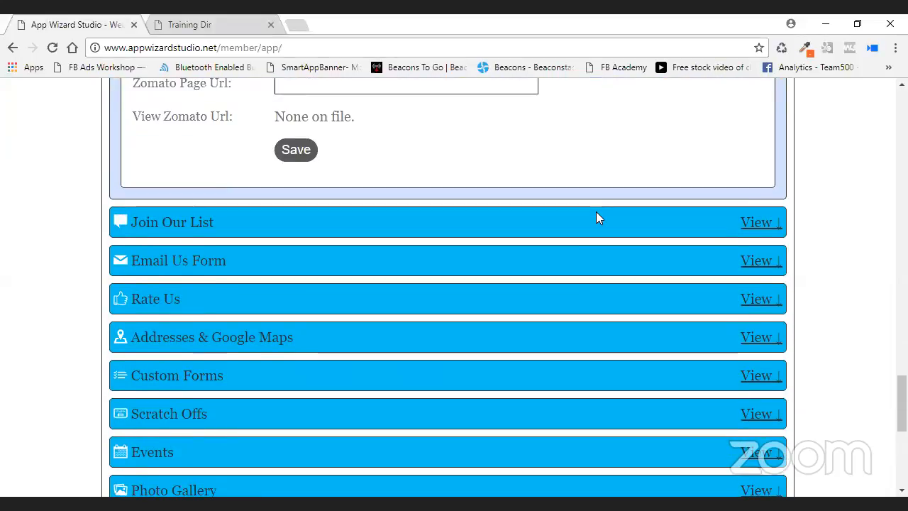
scroll(459, 243, "down", 5)
scroll(444, 229, "up", 3)
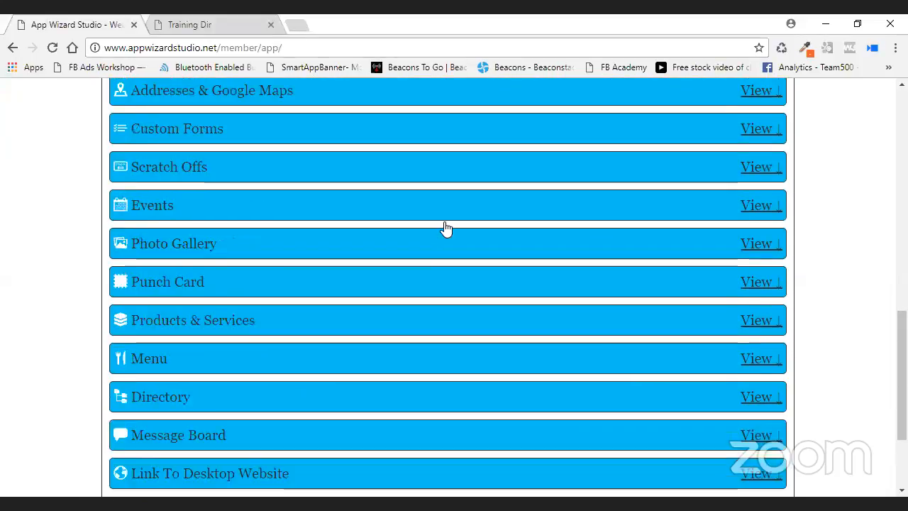
scroll(442, 225, "up", 2)
scroll(441, 226, "down", 1)
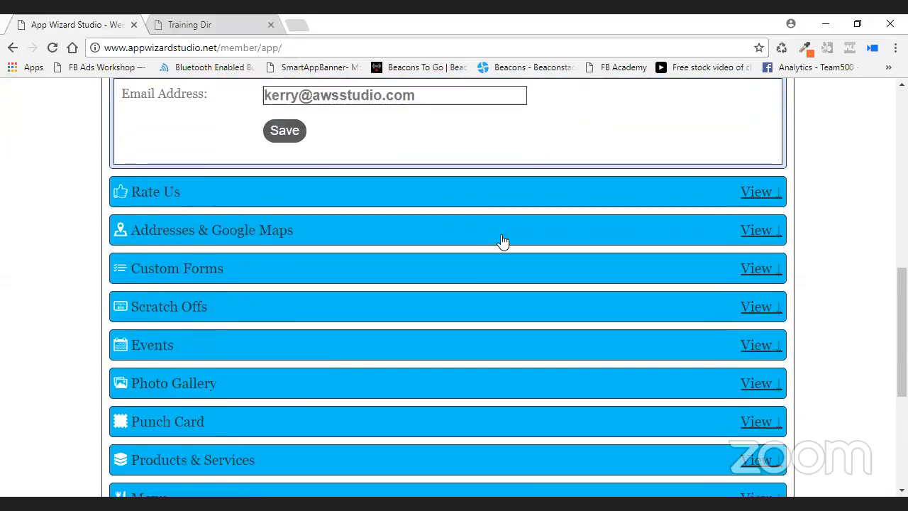
Expand Addresses & Google Maps and open the Tire Shop entry, showing hours 8-5 pm.
left_click(500, 235)
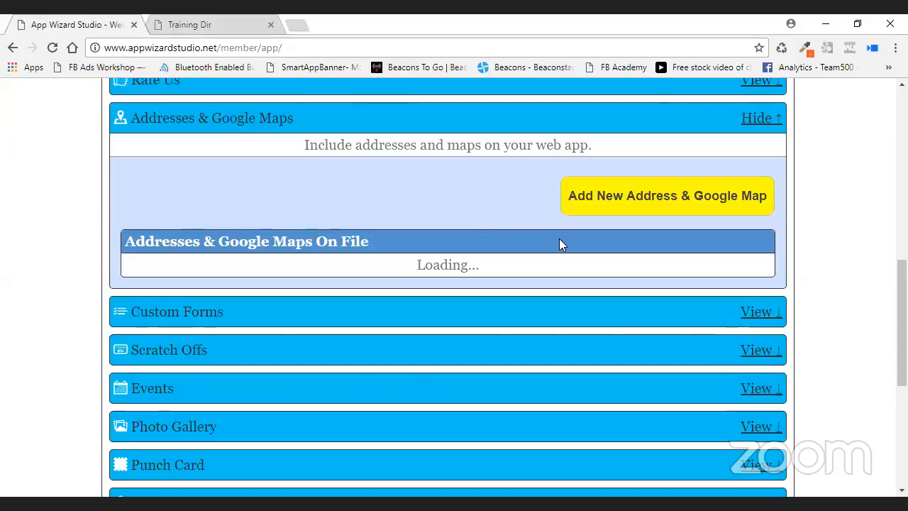
left_click(602, 283)
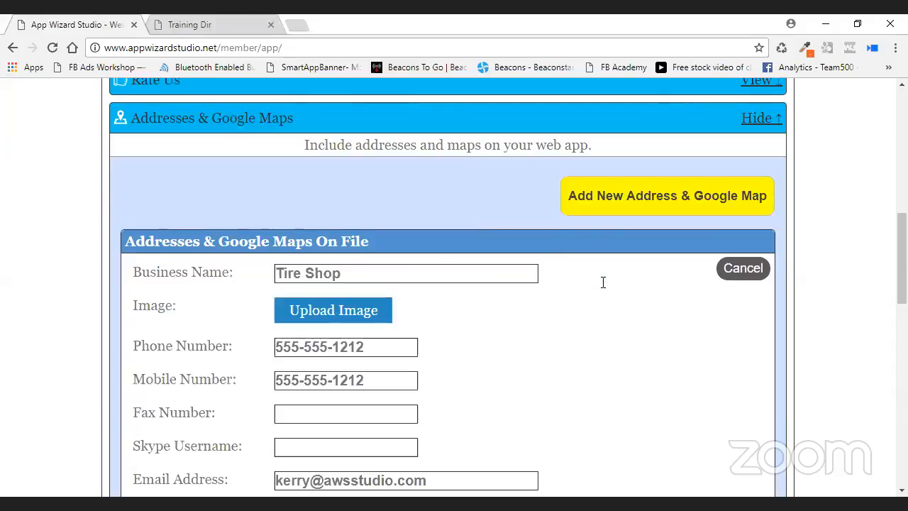
scroll(591, 274, "down", 4)
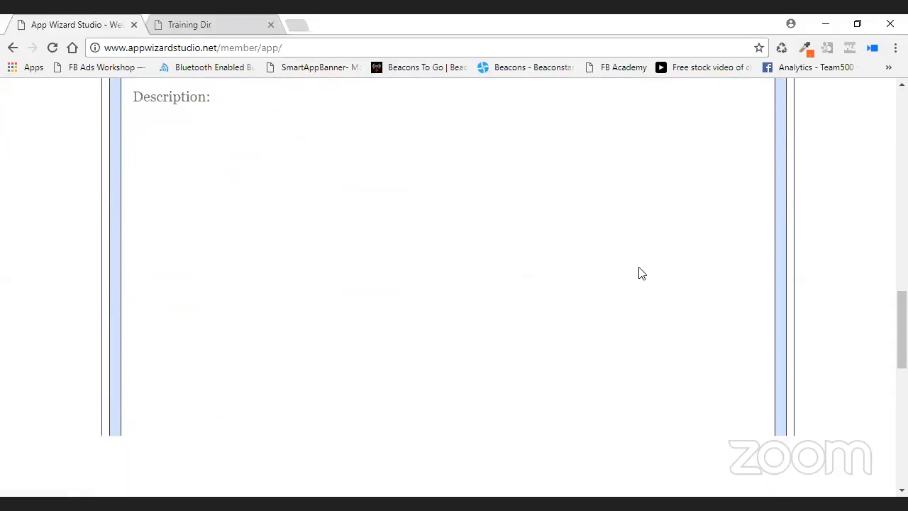
scroll(641, 273, "down", 2)
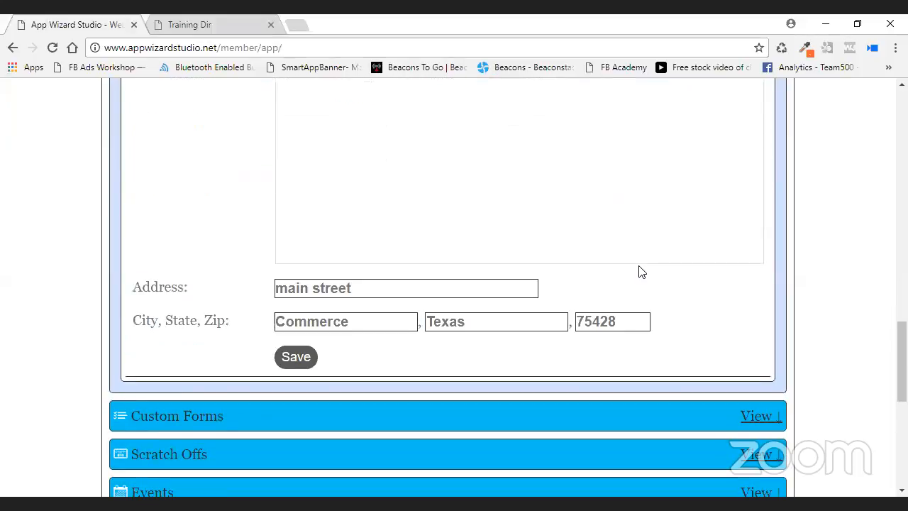
scroll(641, 273, "up", 2)
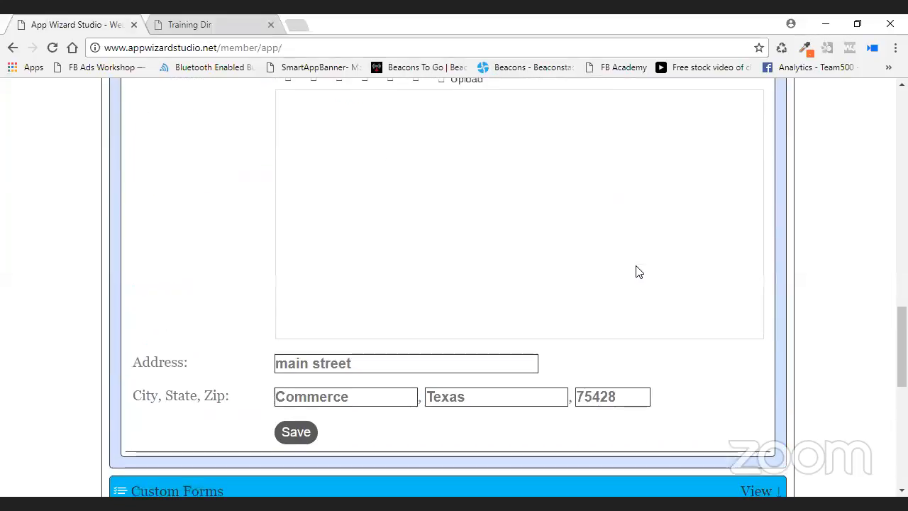
scroll(578, 276, "up", 3)
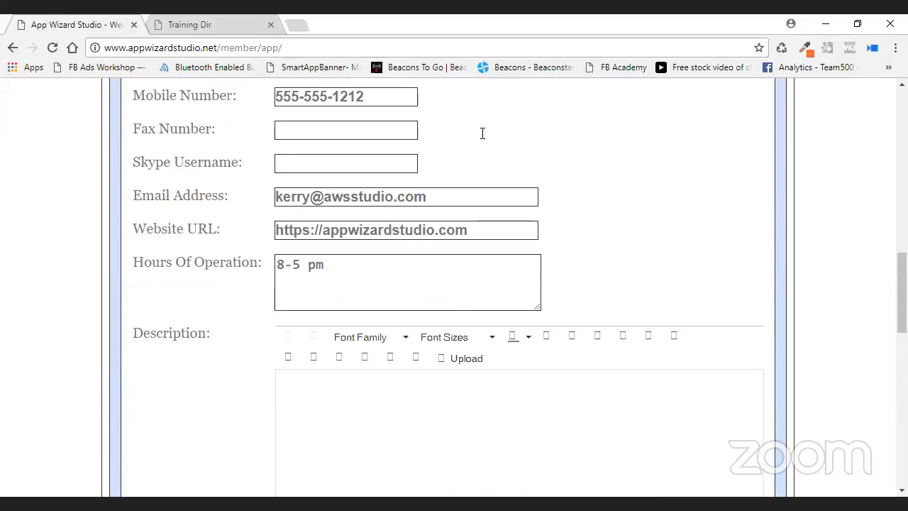
scroll(573, 203, "up", 1)
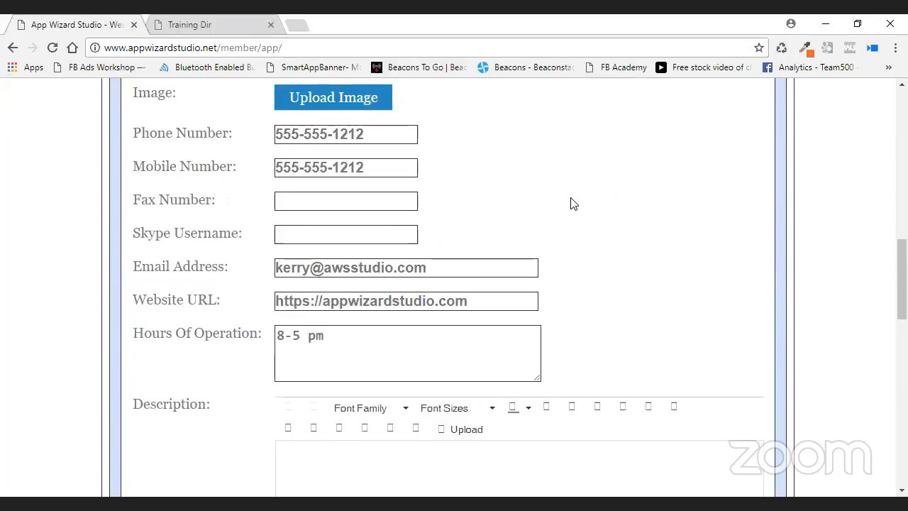
scroll(578, 207, "up", 2)
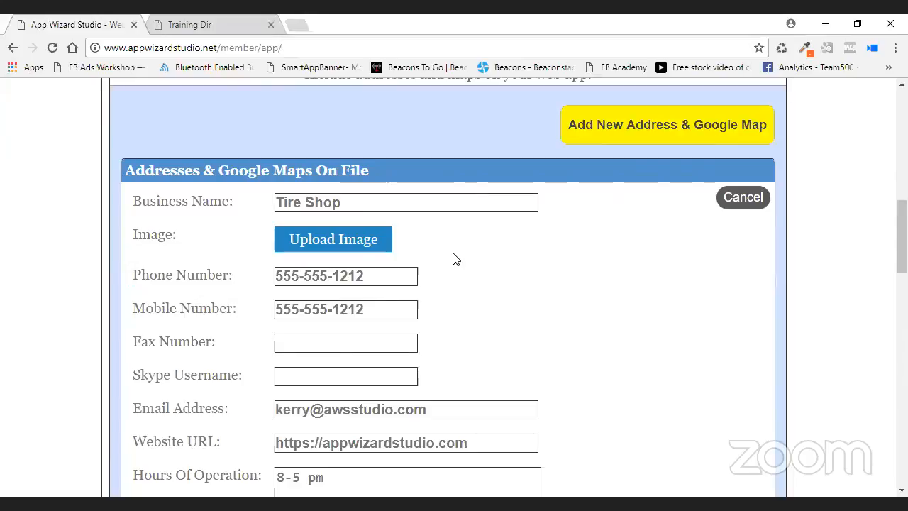
left_click(357, 249)
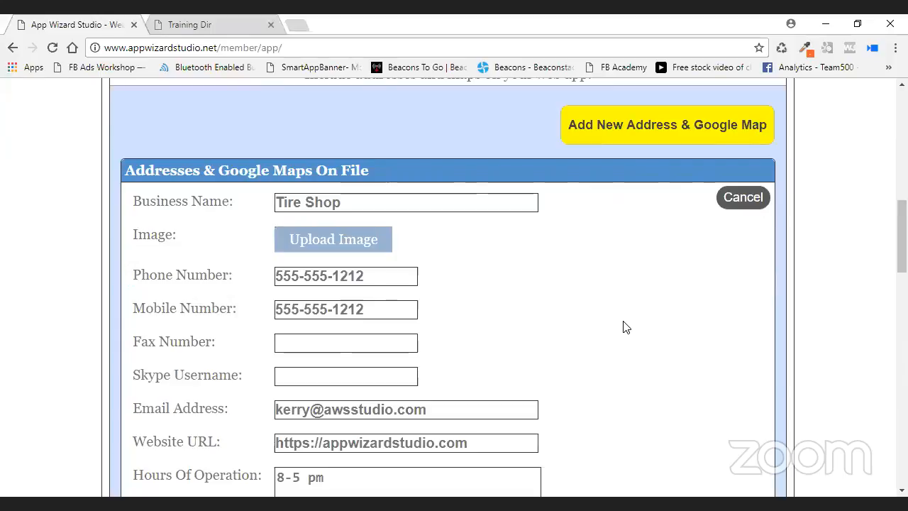
scroll(594, 319, "down", 1)
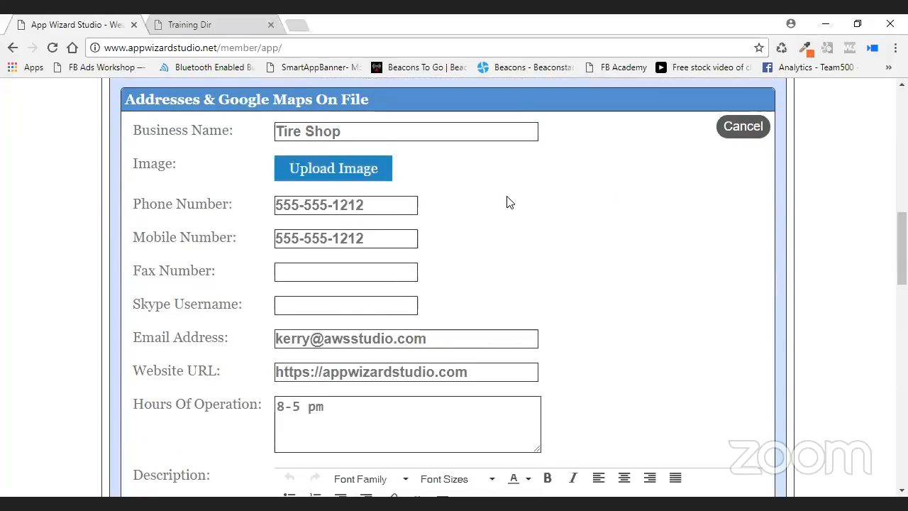
left_click(339, 170)
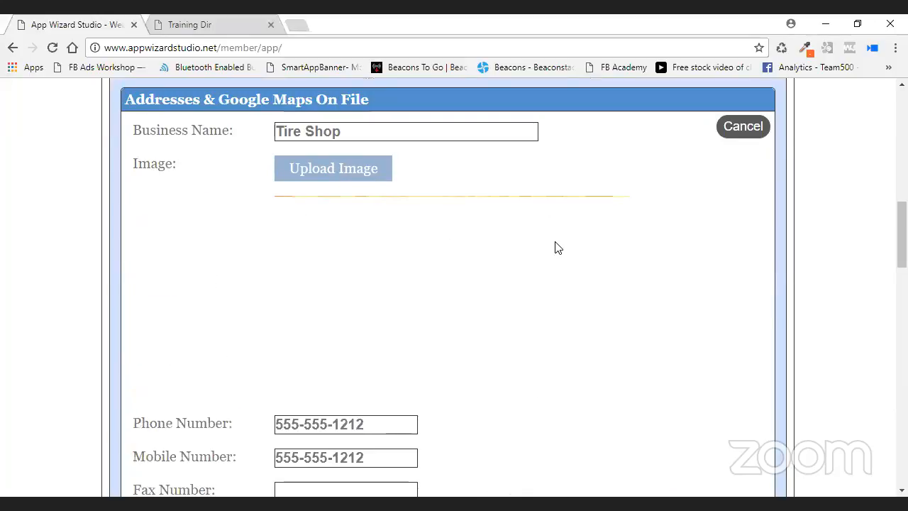
scroll(554, 245, "down", 1)
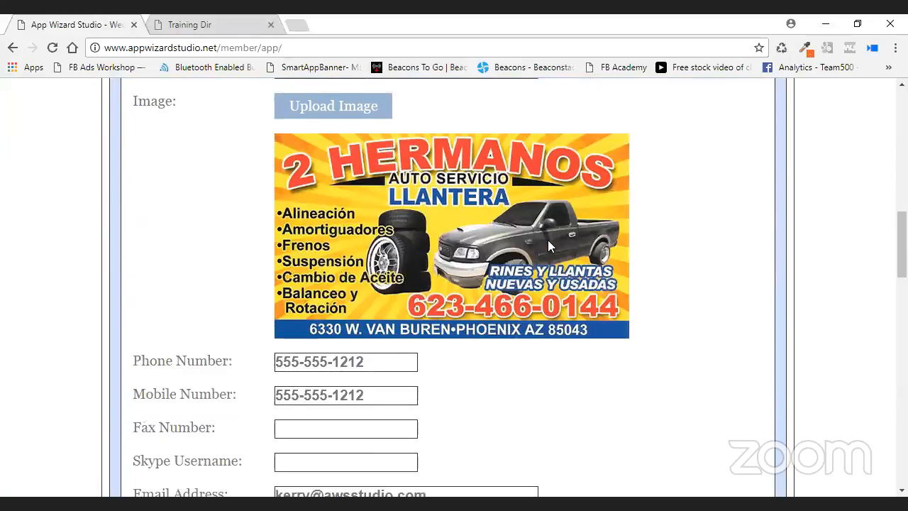
scroll(547, 245, "down", 2)
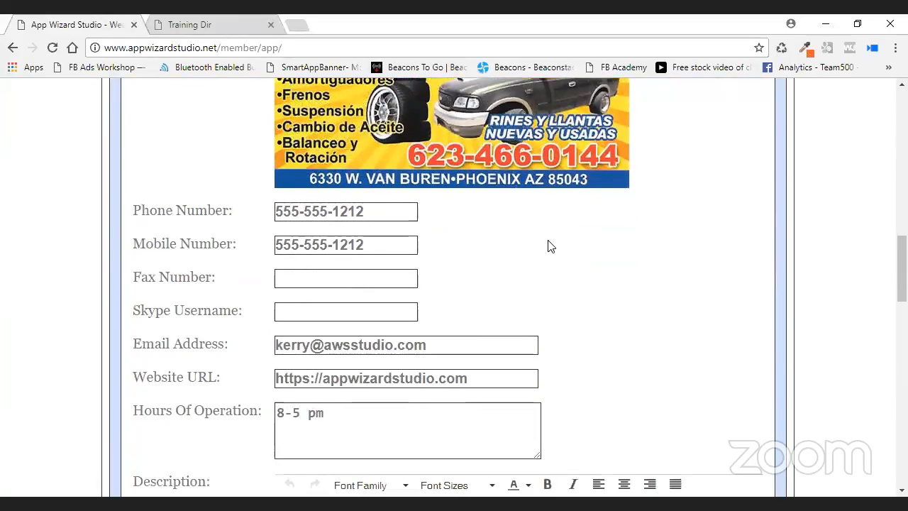
scroll(582, 244, "up", 2)
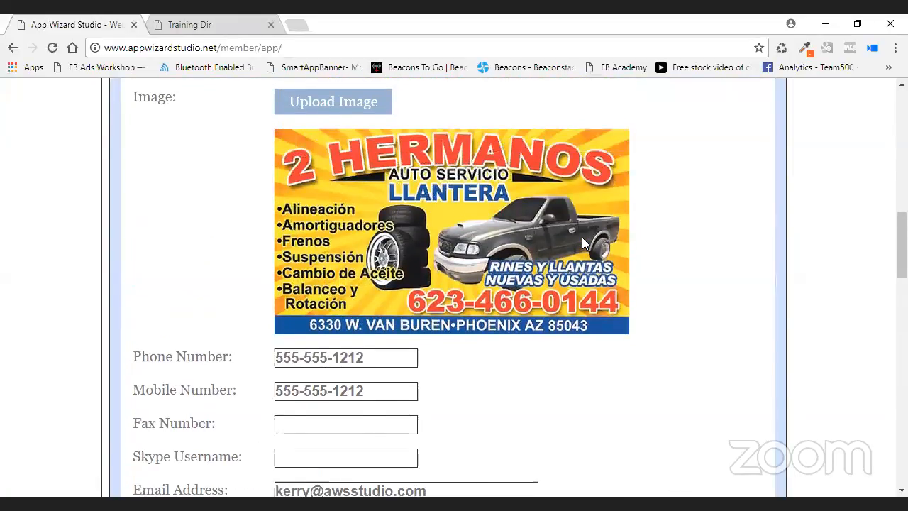
scroll(581, 243, "up", 3)
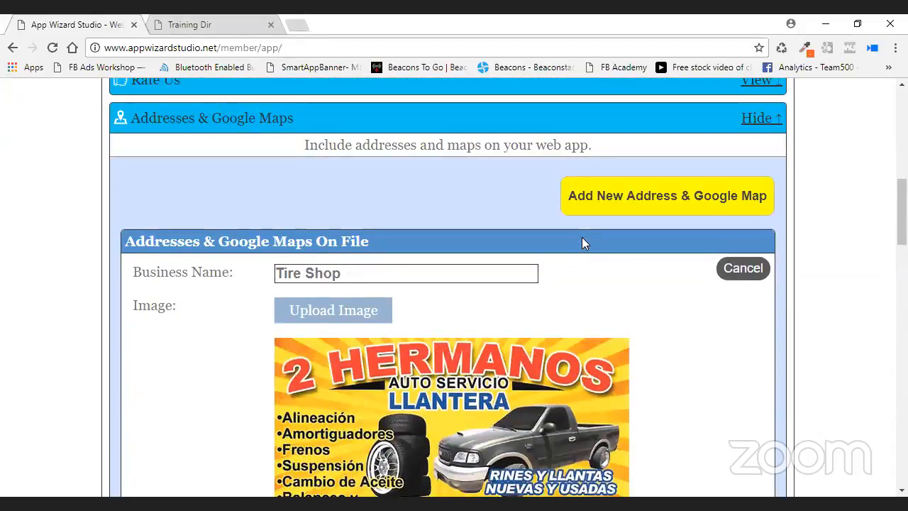
scroll(581, 243, "down", 5)
scroll(582, 244, "down", 5)
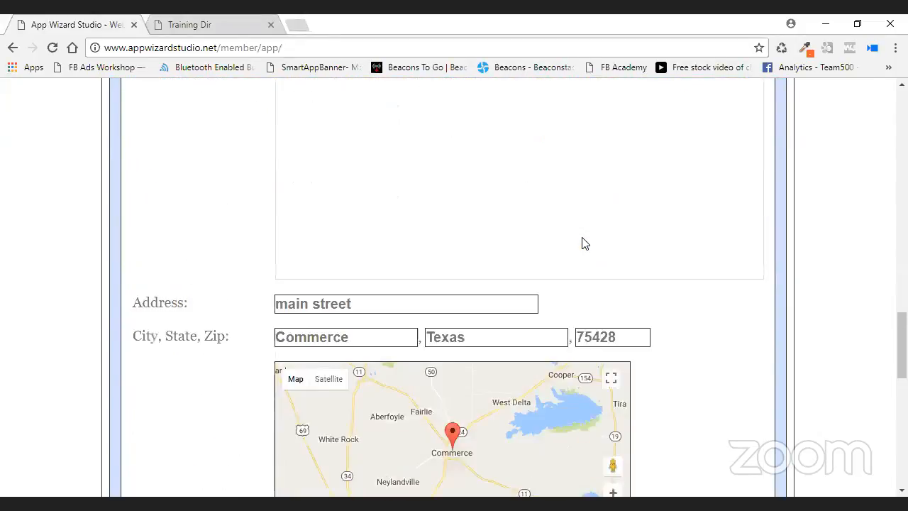
scroll(695, 325, "down", 2)
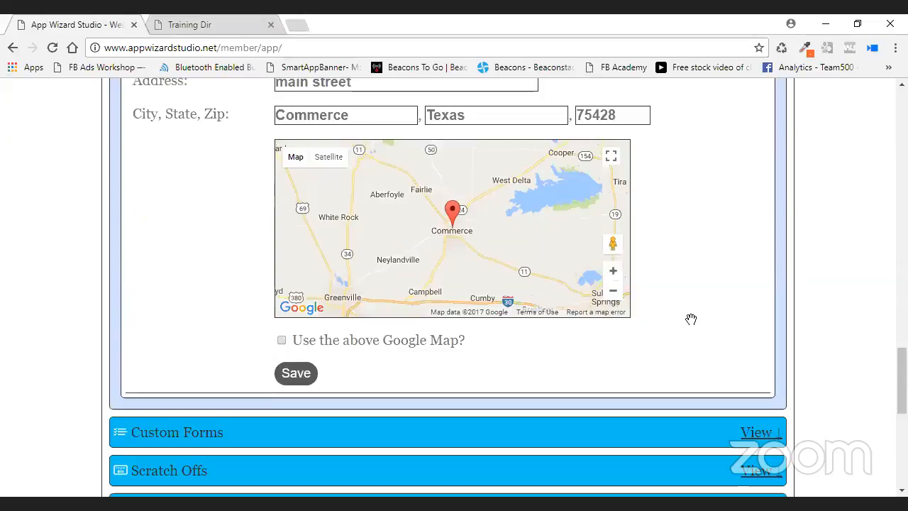
Tick 'Use the above Google Map?' for the Tire Shop entry and review the Commerce, Texas map.
left_click(282, 342)
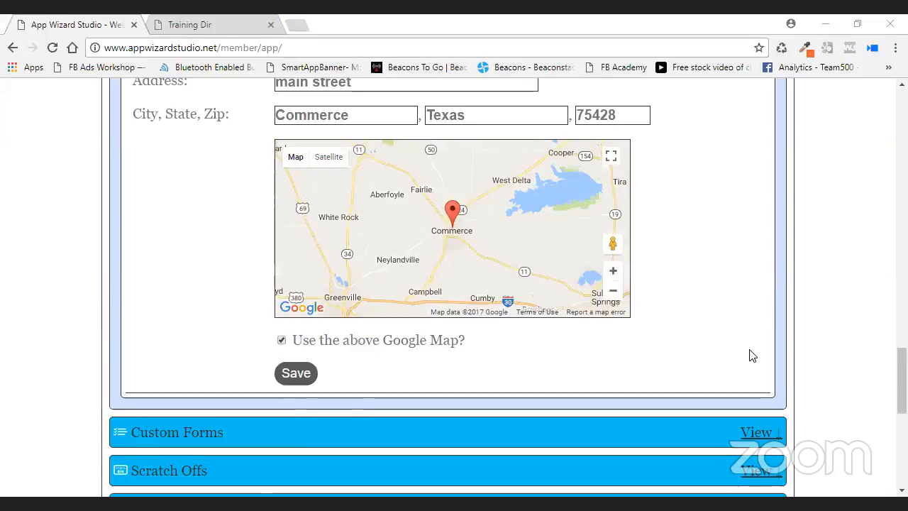
scroll(703, 246, "up", 4)
scroll(704, 246, "up", 5)
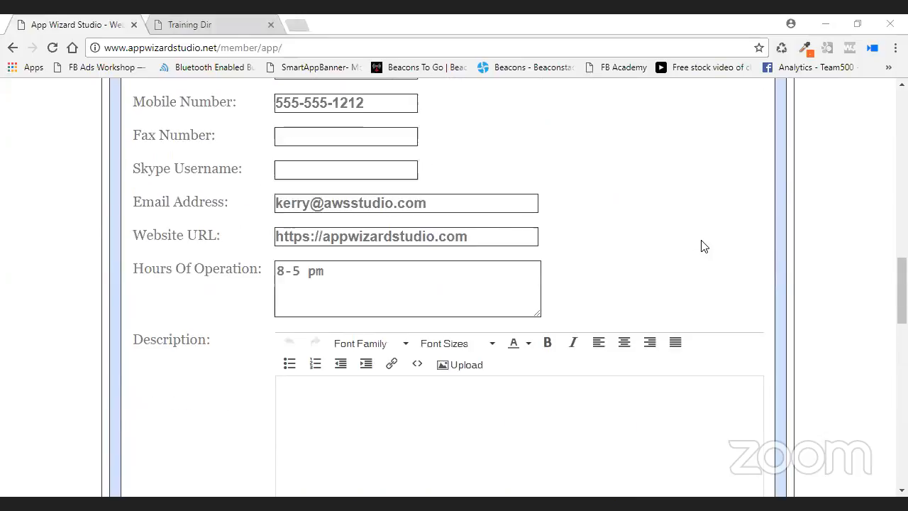
scroll(703, 246, "up", 5)
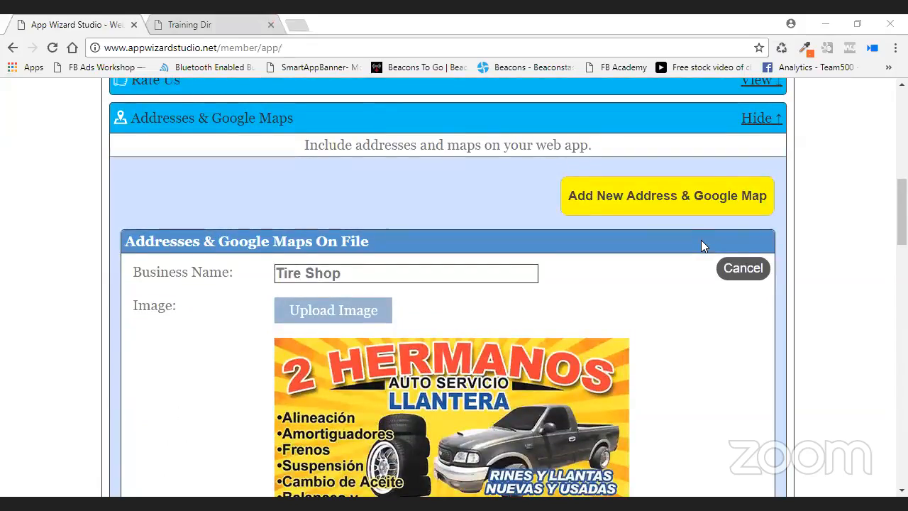
scroll(599, 272, "up", 5)
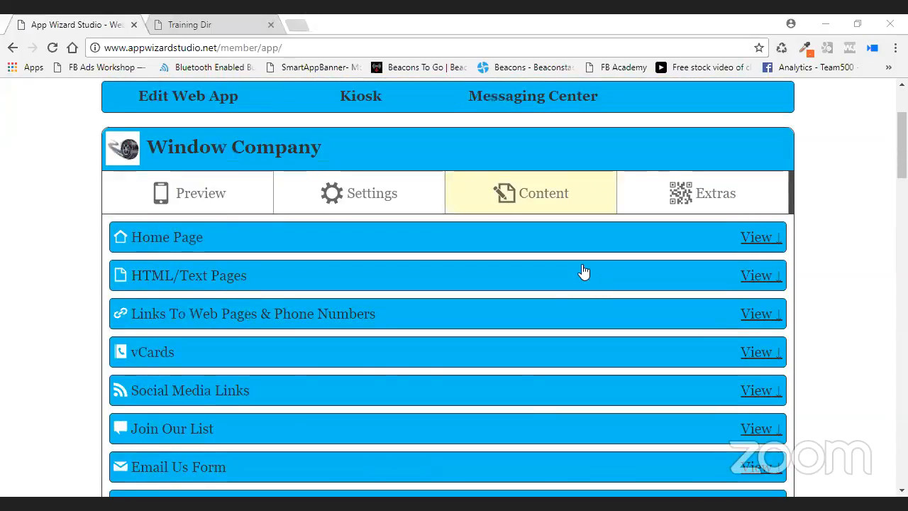
scroll(583, 271, "down", 5)
scroll(583, 271, "down", 2)
scroll(580, 269, "up", 3)
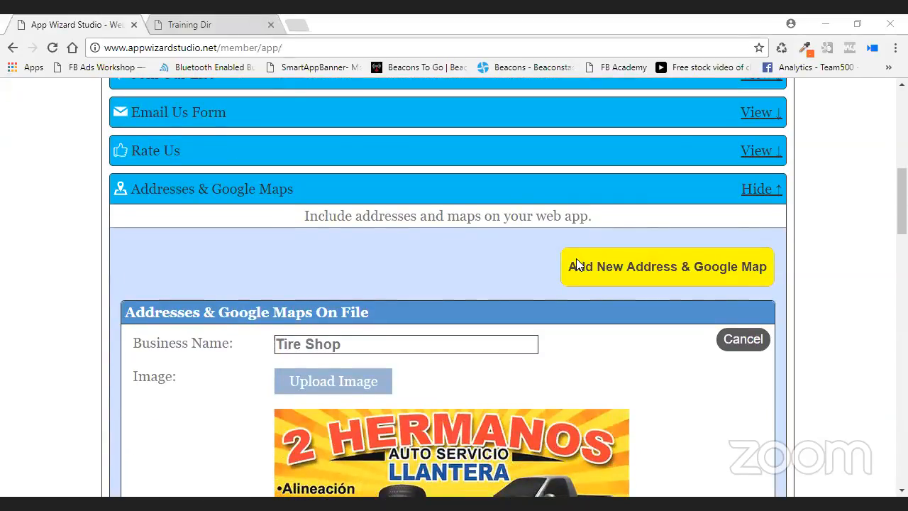
scroll(568, 401, "down", 5)
scroll(568, 400, "down", 7)
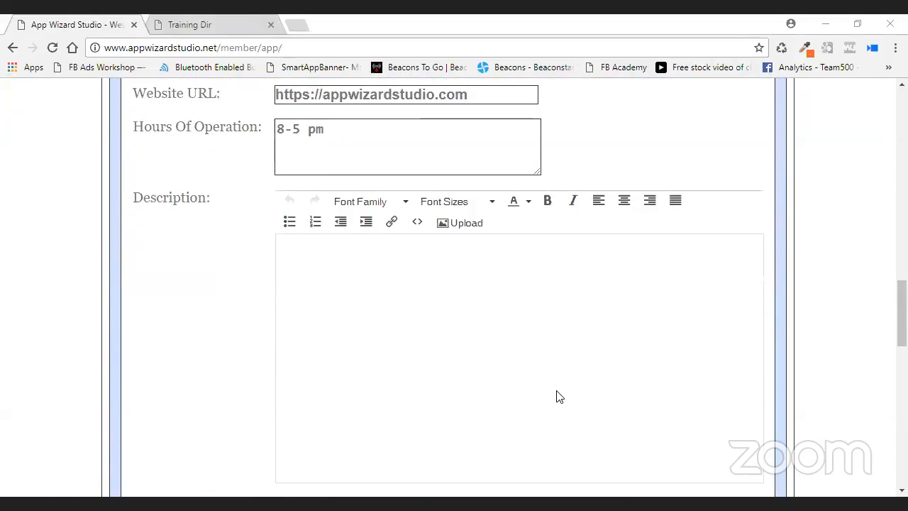
scroll(555, 390, "down", 1)
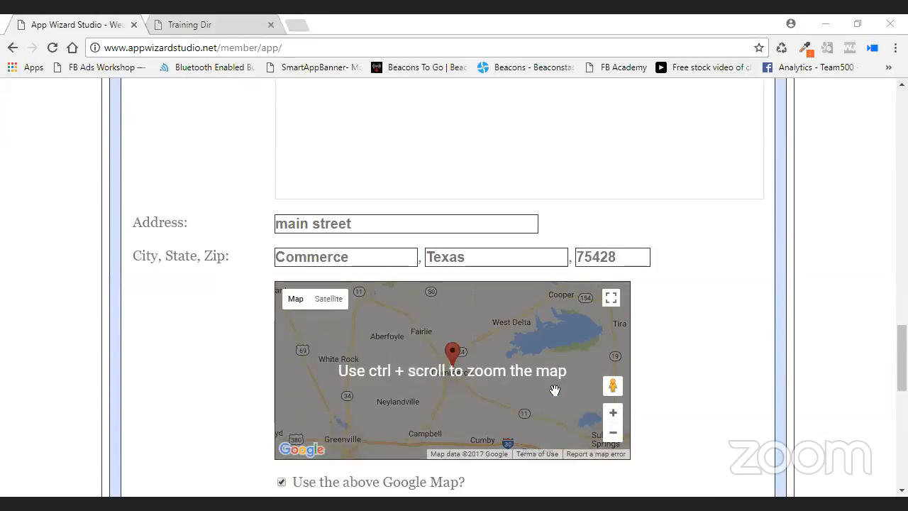
Toggle the Google Map option off and on, leaving it ticked.
left_click(282, 484)
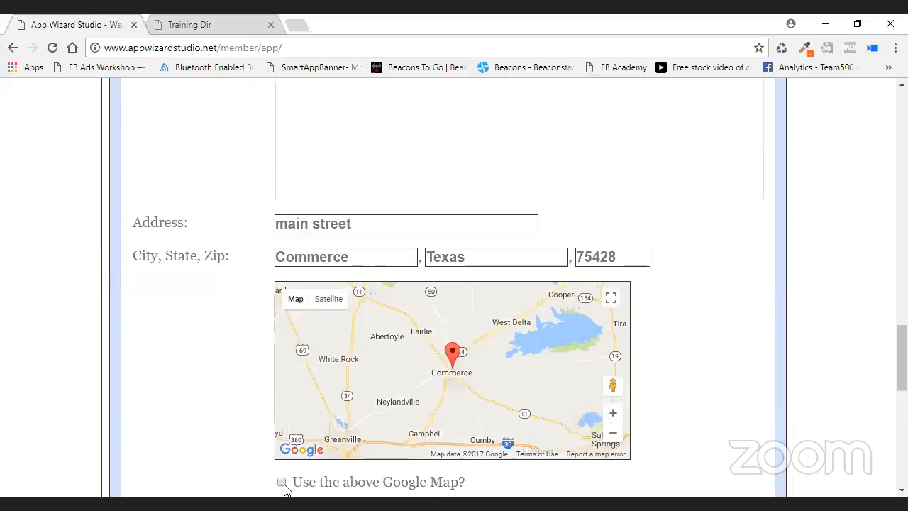
left_click(283, 483)
scroll(709, 305, "down", 2)
left_click(281, 341)
left_click(282, 341)
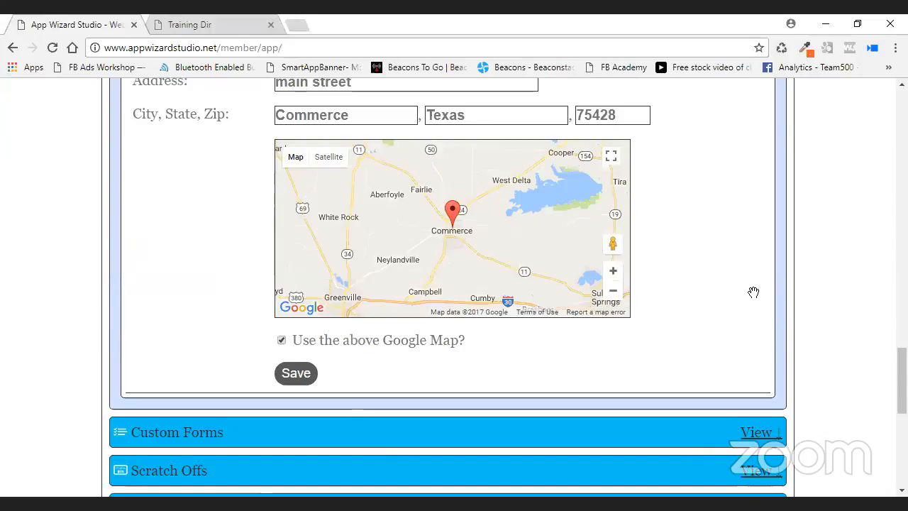
scroll(728, 297, "up", 1)
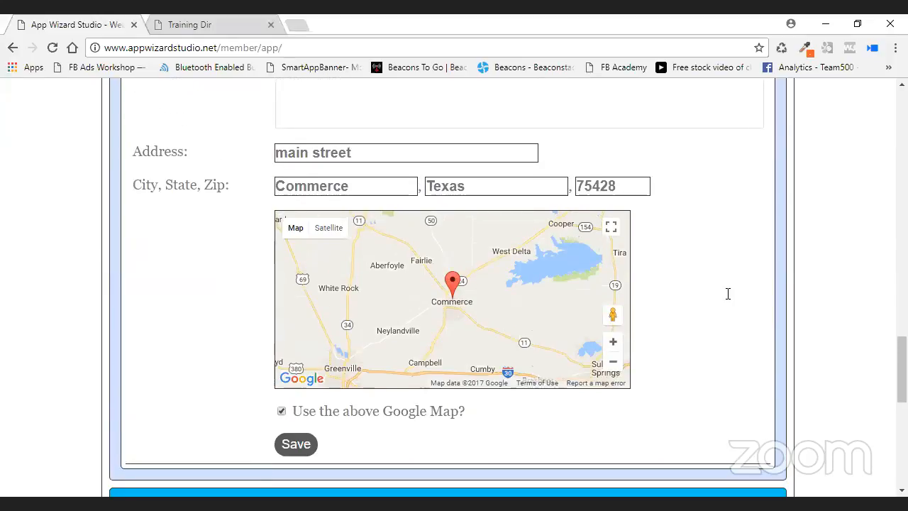
Change the Tire Shop state from Texas to Tx.
left_click_drag(479, 186, 418, 187)
key("BackSpace")
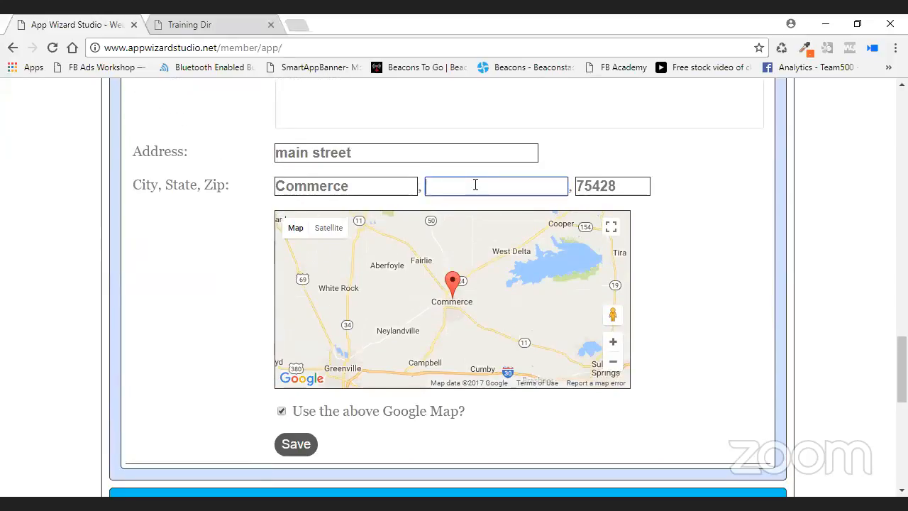
type("Te")
key("BackSpace")
type("x")
Replace 'main street' with '2nd street' and check the address so the map updates.
left_click_drag(371, 153, 261, 169)
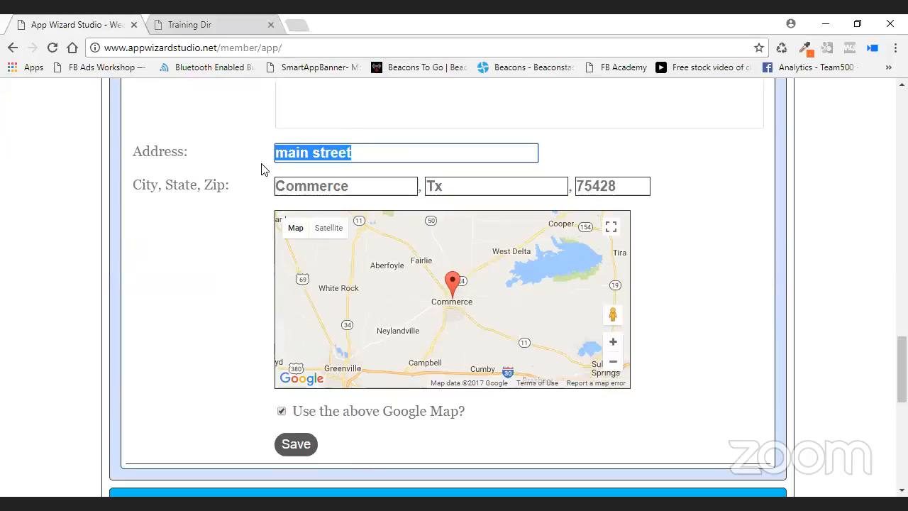
type("2nd")
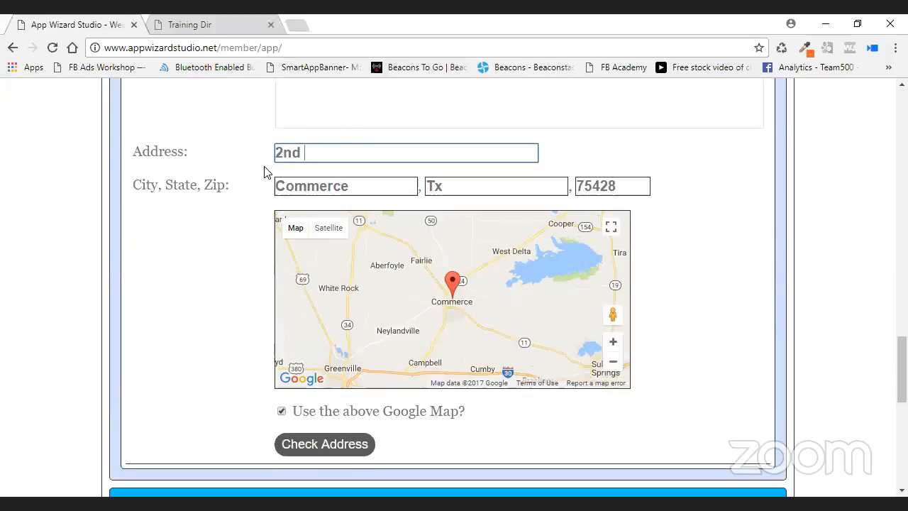
type(" stres")
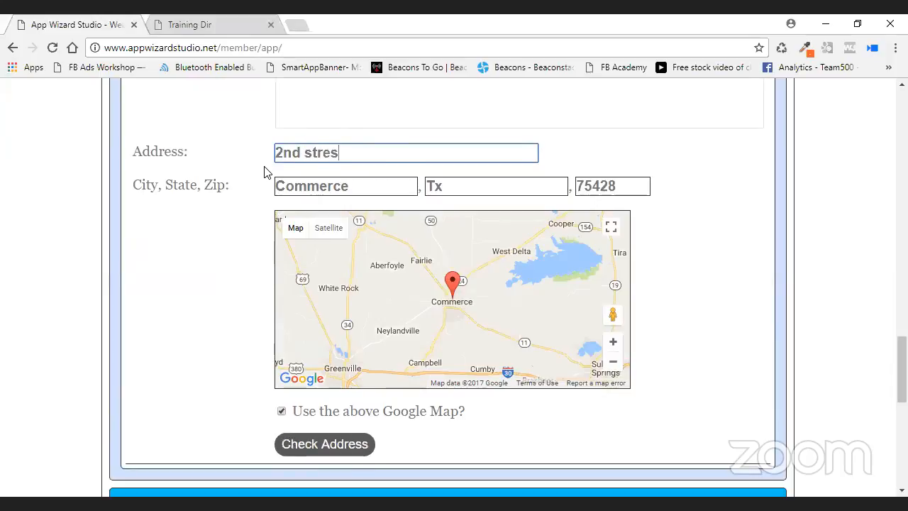
type("et")
key("BackSpace")
key("BackSpace")
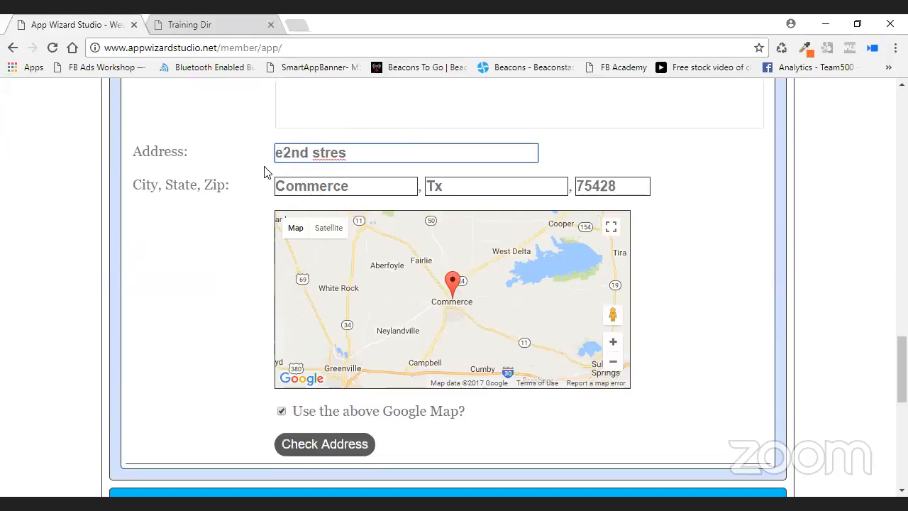
key("Right")
key("Right")
key("Right")
key("Right")
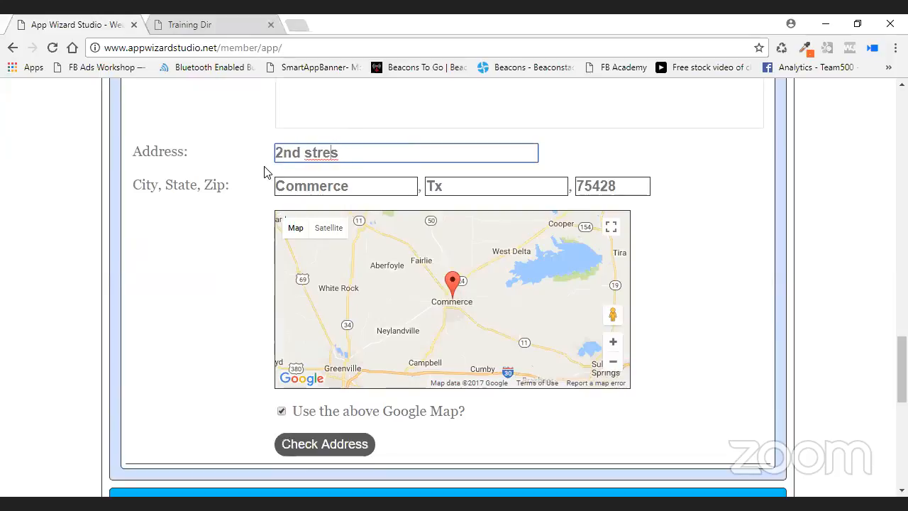
key("BackSpace")
type("et")
left_click(334, 448)
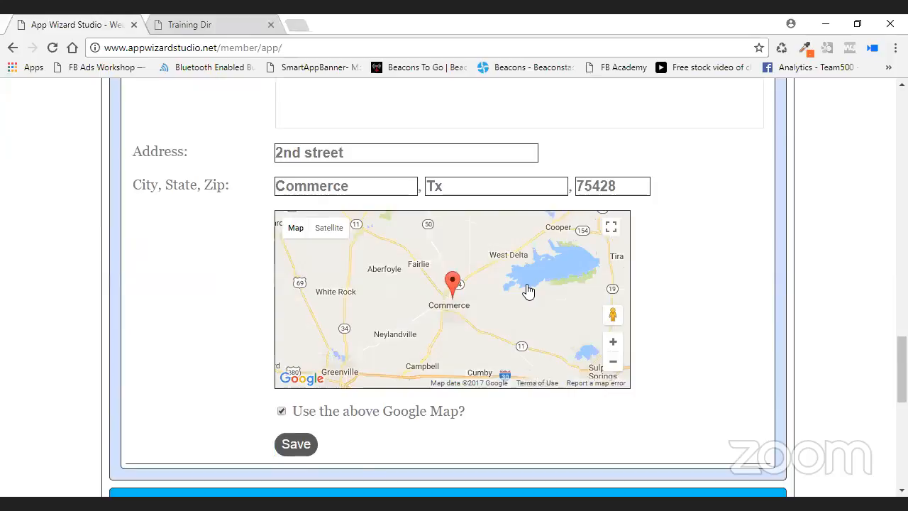
Save the Tire Shop entry and reopen it to confirm 2nd street, Commerce, Tx 75428.
left_click(301, 448)
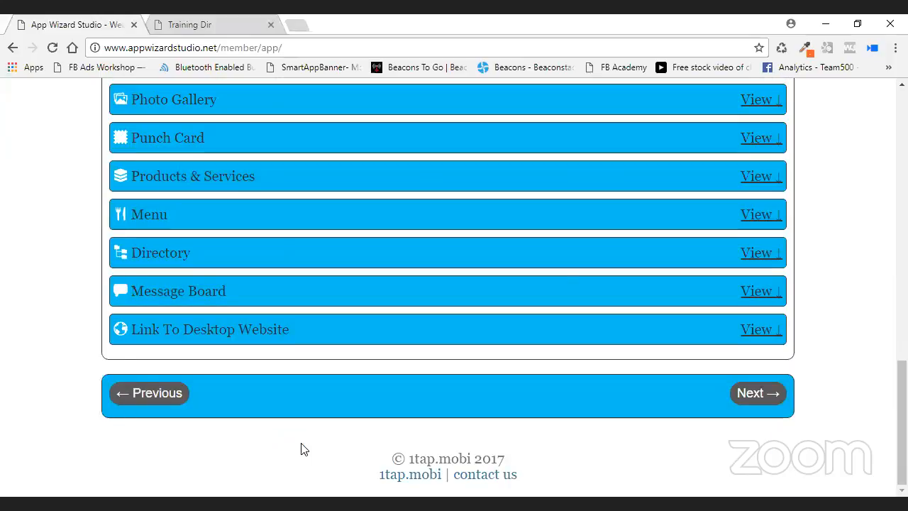
scroll(565, 276, "up", 4)
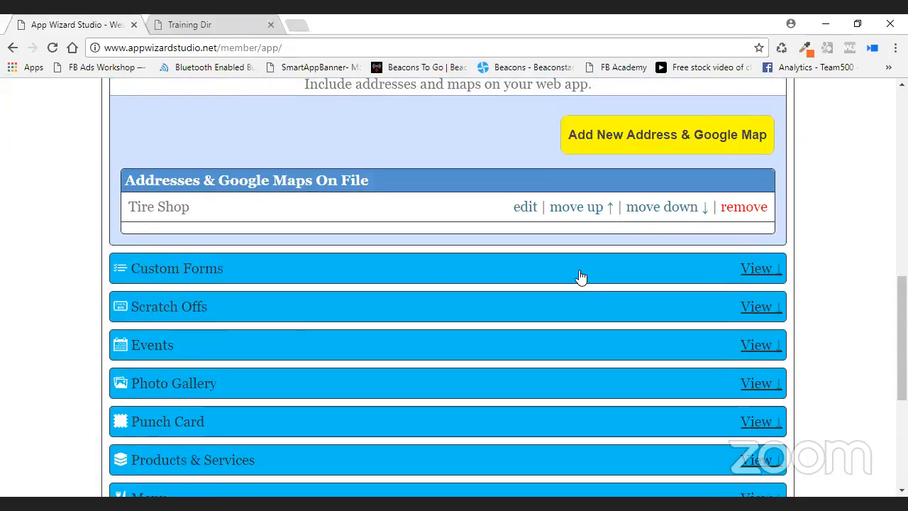
left_click(525, 206)
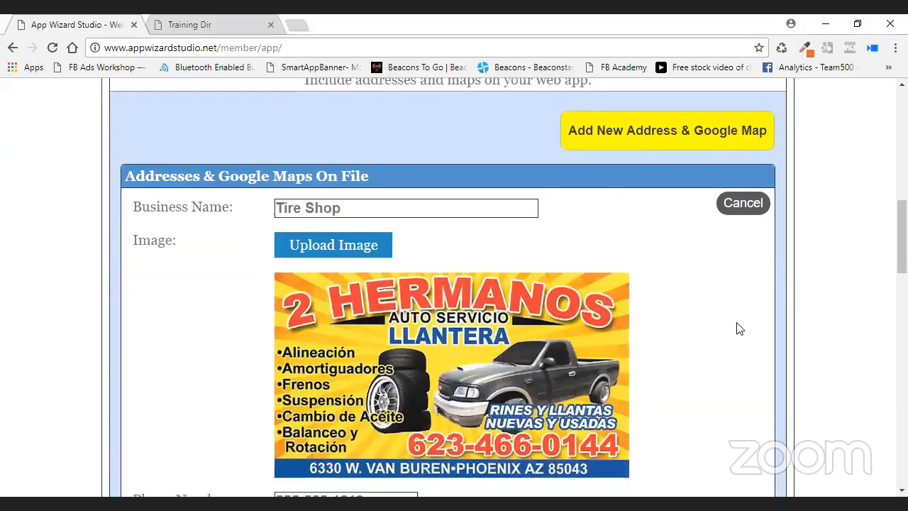
scroll(737, 328, "down", 10)
scroll(733, 326, "up", 10)
scroll(733, 326, "down", 10)
scroll(733, 326, "up", 4)
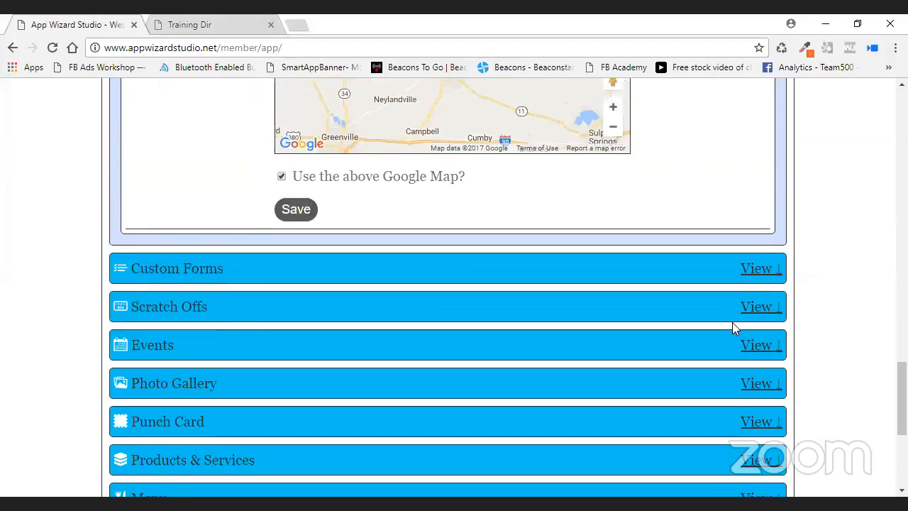
scroll(732, 322, "up", 2)
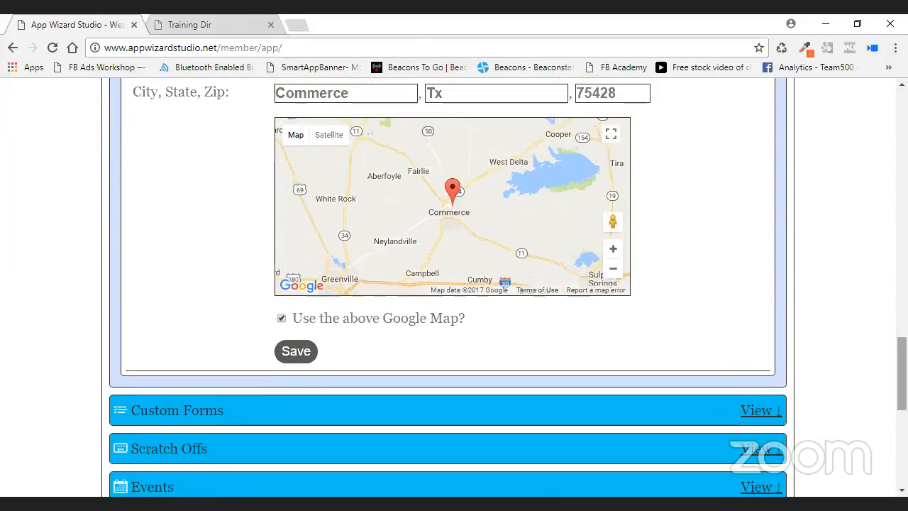
scroll(901, 372, "up", 1)
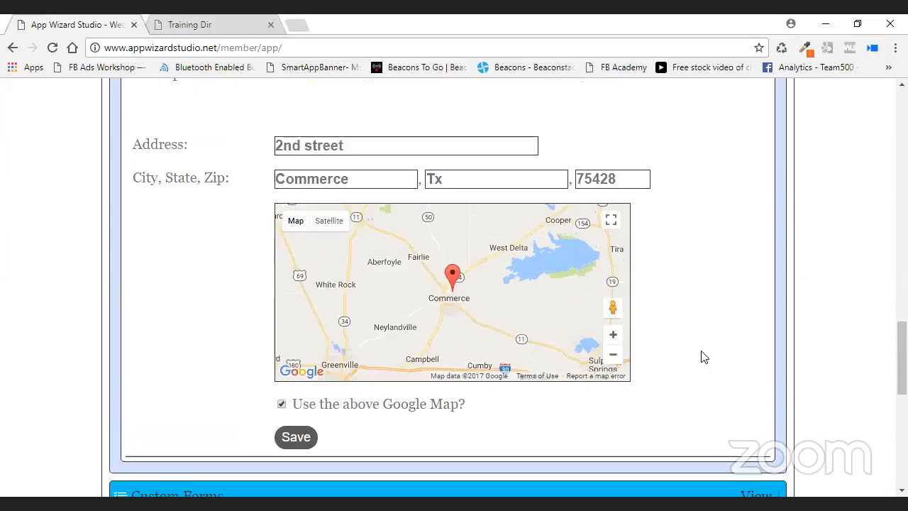
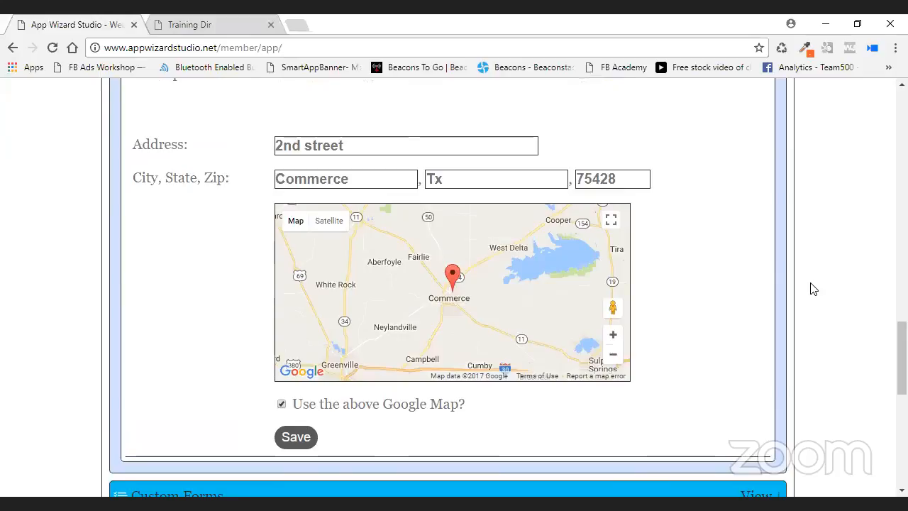
Leave the business details form and show the Window Company app's phone preview.
scroll(651, 237, "up", 5)
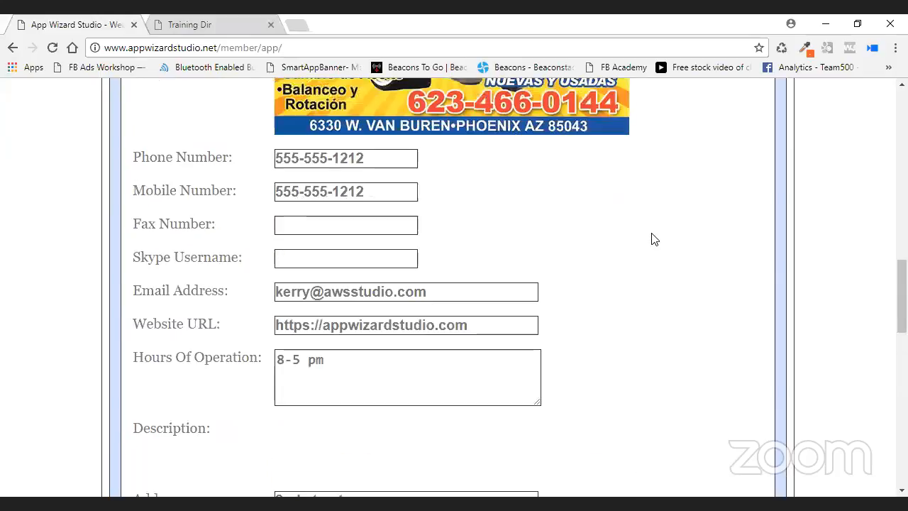
scroll(651, 239, "up", 15)
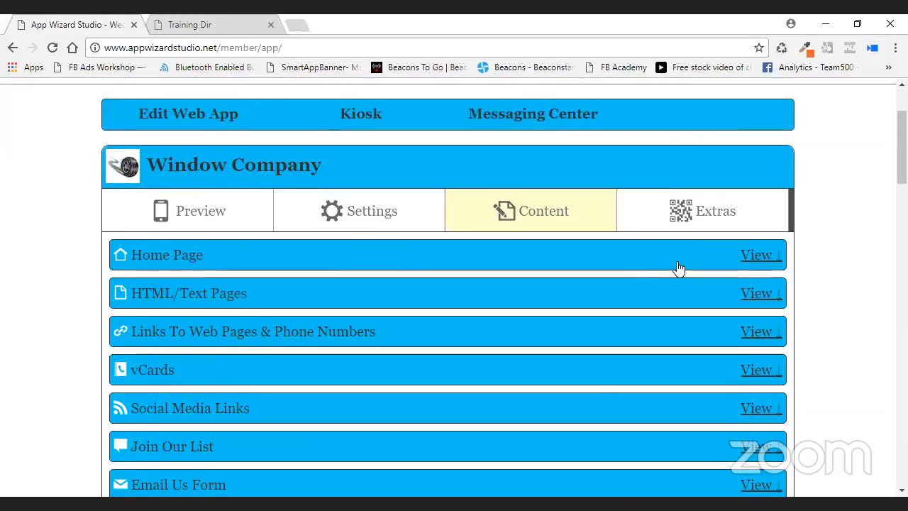
left_click(209, 217)
Reload the preview, review the contact page address, show the satellite map, and request GPS directions.
left_click(442, 294)
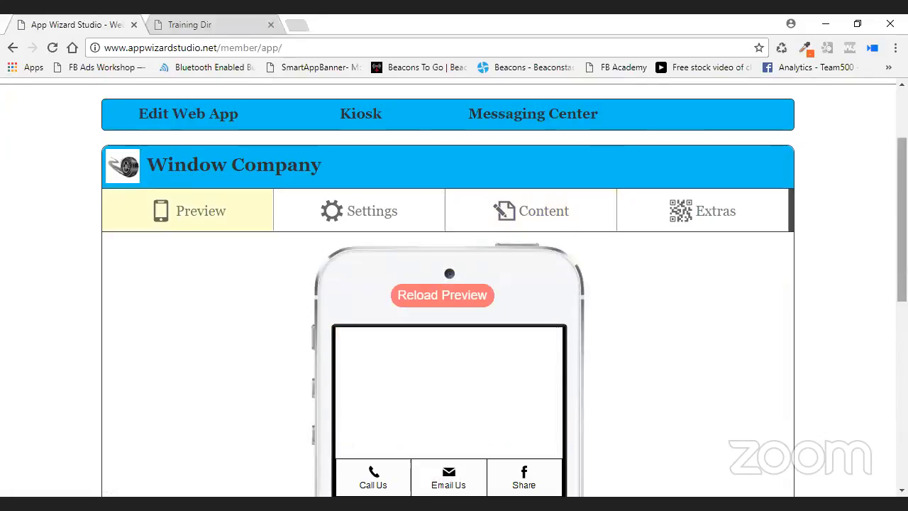
scroll(454, 284, "down", 4)
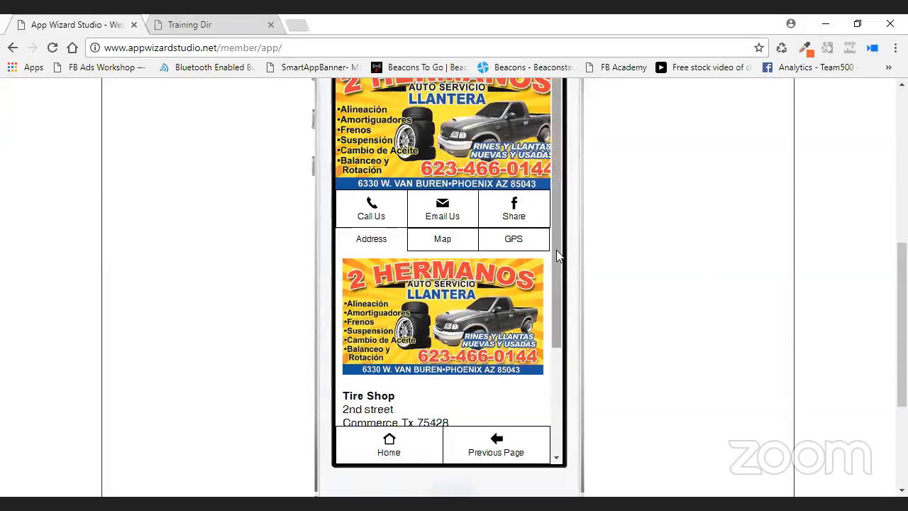
scroll(560, 281, "down", 1)
scroll(560, 281, "down", 1)
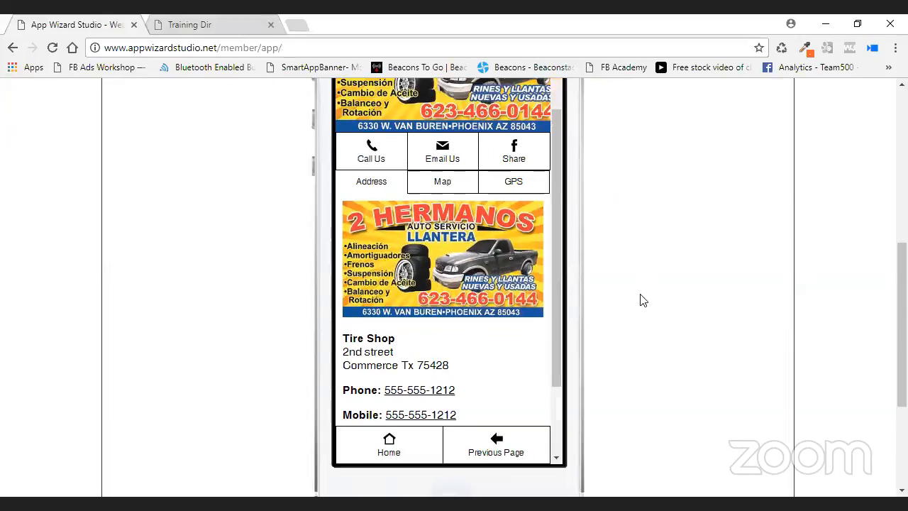
left_click_drag(558, 249, 553, 186)
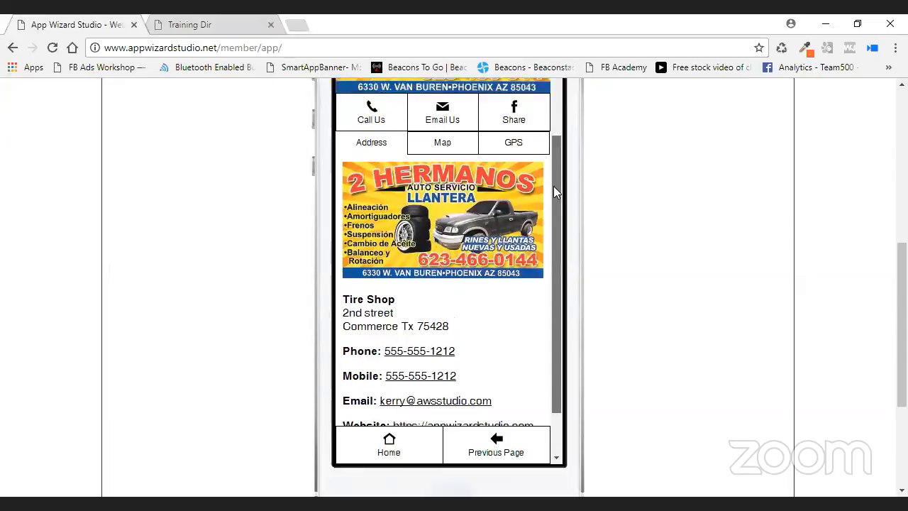
left_click(440, 223)
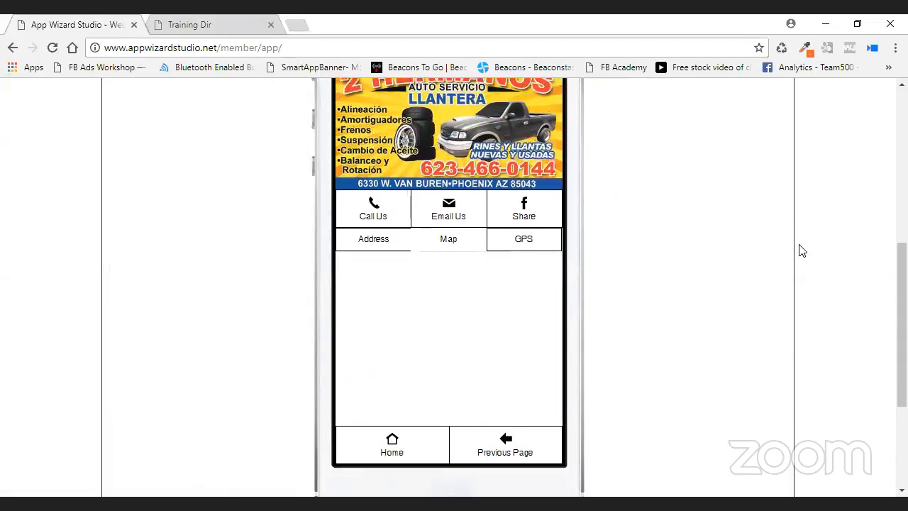
left_click(513, 239)
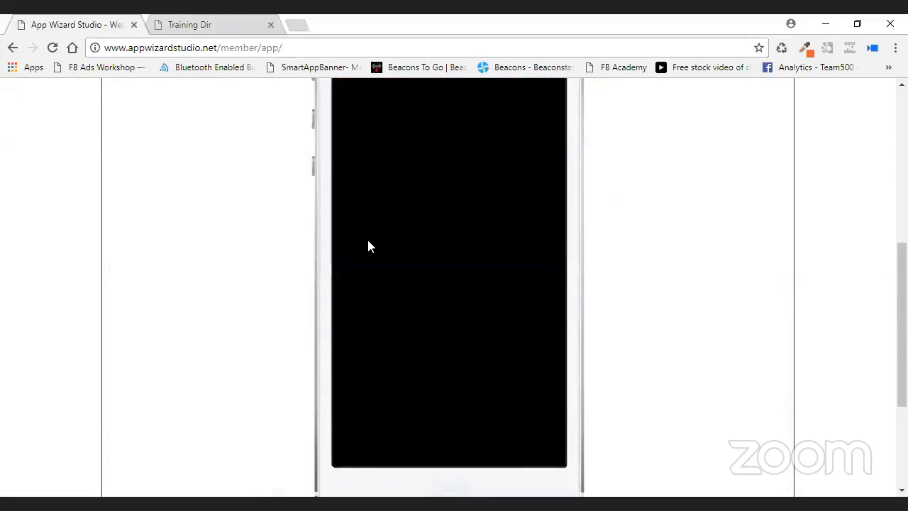
Review the home screen's Call Us, Email Us and Share buttons, then show the Content section list.
scroll(616, 254, "up", 2)
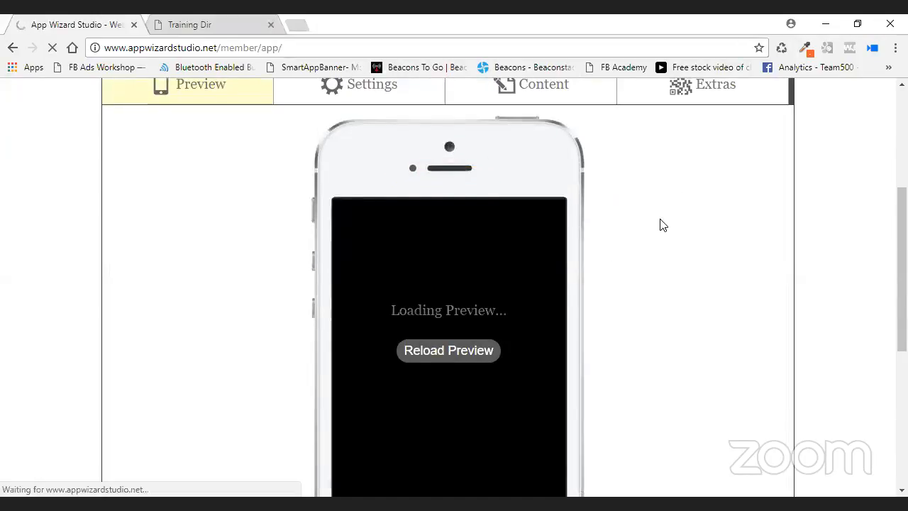
scroll(660, 225, "down", 1)
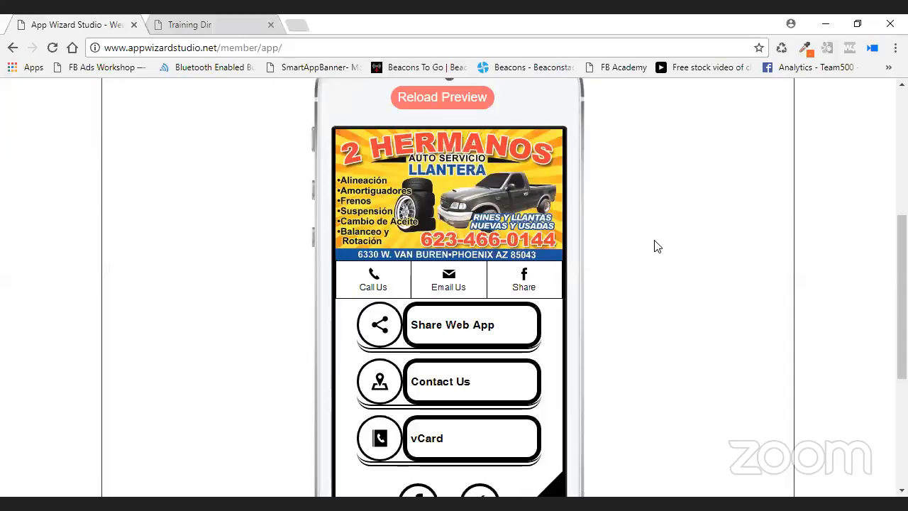
scroll(635, 243, "down", 2)
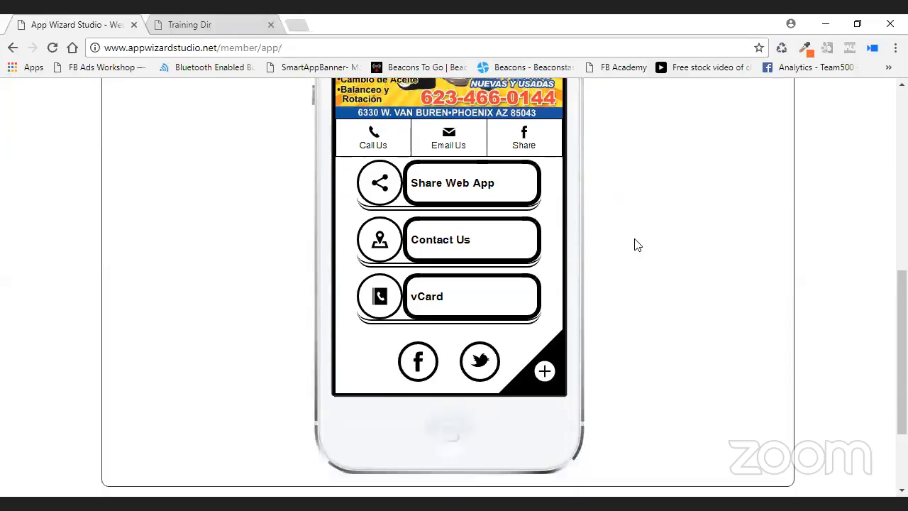
scroll(634, 243, "up", 1)
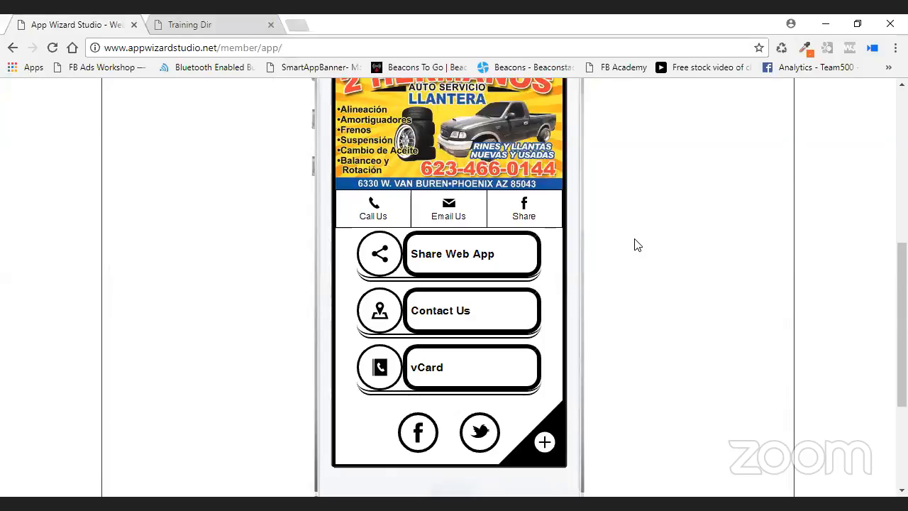
mouse_move(562, 198)
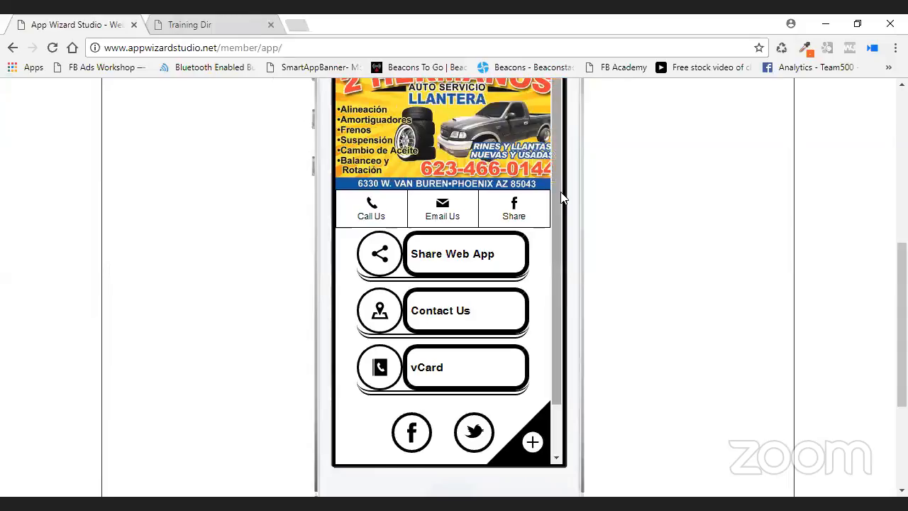
scroll(552, 213, "down", 2)
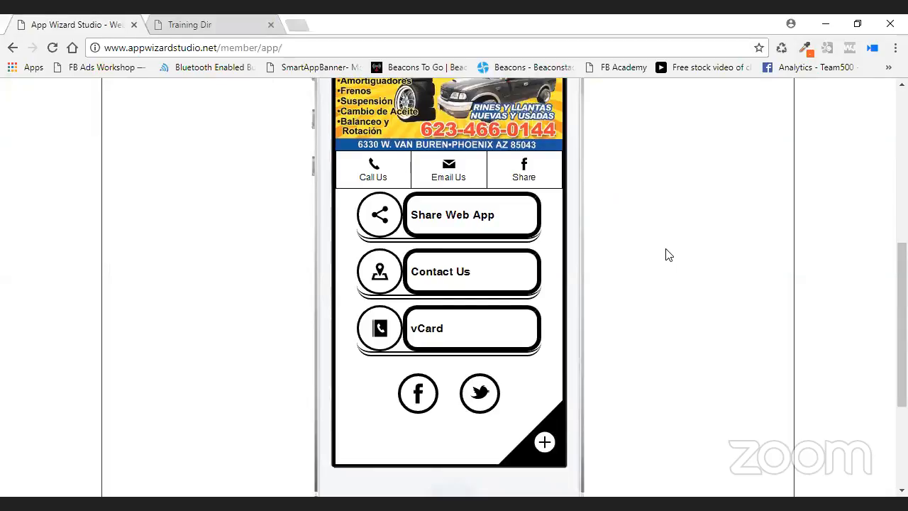
scroll(638, 262, "up", 1)
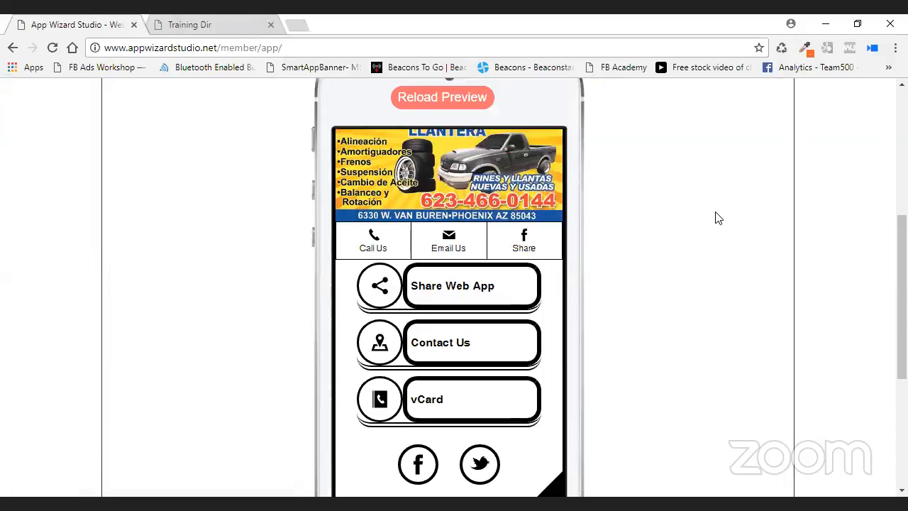
scroll(715, 217, "up", 2)
left_click(553, 159)
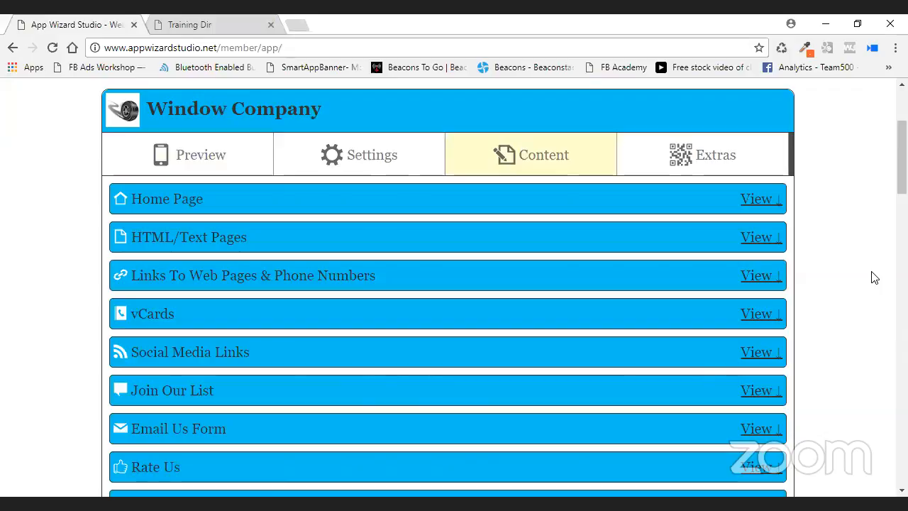
Change the Call Us link's phone number to end in 3333, save it, and return to the preview.
left_click(759, 276)
scroll(814, 284, "down", 1)
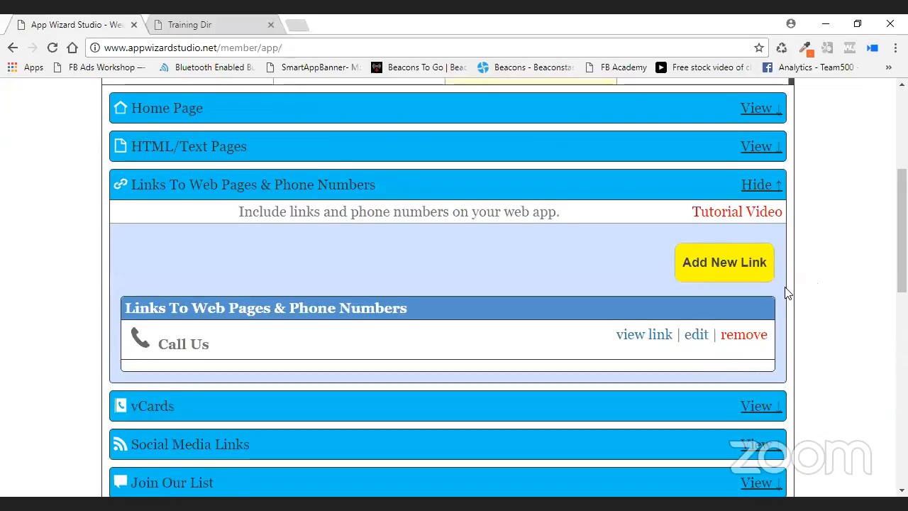
scroll(814, 284, "down", 1)
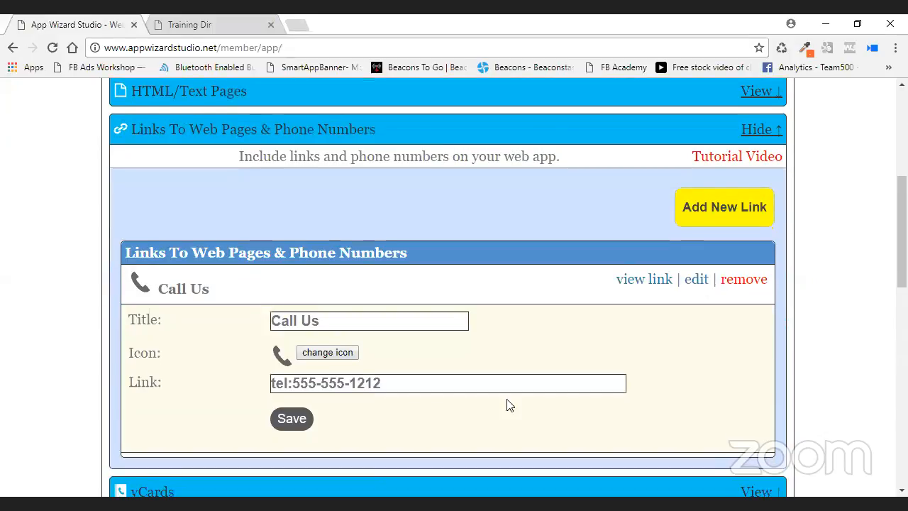
scroll(360, 356, "down", 1)
double_click(440, 314)
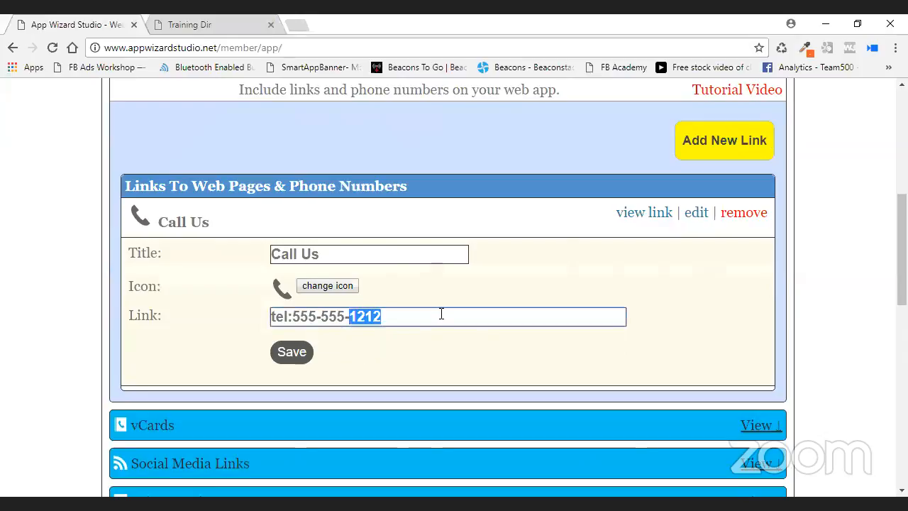
type("3333")
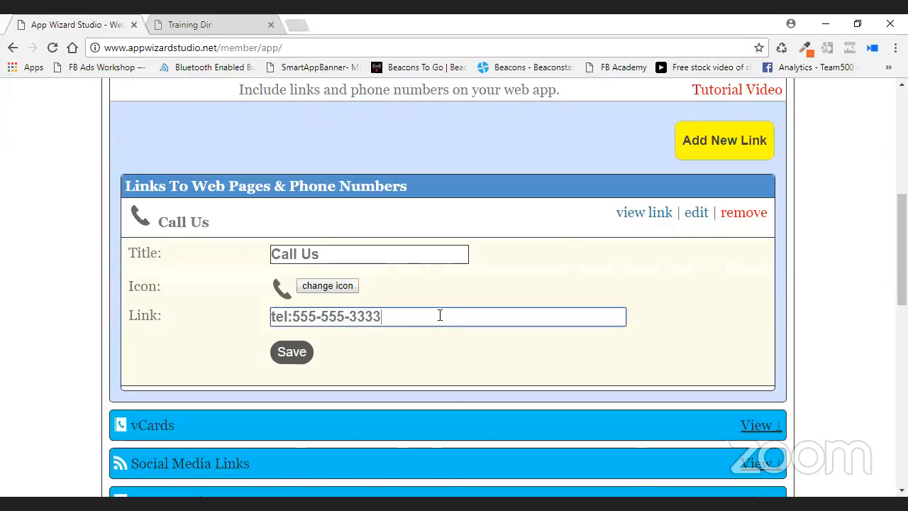
left_click(324, 345)
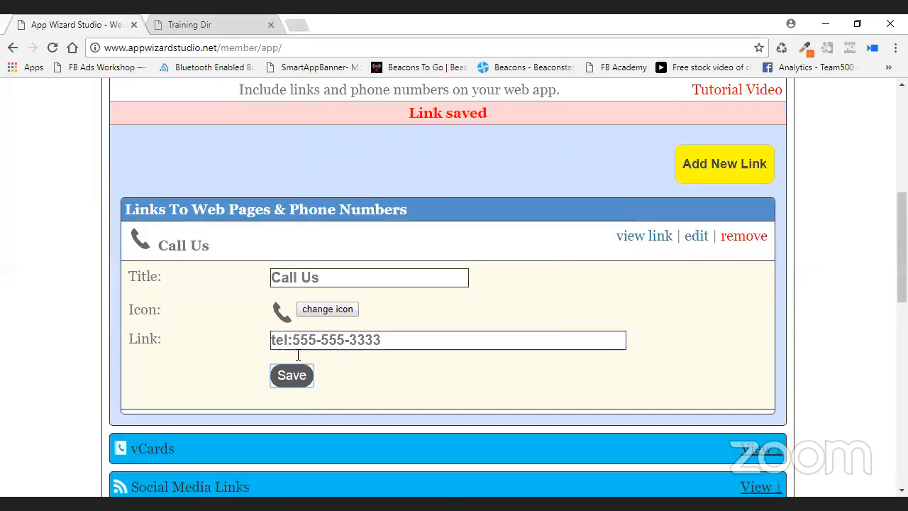
scroll(505, 355, "up", 1)
scroll(503, 352, "up", 3)
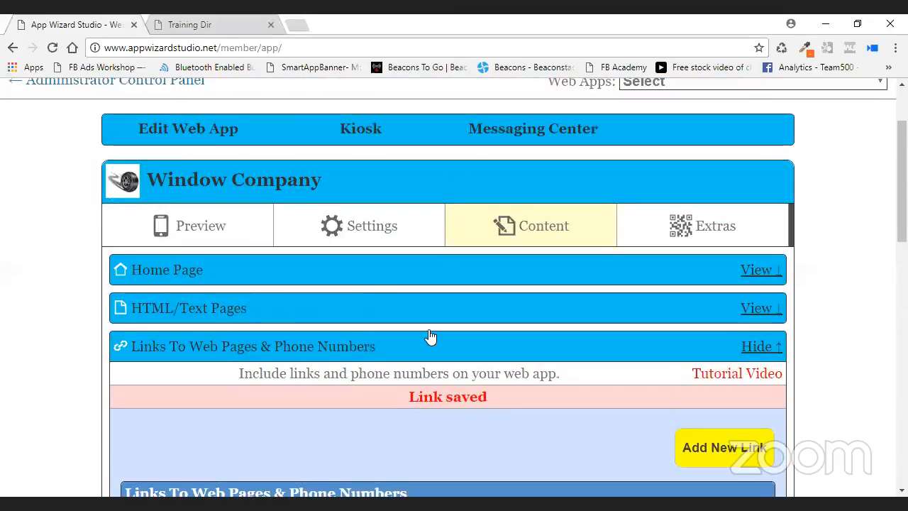
left_click(209, 228)
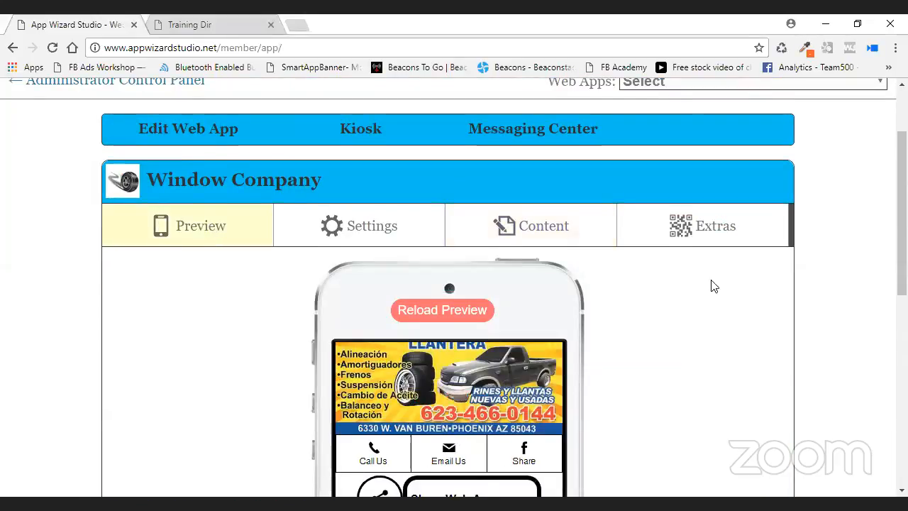
Reload the phone preview and check the home screen's updated Call Us button.
scroll(478, 140, "down", 2)
left_click(438, 174)
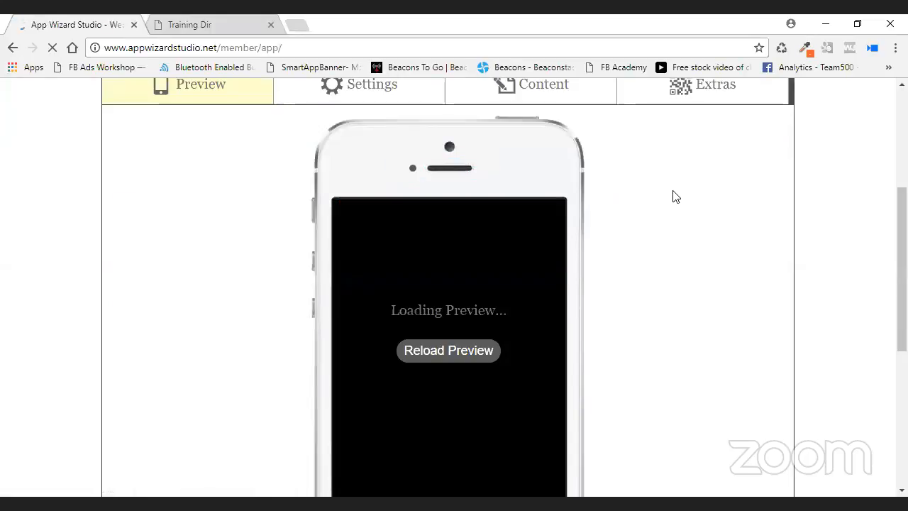
scroll(675, 197, "down", 2)
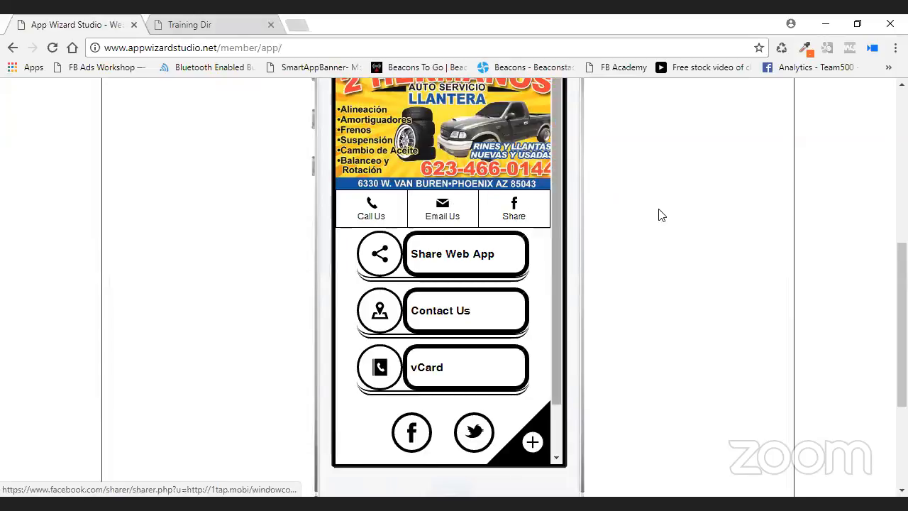
scroll(658, 215, "up", 3)
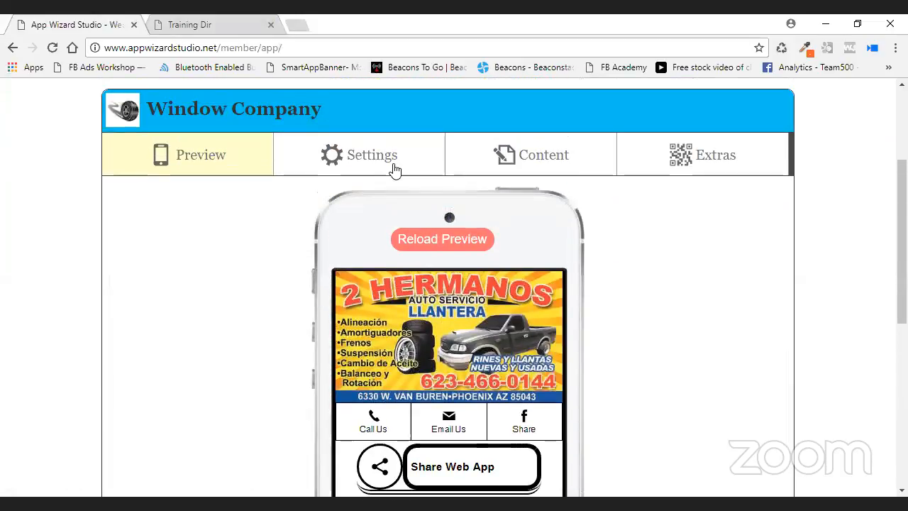
Expand the Header, Tab Bar and Call Us tab settings in the Settings sections.
left_click(371, 159)
scroll(354, 253, "down", 1)
left_click(356, 250)
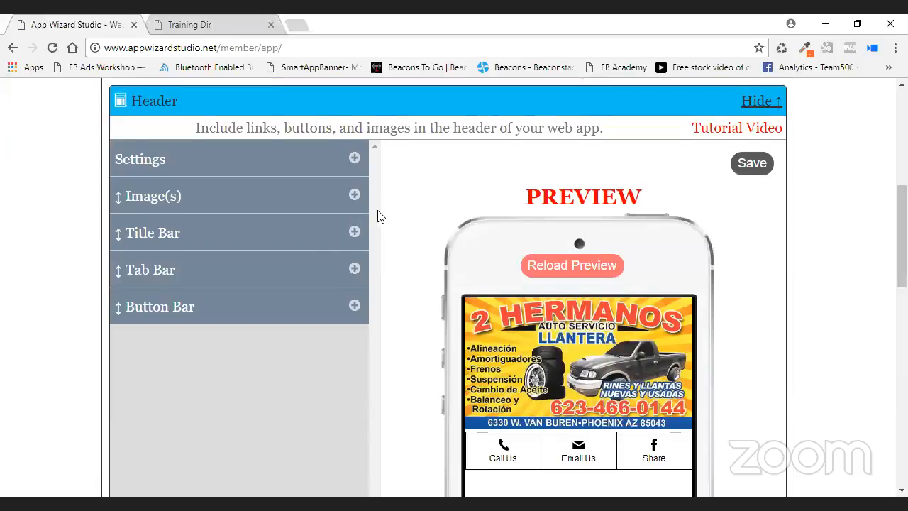
scroll(378, 213, "down", 1)
left_click(355, 198)
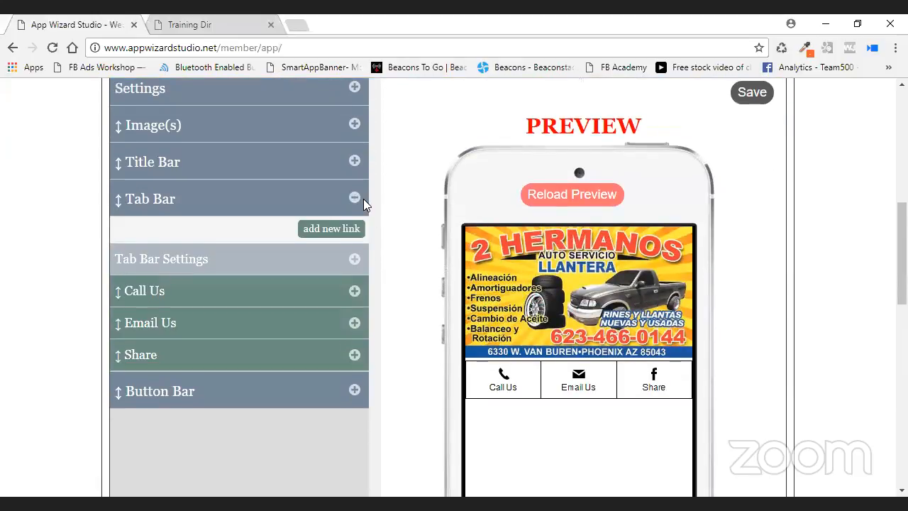
scroll(381, 205, "down", 1)
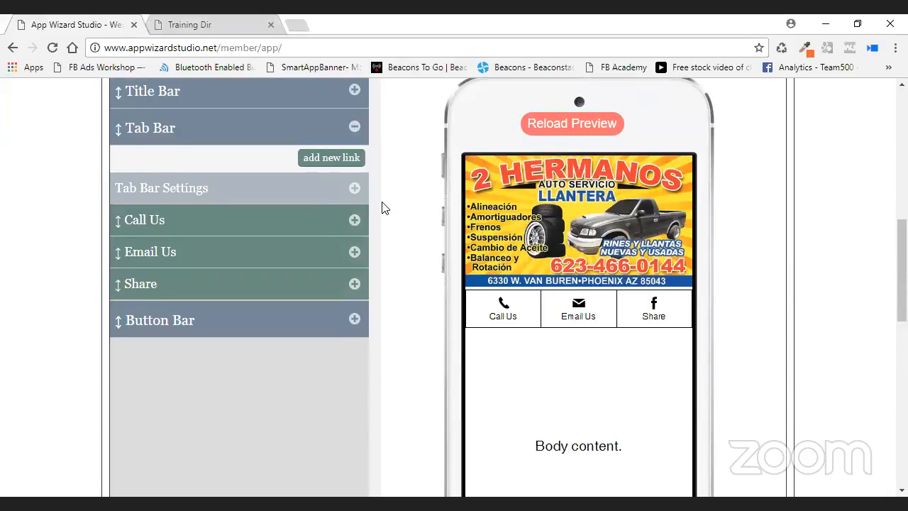
left_click(352, 221)
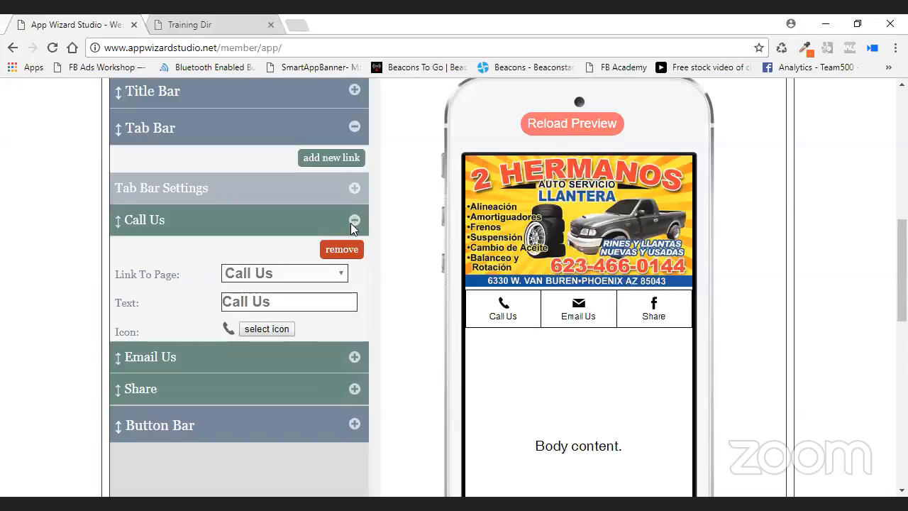
Switch the first tab link to vCard and back to Call Us, then save the header.
left_click(325, 277)
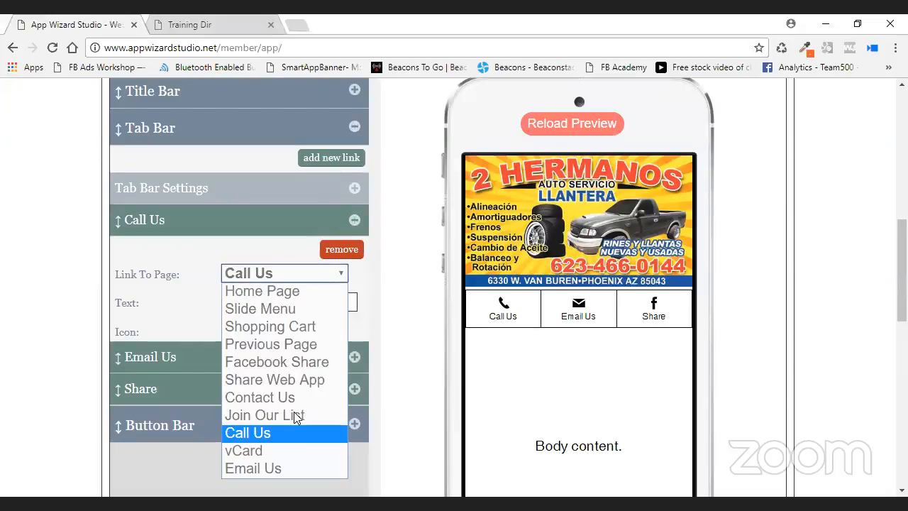
left_click(288, 448)
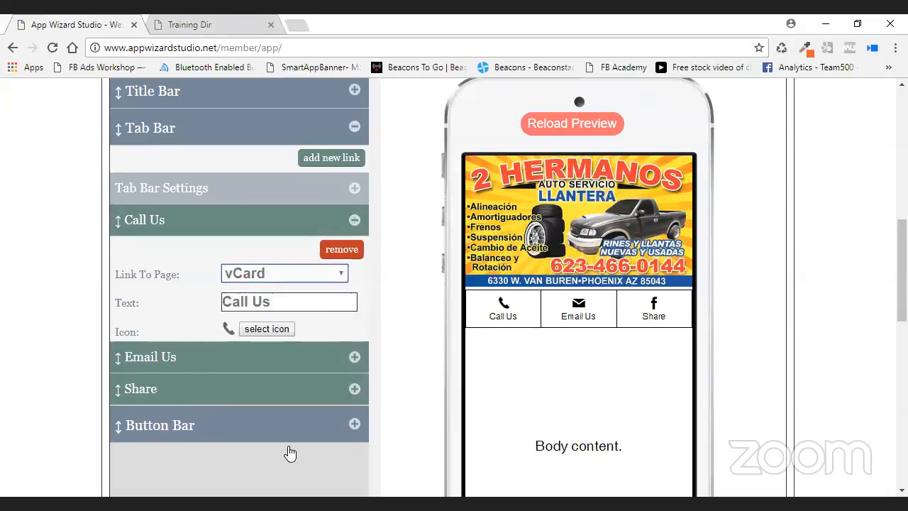
left_click(312, 274)
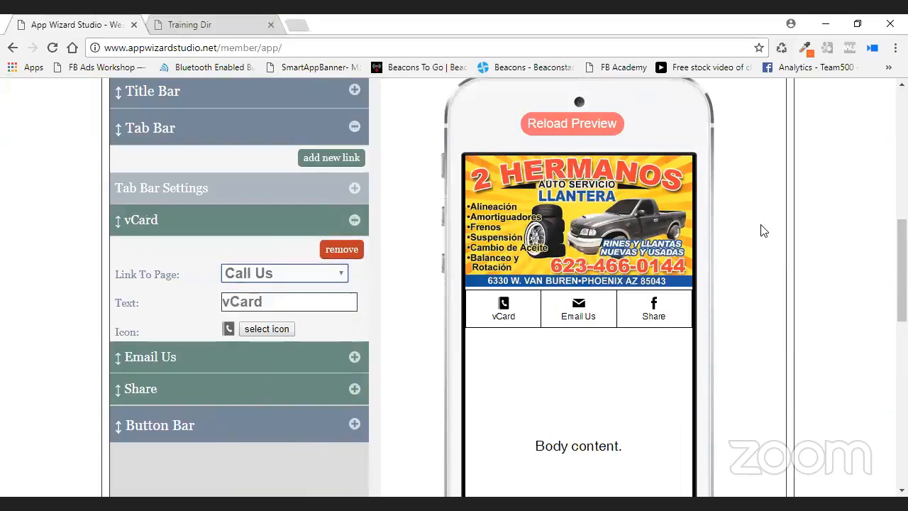
scroll(759, 229, "up", 2)
left_click(752, 163)
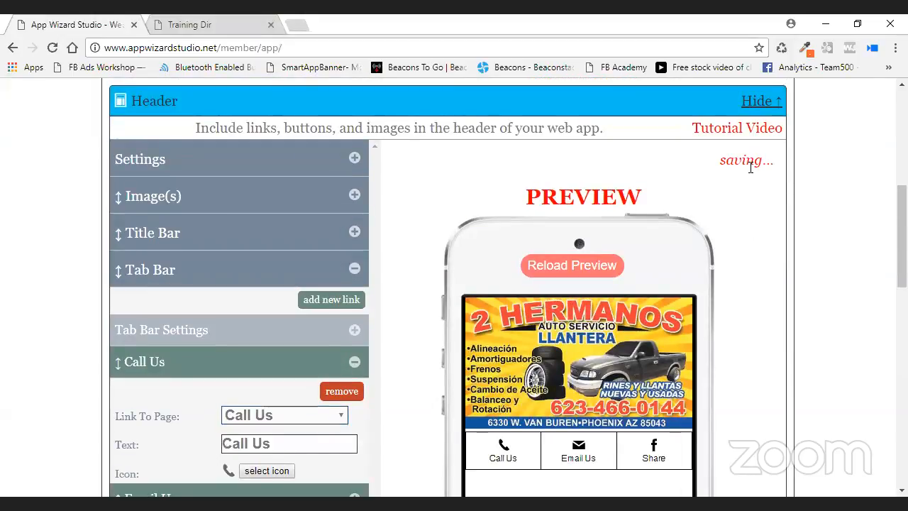
scroll(204, 177, "up", 3)
left_click(204, 172)
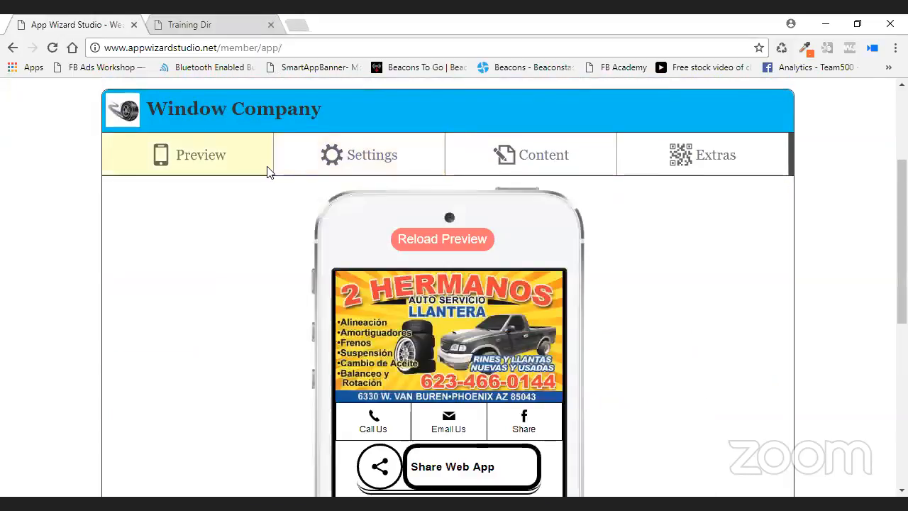
Reload the phone preview and scroll through the app.
left_click(408, 234)
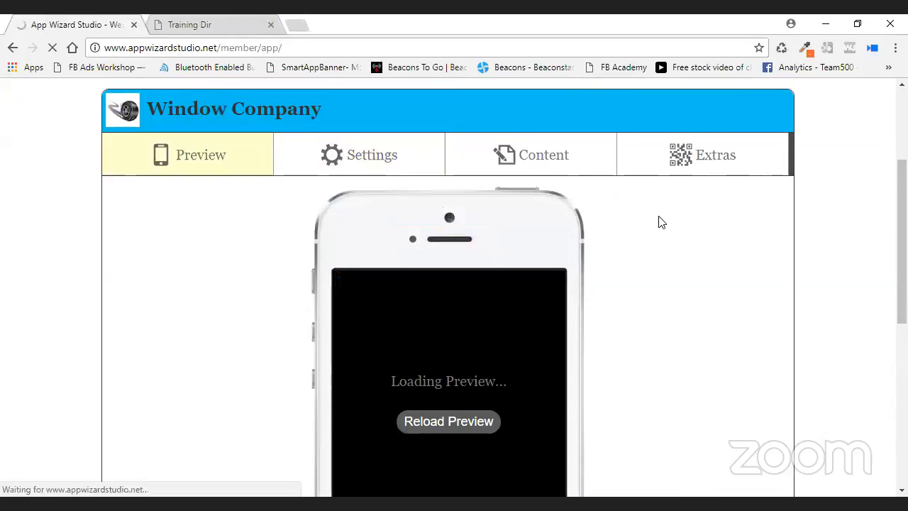
scroll(658, 222, "down", 2)
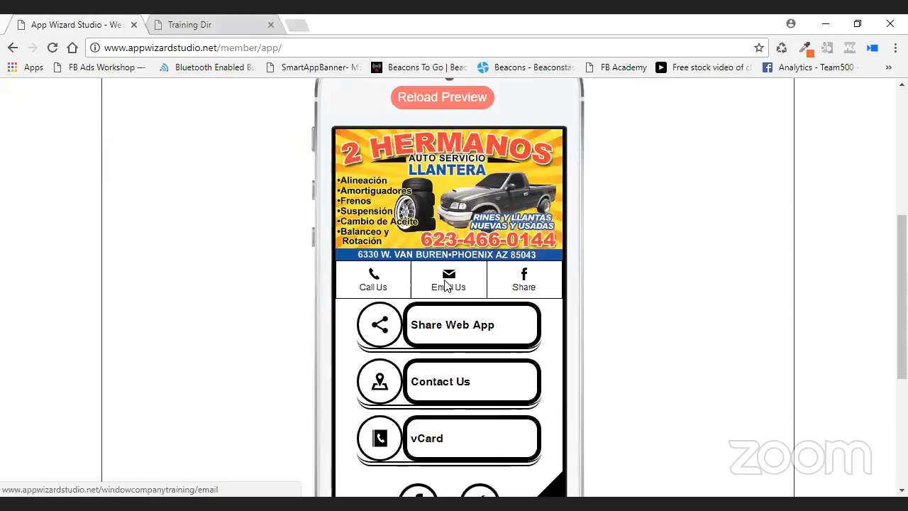
scroll(567, 237, "down", 2)
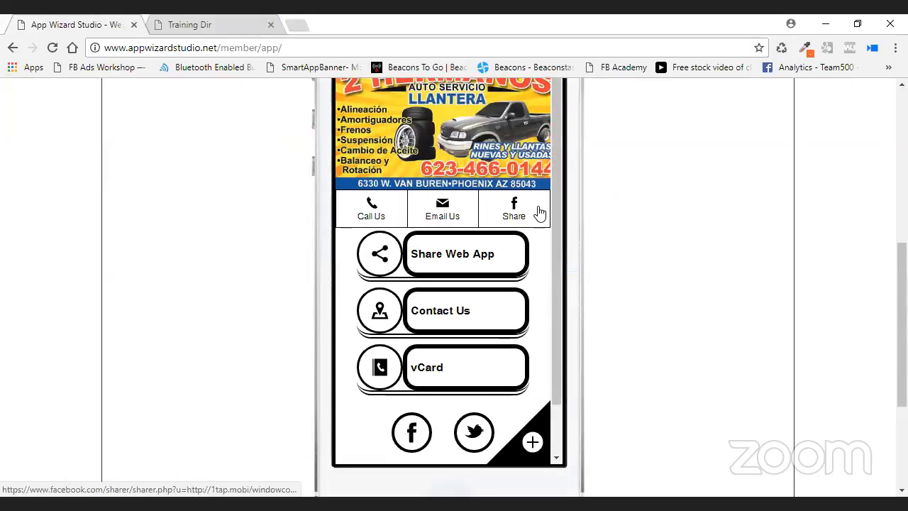
scroll(630, 158, "up", 3)
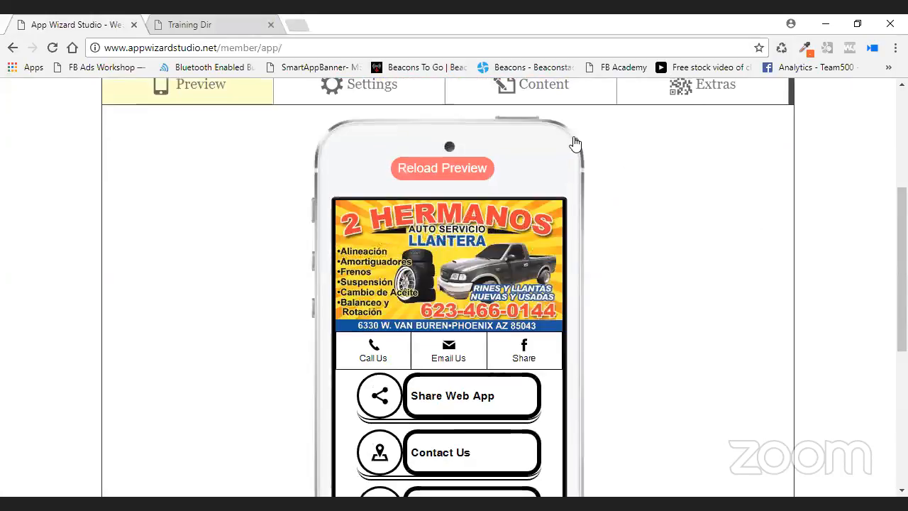
Expand the Email Us Form in the Content list and save its recipient email address.
left_click(571, 165)
scroll(575, 183, "down", 2)
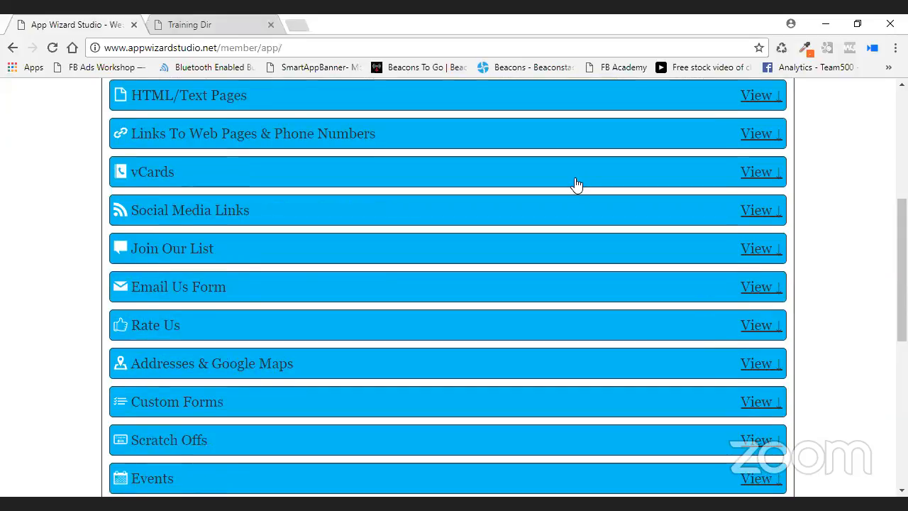
left_click(758, 286)
left_click(285, 385)
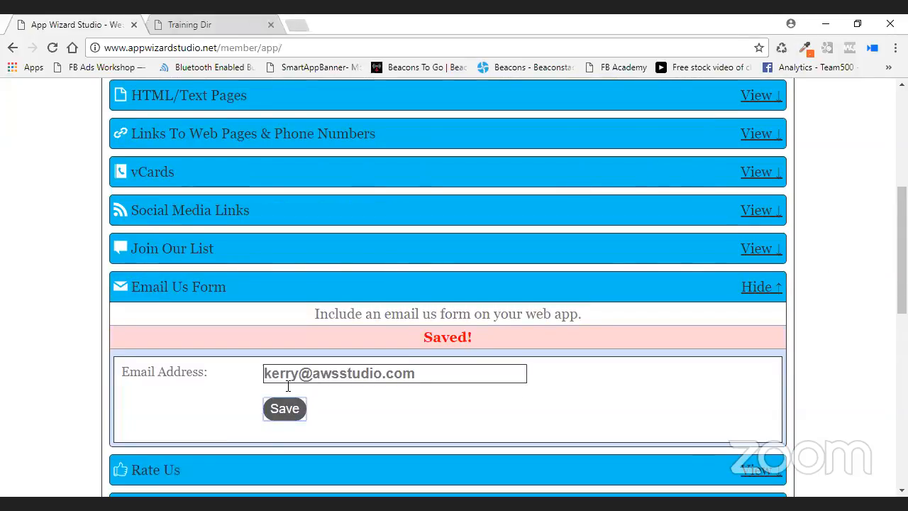
scroll(624, 314, "down", 4)
scroll(624, 314, "up", 4)
Collapse the Email Us Form settings and view the preview's Name, Email and Mobile Number form.
left_click(459, 298)
scroll(531, 290, "up", 2)
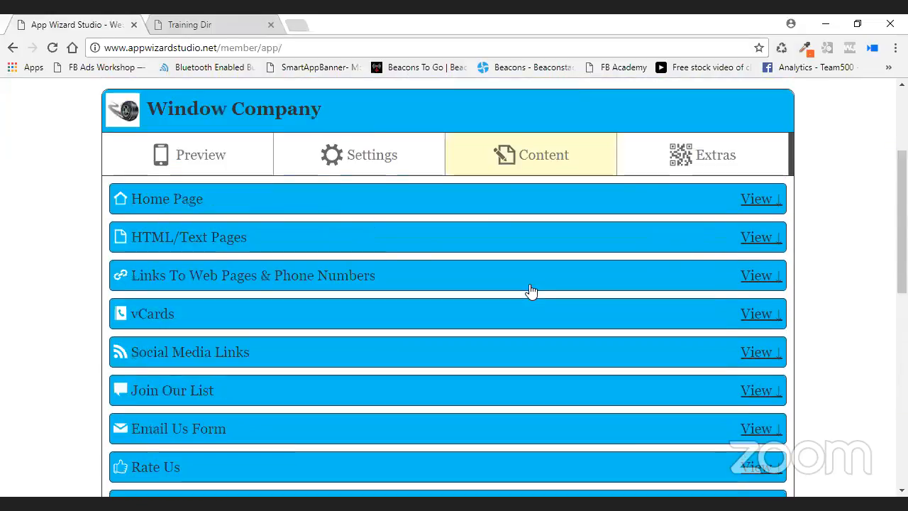
left_click(213, 158)
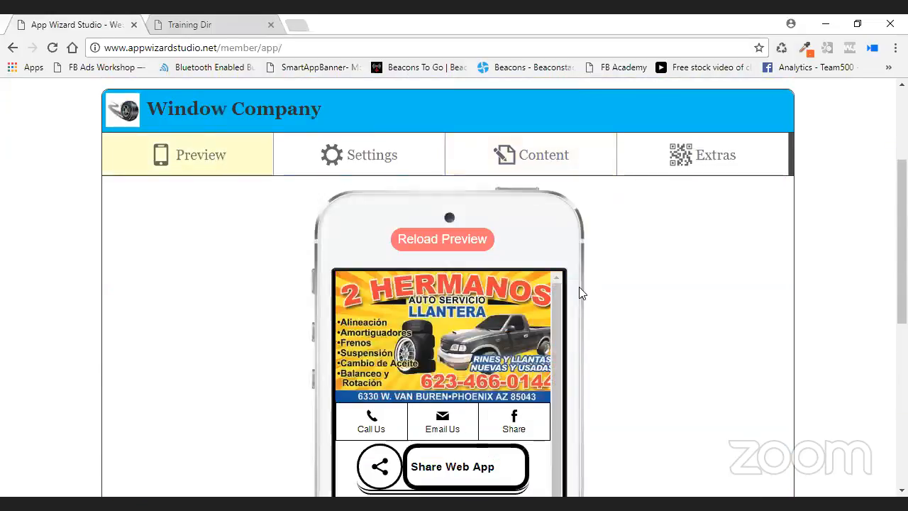
scroll(579, 290, "down", 2)
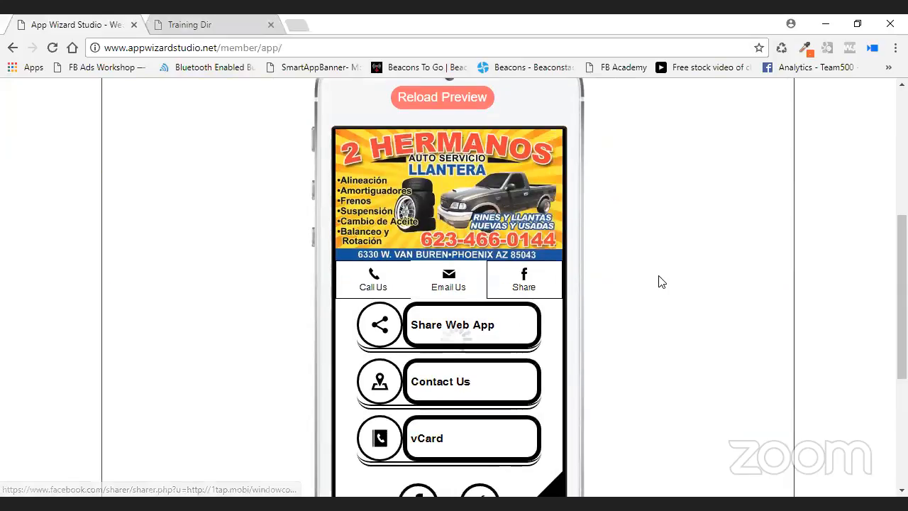
left_click_drag(554, 197, 559, 282)
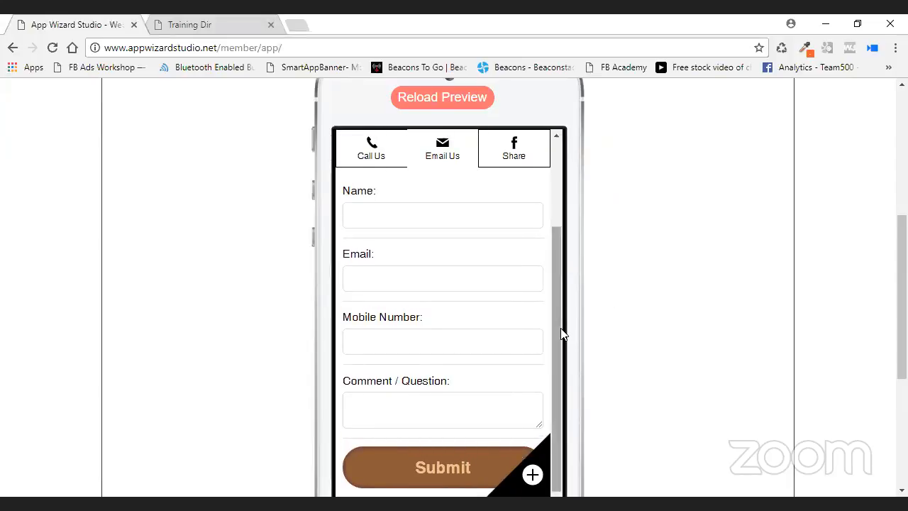
left_click_drag(561, 331, 566, 252)
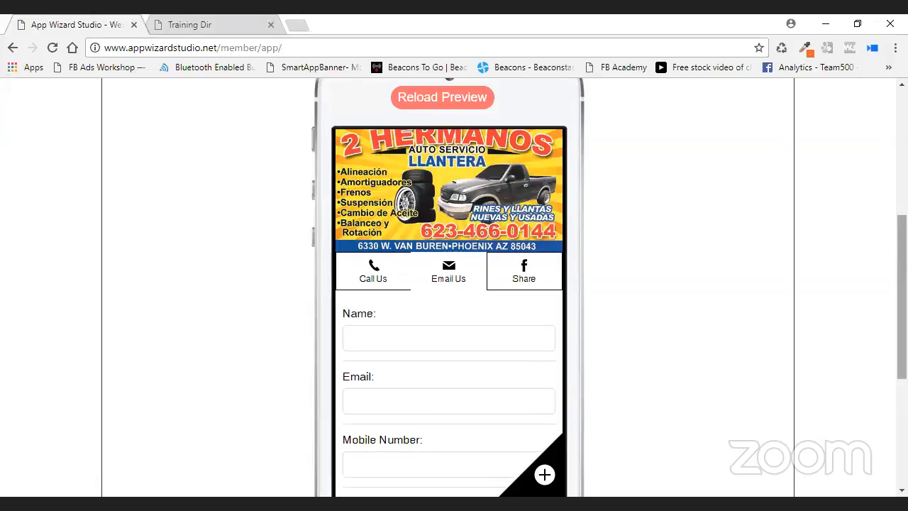
scroll(454, 284, "up", 4)
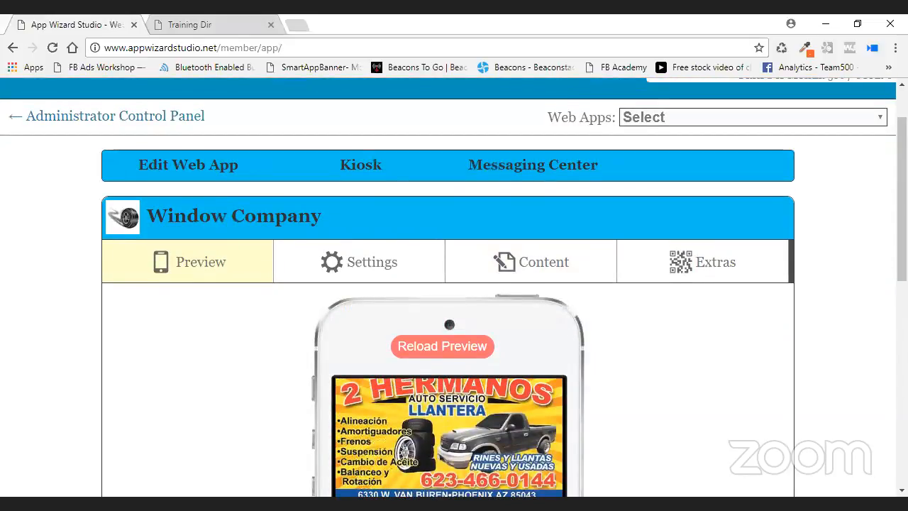
scroll(698, 215, "down", 5)
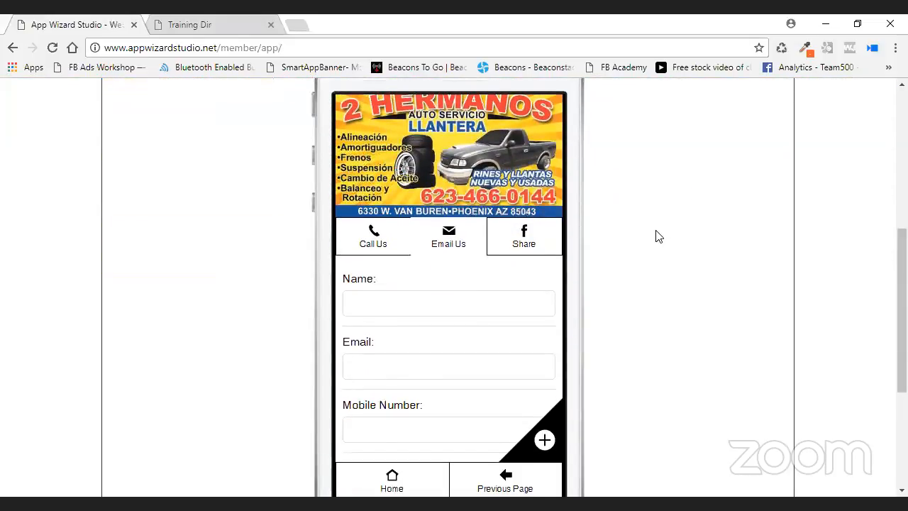
scroll(658, 239, "down", 1)
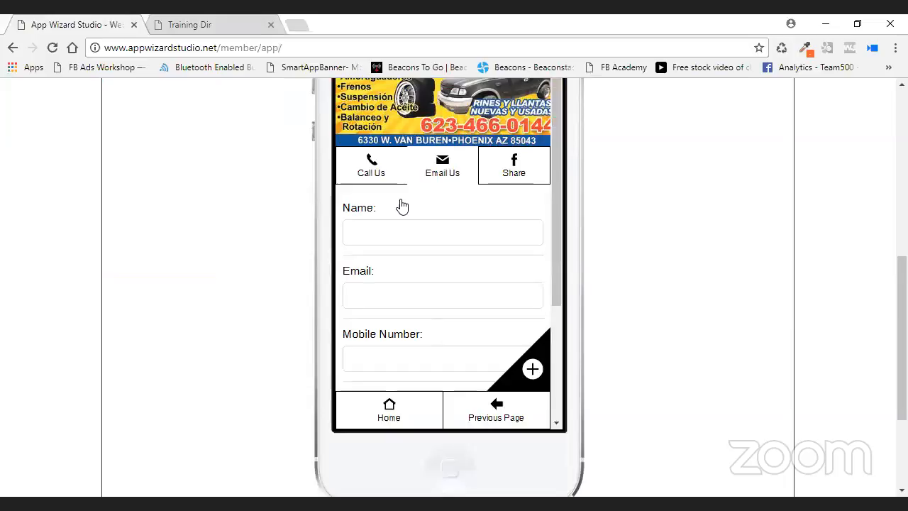
Test the preview's Call Us and Home links, dismissing the phone-app prompt, then return to the editor.
left_click(368, 165)
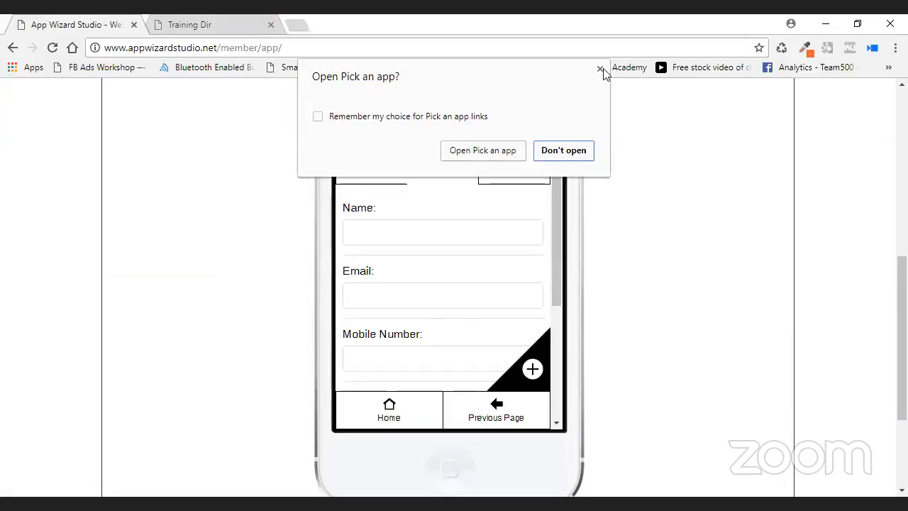
left_click(600, 70)
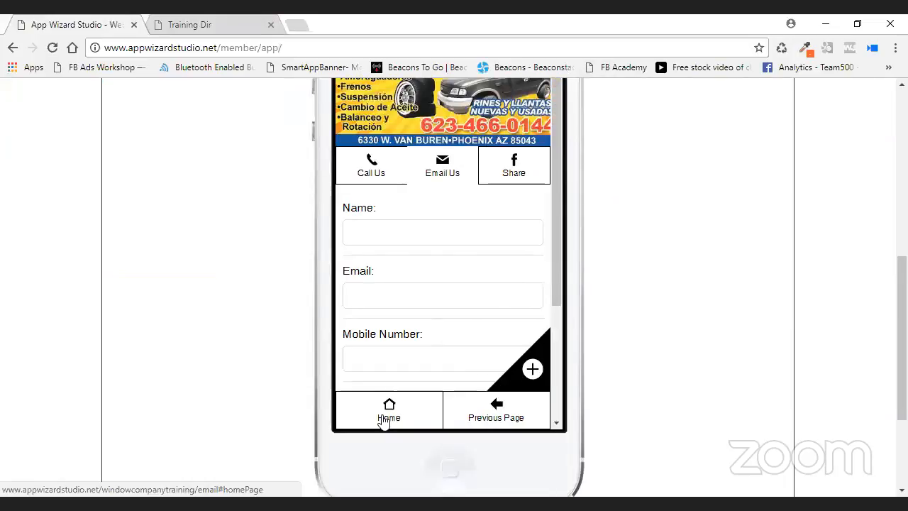
left_click(383, 418)
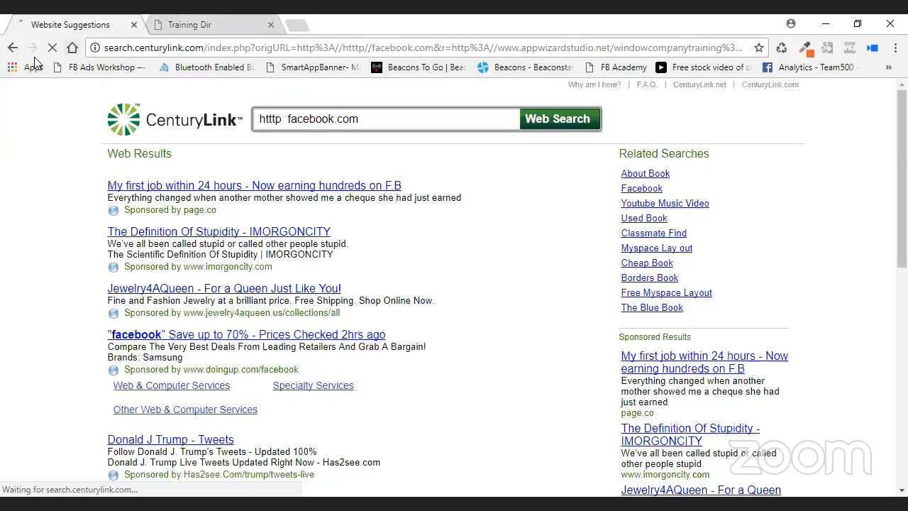
left_click(12, 49)
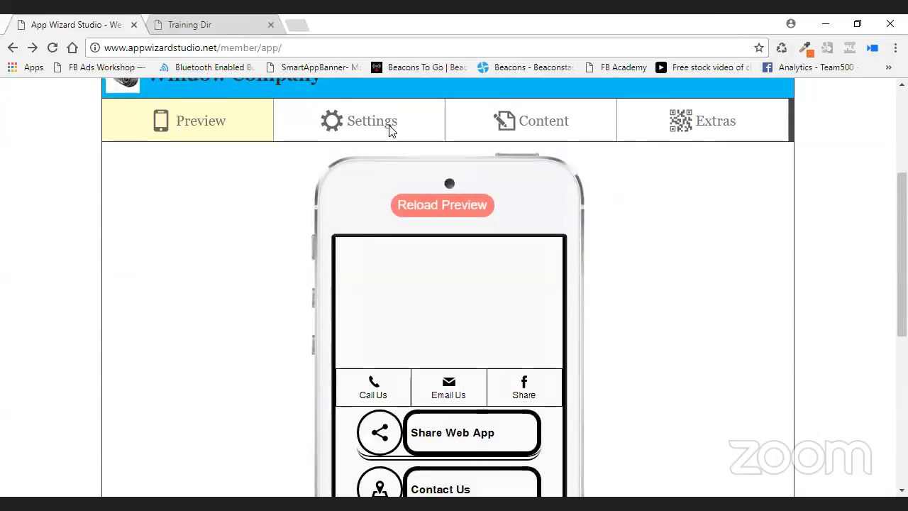
Show the Styles & Colors settings, where every colour is #666666, beside the banner preview.
scroll(659, 246, "down", 2)
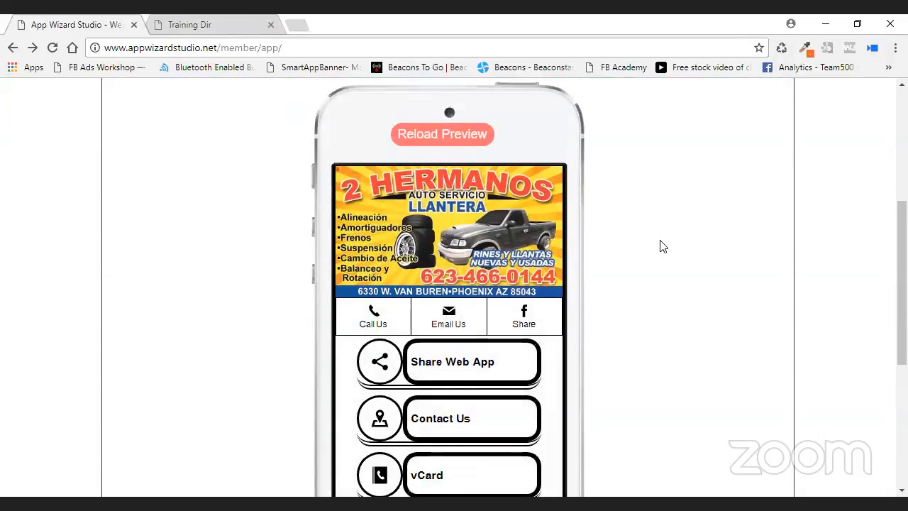
scroll(644, 276, "up", 2)
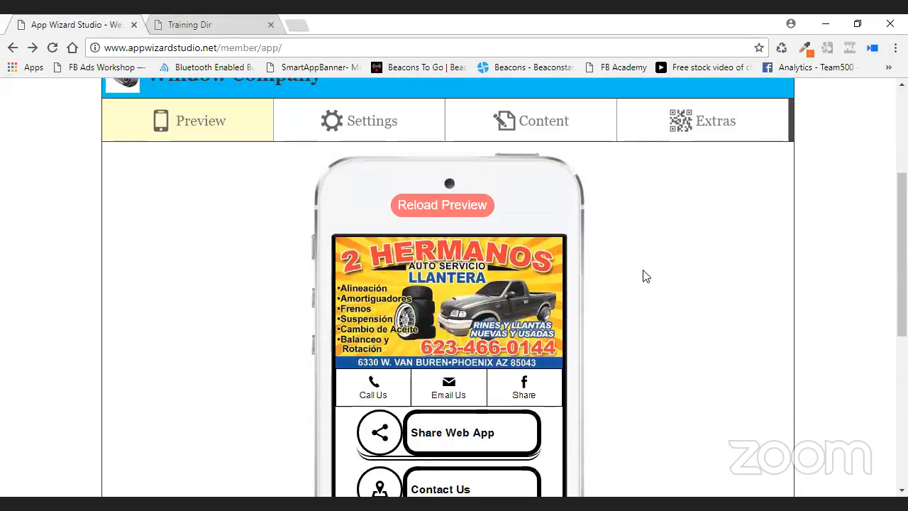
scroll(701, 303, "up", 2)
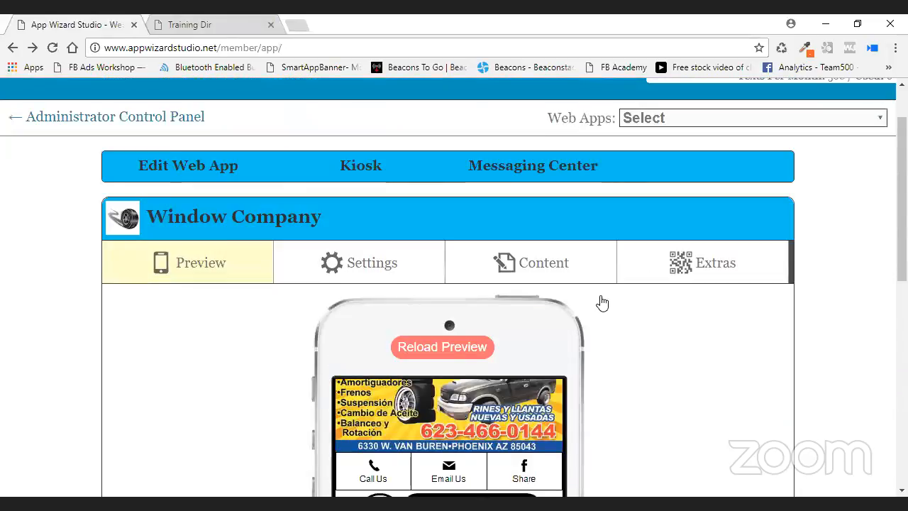
left_click(373, 265)
scroll(500, 270, "down", 5)
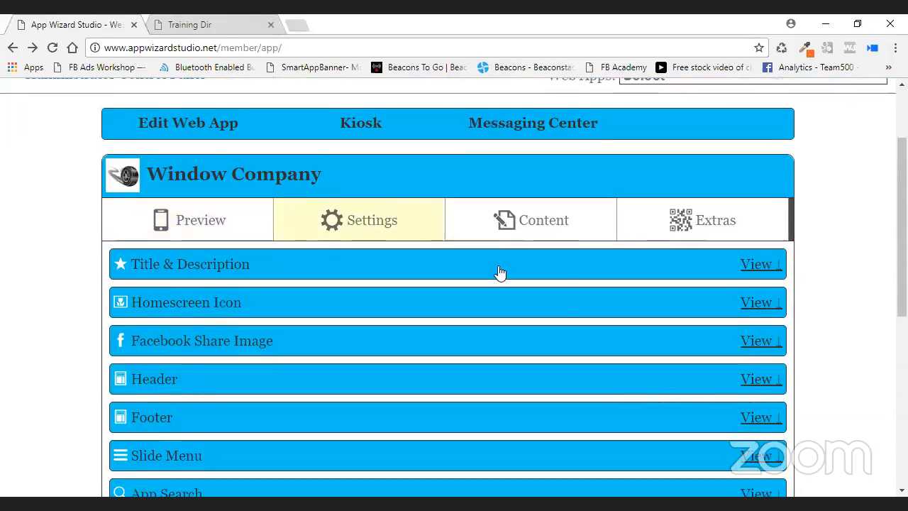
scroll(500, 273, "down", 1)
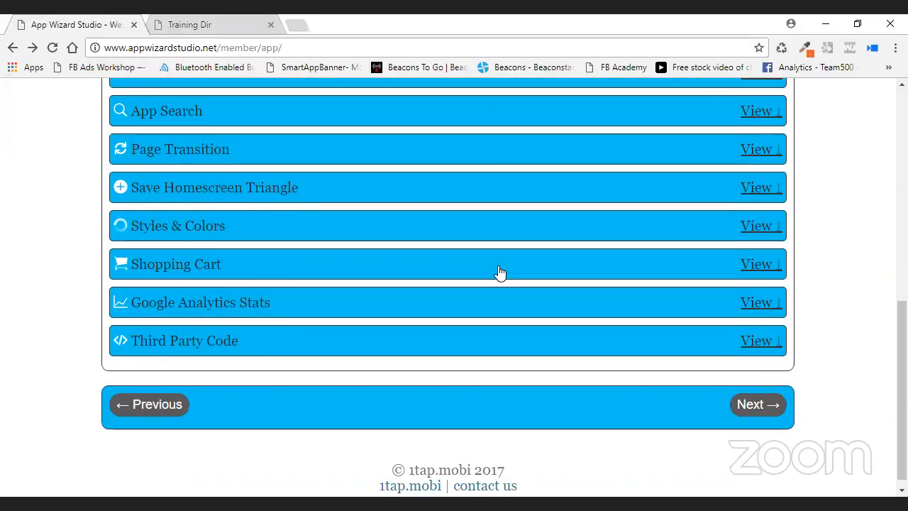
left_click(757, 226)
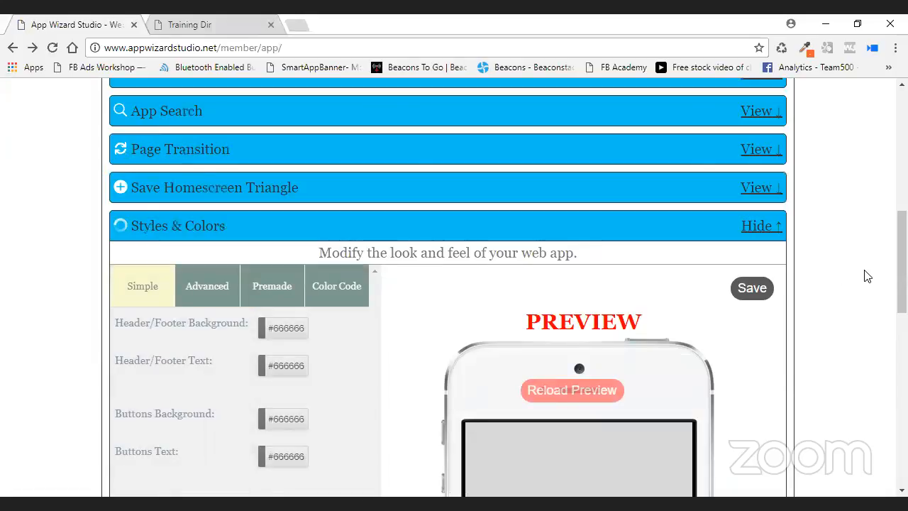
scroll(865, 277, "down", 3)
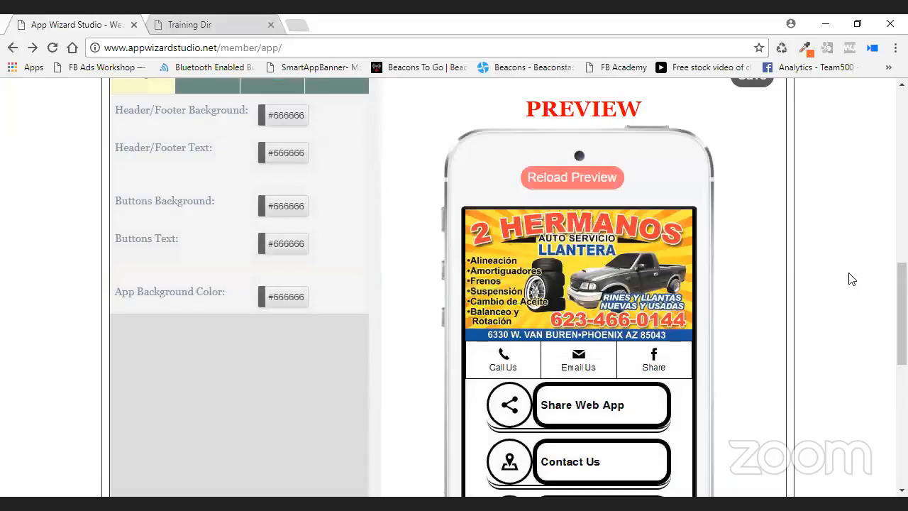
scroll(851, 279, "up", 2)
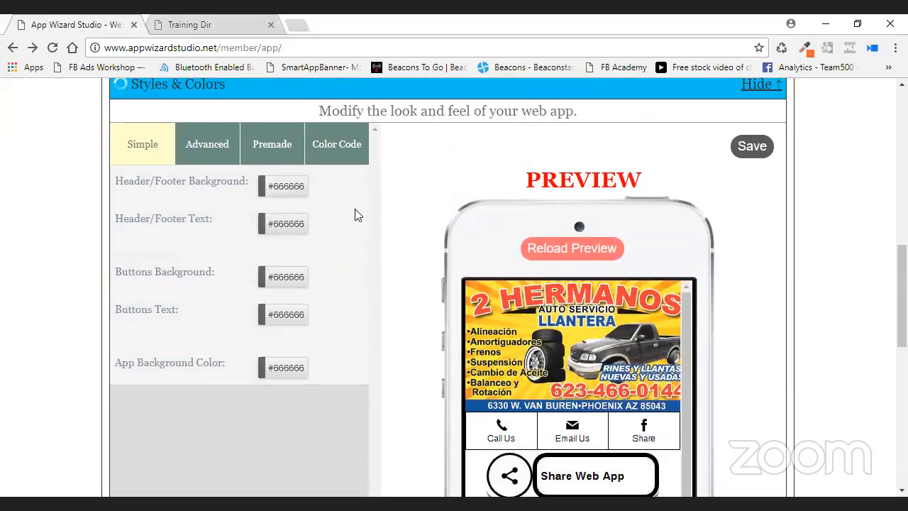
Switch to the advanced style options and scroll through the Styles & Colors sections and preview.
left_click(206, 151)
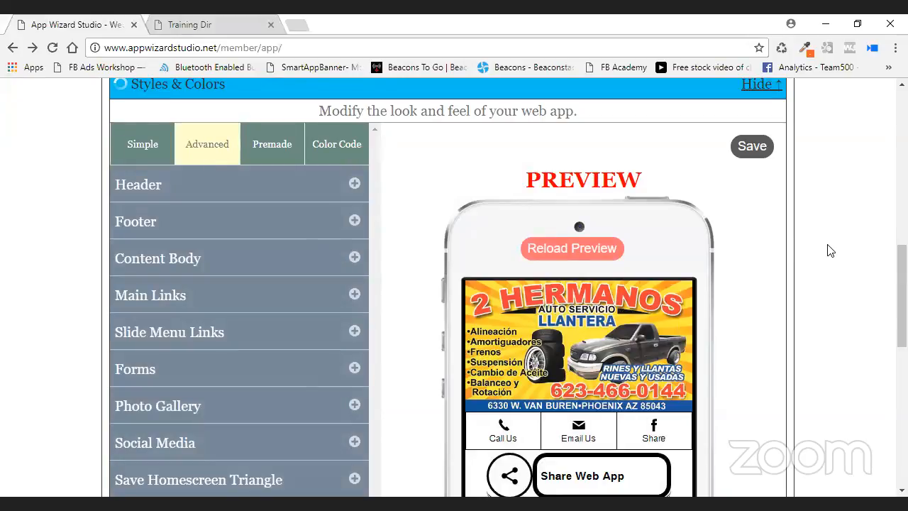
scroll(804, 260, "down", 2)
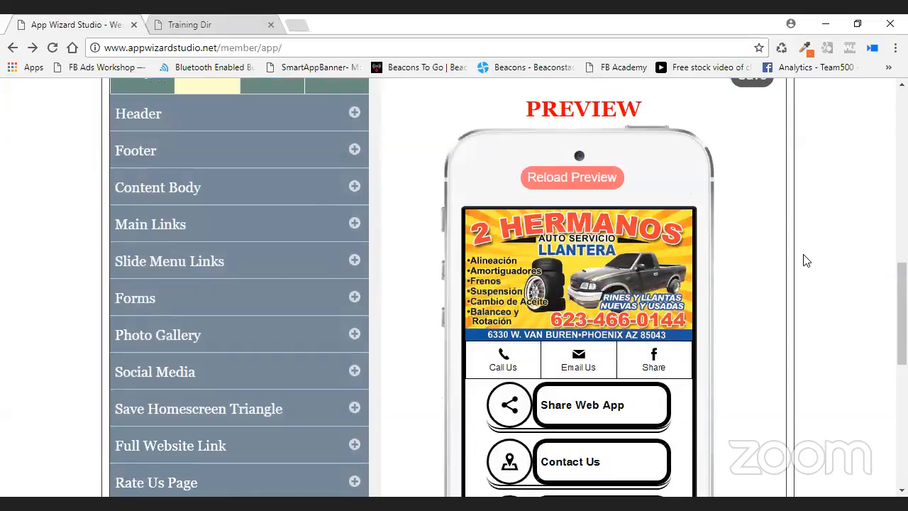
scroll(804, 261, "up", 2)
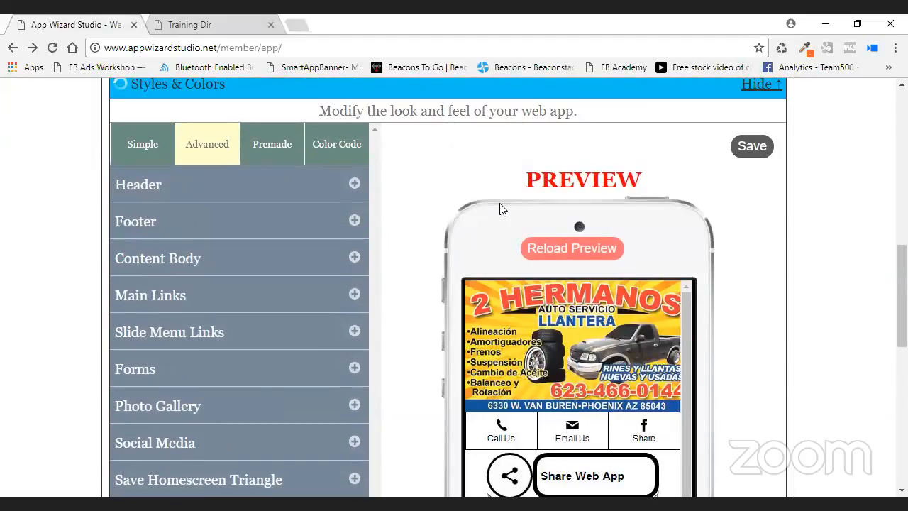
scroll(338, 300, "down", 4)
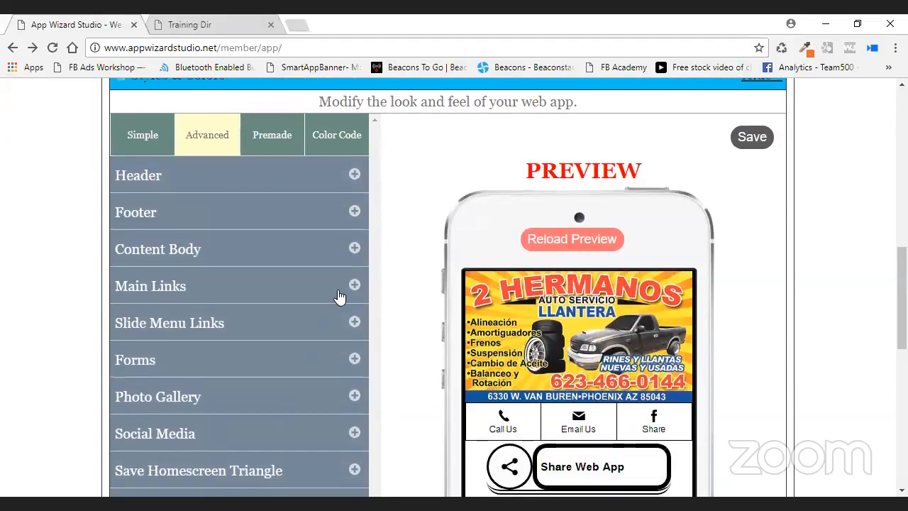
scroll(338, 298, "down", 2)
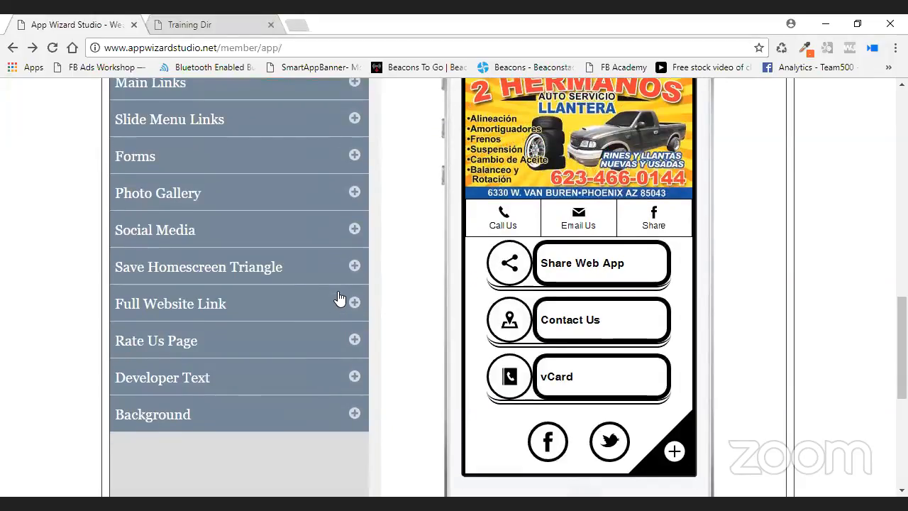
scroll(266, 252, "up", 4)
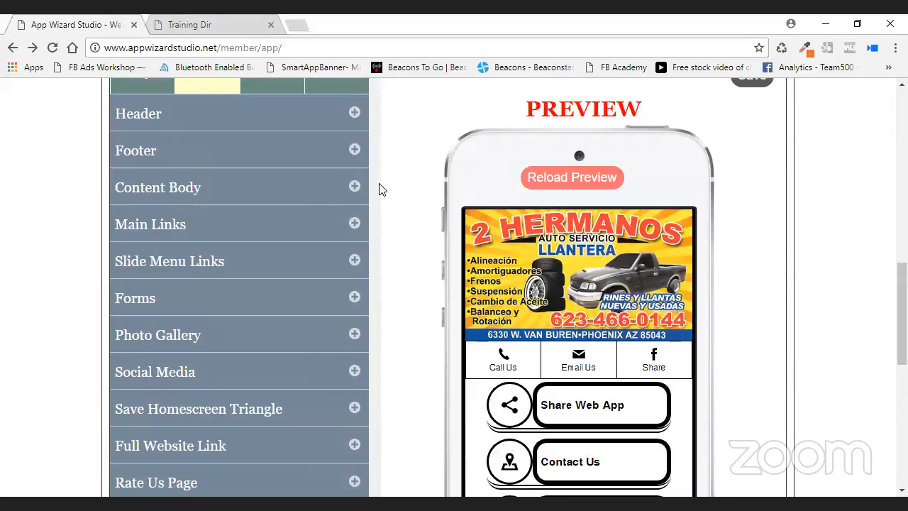
scroll(497, 298, "down", 1)
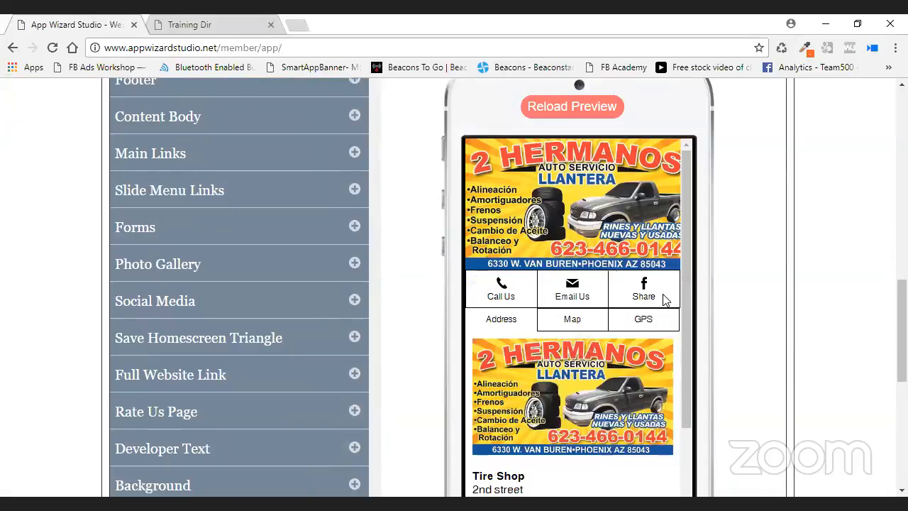
left_click_drag(685, 271, 684, 357)
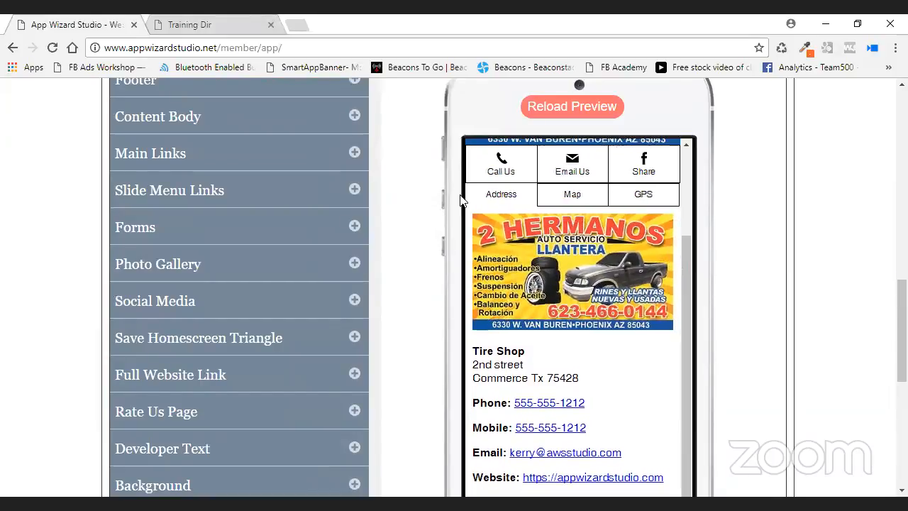
scroll(615, 364, "down", 3)
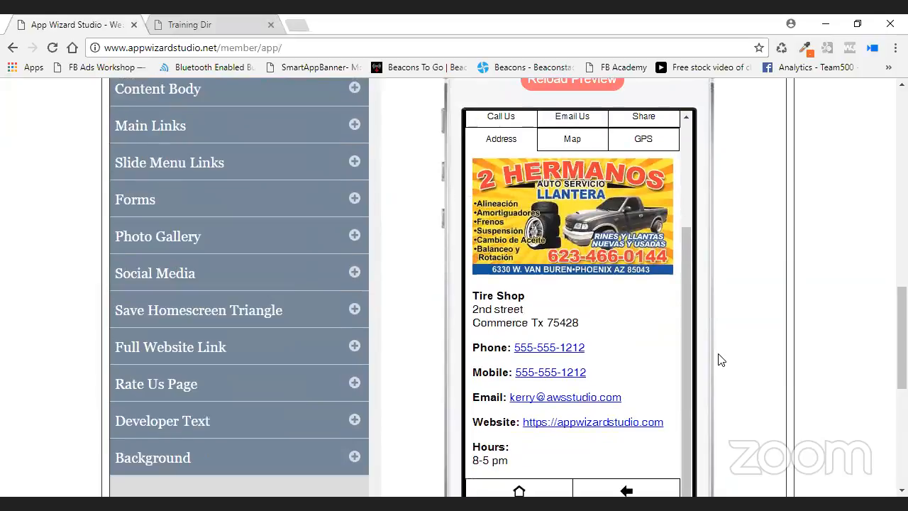
scroll(568, 379, "down", 5)
Return the phone preview to its home screen and scroll through to the Email Us form.
left_click(518, 380)
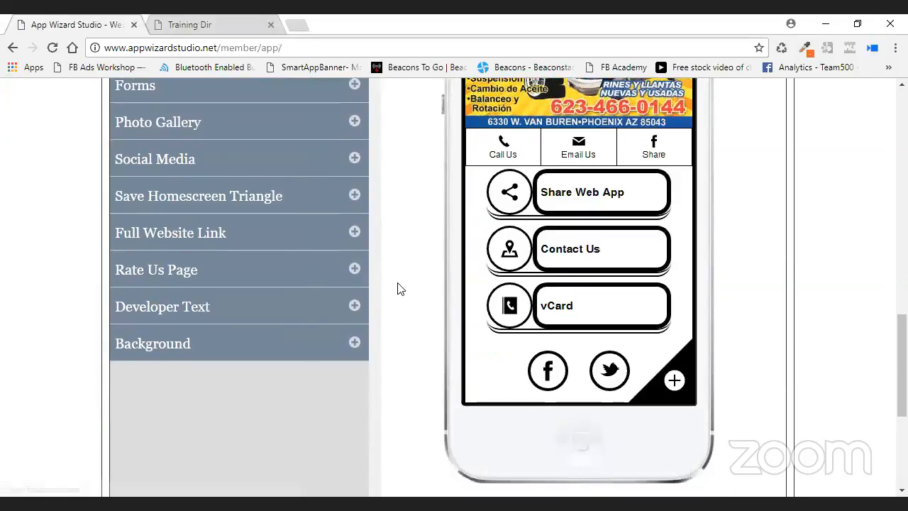
scroll(400, 288, "up", 3)
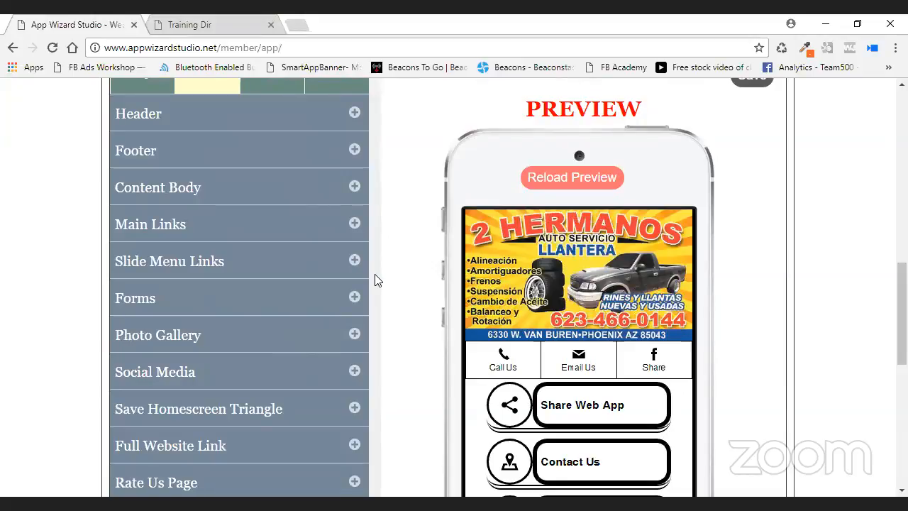
scroll(376, 280, "down", 1)
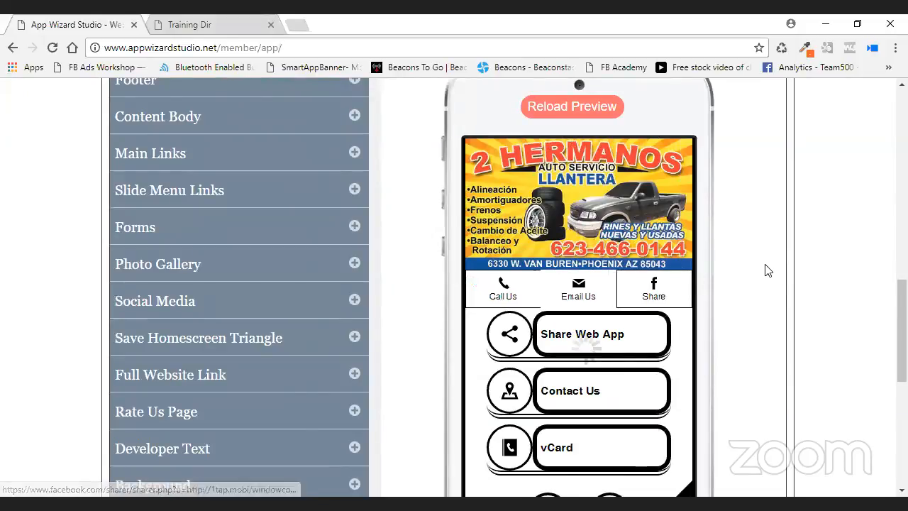
scroll(764, 268, "down", 2)
left_click_drag(688, 168, 679, 300)
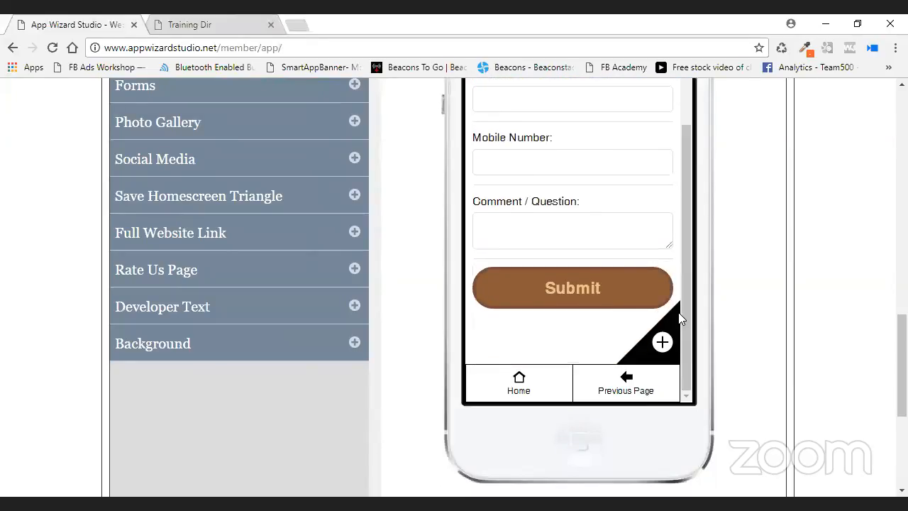
scroll(733, 296, "up", 1)
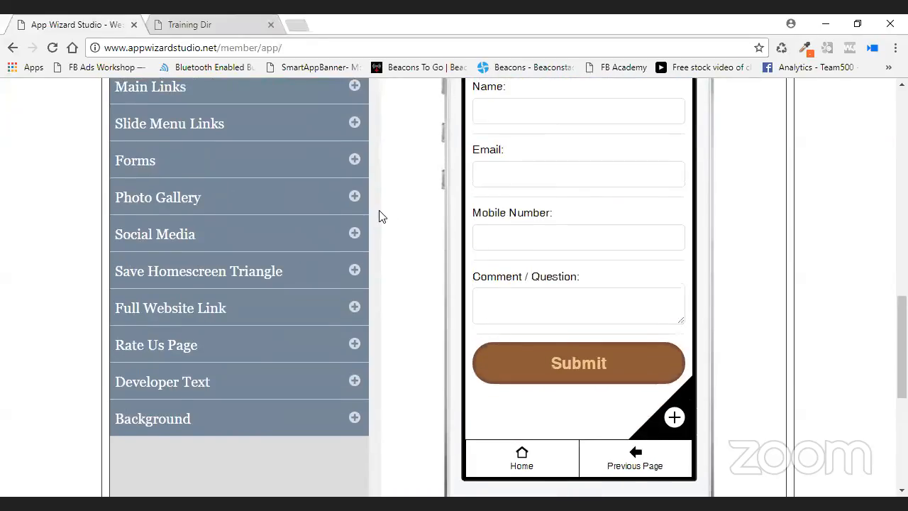
scroll(379, 211, "up", 1)
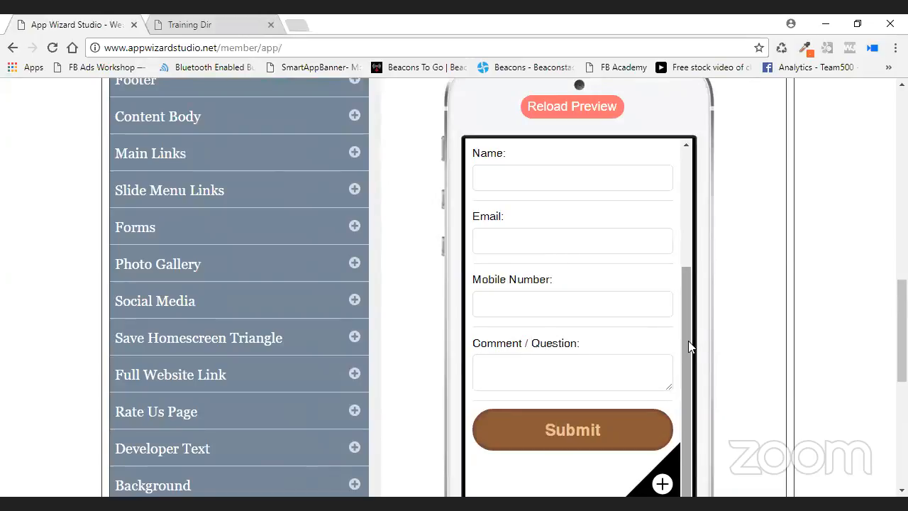
scroll(686, 276, "up", 2)
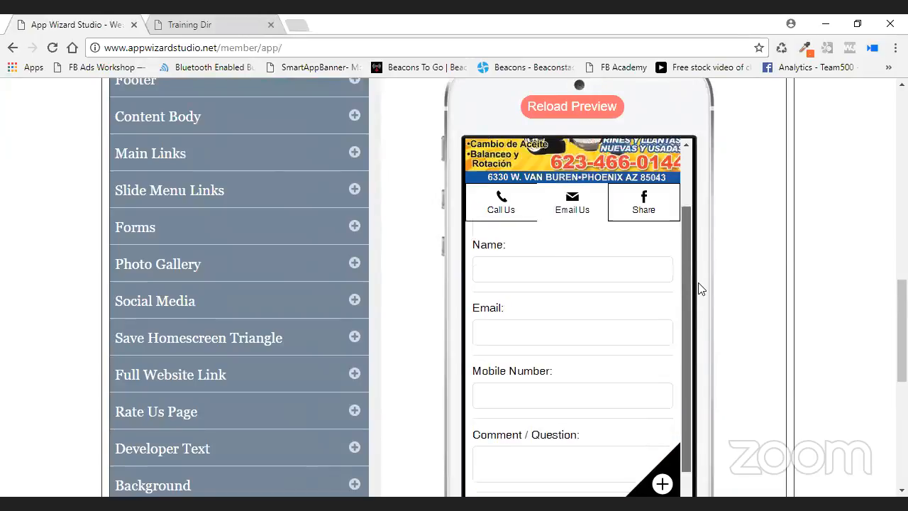
Type 'dfsdfsdf' into the contact form's Name field, then browse the Social Media and Save Homescreen settings.
left_click(516, 263)
type("dfsdfsdf")
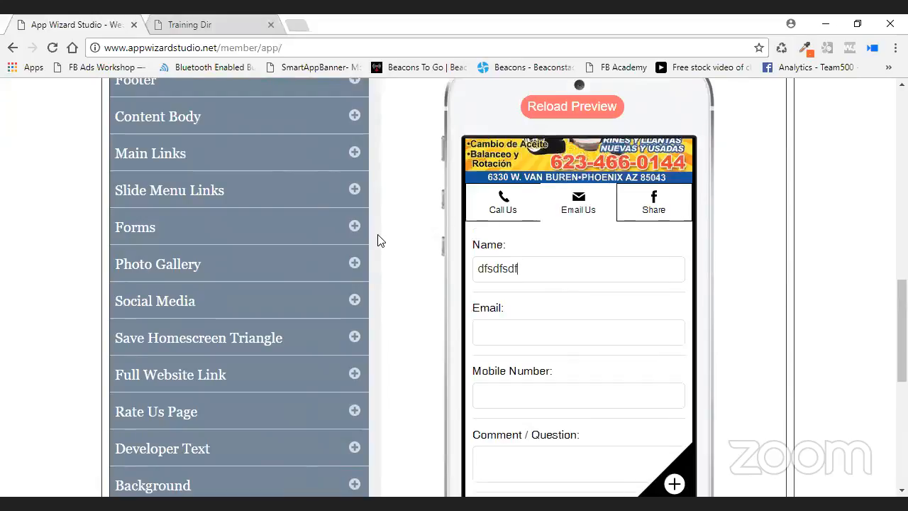
left_click(355, 303)
scroll(581, 300, "down", 2)
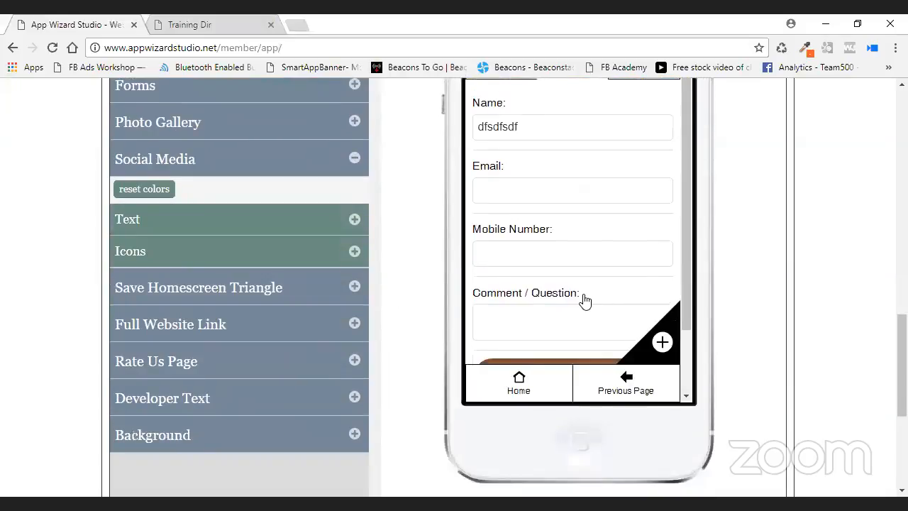
left_click(532, 387)
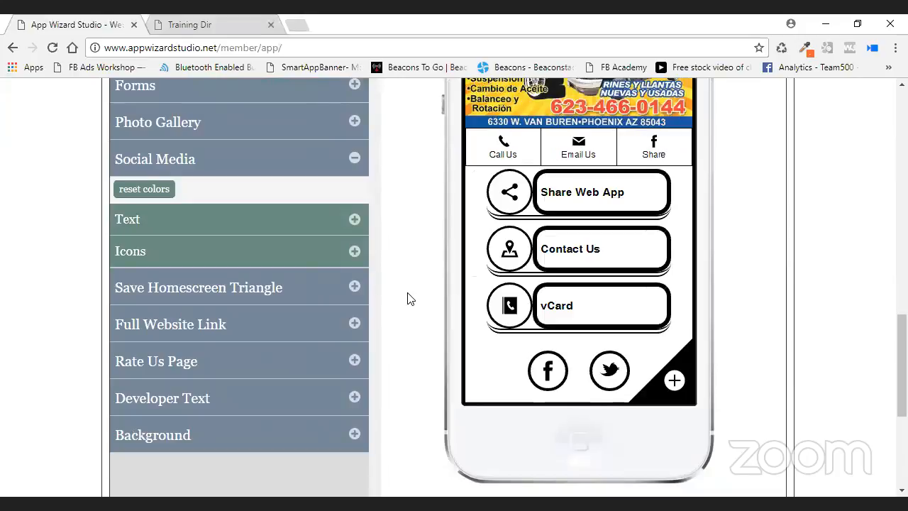
left_click(355, 287)
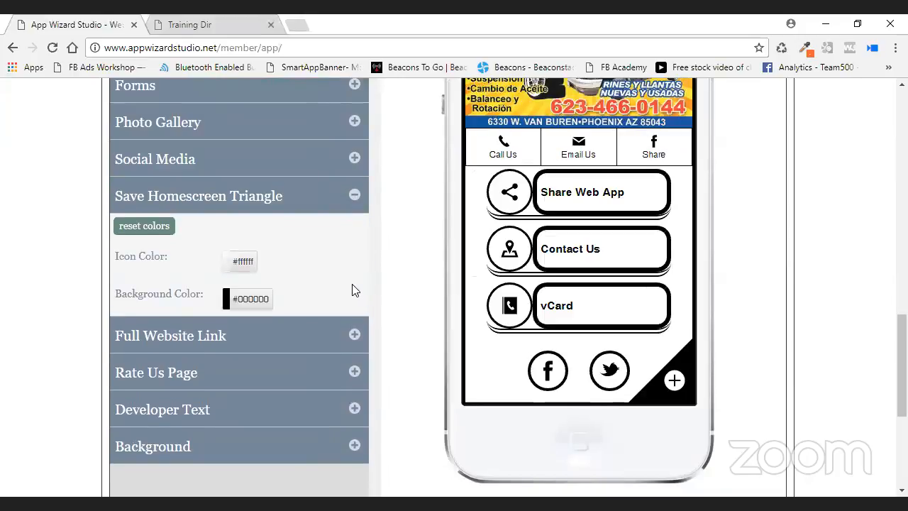
scroll(683, 312, "down", 1)
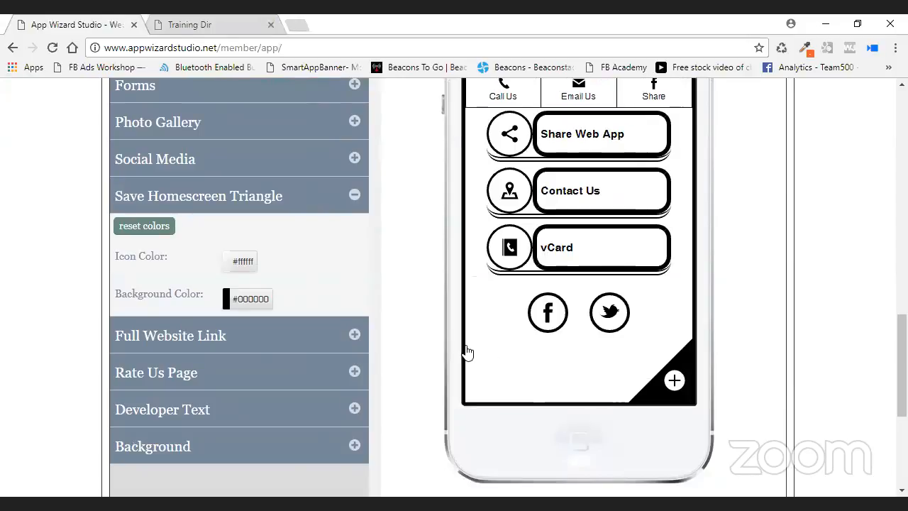
Expand the Developer Text settings and set its text colour to black #000000.
left_click(359, 417)
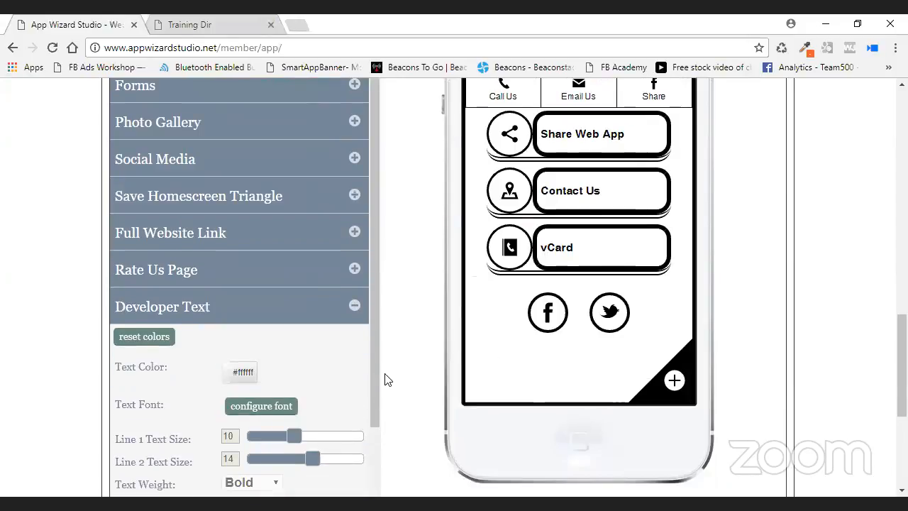
scroll(385, 379, "down", 1)
left_click_drag(372, 317, 371, 403)
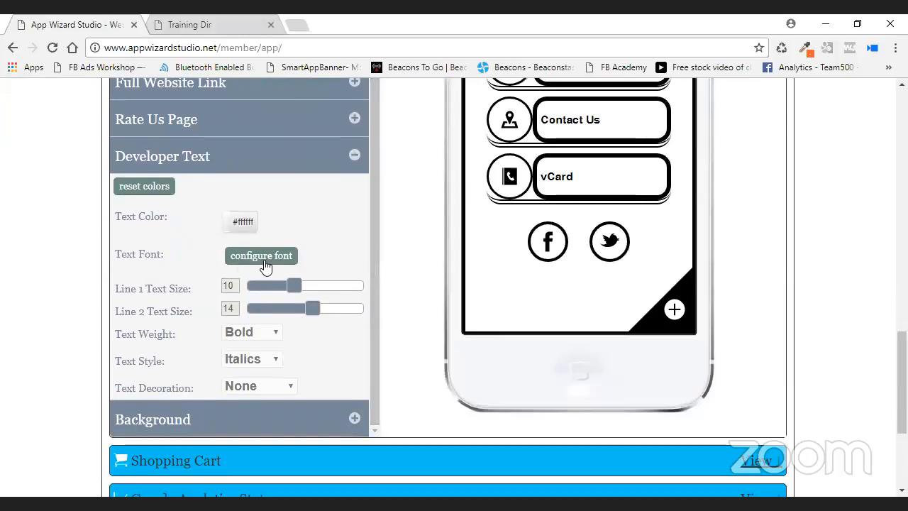
left_click(244, 222)
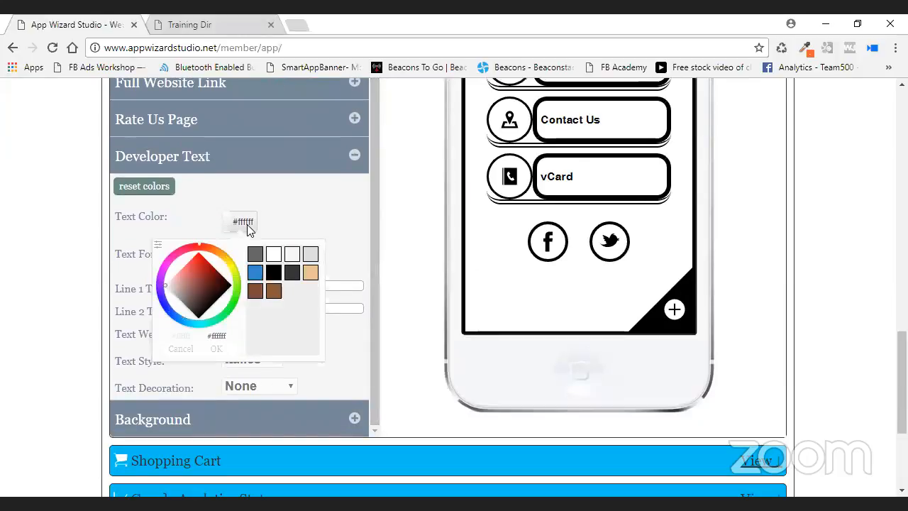
left_click(273, 273)
left_click(601, 347)
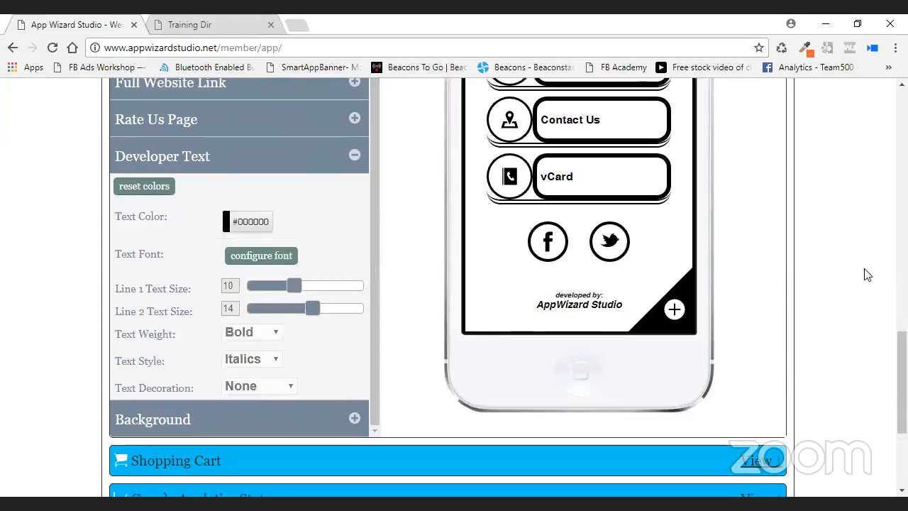
scroll(778, 186, "up", 4)
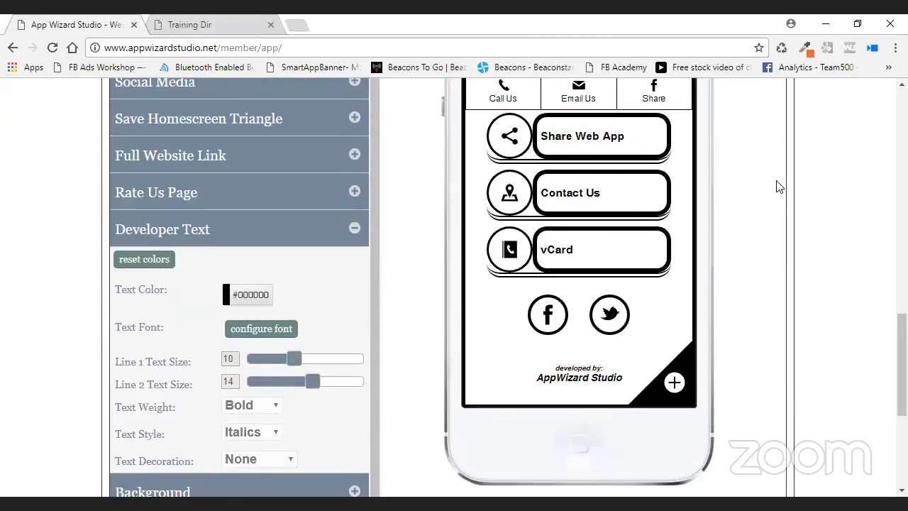
scroll(384, 239, "up", 2)
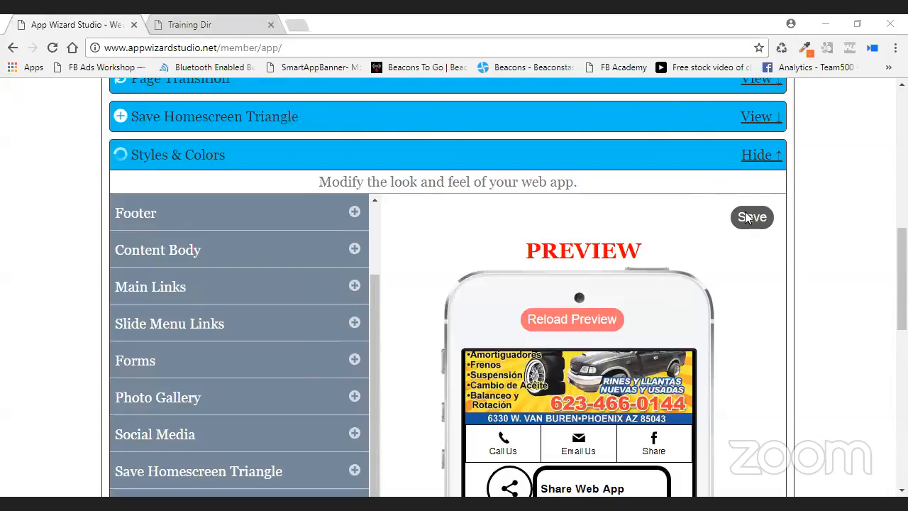
scroll(805, 201, "down", 1)
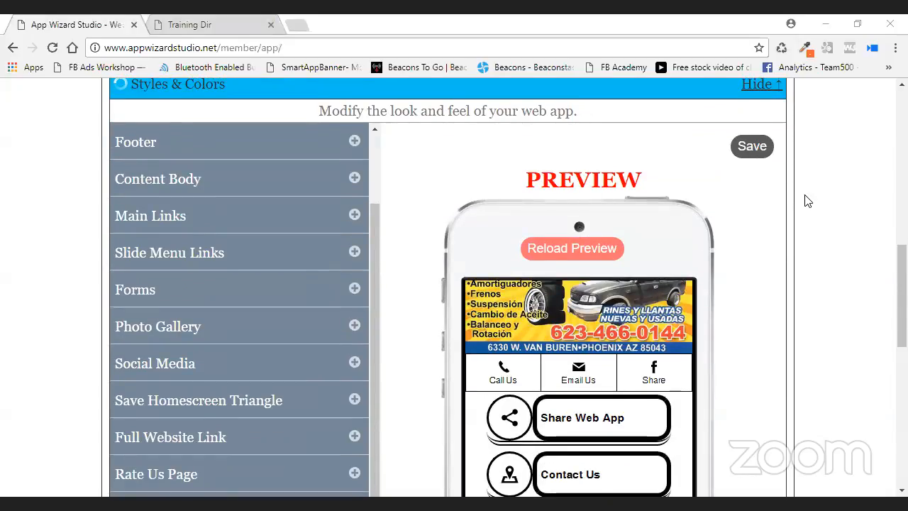
mouse_move(691, 374)
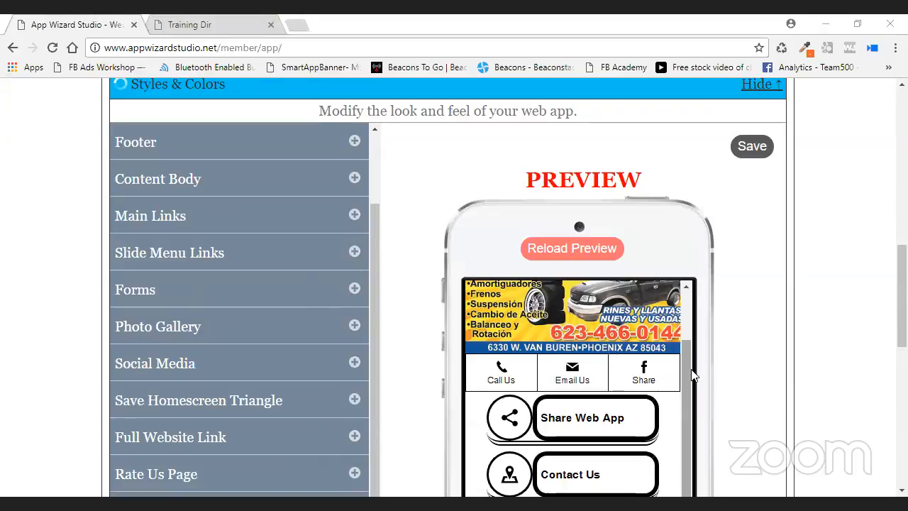
scroll(692, 375, "up", 2)
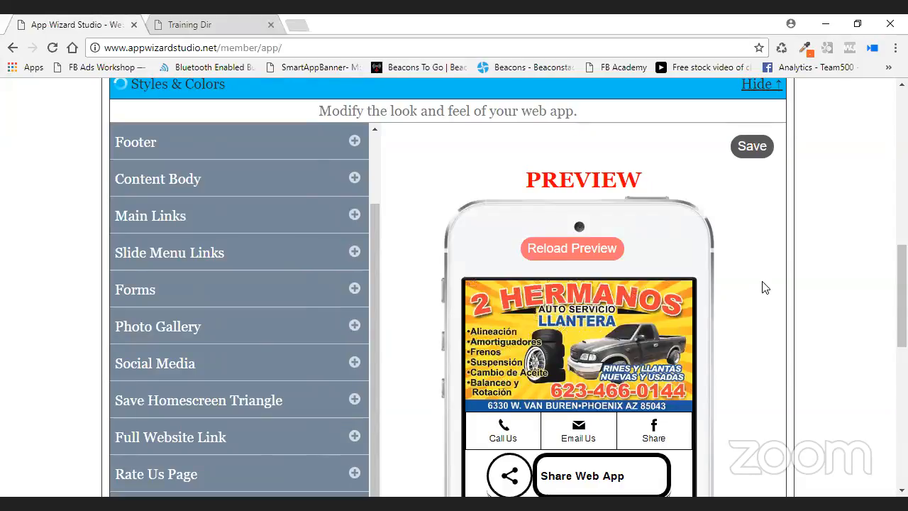
Search Google for 'colorzilla chrome' and open the official ColorZilla for Chrome page.
left_click(252, 32)
key("ctrl+l")
type("color")
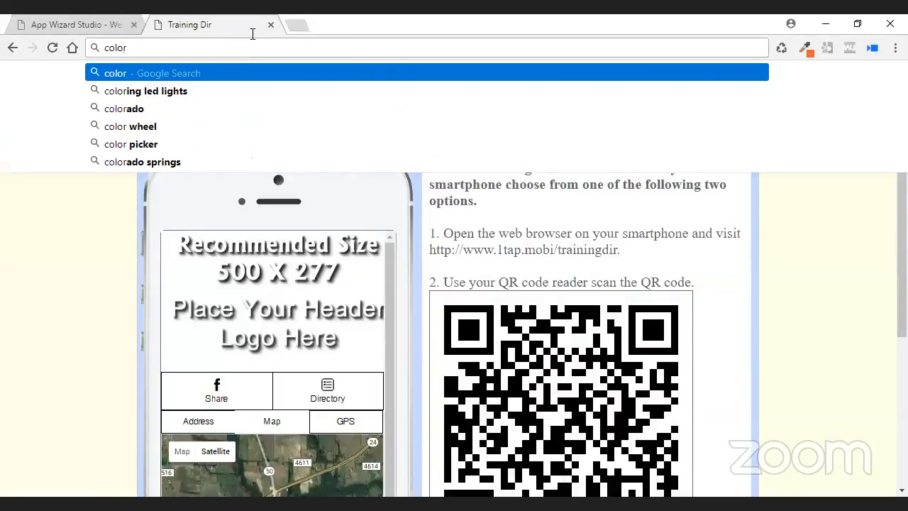
type("zilla")
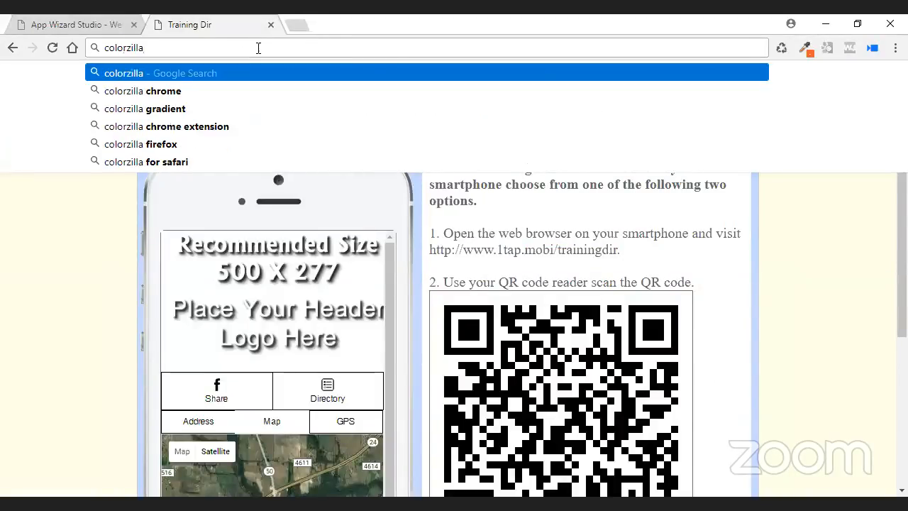
key("Down")
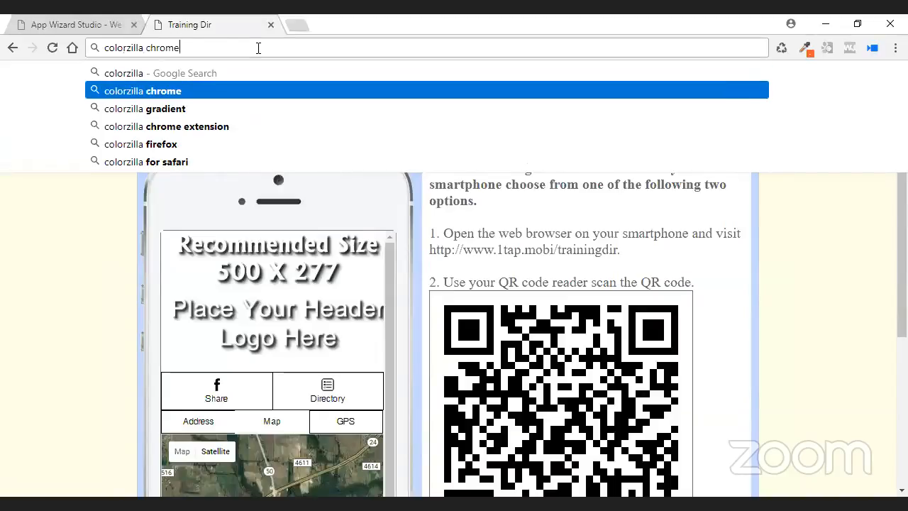
key("Return")
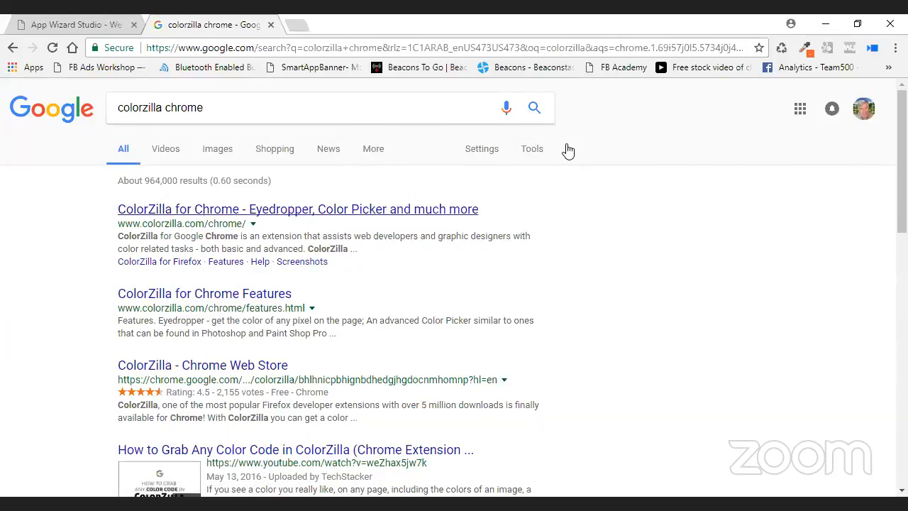
left_click(487, 220)
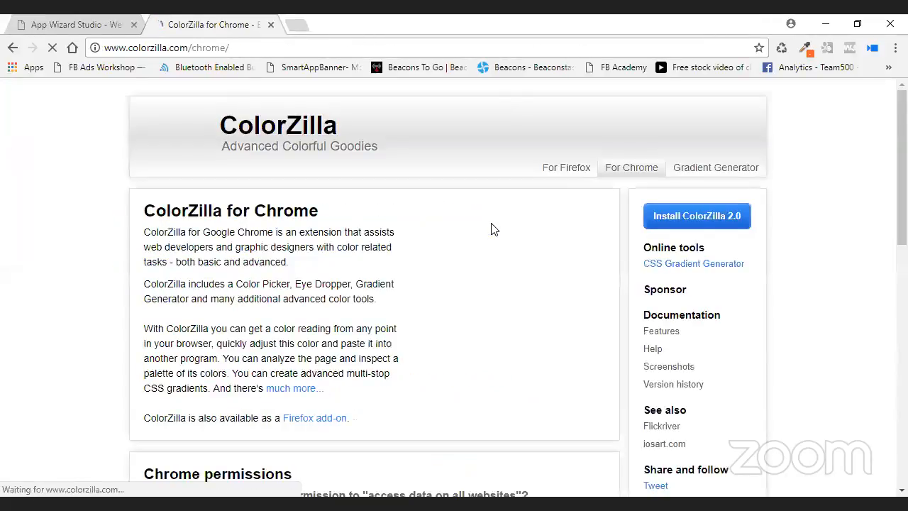
Read through the ColorZilla for Chrome page, then close its tab to return to App Wizard Studio.
scroll(491, 231, "down", 1)
scroll(488, 231, "down", 3)
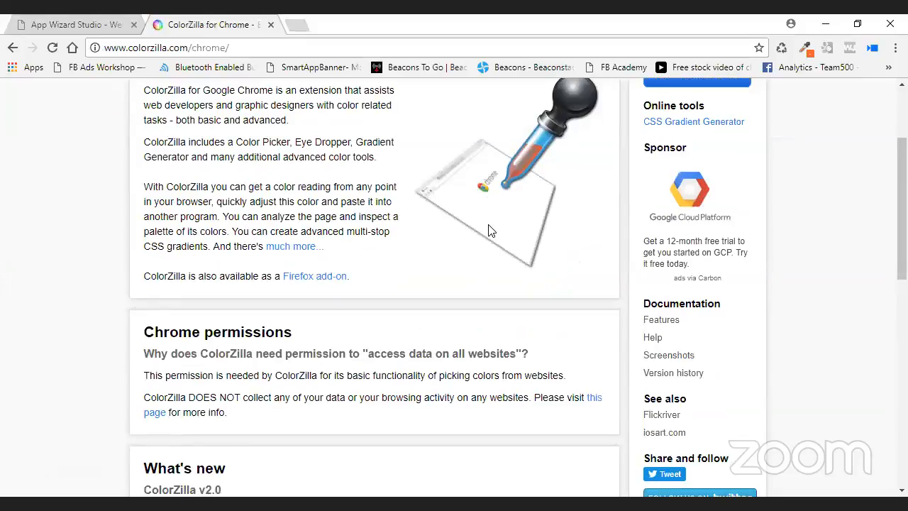
scroll(488, 231, "down", 6)
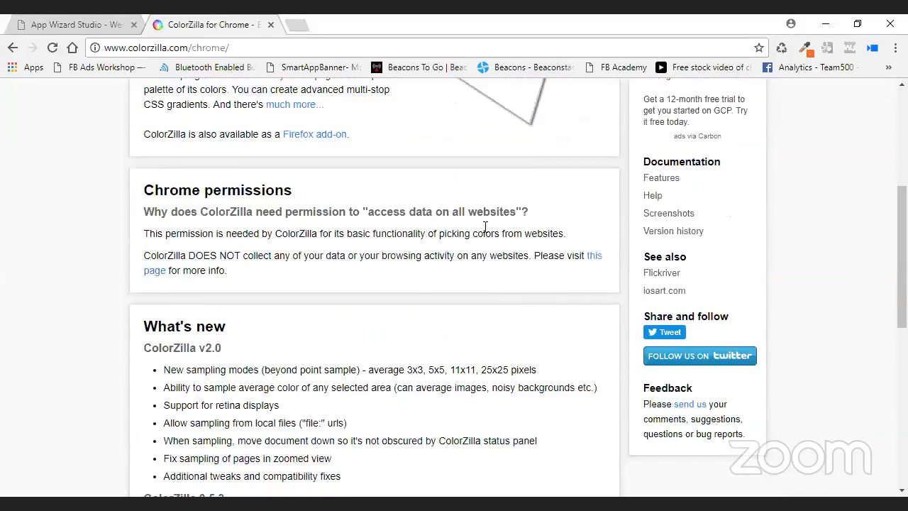
scroll(478, 235, "up", 10)
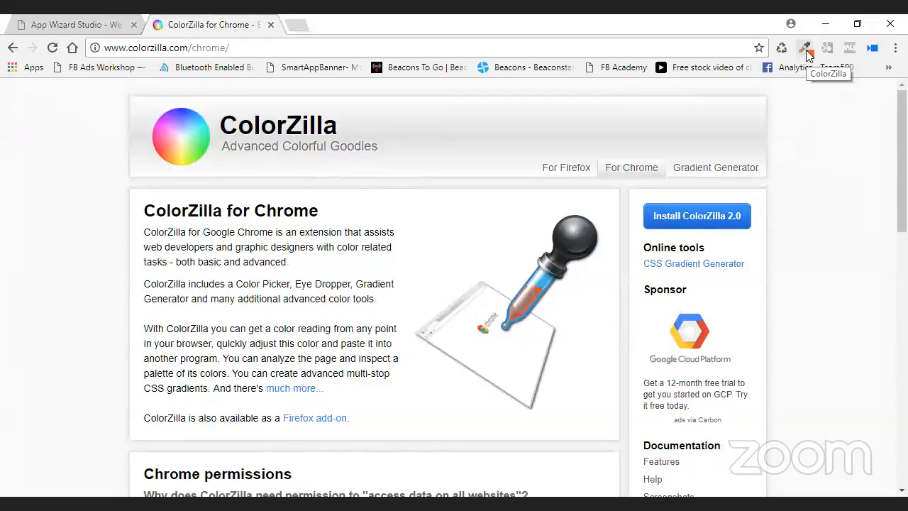
left_click(271, 25)
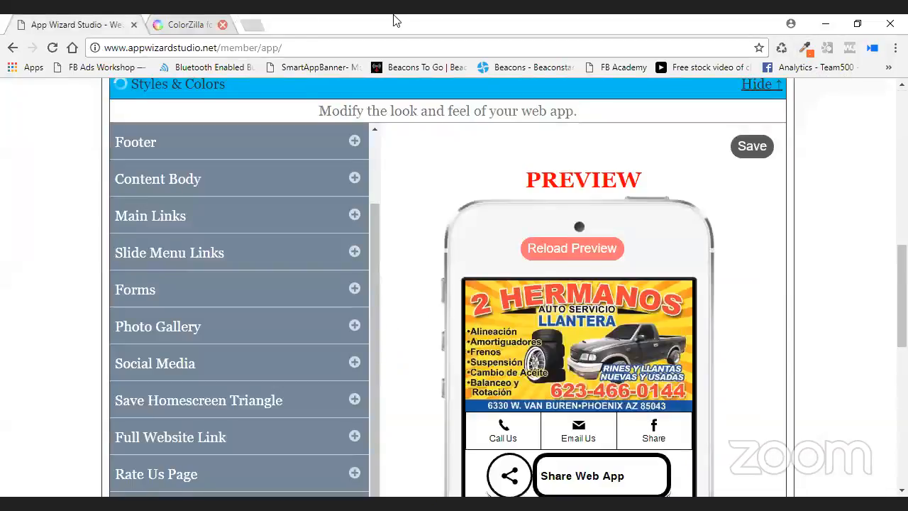
Set ColorZilla's sampling to 5x5 average and copy the banner's red #F14239 from the preview.
scroll(849, 291, "down", 1)
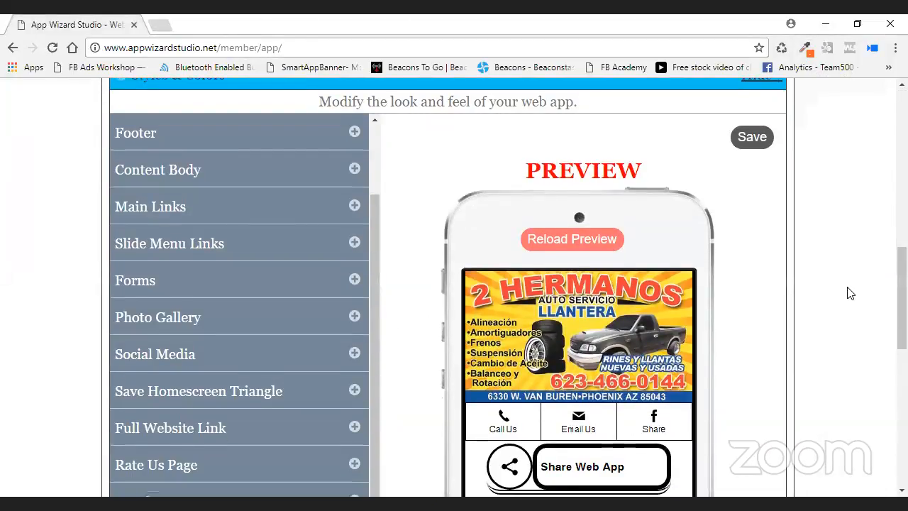
left_click(805, 51)
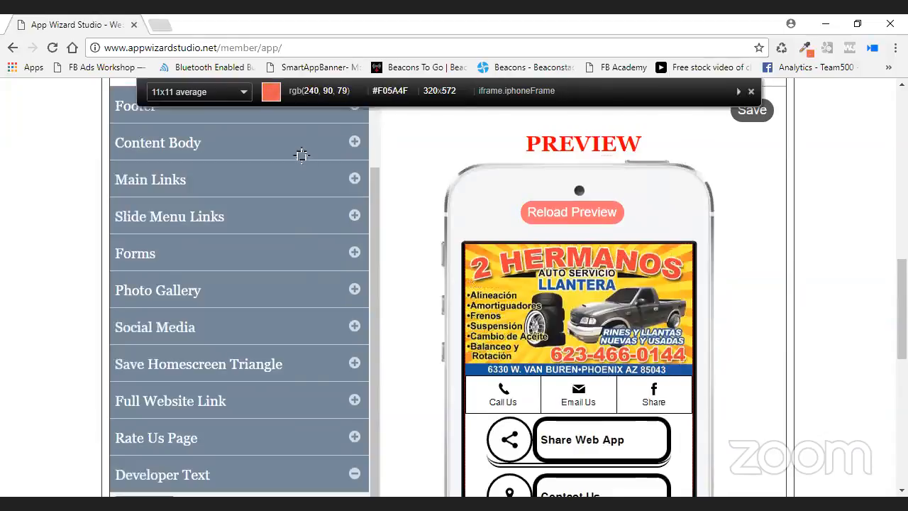
left_click(227, 91)
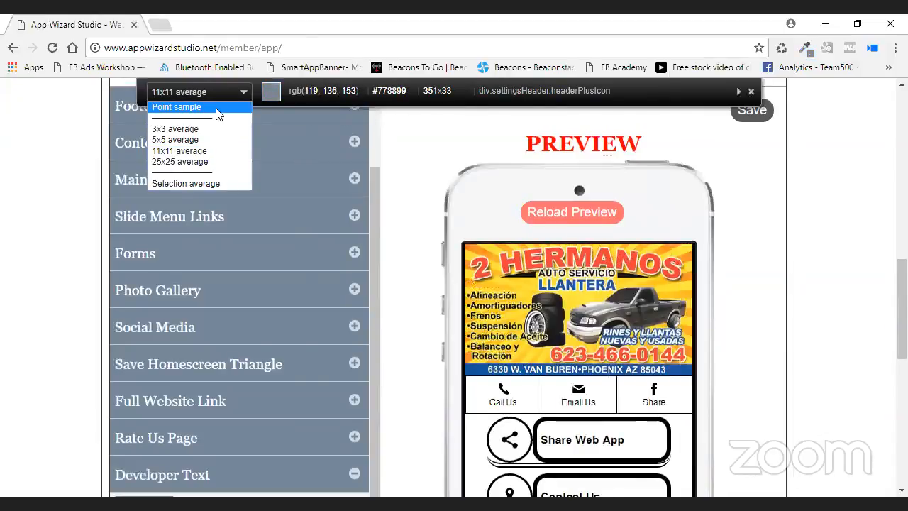
left_click(203, 141)
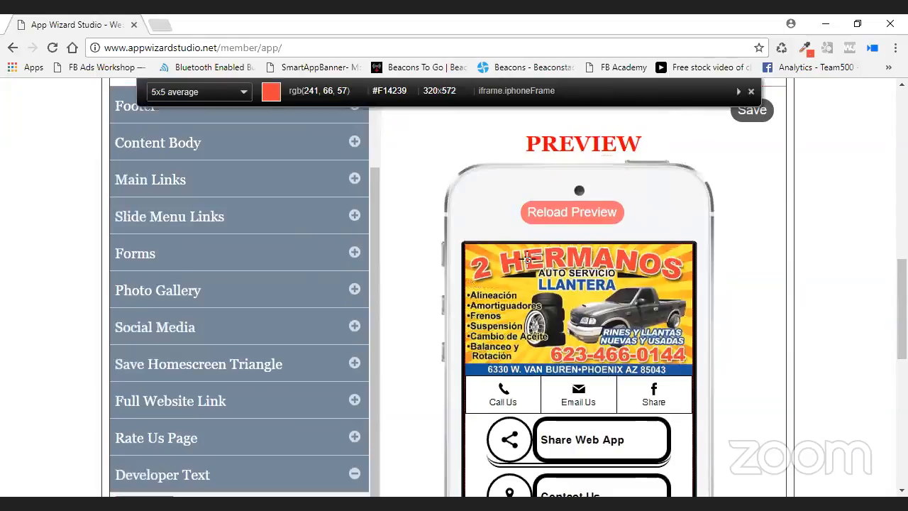
left_click(526, 258)
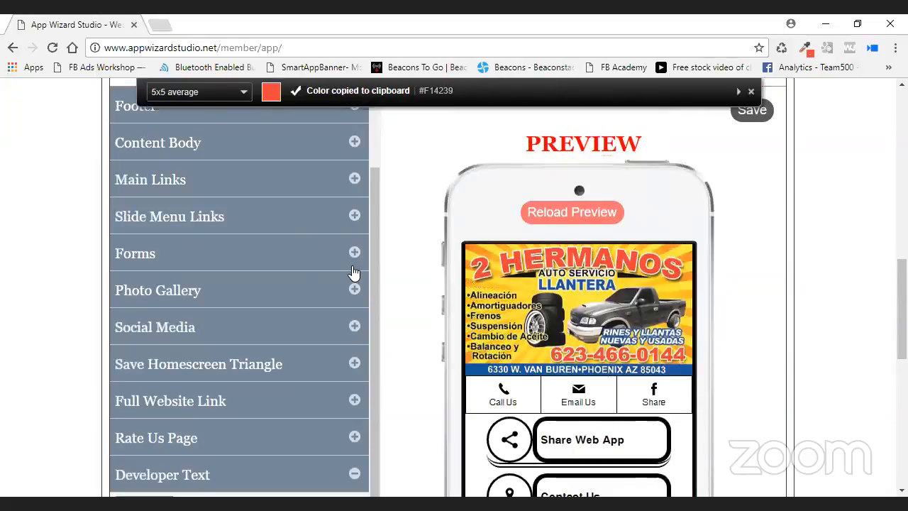
scroll(424, 107, "down", 1)
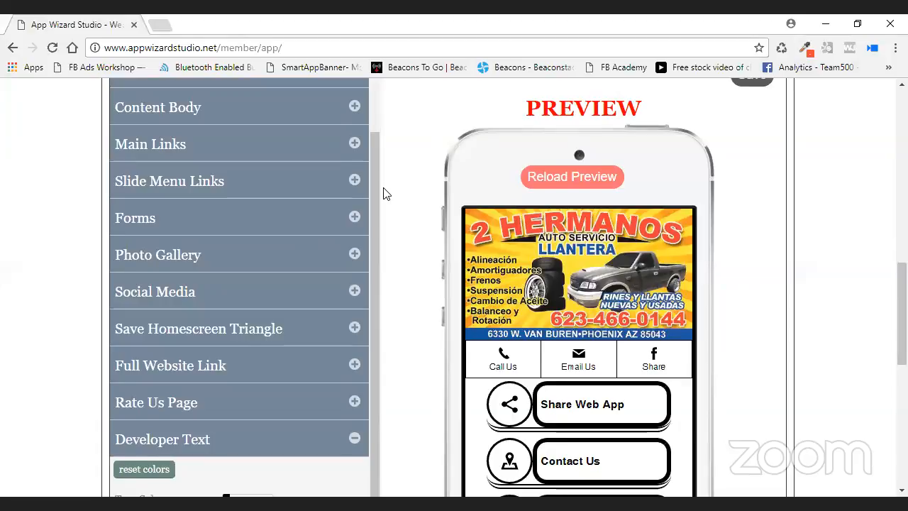
scroll(379, 183, "down", 2)
scroll(379, 183, "up", 3)
scroll(378, 185, "up", 5)
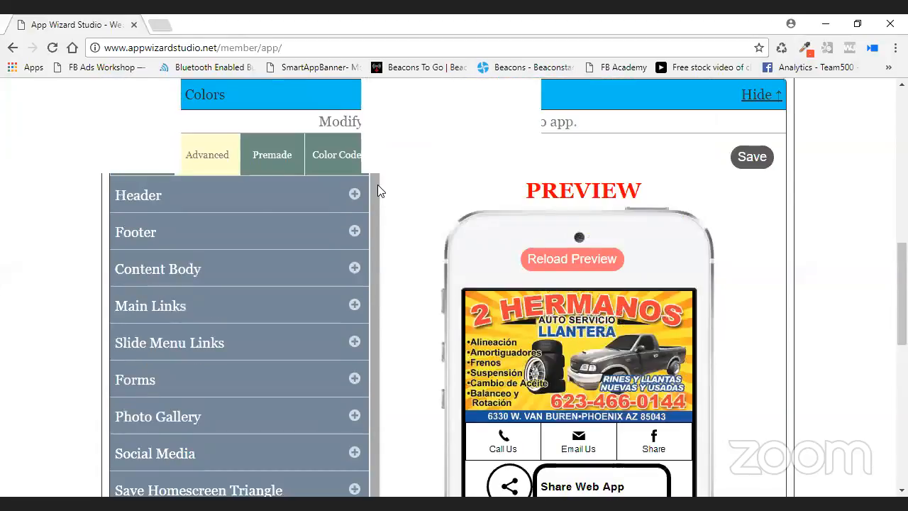
Paste the red #F14239 as the Tab Bar background colour.
scroll(388, 248, "down", 3)
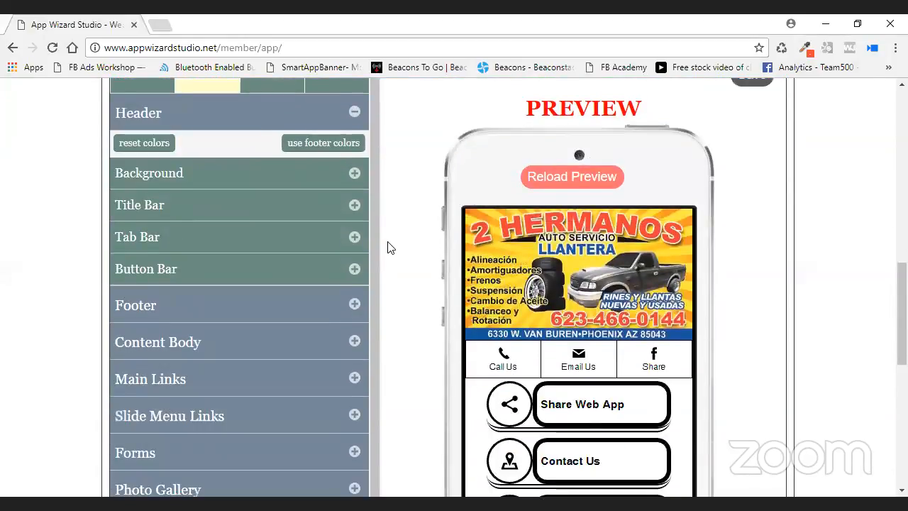
left_click(354, 166)
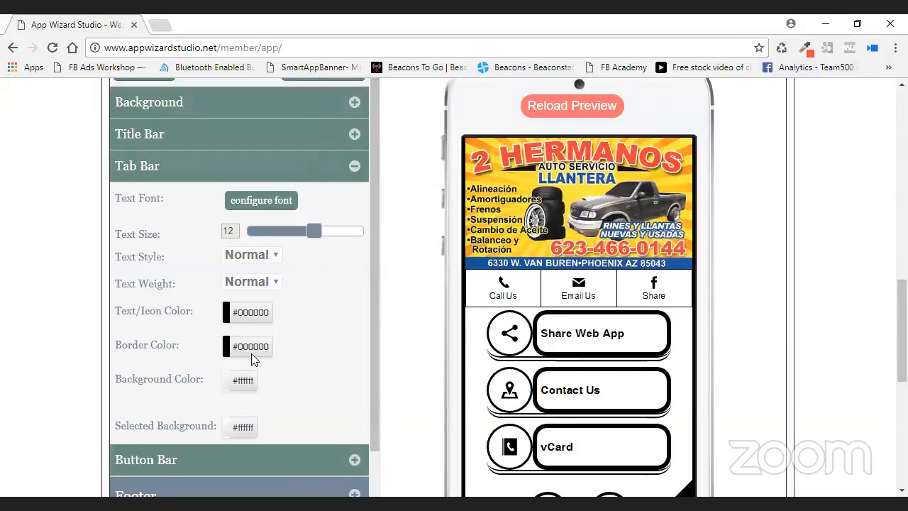
left_click(247, 383)
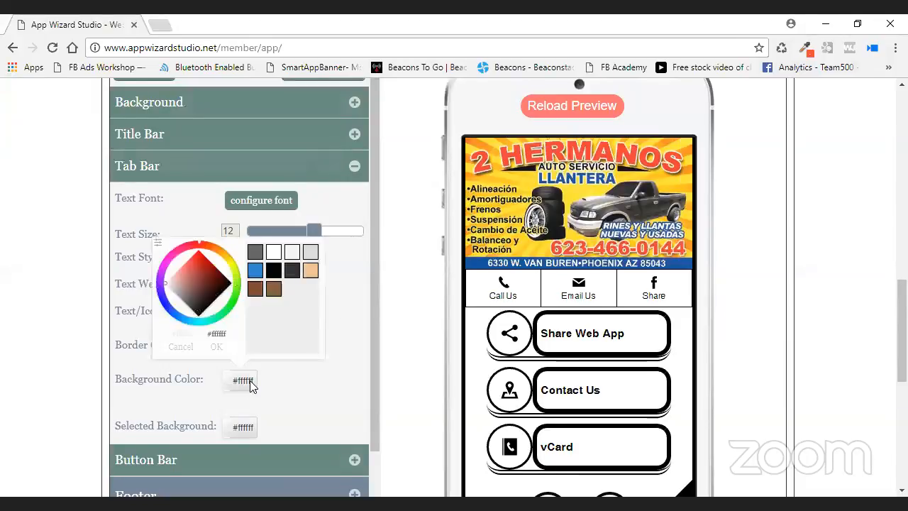
left_click(157, 243)
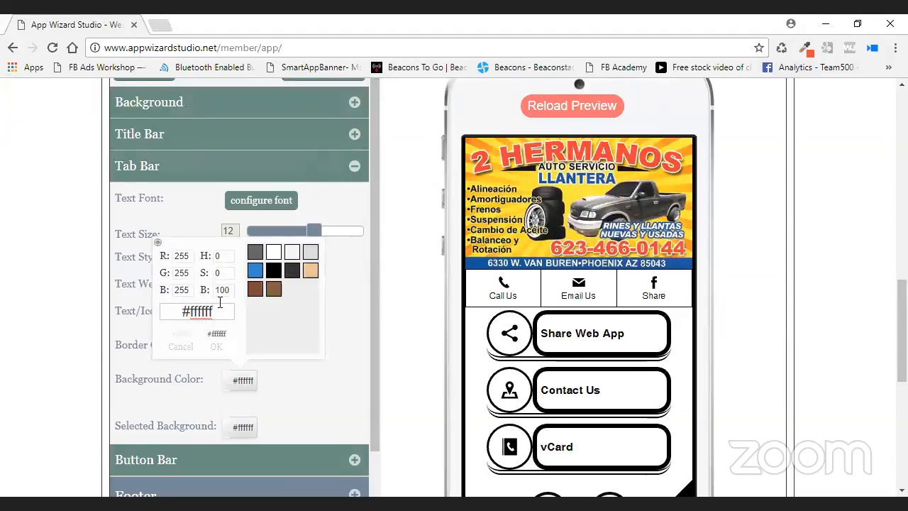
left_click_drag(213, 312, 142, 312)
key("ctrl+v")
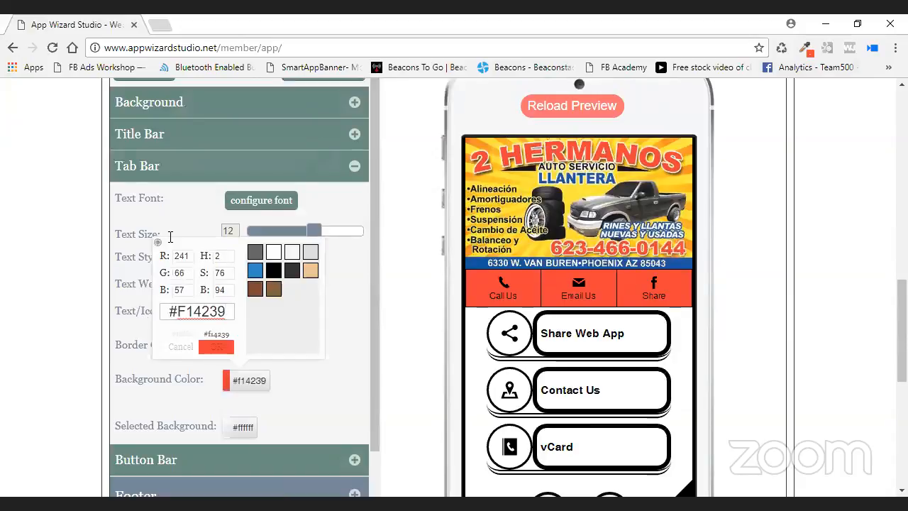
left_click(247, 347)
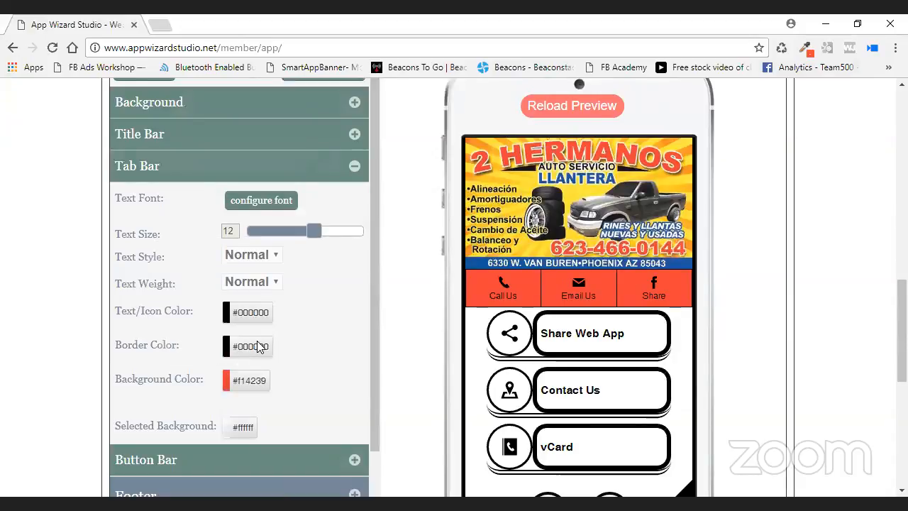
left_click(260, 389)
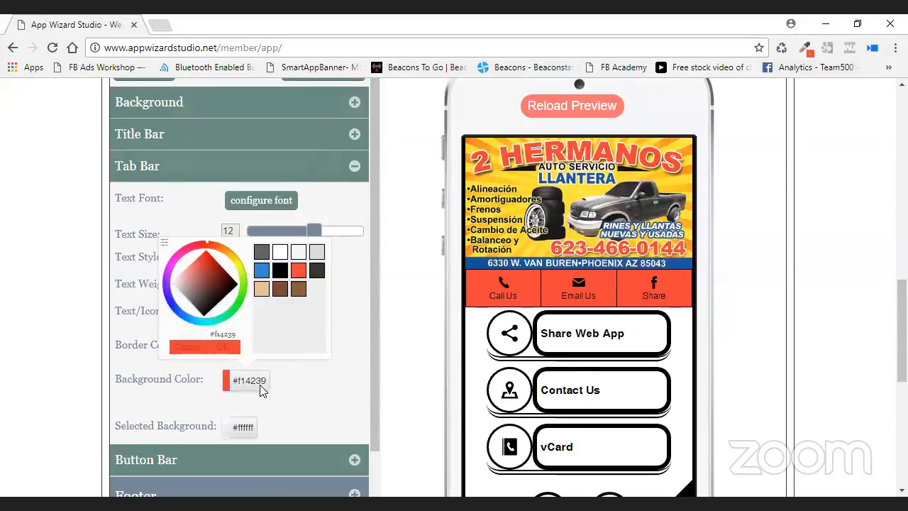
left_click(234, 349)
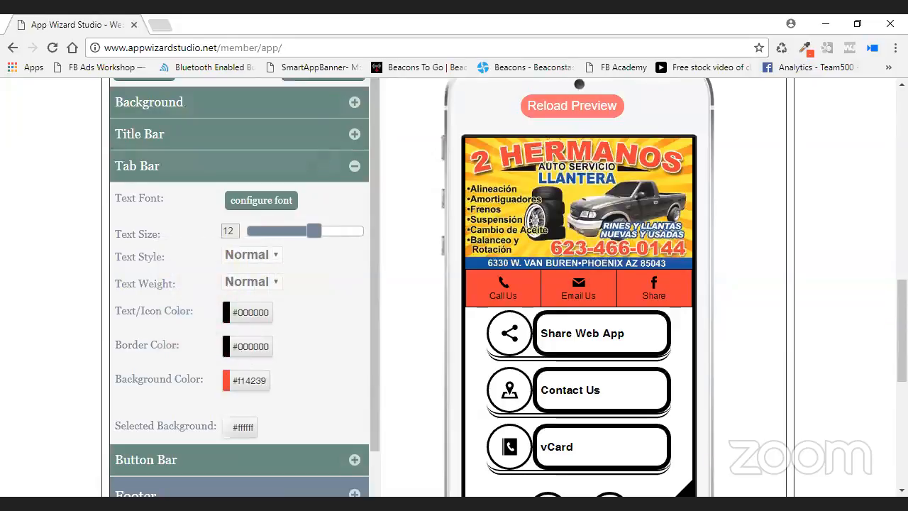
Copy the banner's yellow #FCEA3E and apply it to the tab bar border, text and icons.
left_click(804, 48)
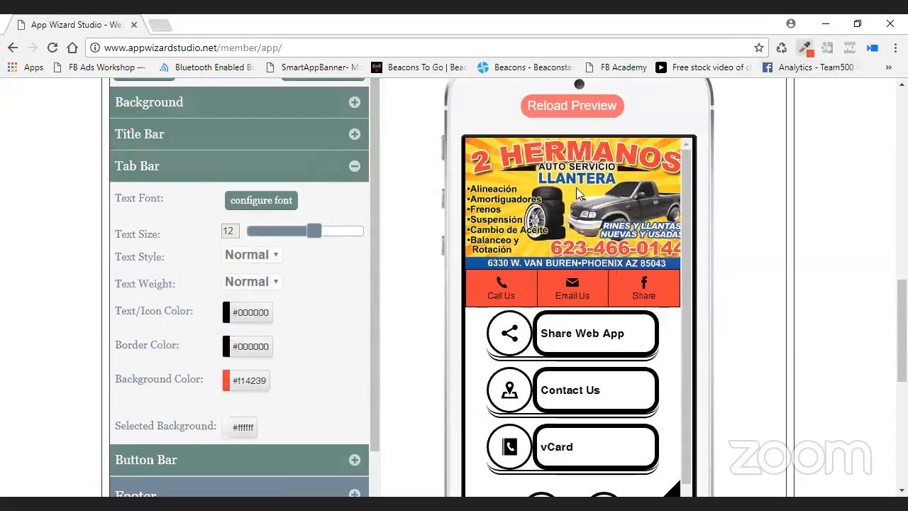
left_click(578, 227)
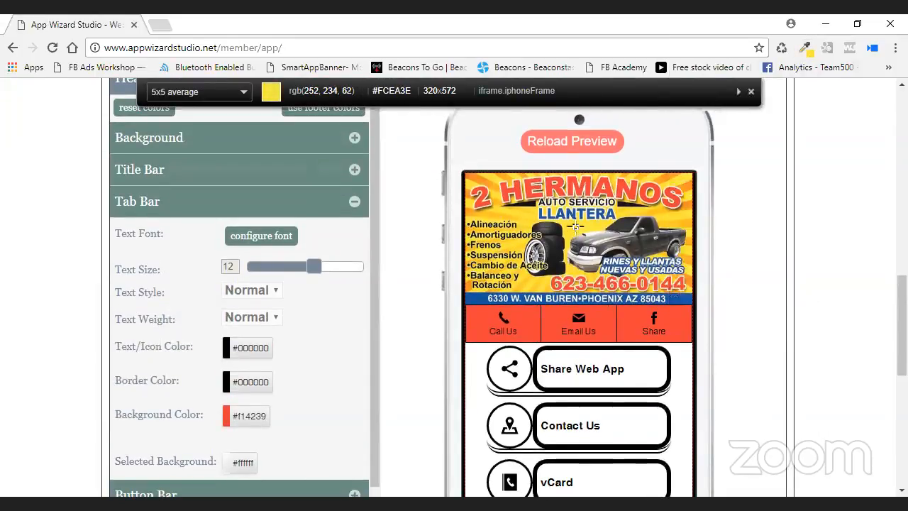
left_click(574, 225)
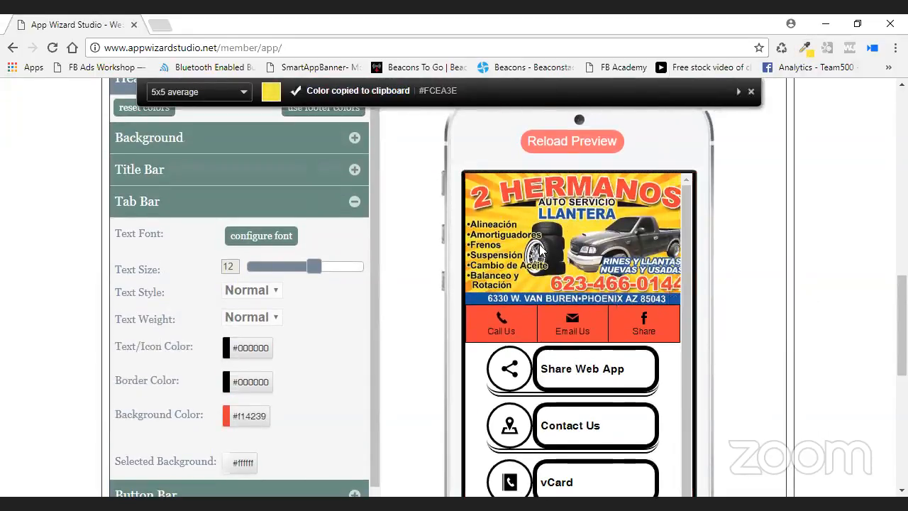
left_click(245, 382)
left_click(165, 244)
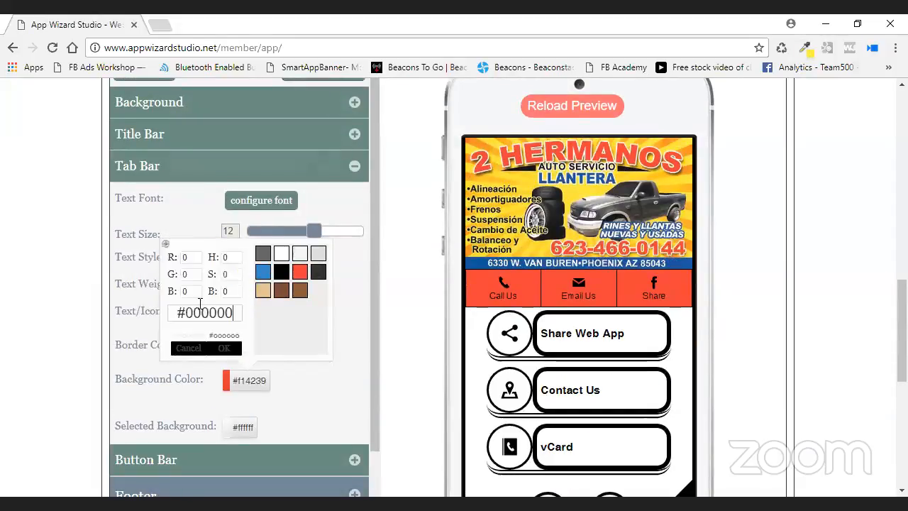
left_click_drag(236, 313, 177, 314)
key("ctrl+v")
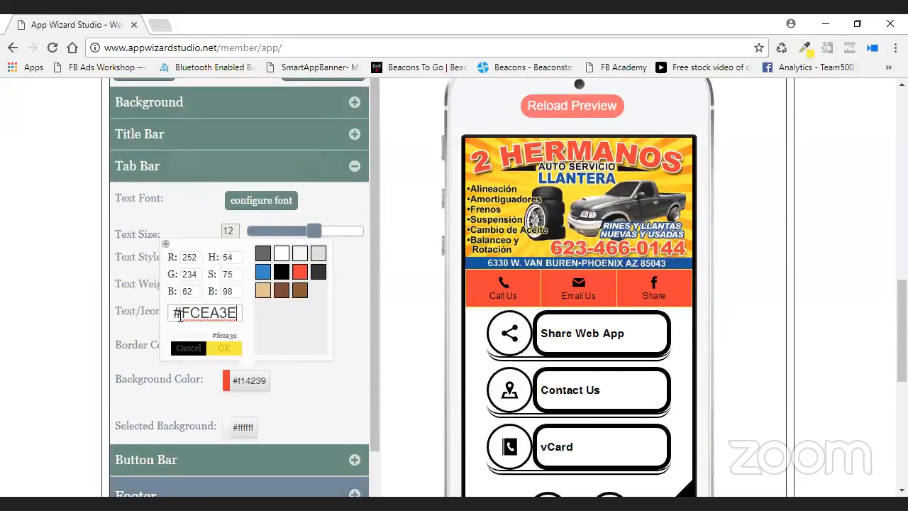
left_click(223, 348)
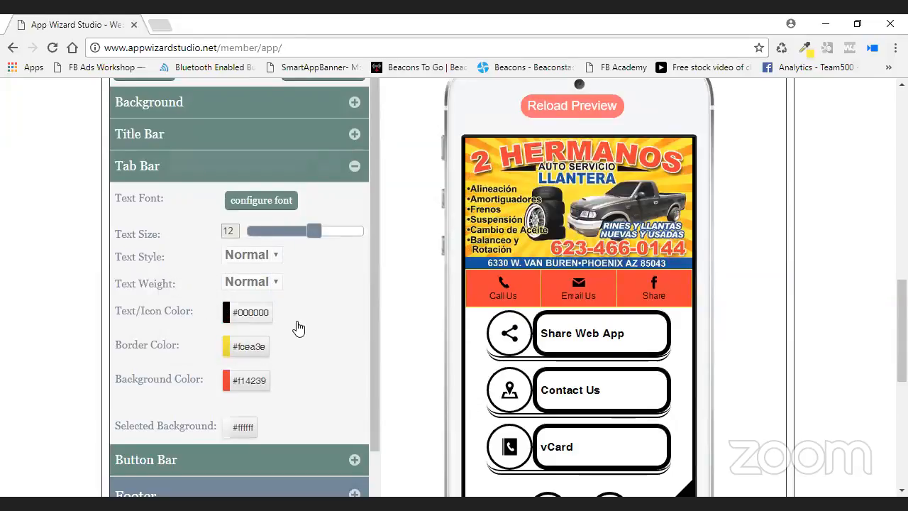
left_click(254, 314)
left_click(296, 209)
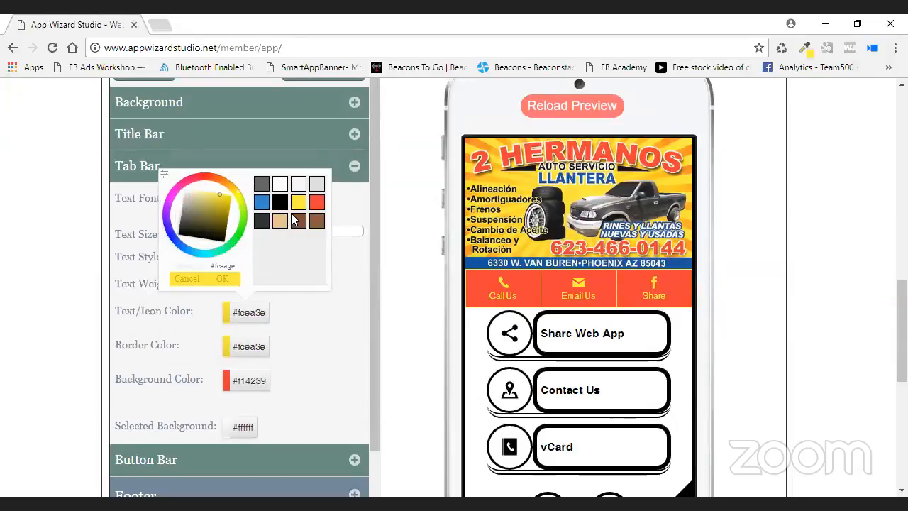
left_click(222, 279)
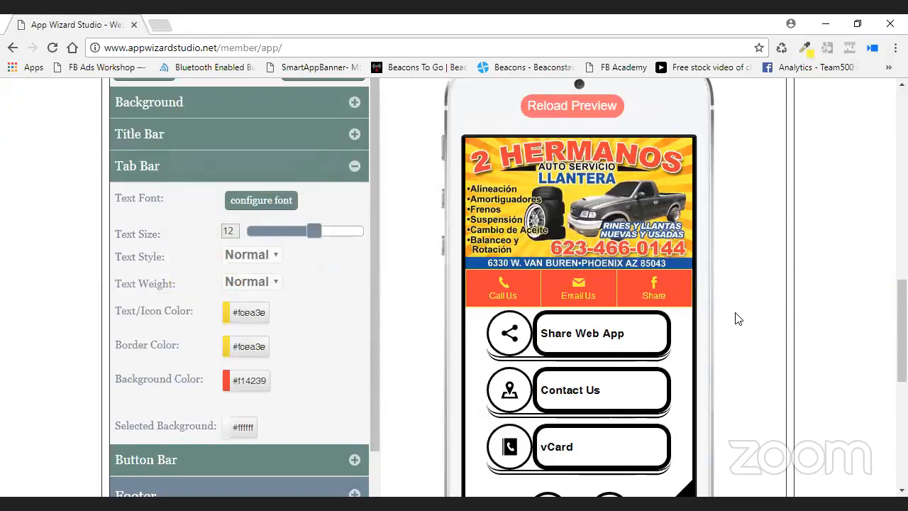
Scroll down the Advanced styles list and expand the Background settings.
scroll(792, 305, "down", 2)
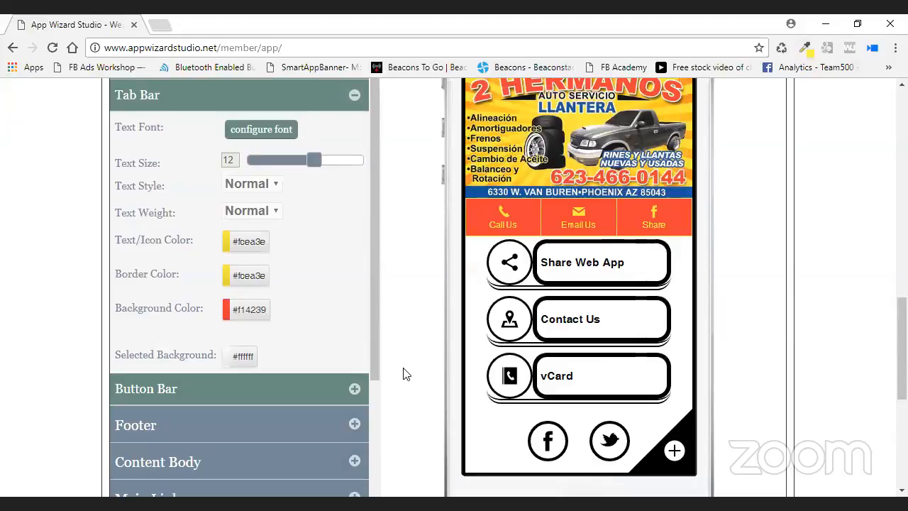
scroll(403, 374, "down", 2)
left_click_drag(371, 214, 361, 426)
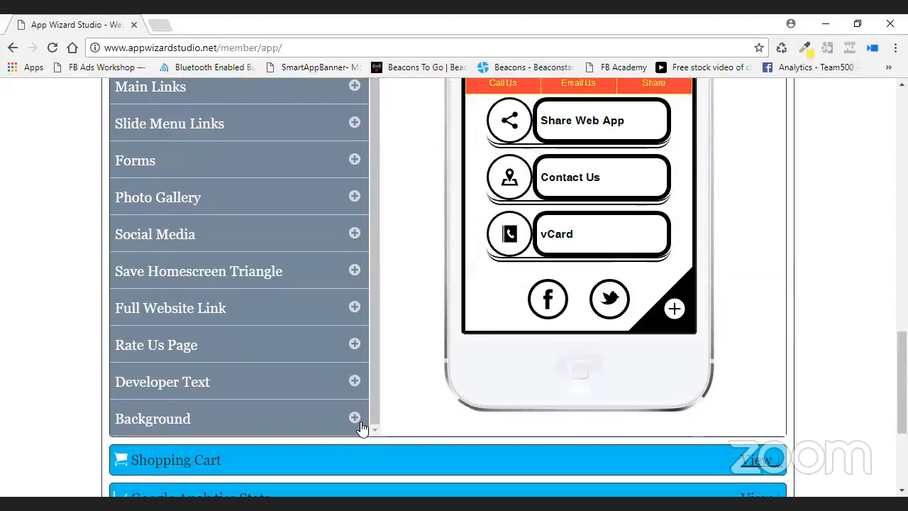
left_click(360, 426)
scroll(371, 376, "down", 2)
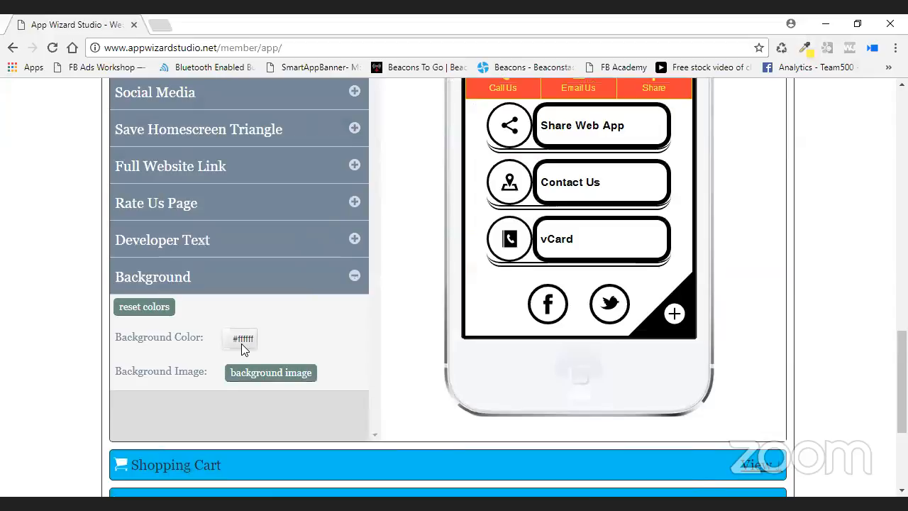
Browse the polygon-style full-page background images, then close the picker.
left_click(303, 387)
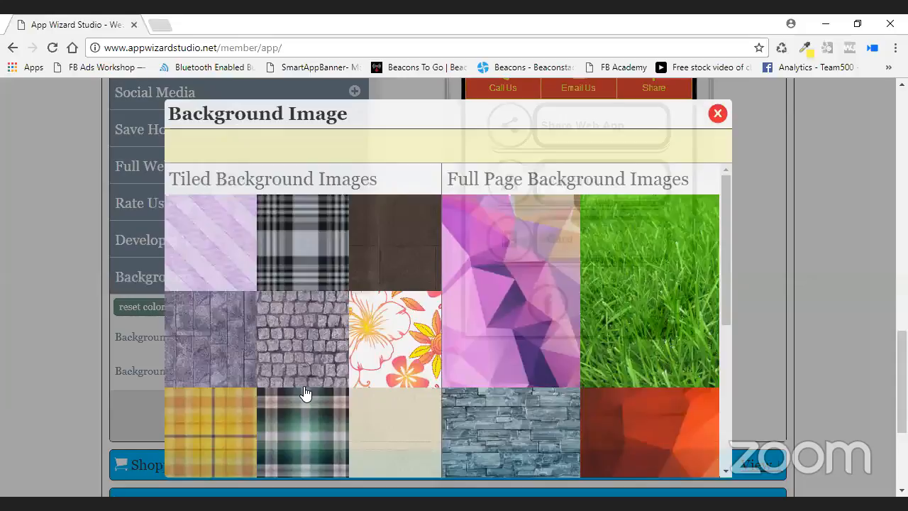
scroll(588, 307, "down", 1)
scroll(649, 358, "down", 1)
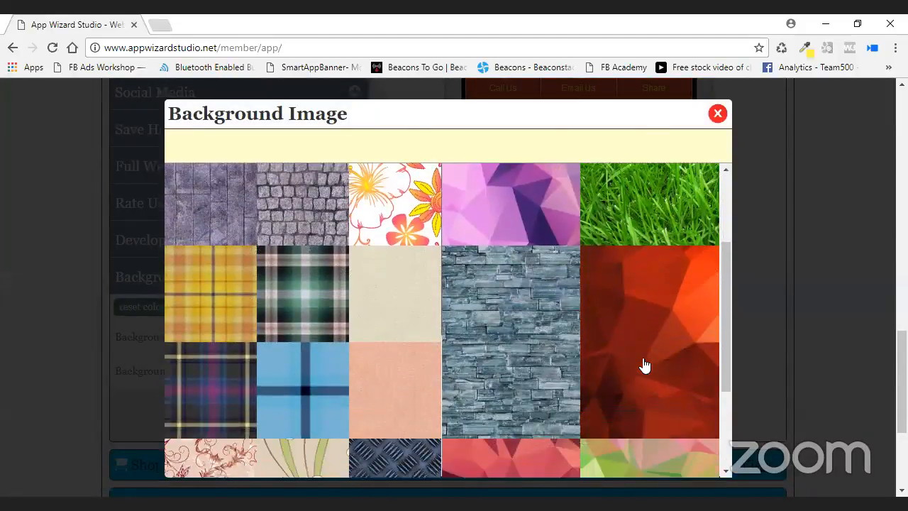
left_click(681, 369)
left_click_drag(728, 292, 723, 166)
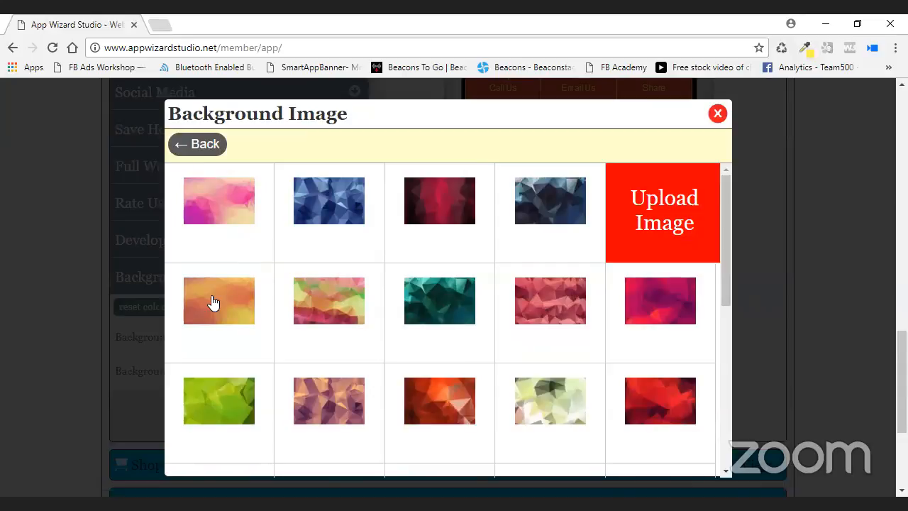
left_click(716, 114)
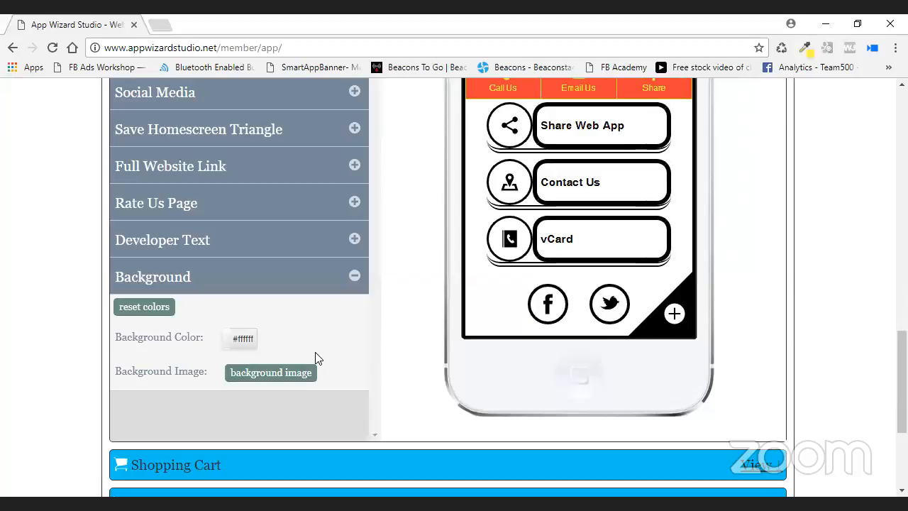
Apply the orange polygon image as the app's full-page background.
left_click(312, 370)
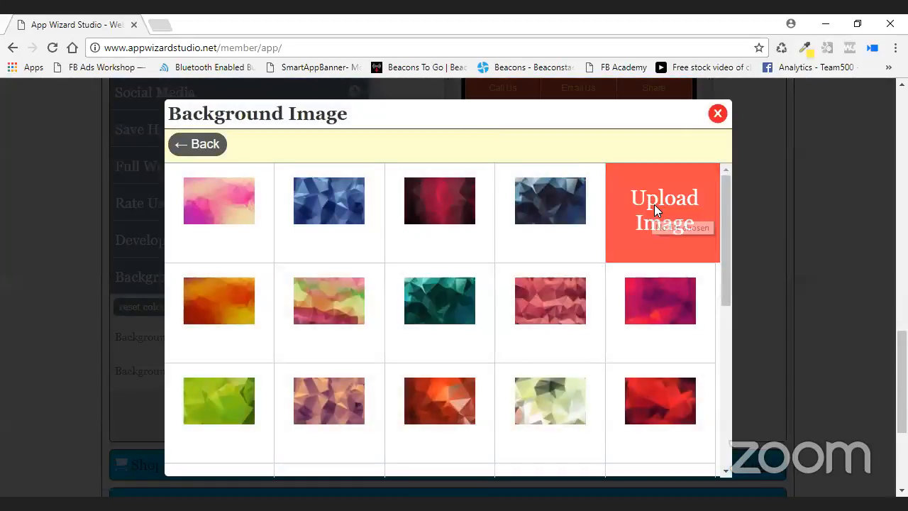
left_click(246, 322)
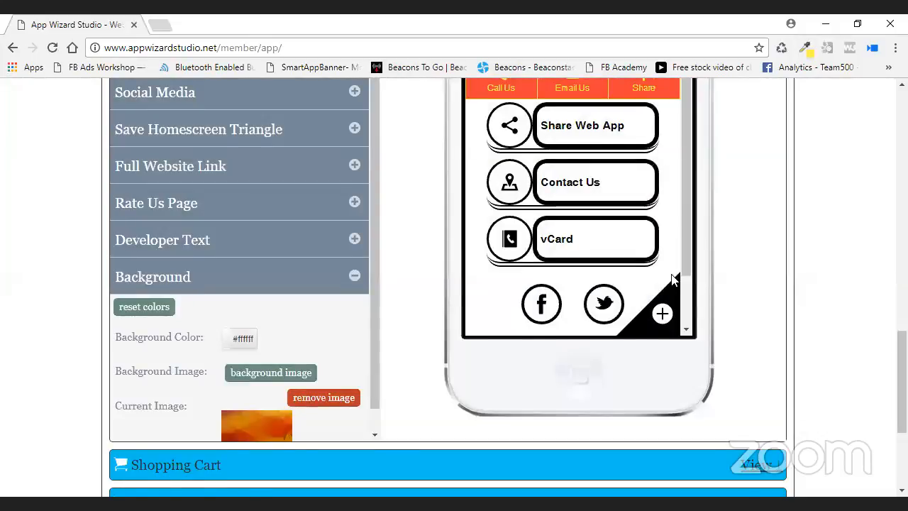
scroll(731, 244, "down", 1)
scroll(732, 243, "up", 2)
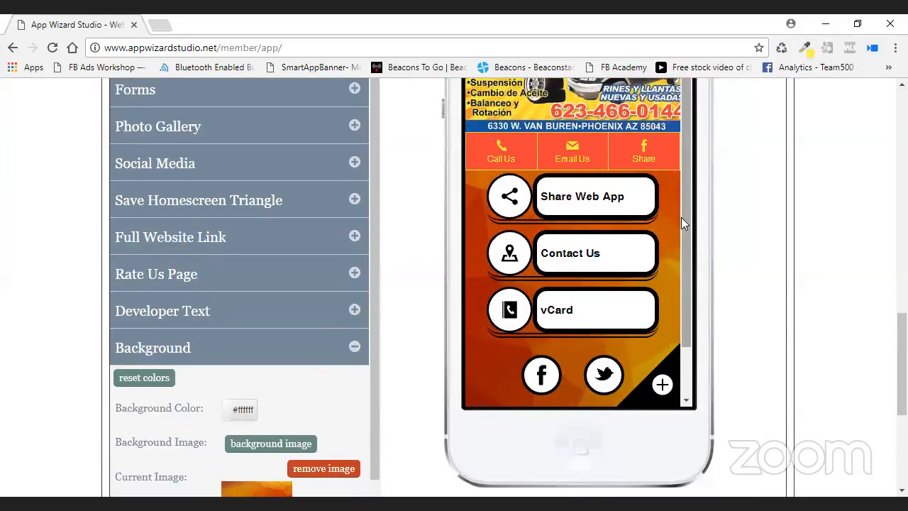
scroll(682, 319, "down", 1)
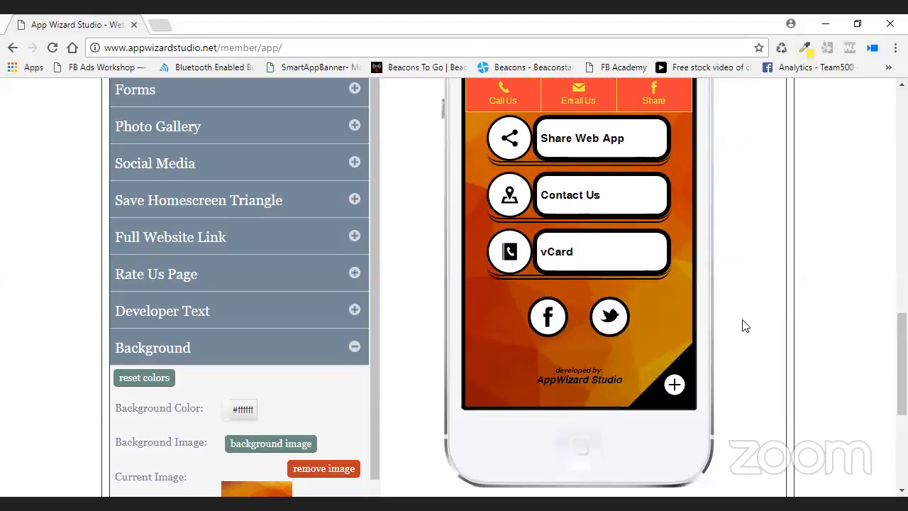
scroll(687, 214, "up", 1)
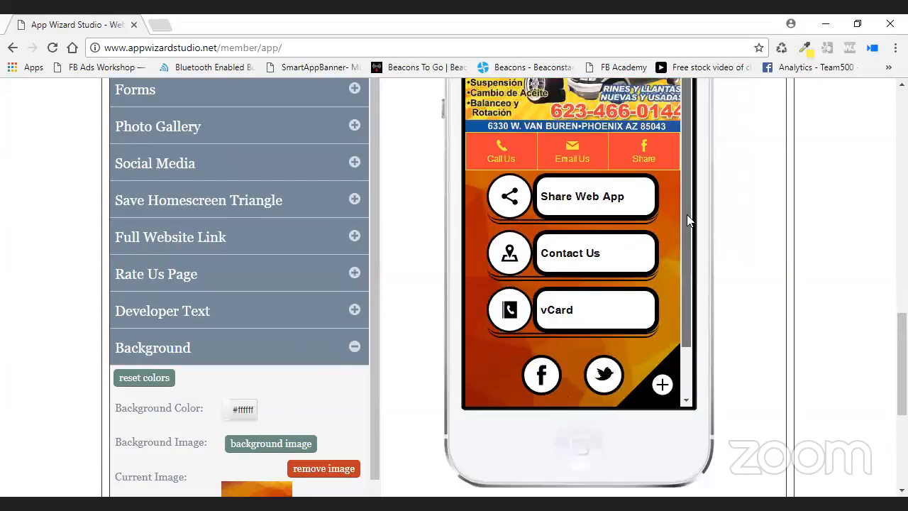
scroll(470, 209, "down", 1)
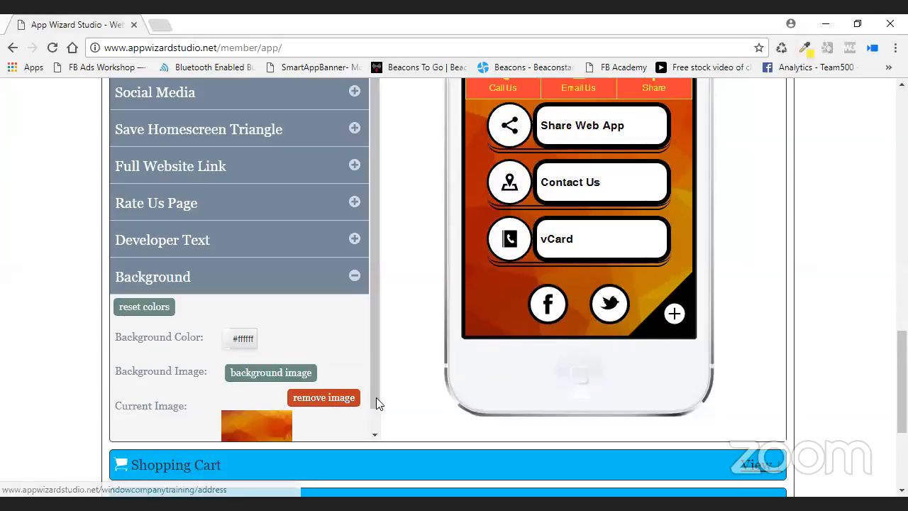
left_click(279, 381)
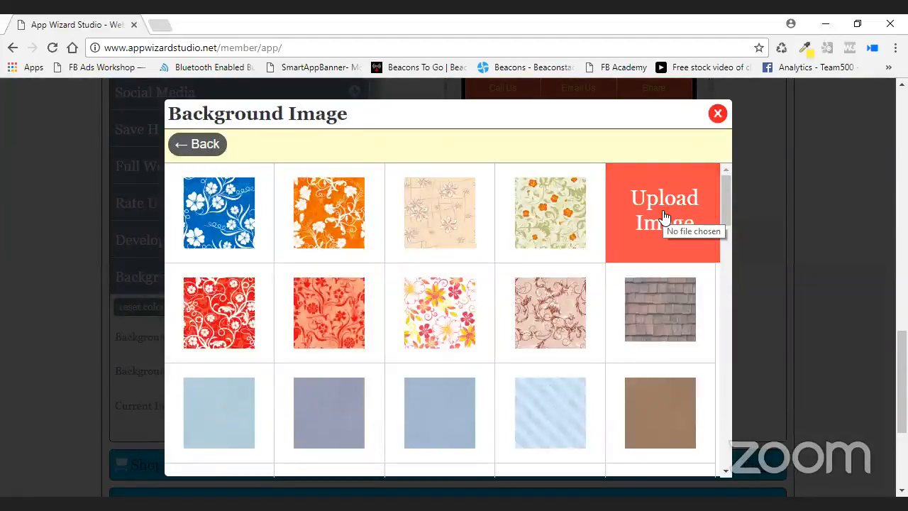
Apply the orange plaid tile from Tiled Background Images as the background.
scroll(308, 196, "down", 1)
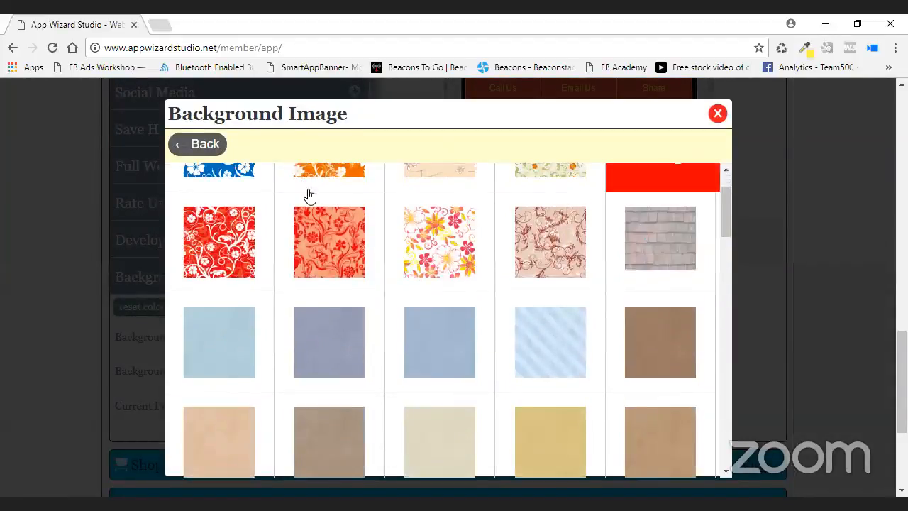
left_click(205, 145)
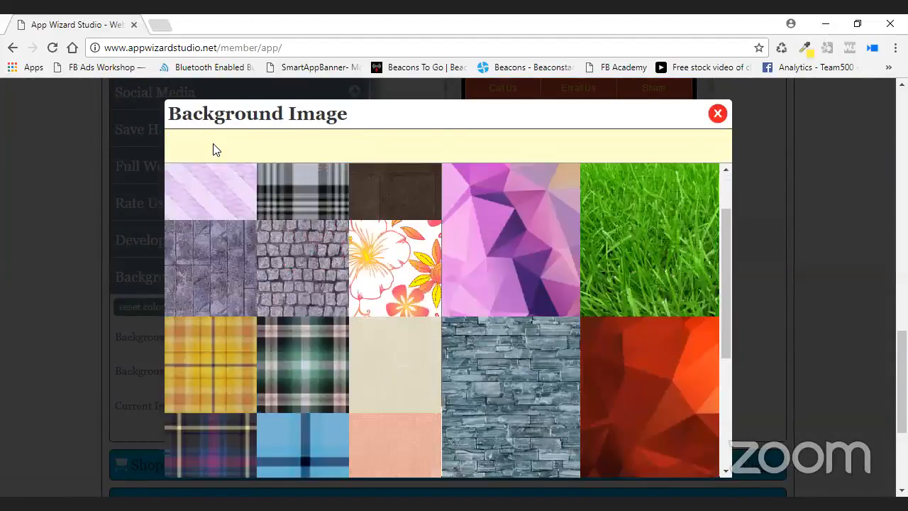
scroll(288, 189, "up", 2)
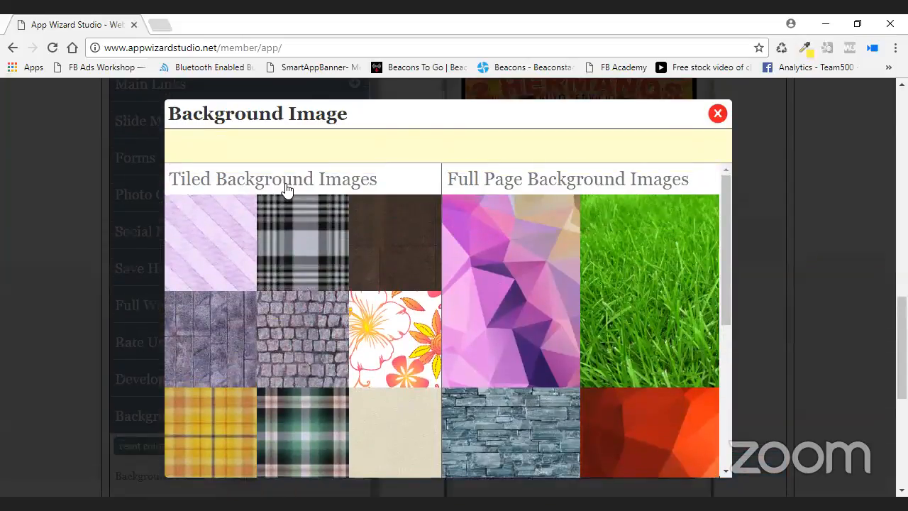
left_click(288, 188)
scroll(531, 330, "down", 2)
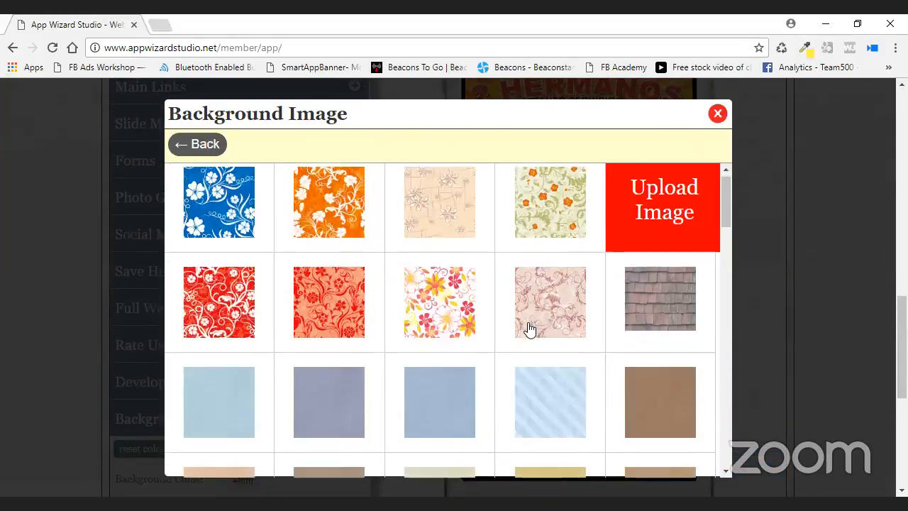
scroll(525, 331, "down", 6)
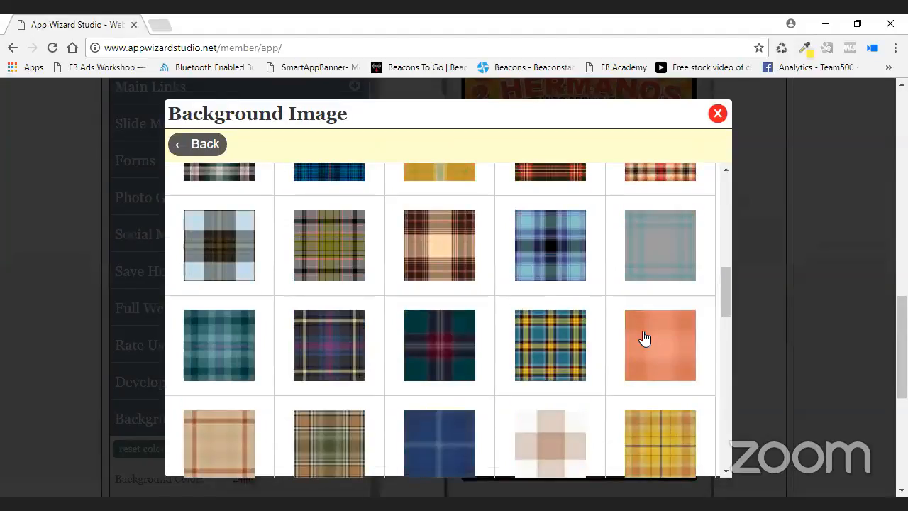
left_click(643, 337)
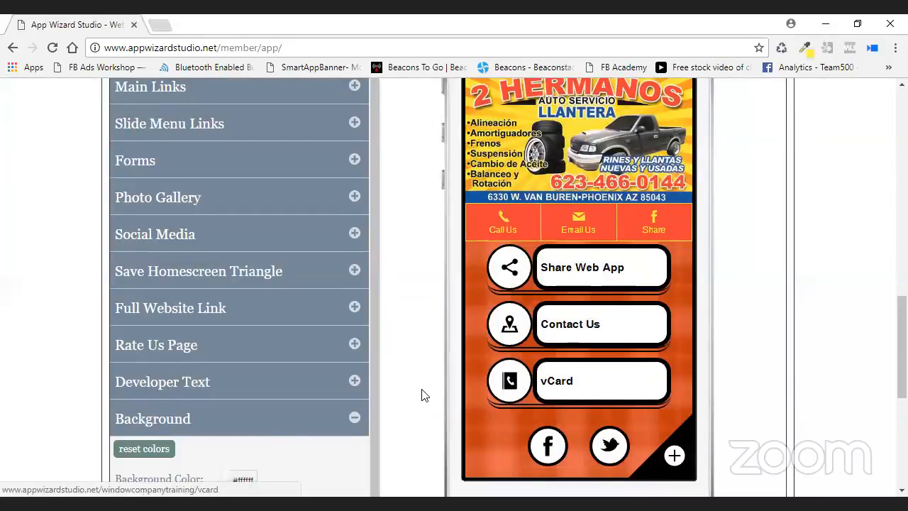
Remove the background image and confirm the removal.
scroll(422, 395, "down", 1)
scroll(419, 395, "down", 1)
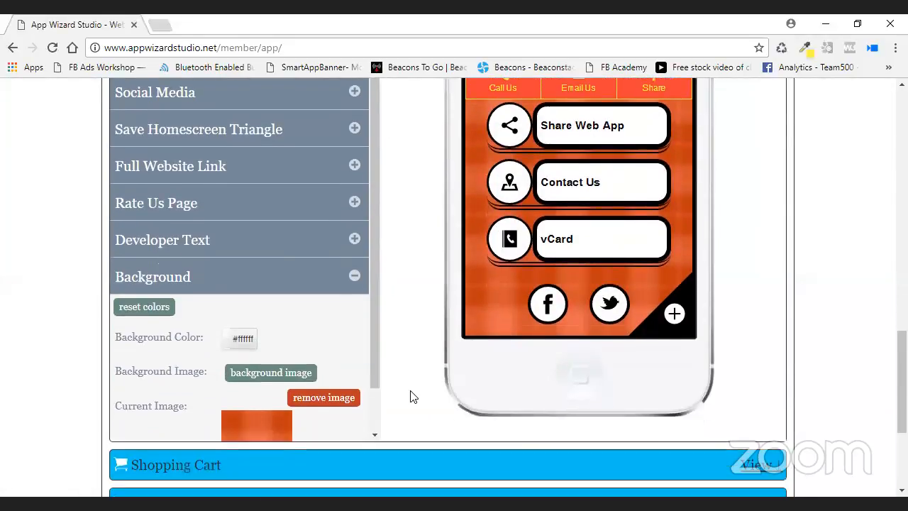
left_click(339, 397)
left_click(203, 356)
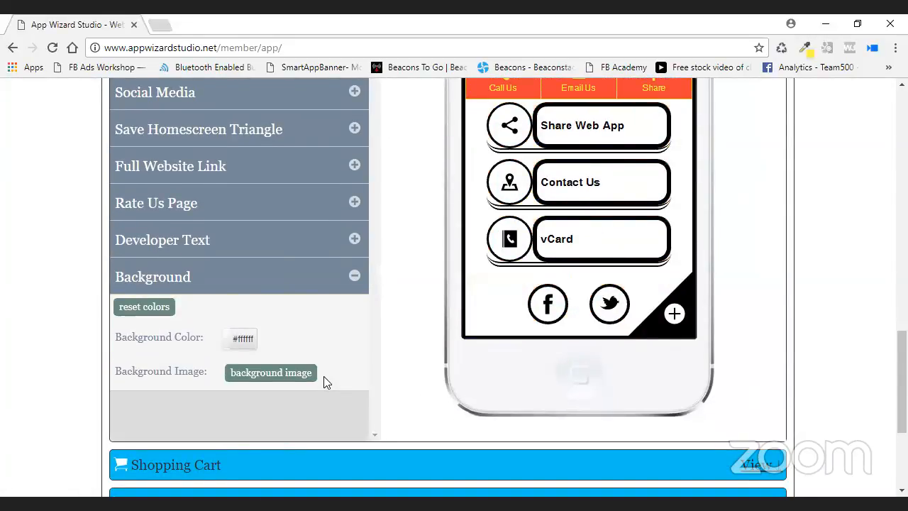
Set the app background colour to the yellow #fcea3e swatch.
left_click(242, 340)
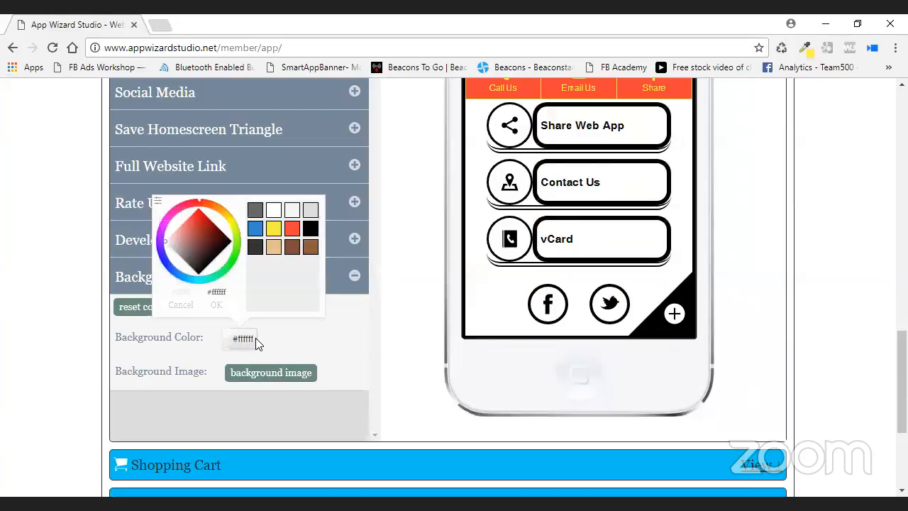
left_click(273, 227)
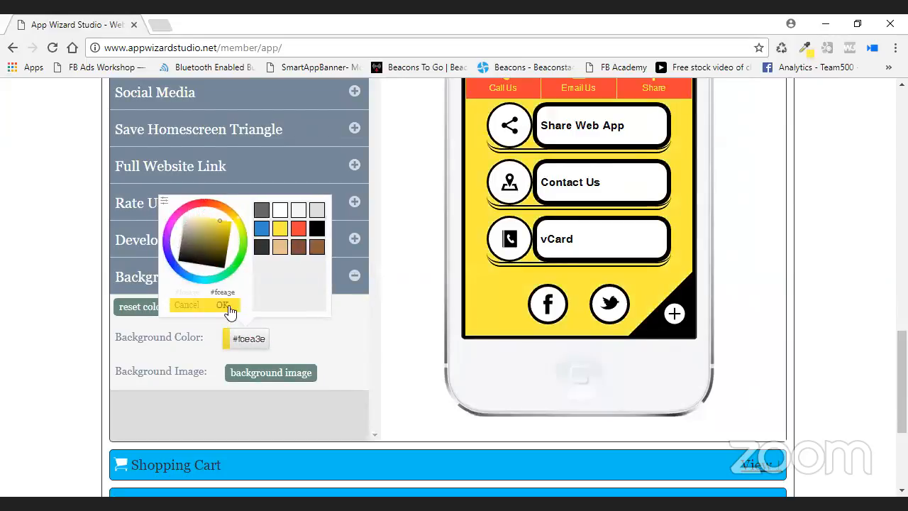
left_click(225, 307)
scroll(769, 286, "up", 3)
scroll(769, 285, "up", 3)
Save the style changes and scroll to review the Styles & Colors sections.
left_click(752, 152)
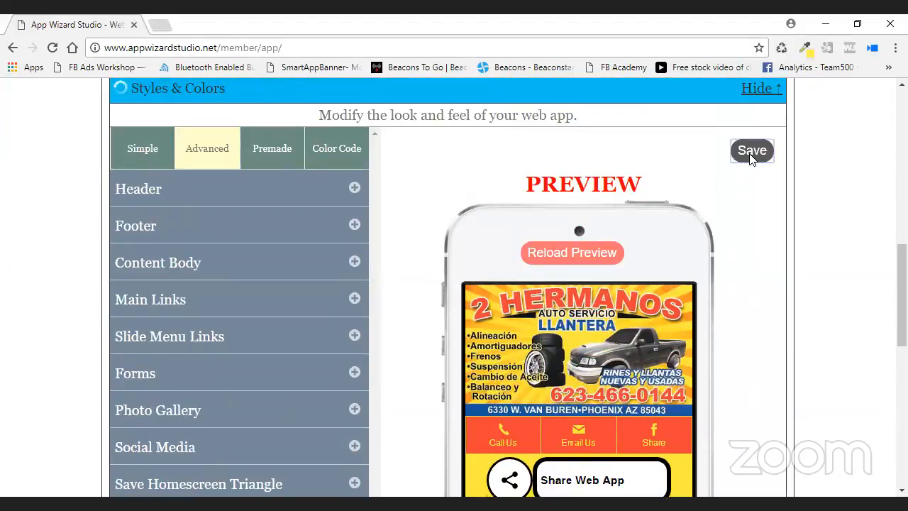
scroll(417, 206, "down", 1)
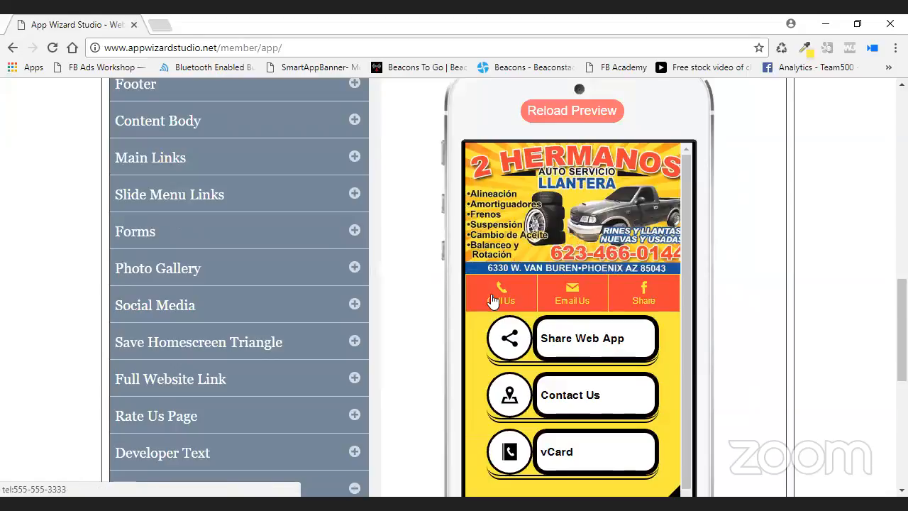
scroll(426, 203, "up", 1)
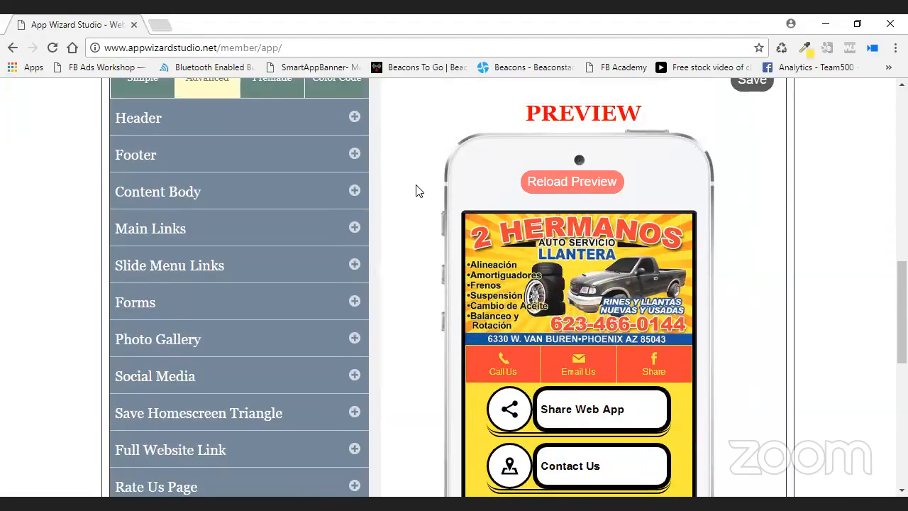
scroll(717, 260, "down", 3)
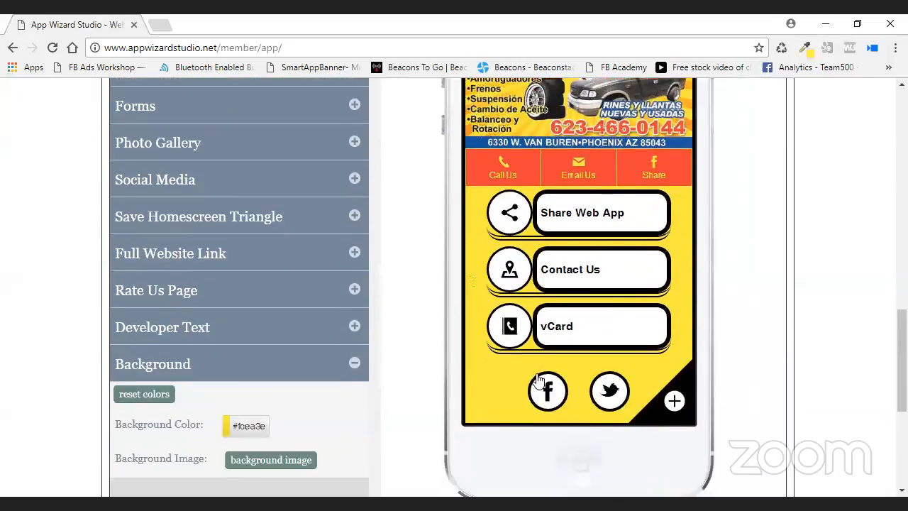
scroll(682, 353, "down", 1)
scroll(682, 354, "up", 1)
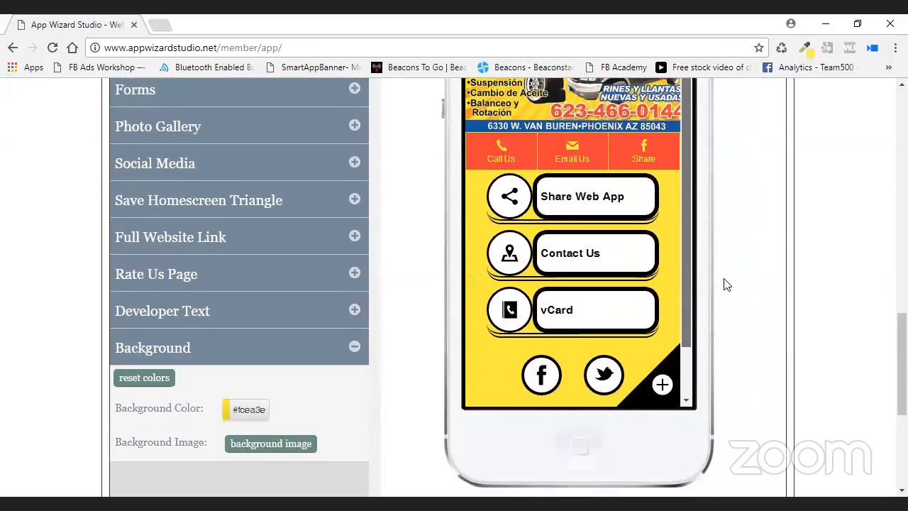
scroll(741, 286, "up", 3)
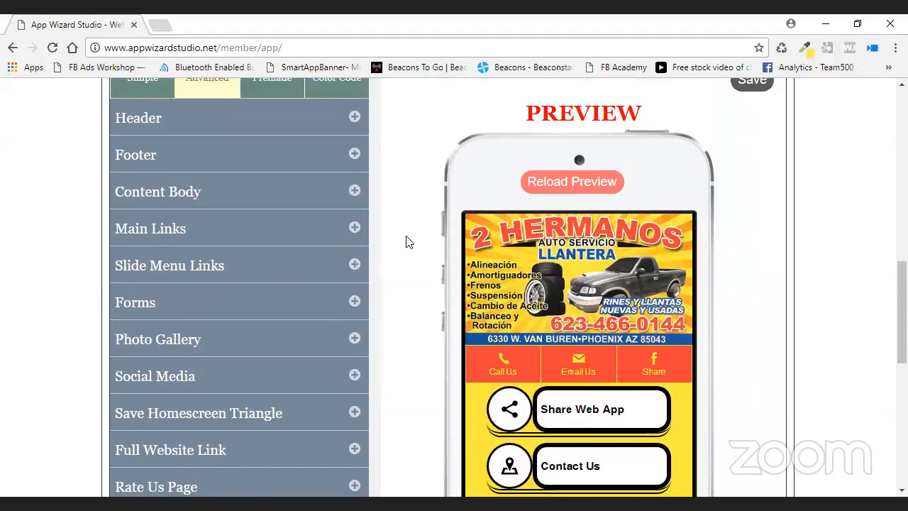
Make the footer reuse the header colours, red with yellow text, answering the prompt.
left_click(376, 159)
scroll(383, 164, "down", 1)
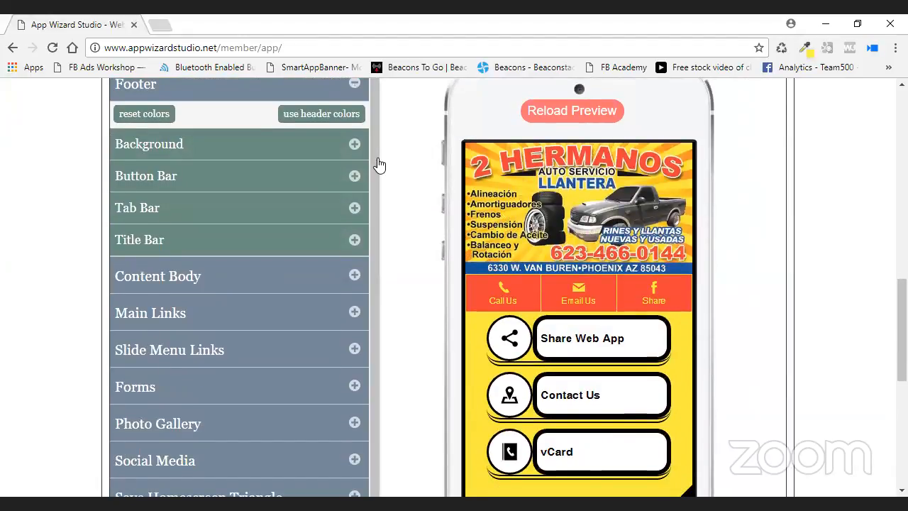
left_click(312, 114)
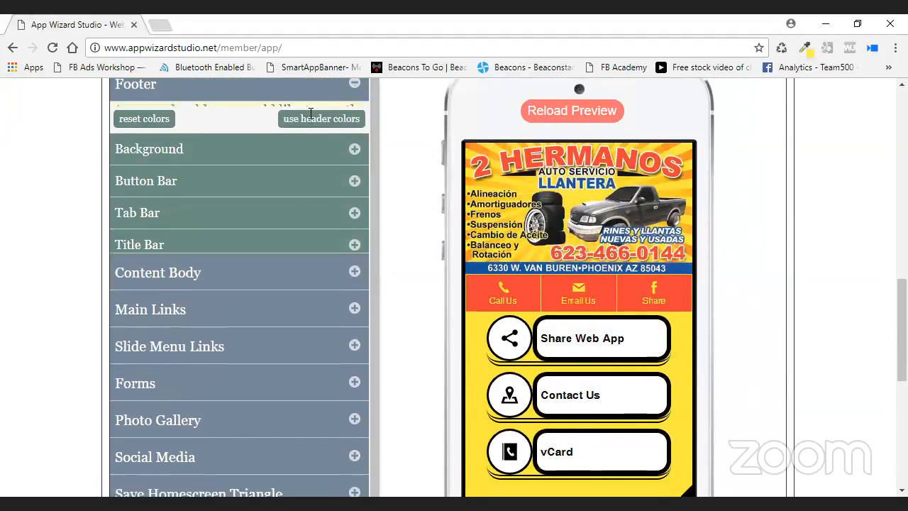
left_click(224, 163)
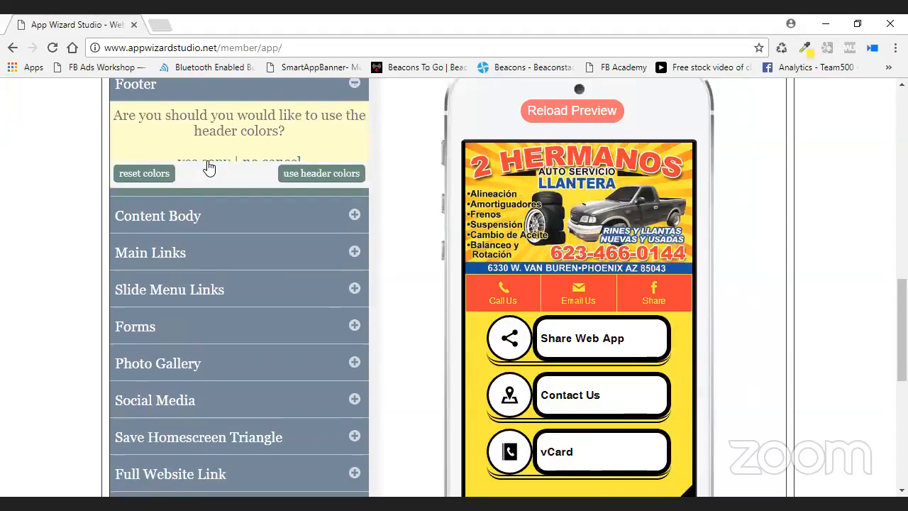
Scroll the phone preview down through the Address page and back up.
scroll(535, 305, "down", 1)
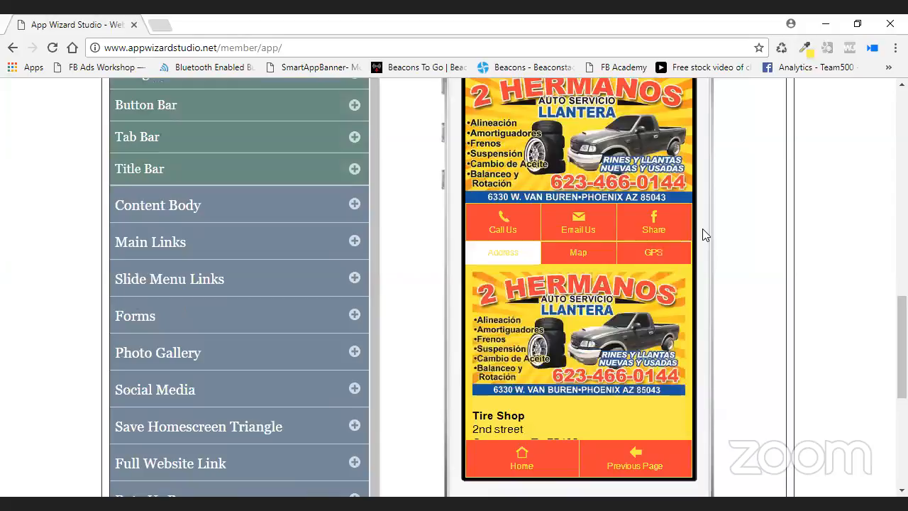
left_click_drag(684, 252, 687, 351)
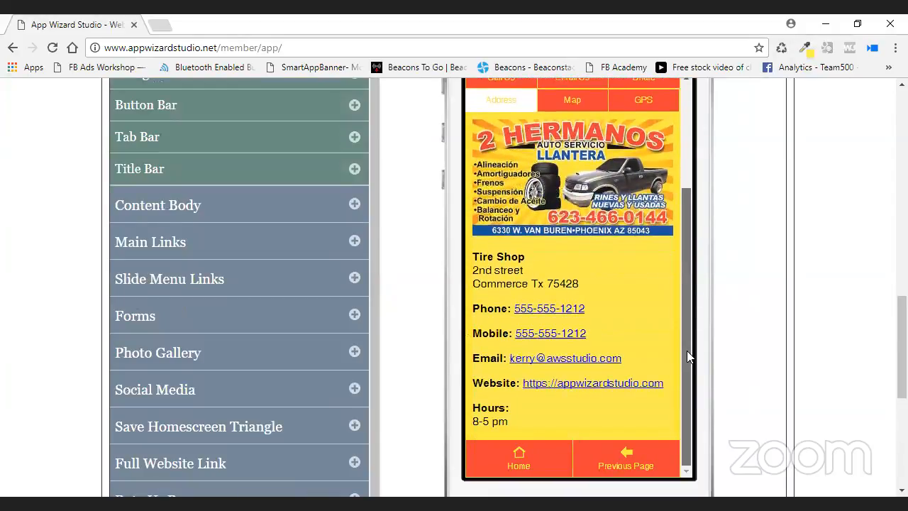
left_click_drag(685, 320, 739, 111)
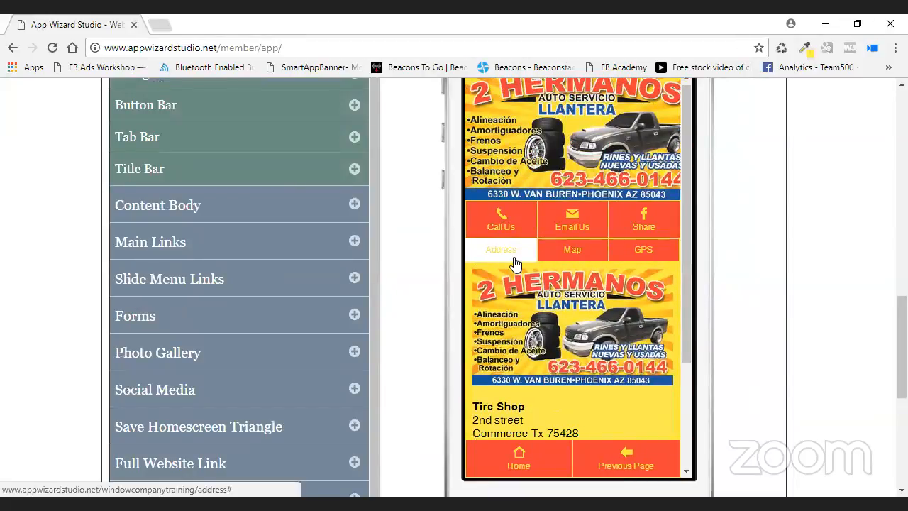
Set the Tab Bar's Selected Background colour to black #000000 after trying red.
scroll(407, 256, "up", 1)
scroll(407, 256, "up", 3)
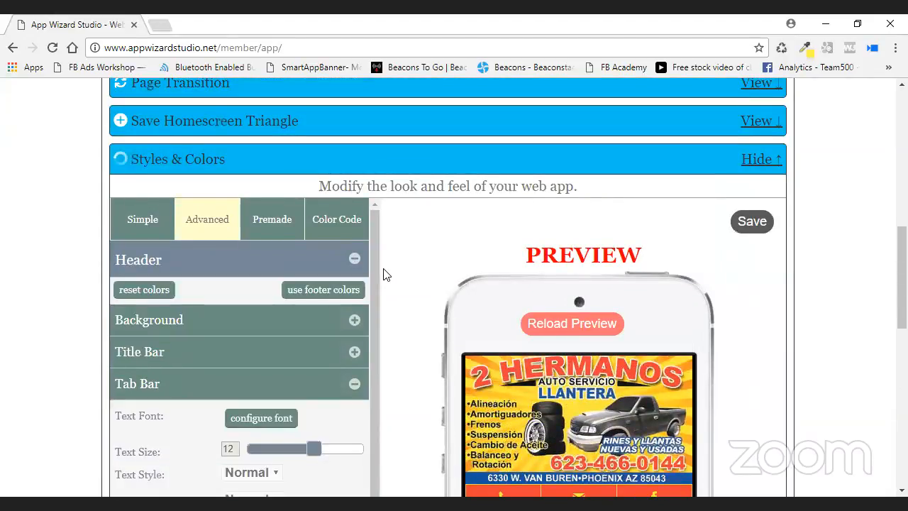
scroll(383, 274, "down", 2)
scroll(326, 266, "down", 3)
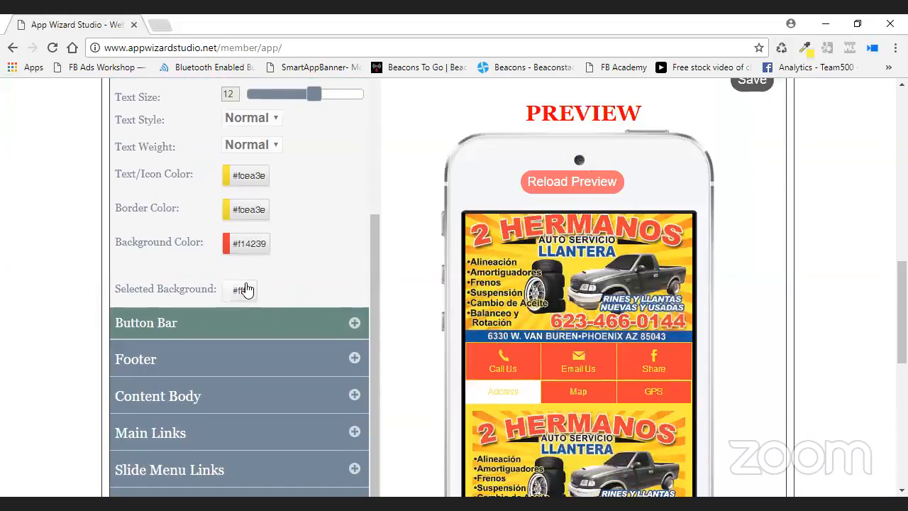
left_click(244, 290)
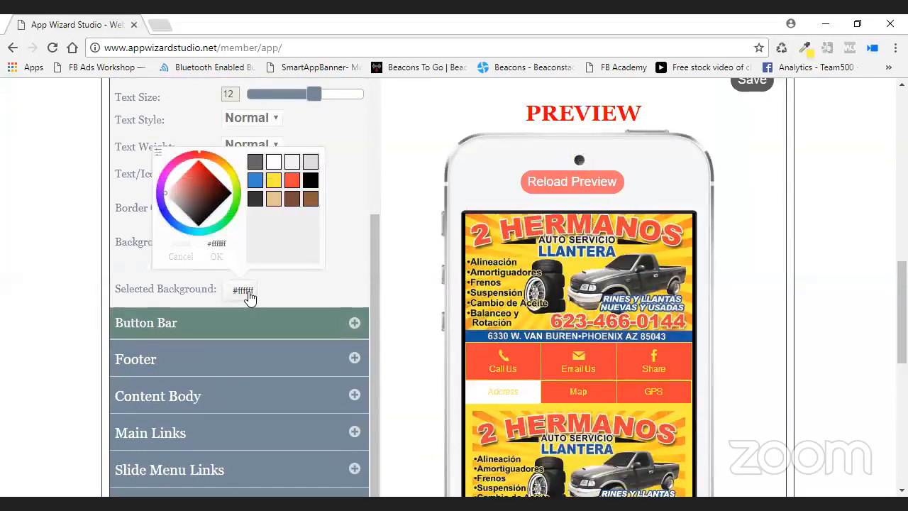
left_click(289, 182)
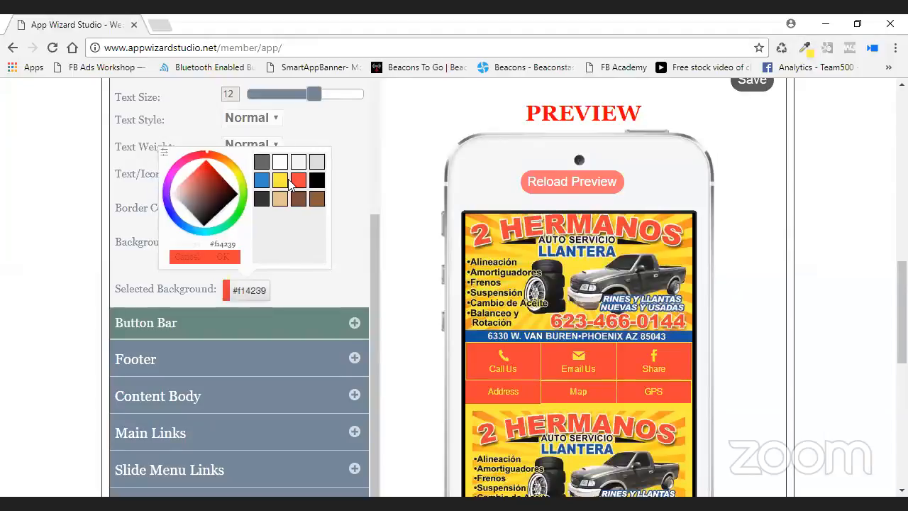
left_click_drag(202, 169, 207, 181)
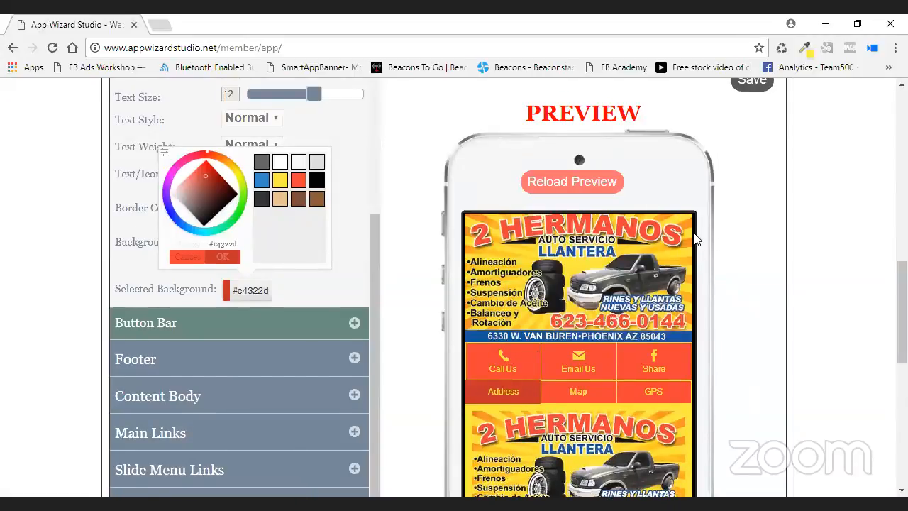
scroll(681, 248, "down", 1)
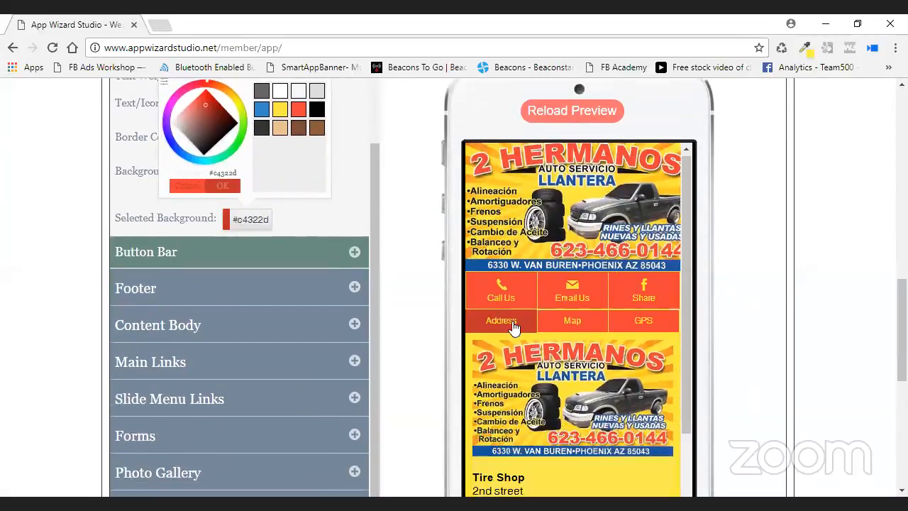
left_click(317, 112)
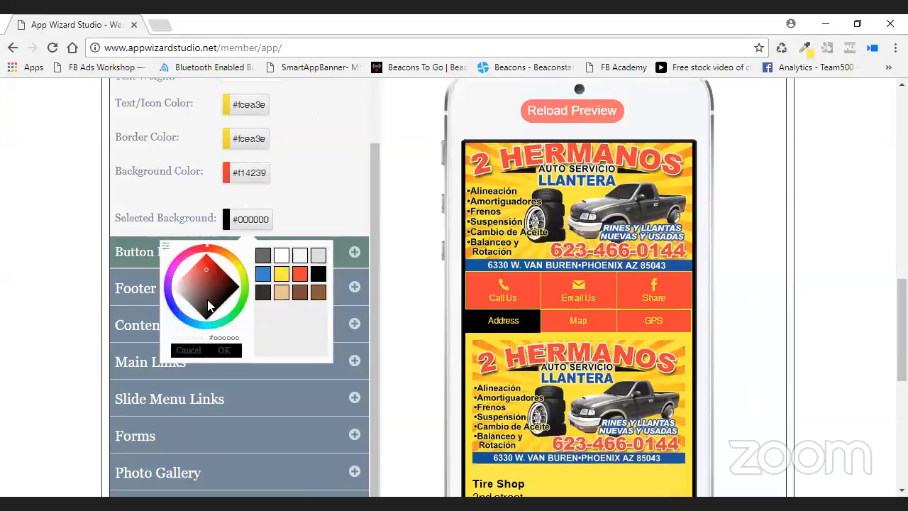
left_click(224, 349)
Save the style changes.
scroll(794, 266, "up", 1)
scroll(794, 266, "up", 2)
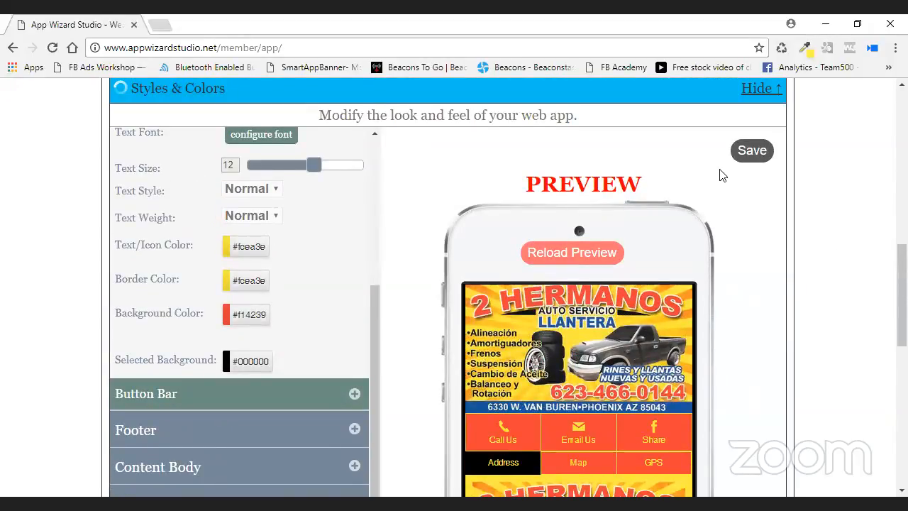
left_click(752, 149)
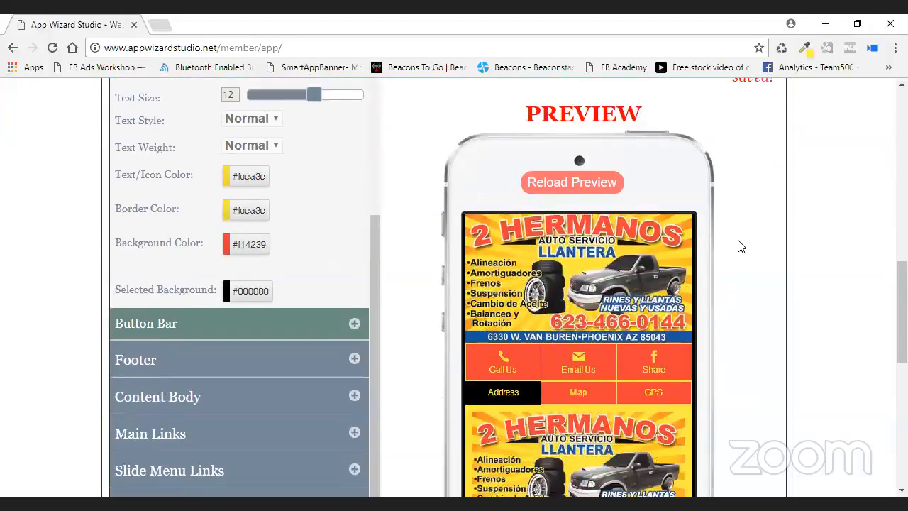
Expand the Content Body settings and set the content Border Size to 5.
scroll(389, 338, "up", 1)
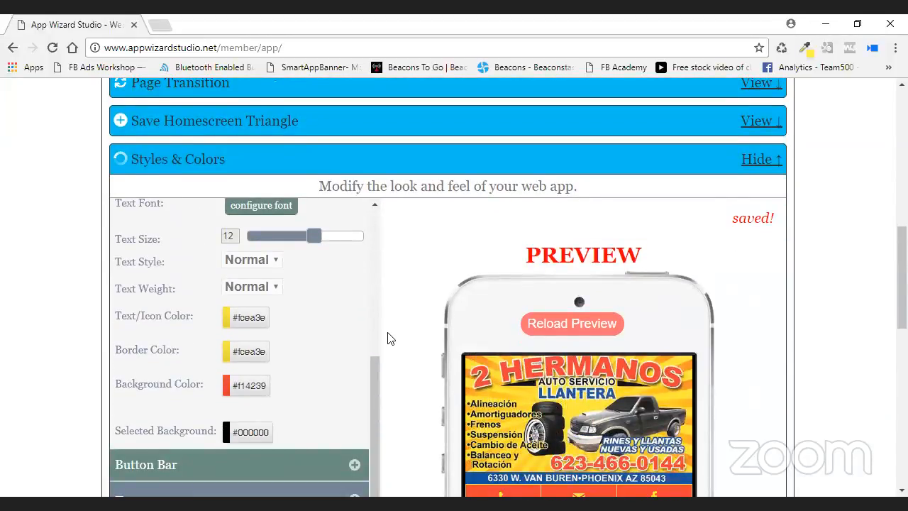
left_click_drag(376, 392, 374, 258)
scroll(376, 269, "up", 1)
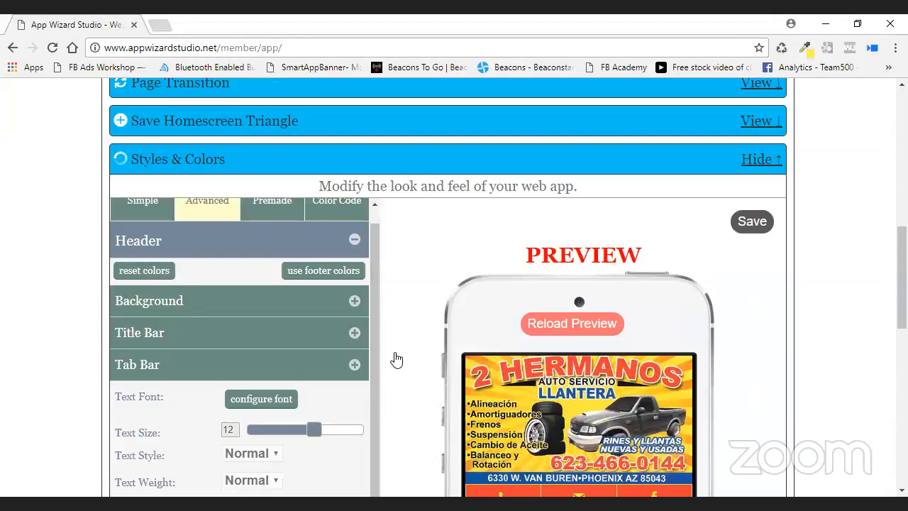
scroll(393, 359, "down", 3)
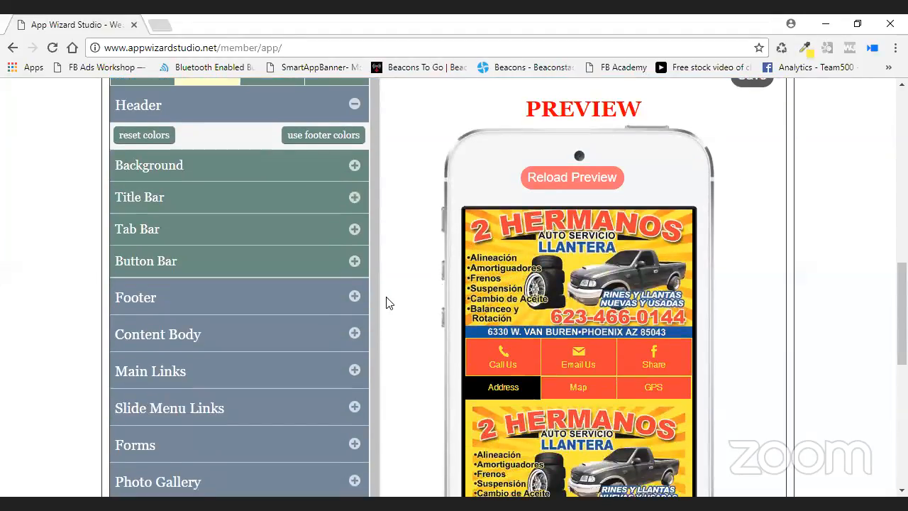
scroll(426, 361, "down", 2)
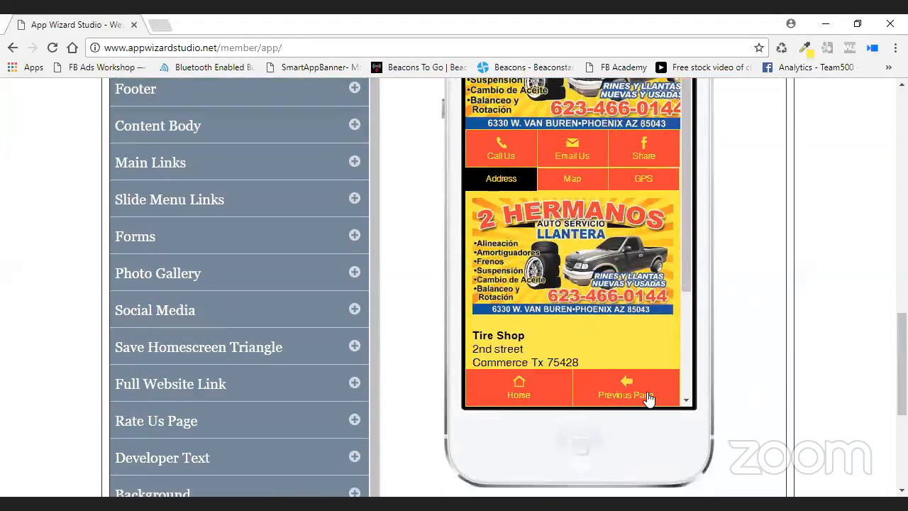
scroll(393, 280, "up", 1)
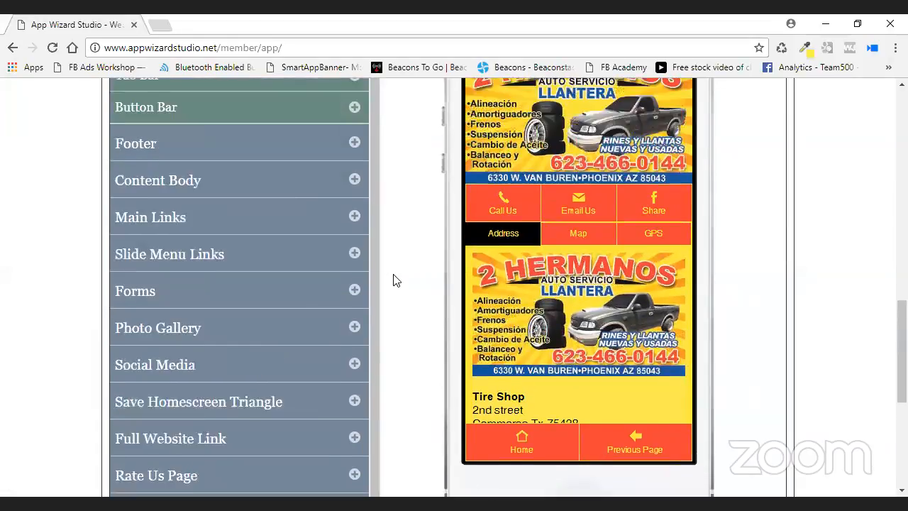
scroll(376, 280, "up", 1)
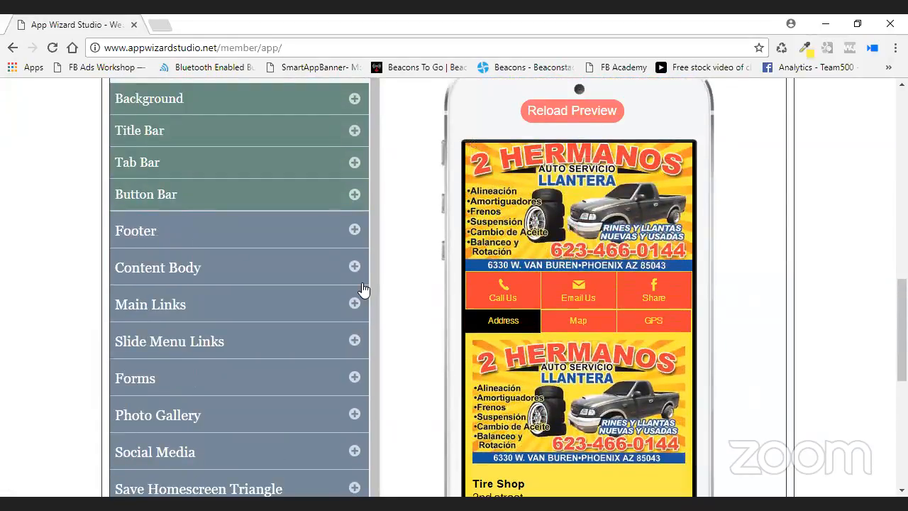
left_click(361, 284)
scroll(561, 394, "down", 2)
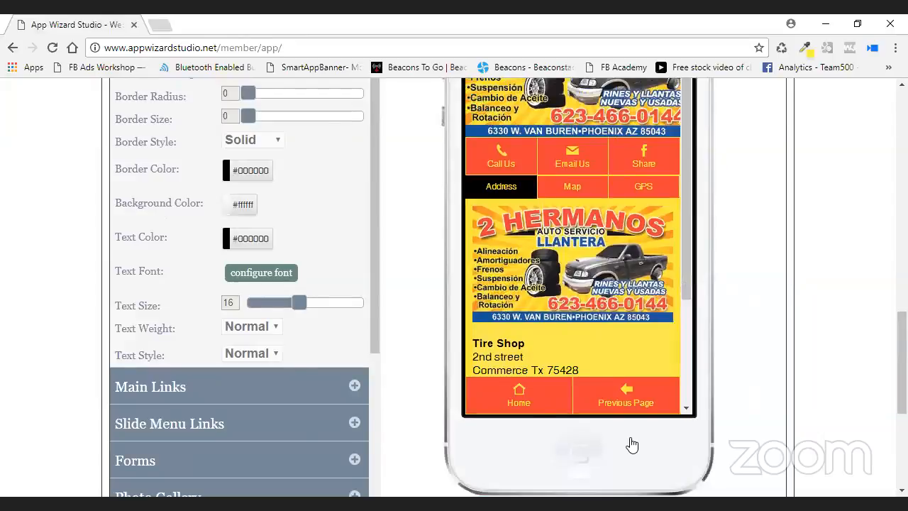
left_click(529, 399)
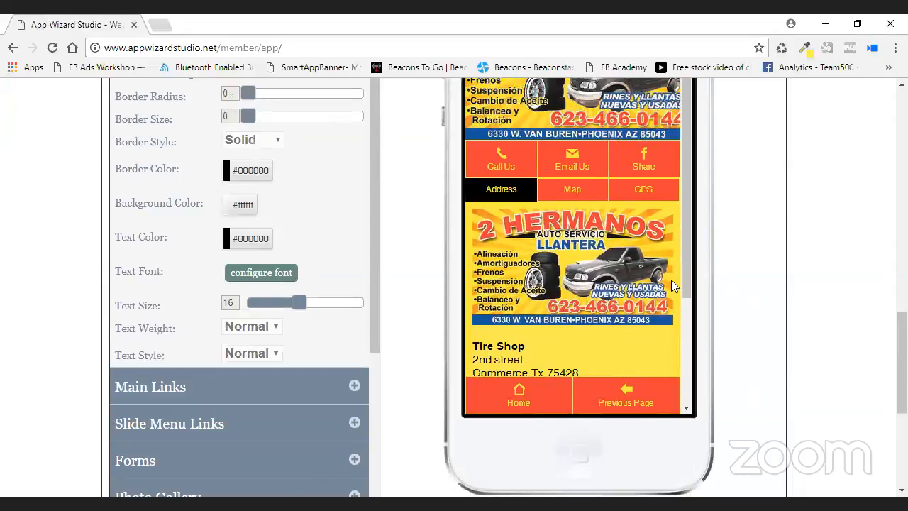
scroll(681, 262, "down", 2)
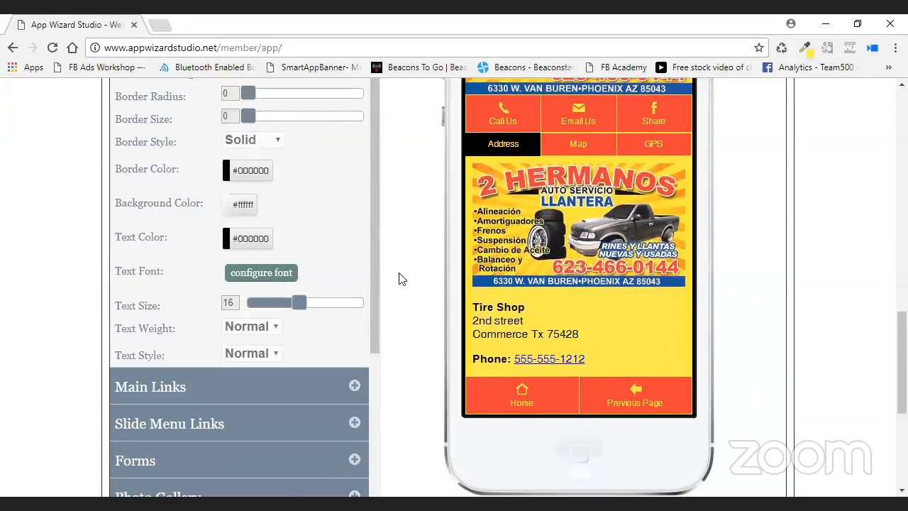
scroll(399, 278, "up", 1)
left_click_drag(248, 192, 269, 197)
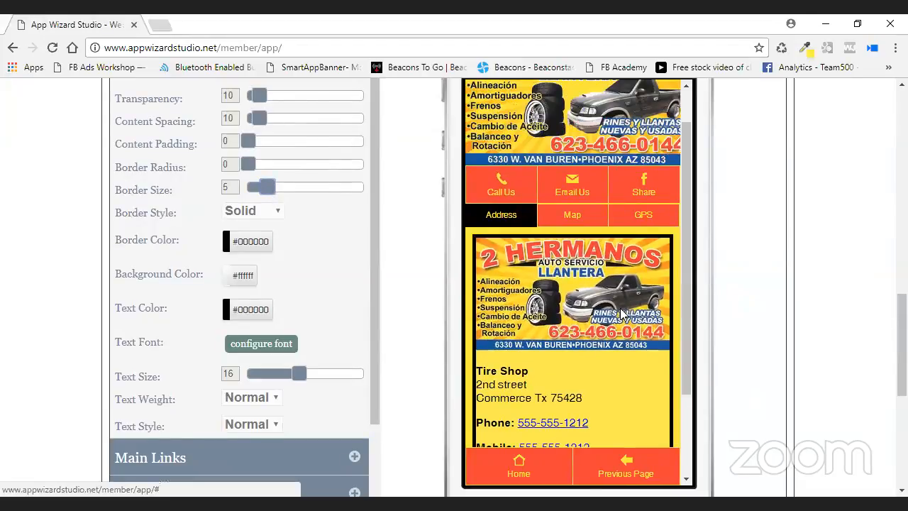
Set Content Padding to 8, trying Transparency 88 before returning it to 0.
scroll(690, 282, "down", 2)
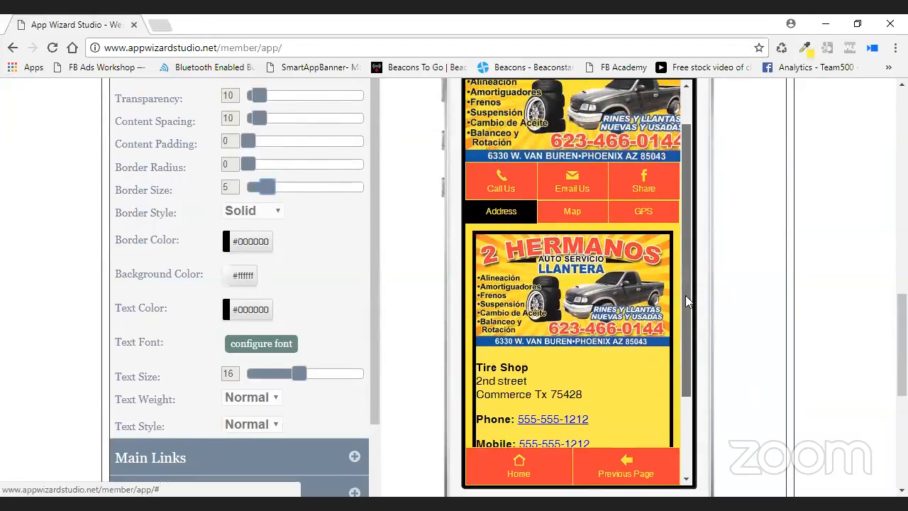
scroll(688, 361, "down", 1)
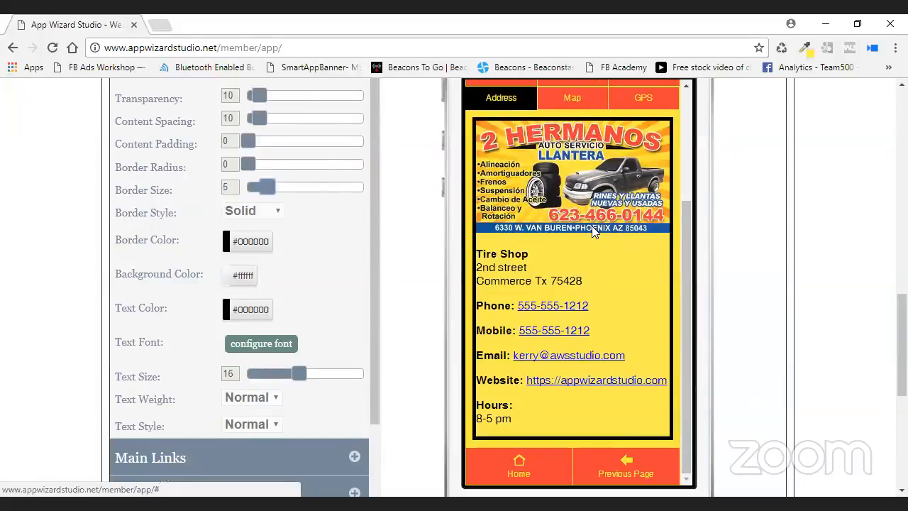
scroll(366, 227, "up", 1)
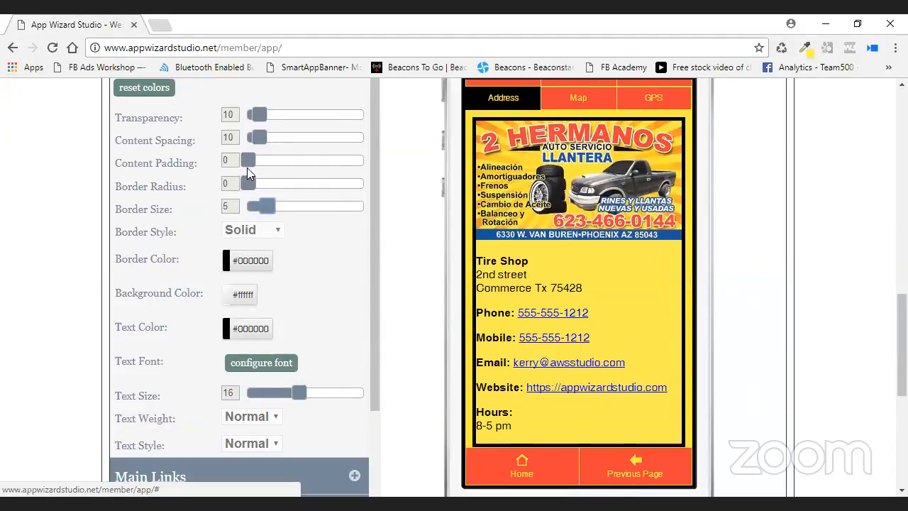
left_click_drag(248, 160, 257, 160)
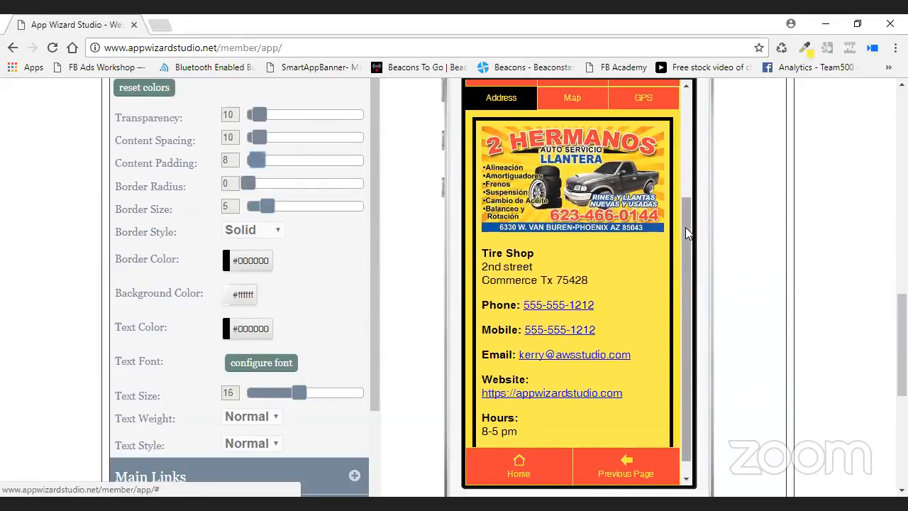
scroll(685, 227, "down", 1)
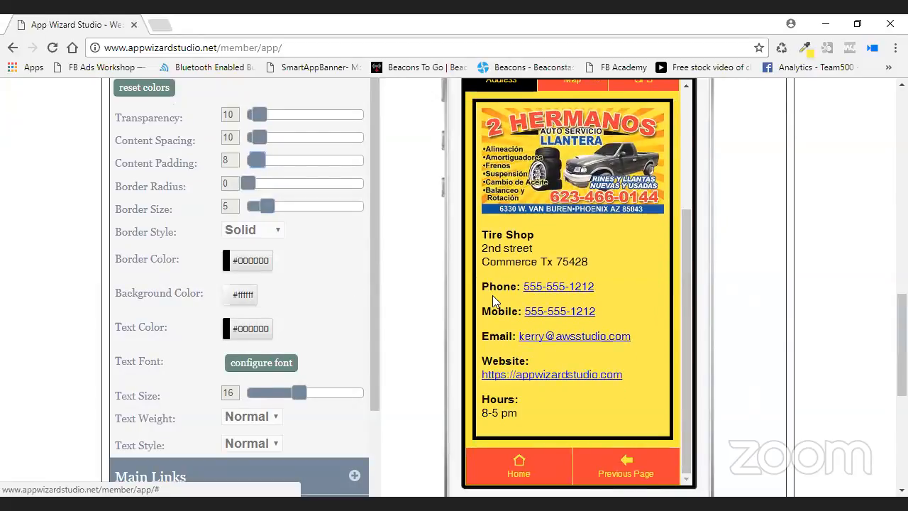
left_click_drag(260, 115, 352, 129)
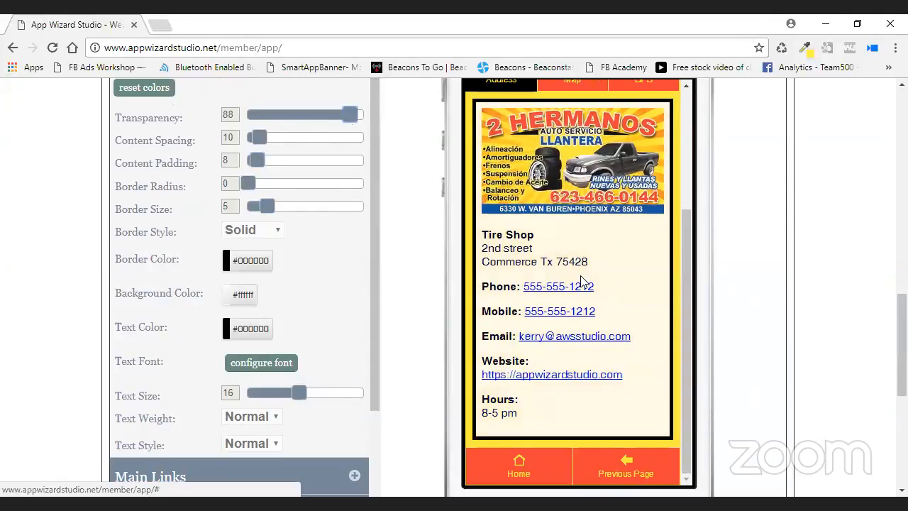
left_click_drag(352, 116, 230, 121)
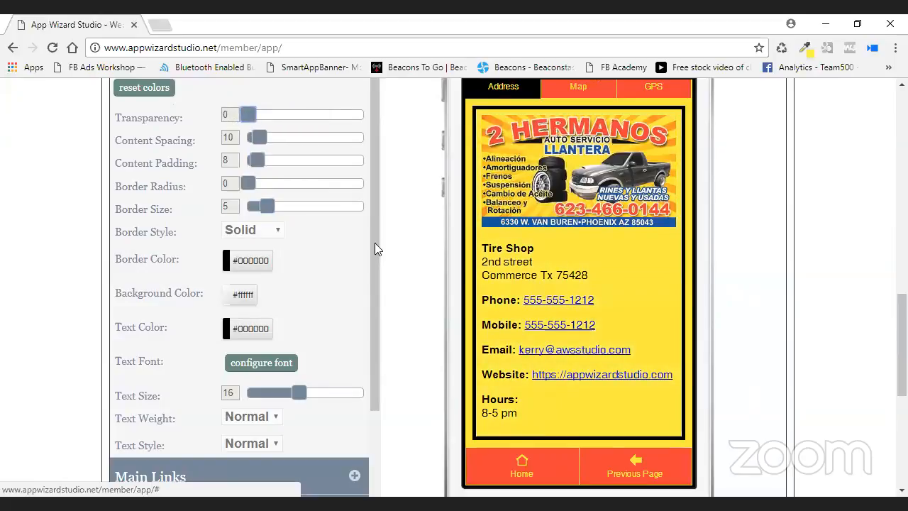
Make the content background red #f14239 with Transparency at 100.
left_click(244, 298)
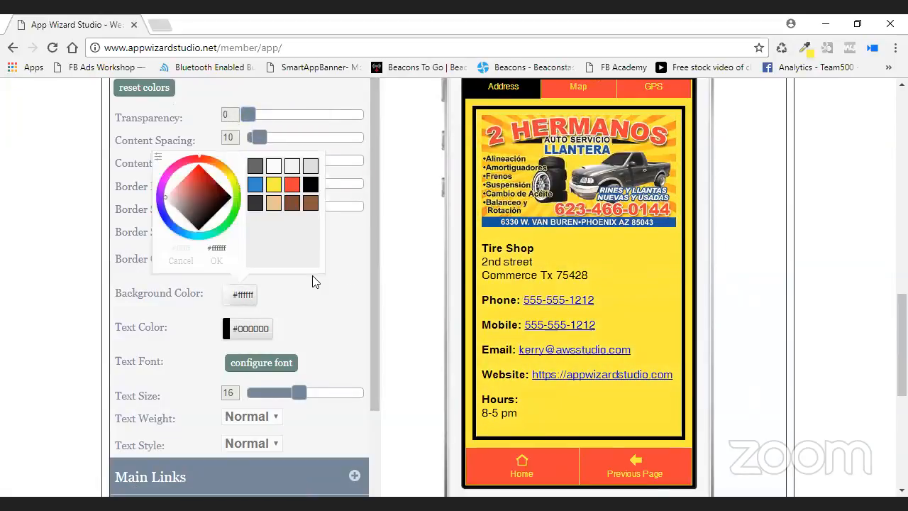
left_click(290, 186)
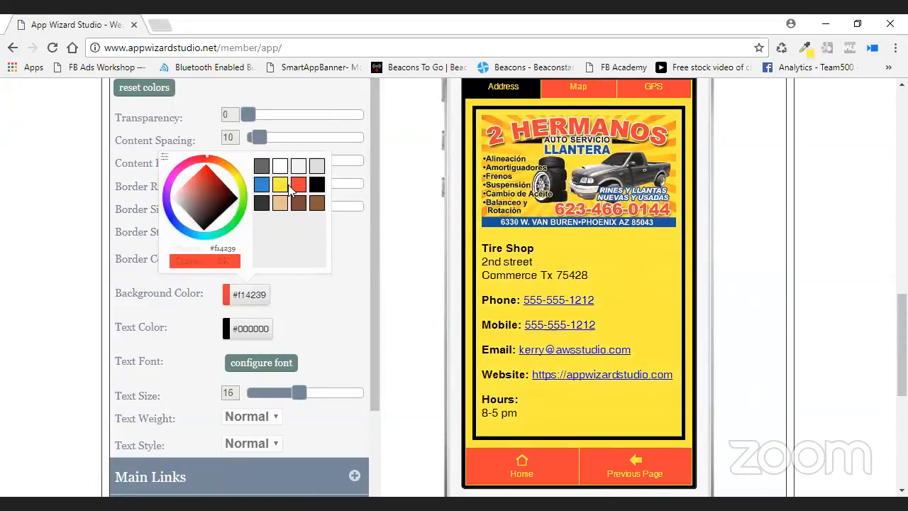
left_click(223, 261)
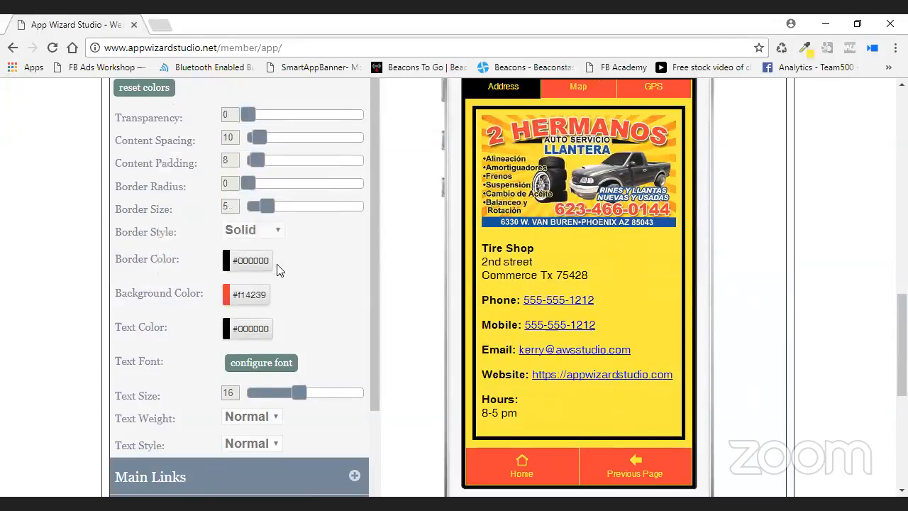
left_click_drag(248, 115, 262, 115)
left_click_drag(323, 125, 368, 125)
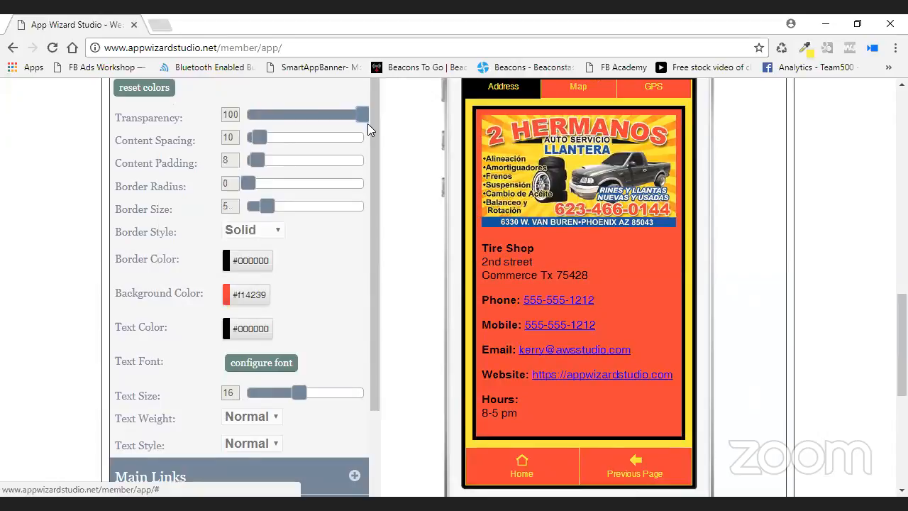
Set the content text colour to white #ffffff.
left_click(238, 329)
left_click(280, 203)
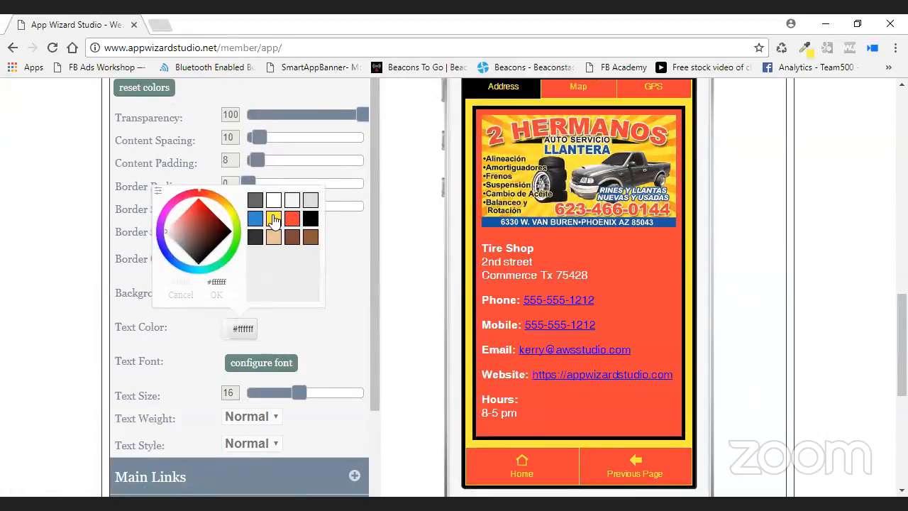
left_click(221, 296)
scroll(341, 303, "down", 2)
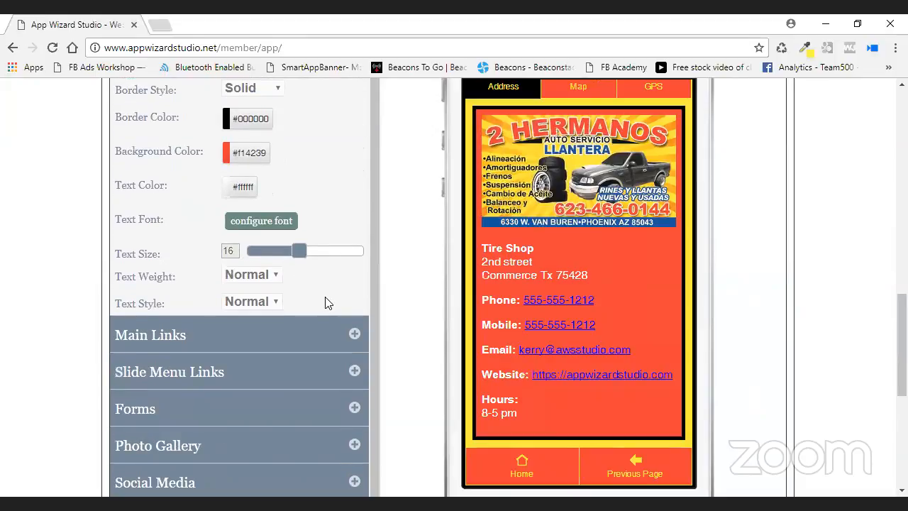
scroll(323, 284, "up", 2)
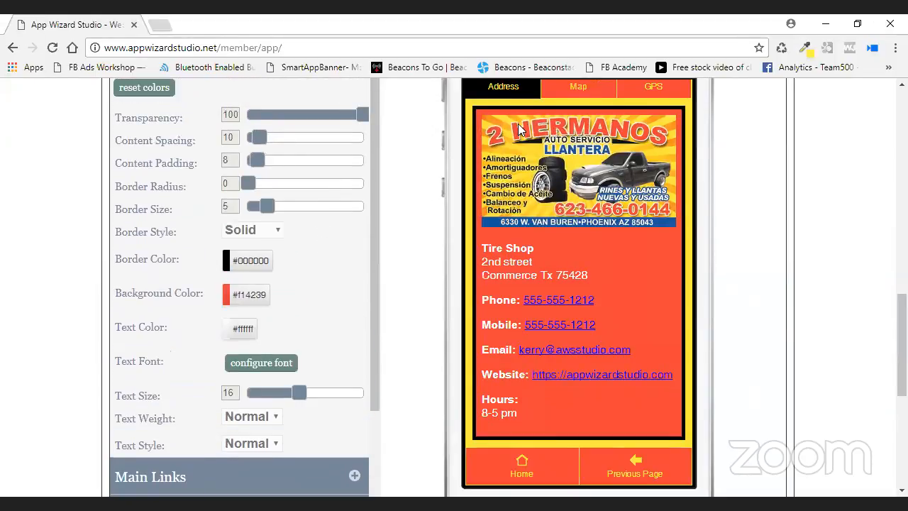
Round the content box corners to Border Radius 20 and save the app.
left_click_drag(249, 181, 331, 201)
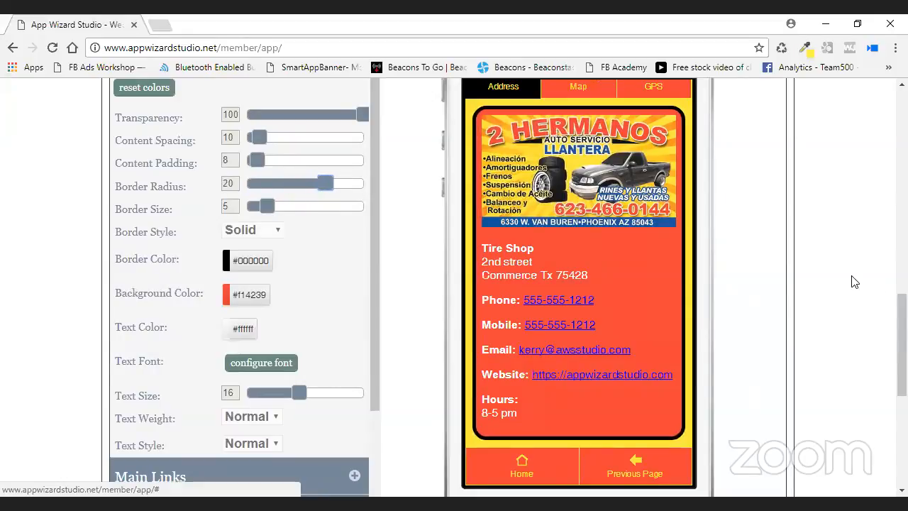
scroll(739, 276, "up", 2)
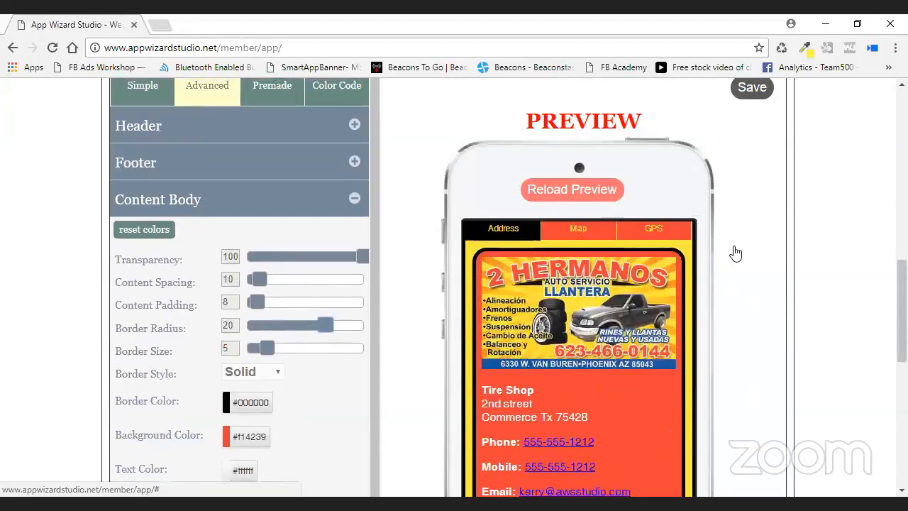
left_click(746, 90)
Set Content Spacing to 5 and adjust the content border thickness.
scroll(420, 295, "down", 4)
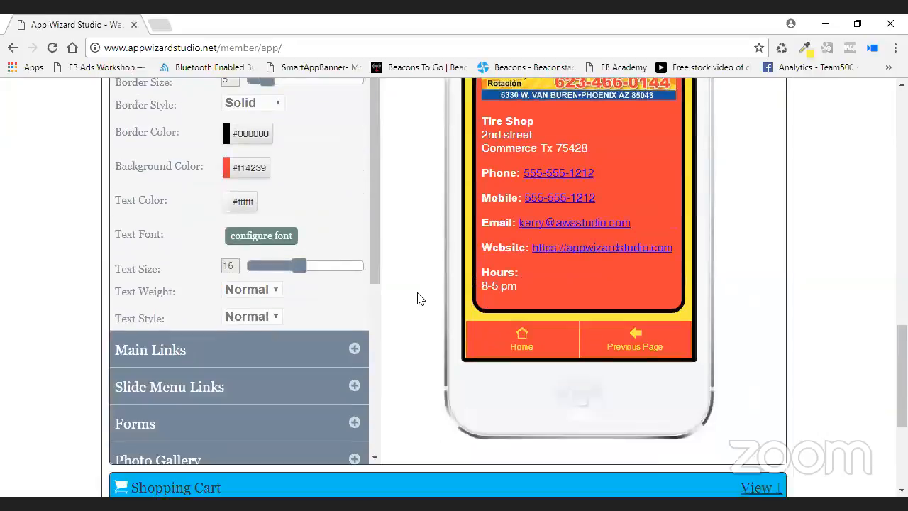
scroll(419, 297, "up", 4)
scroll(418, 299, "up", 2)
scroll(416, 300, "down", 2)
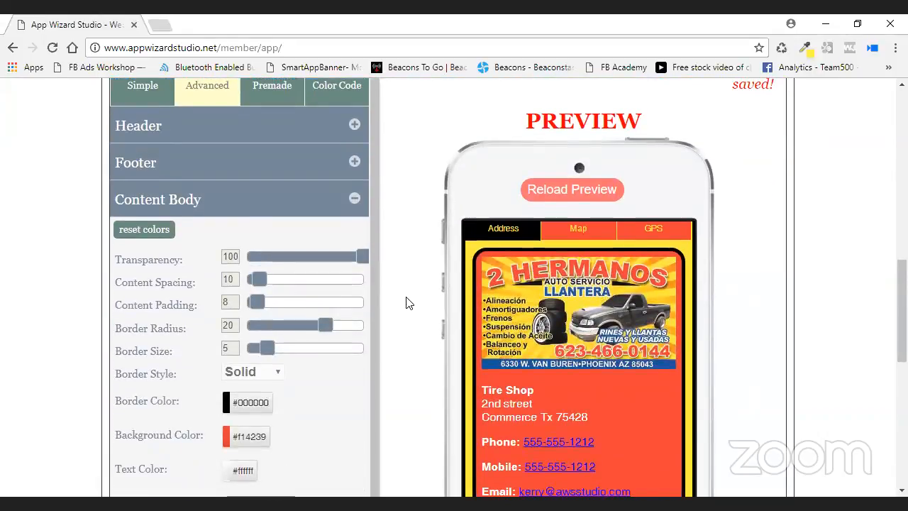
scroll(414, 303, "down", 1)
mouse_move(261, 204)
left_mouse_down()
mouse_move(274, 207)
mouse_move(253, 207)
left_mouse_up()
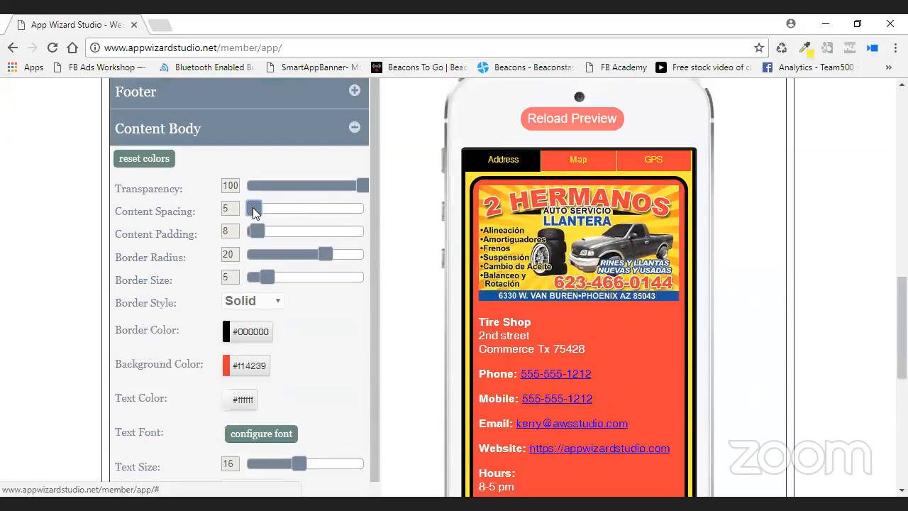
scroll(395, 293, "down", 1)
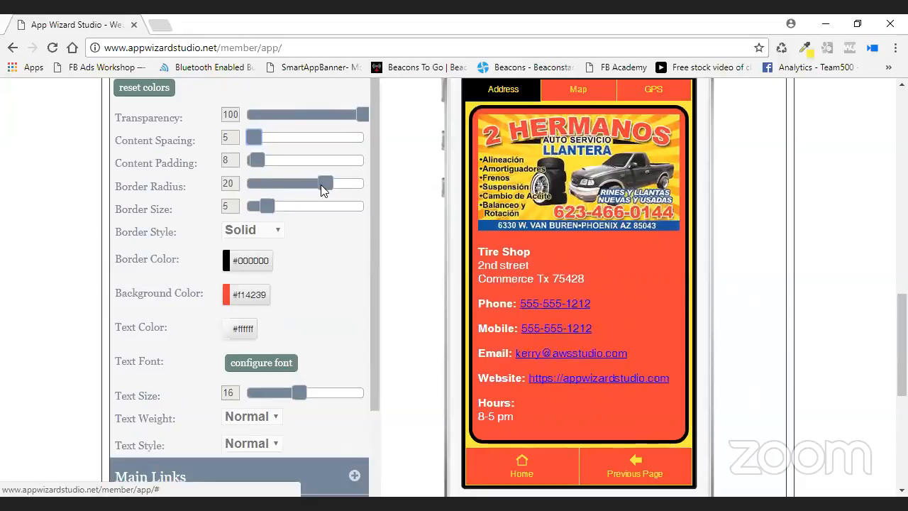
mouse_move(259, 206)
left_mouse_down()
mouse_move(299, 211)
mouse_move(266, 207)
left_mouse_up()
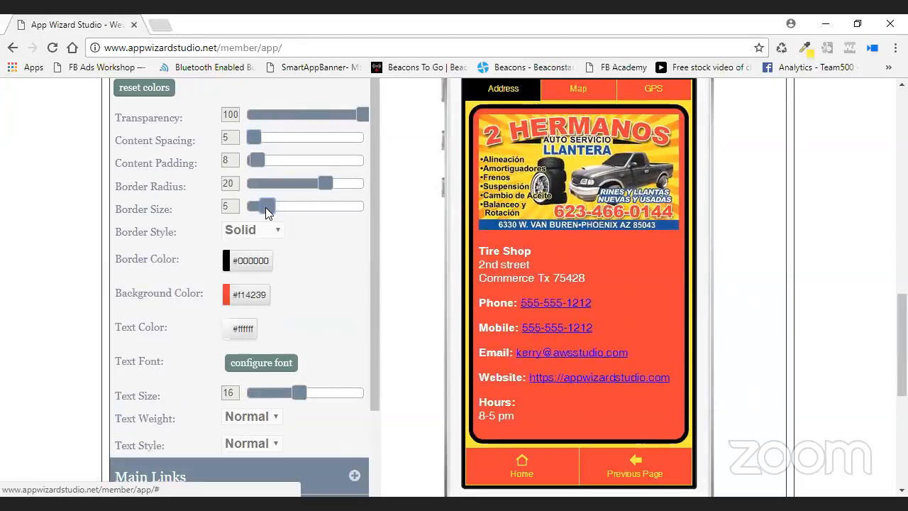
Give the content border the Ridge style in black, after trying red.
left_click(270, 234)
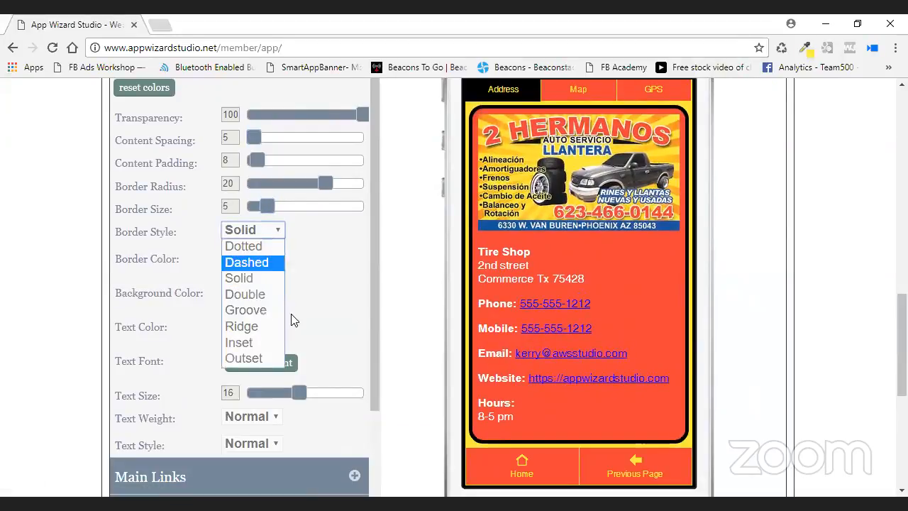
left_click(264, 332)
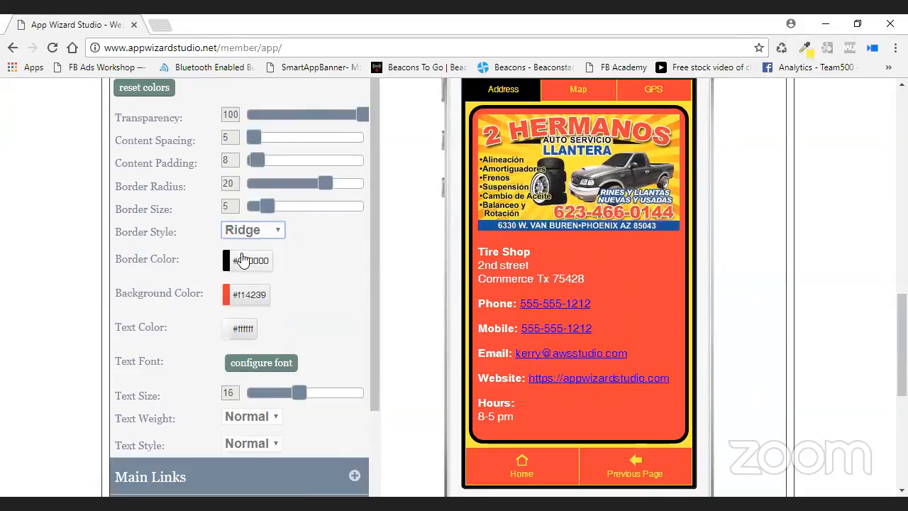
left_click(242, 259)
left_click(301, 320)
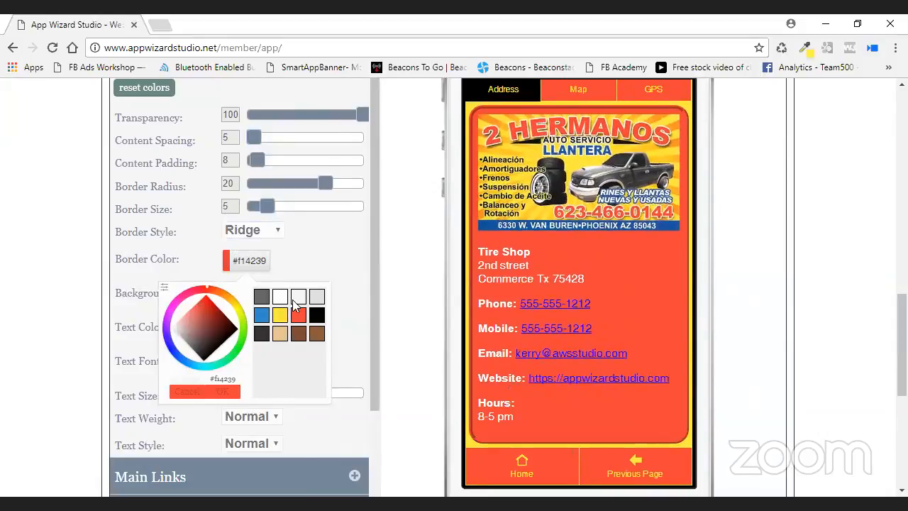
left_click(316, 315)
left_click(224, 392)
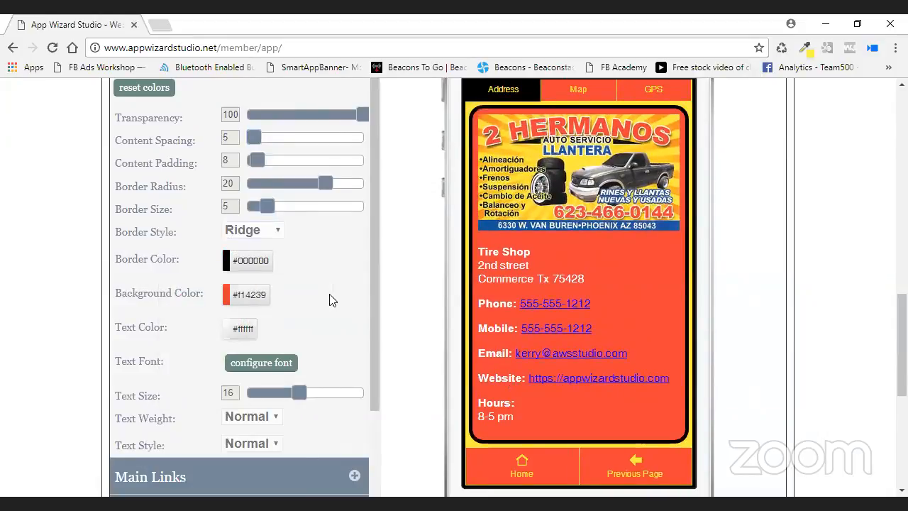
Set content Text Size to 15 with Normal weight and style, then preview Home.
scroll(329, 300, "down", 2)
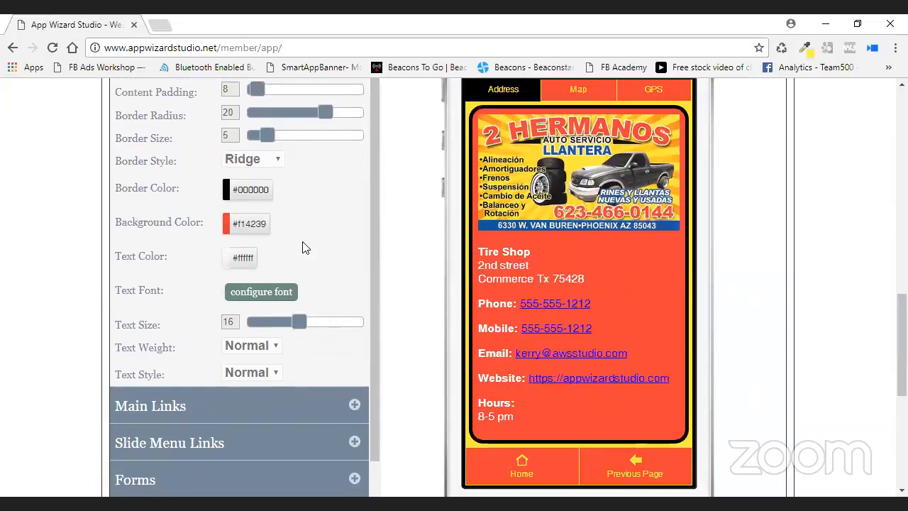
scroll(308, 249, "down", 2)
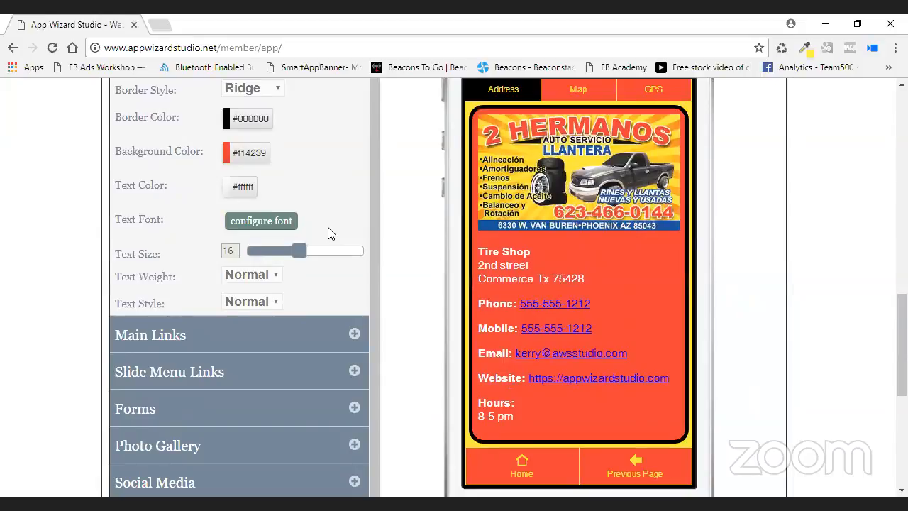
mouse_move(299, 251)
left_mouse_down()
mouse_move(312, 251)
mouse_move(296, 253)
left_mouse_up()
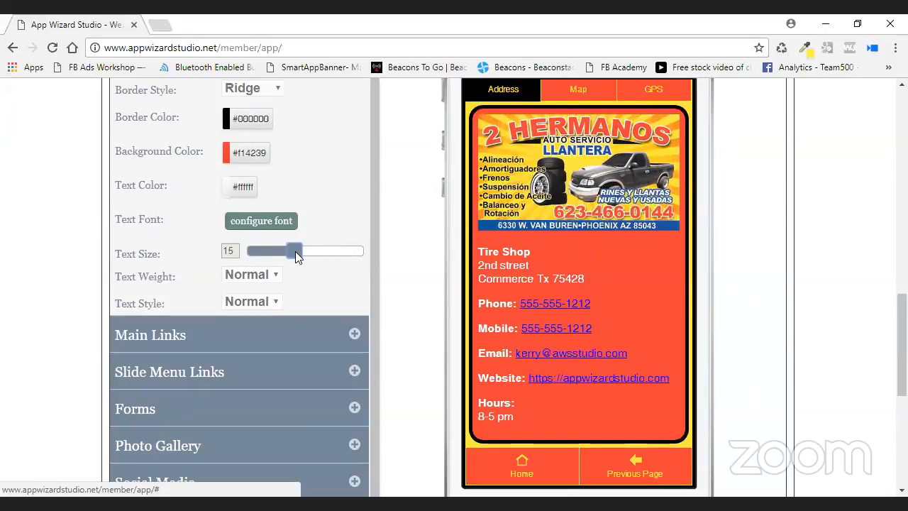
left_click(256, 281)
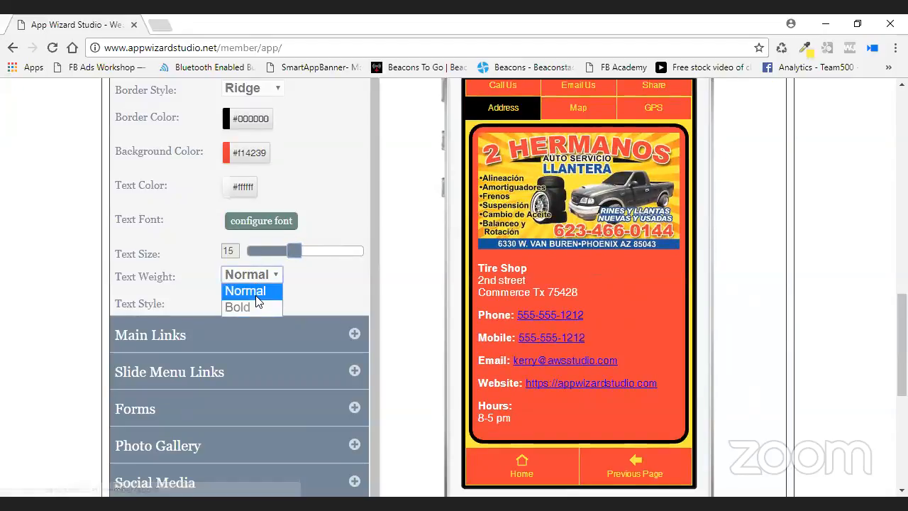
left_click(256, 308)
left_click(264, 275)
left_click(263, 291)
left_click(269, 302)
left_click(261, 335)
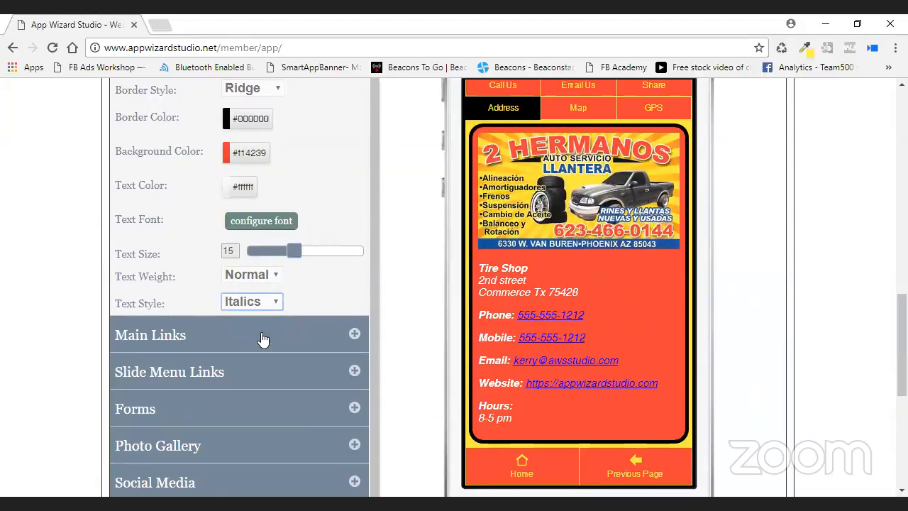
left_click(254, 305)
left_click(256, 319)
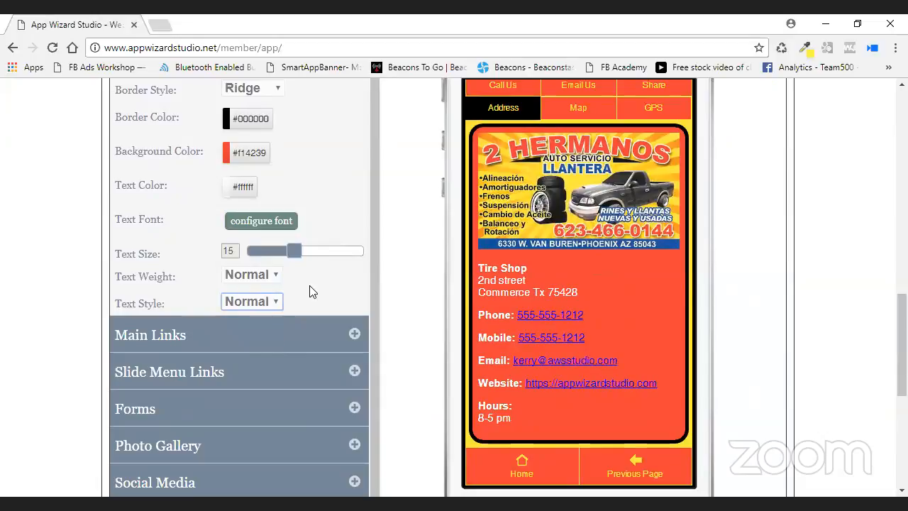
left_click(522, 466)
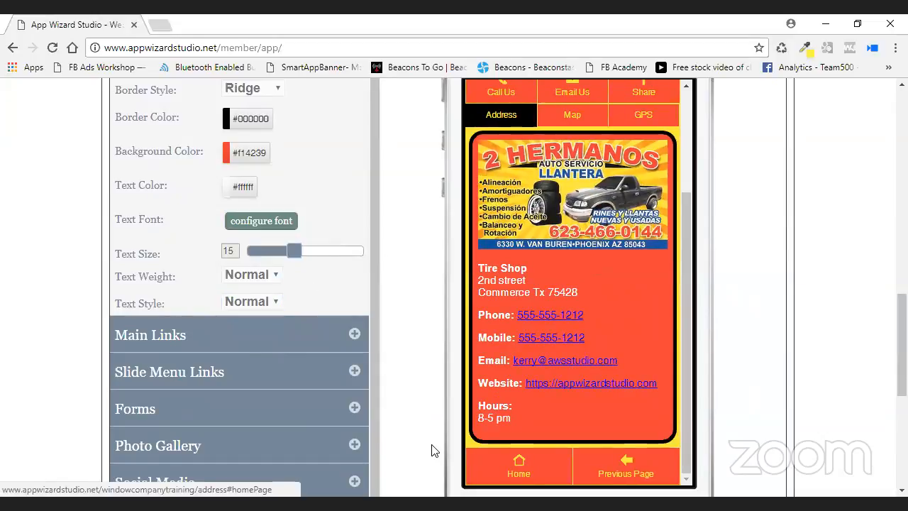
scroll(422, 362, "down", 1)
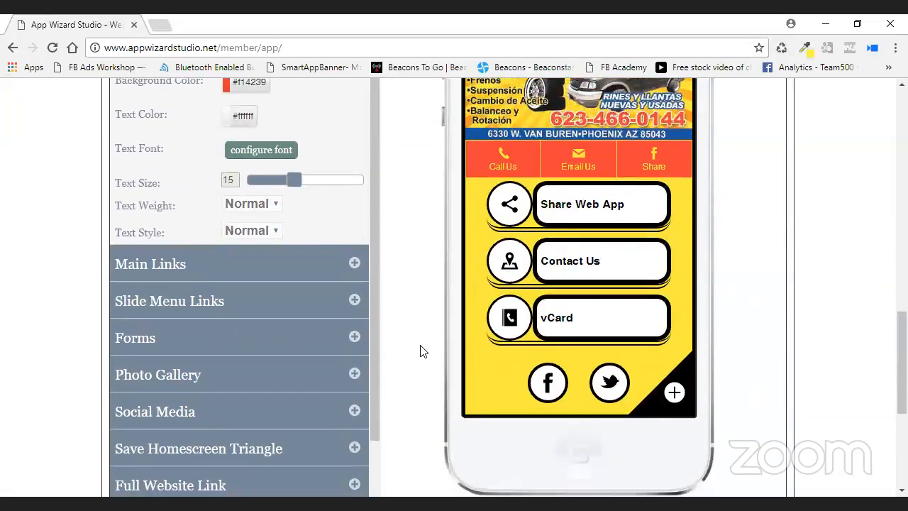
Collapse the Content Body section and expand the Main Links styling section.
scroll(420, 352, "up", 2)
scroll(421, 350, "up", 3)
scroll(373, 348, "up", 1)
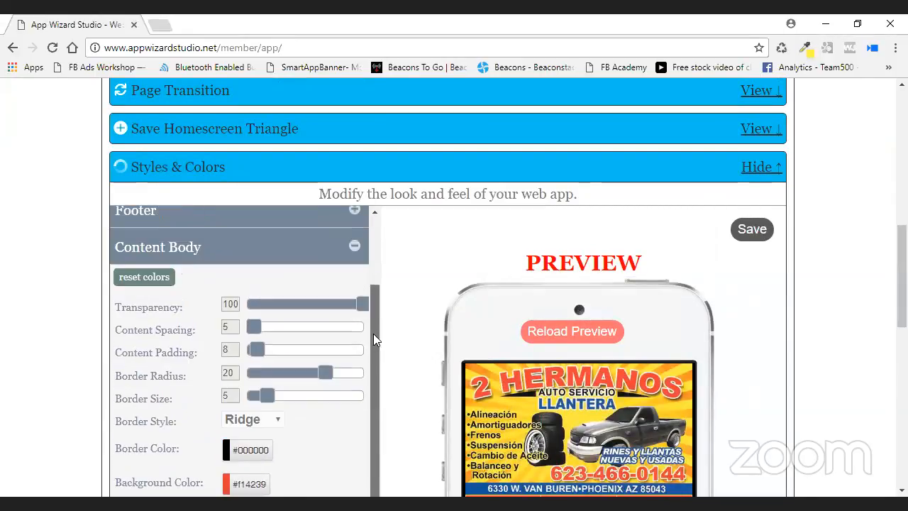
left_click(354, 267)
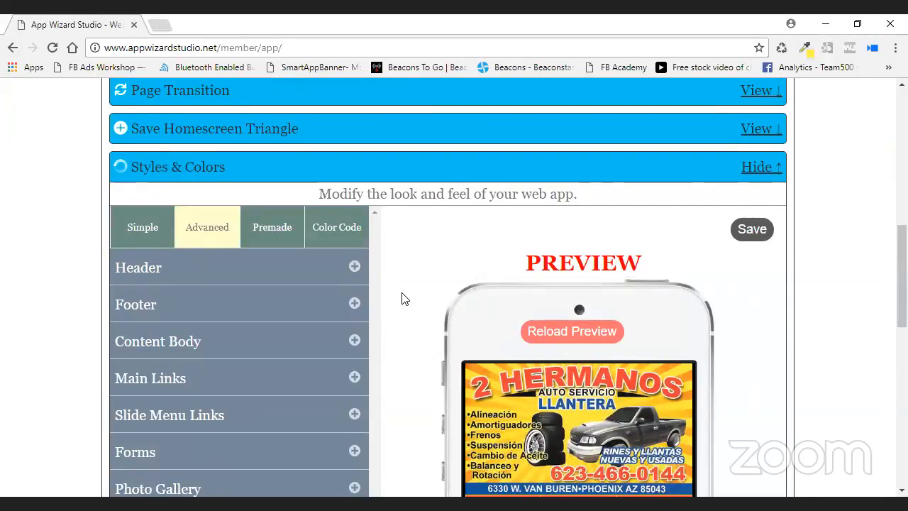
scroll(401, 297, "down", 2)
scroll(401, 298, "down", 2)
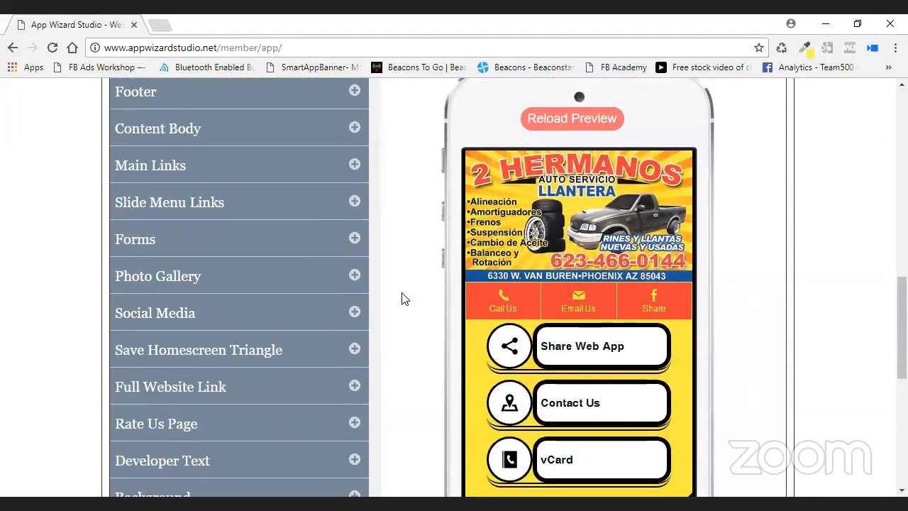
left_click(354, 164)
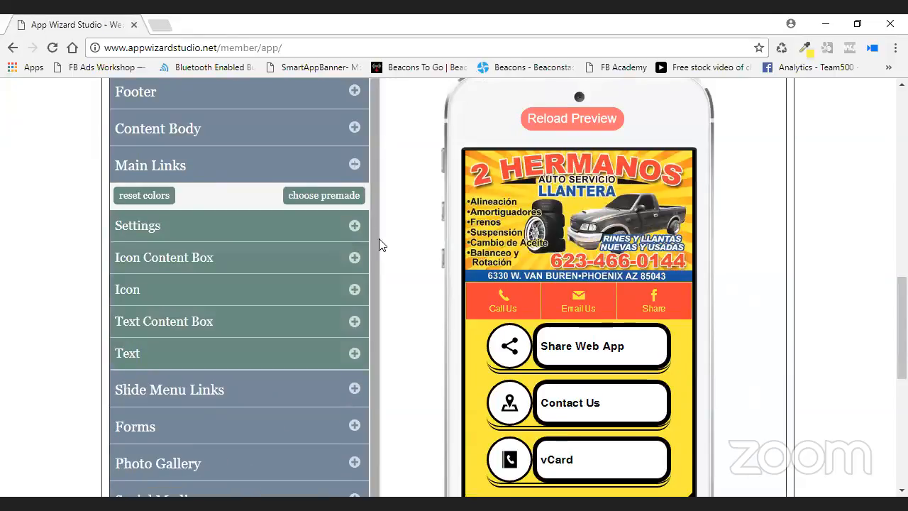
scroll(806, 340, "down", 1)
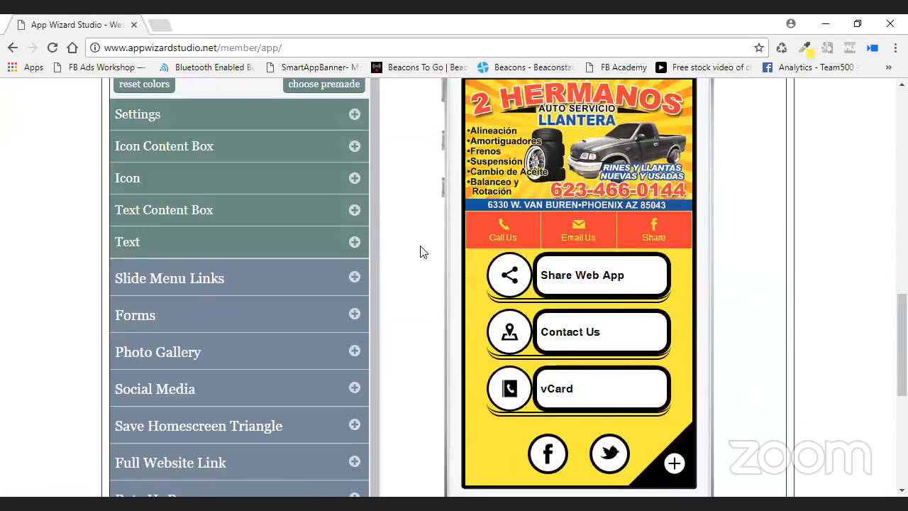
scroll(418, 250, "up", 1)
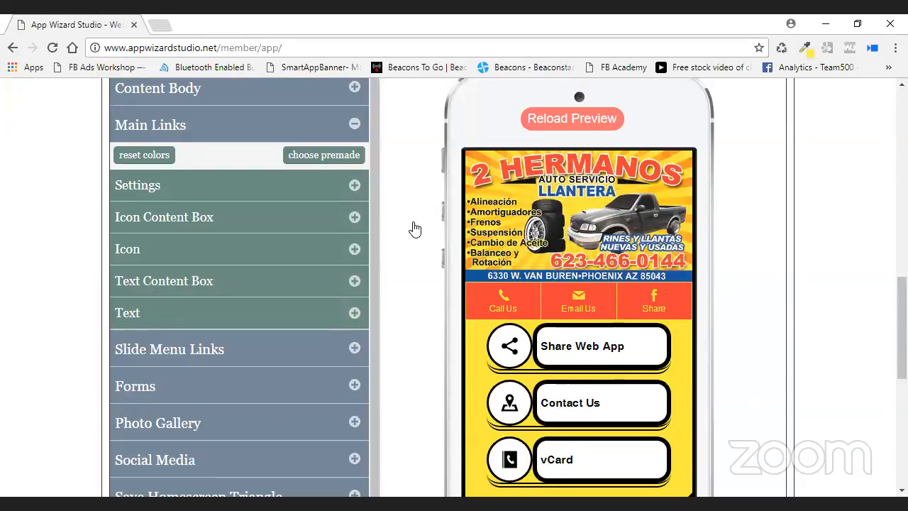
Set the link buttons' Border Style to Groove and raise Spacing Height to 29.
left_click(358, 197)
scroll(380, 196, "down", 1)
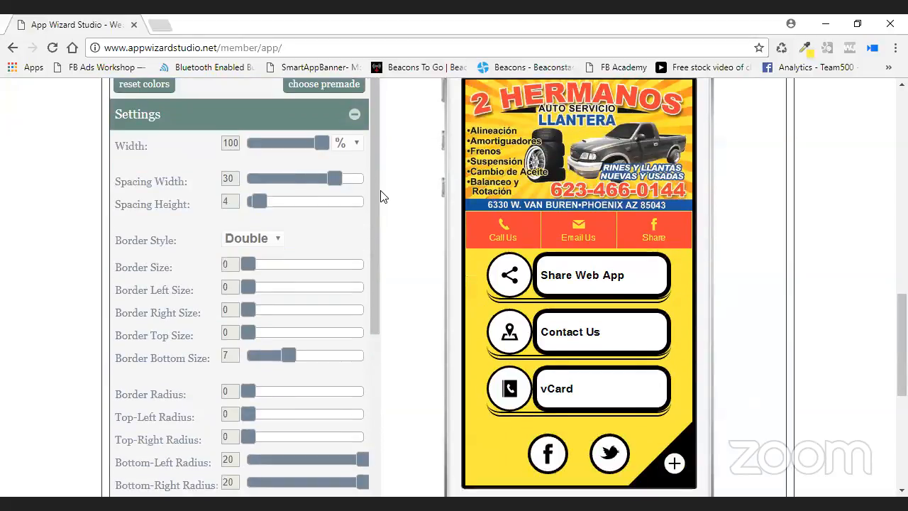
scroll(375, 205, "down", 1)
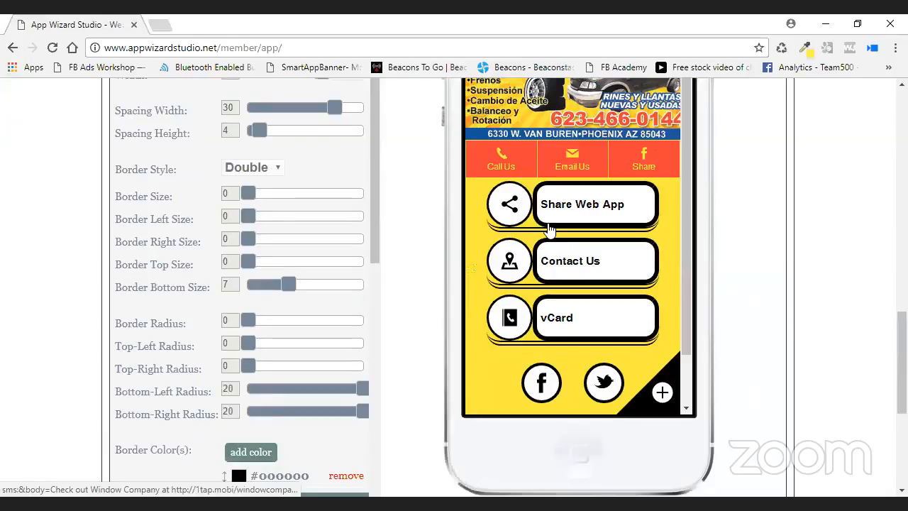
scroll(416, 221, "up", 1)
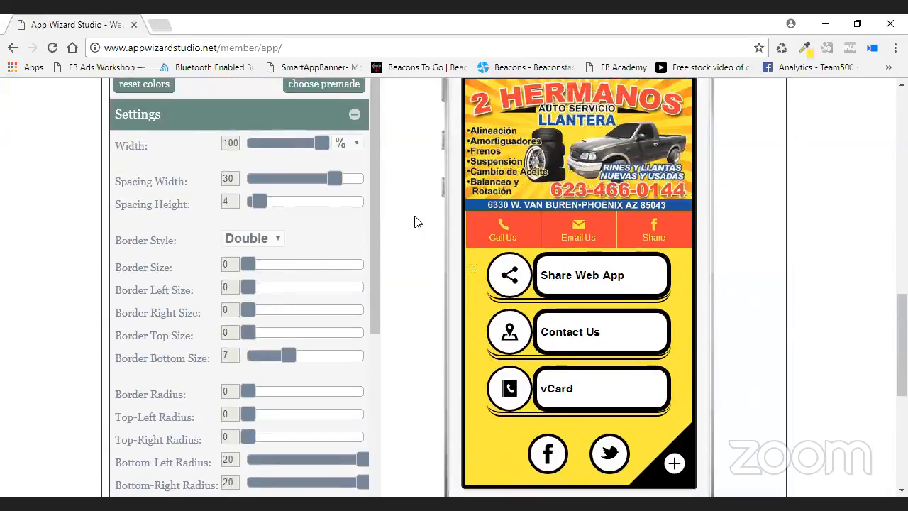
scroll(338, 208, "down", 1)
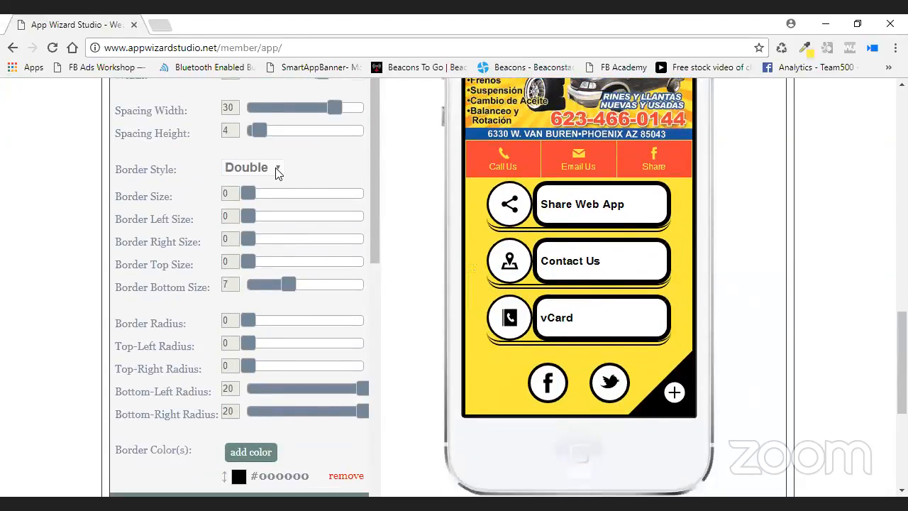
left_click(276, 170)
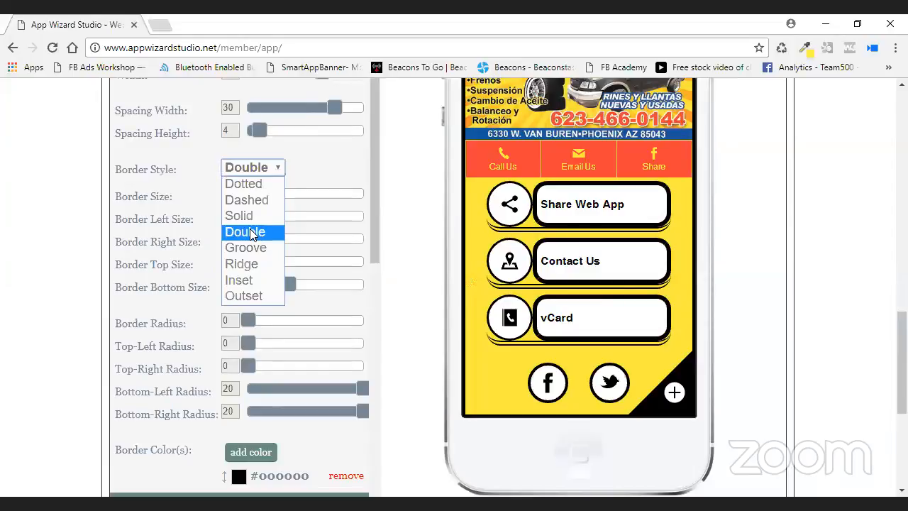
left_click(250, 216)
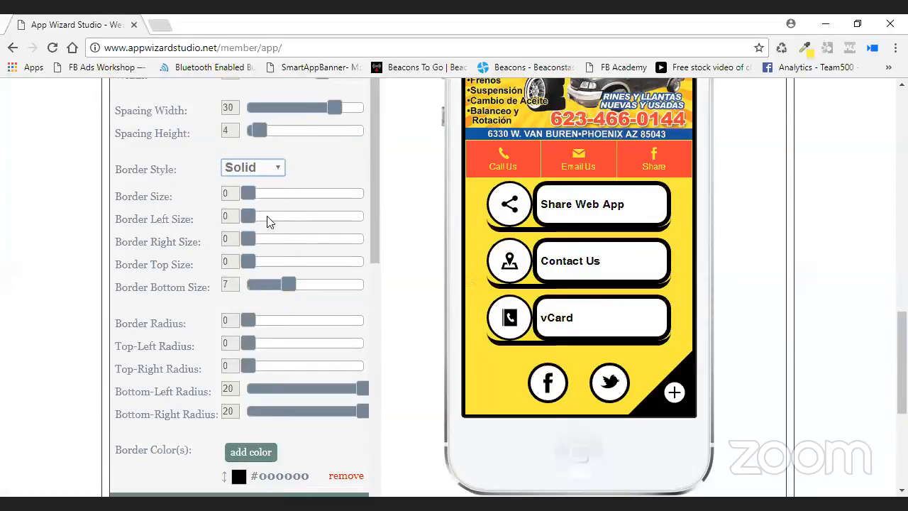
left_click(269, 168)
left_click(260, 264)
left_click(264, 168)
left_click(258, 245)
left_click(273, 169)
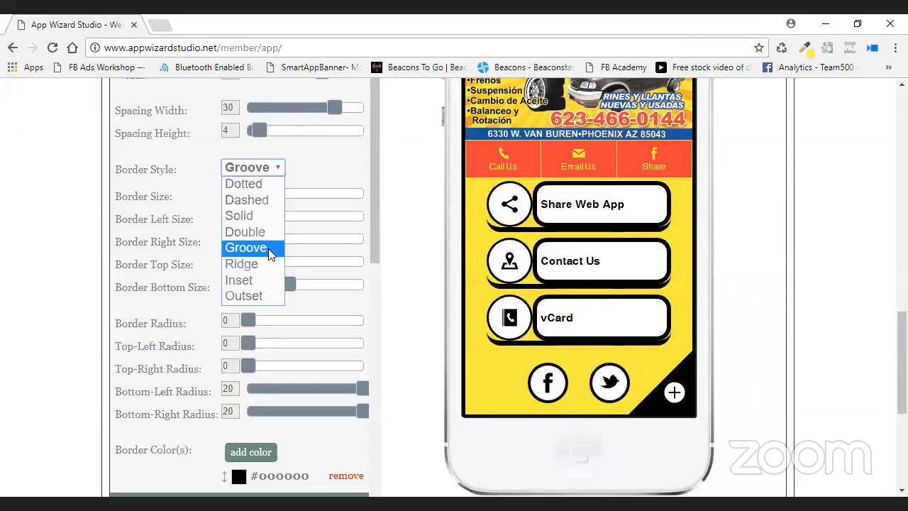
left_click(335, 130)
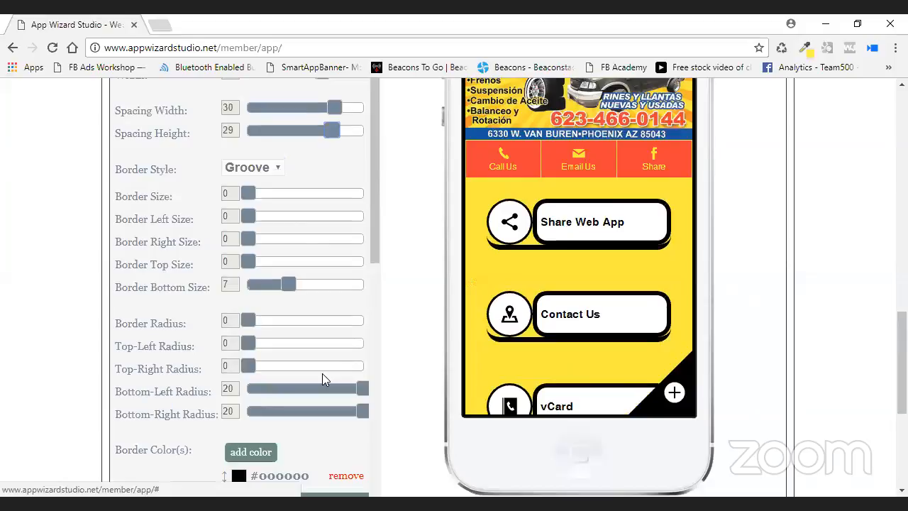
Replace the black #000000 button border colour with red #f14239.
left_click(346, 476)
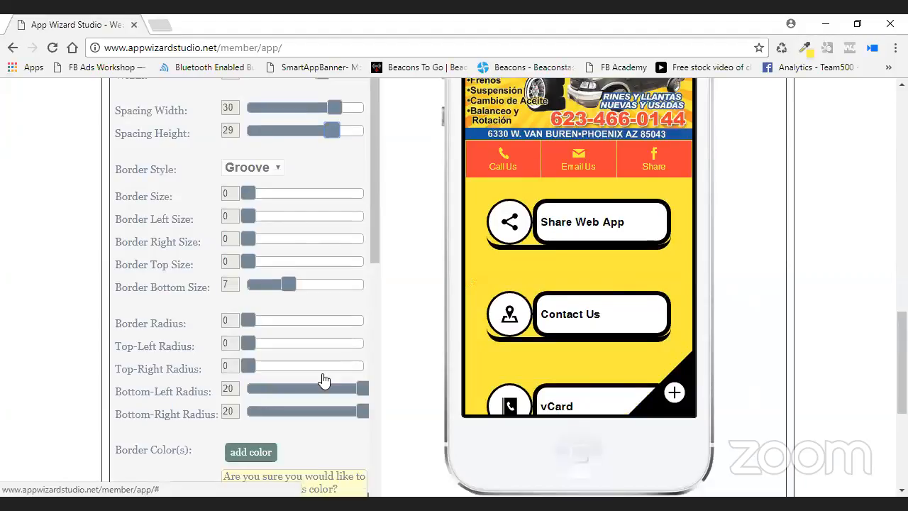
scroll(355, 455, "down", 1)
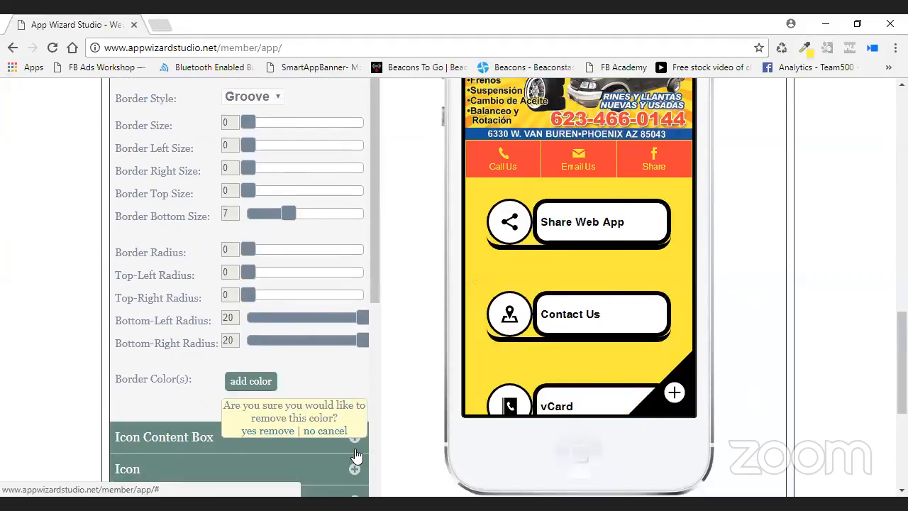
left_click(267, 430)
left_click(256, 381)
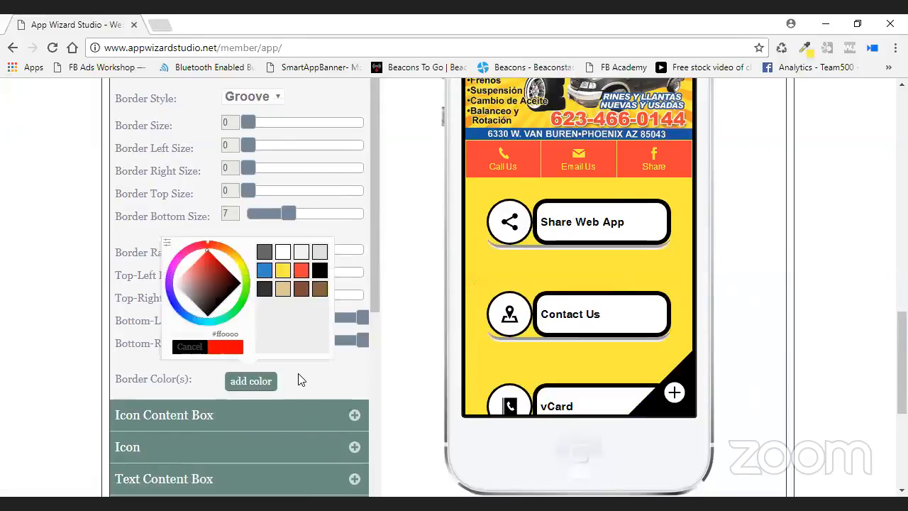
left_click(301, 270)
left_click(226, 346)
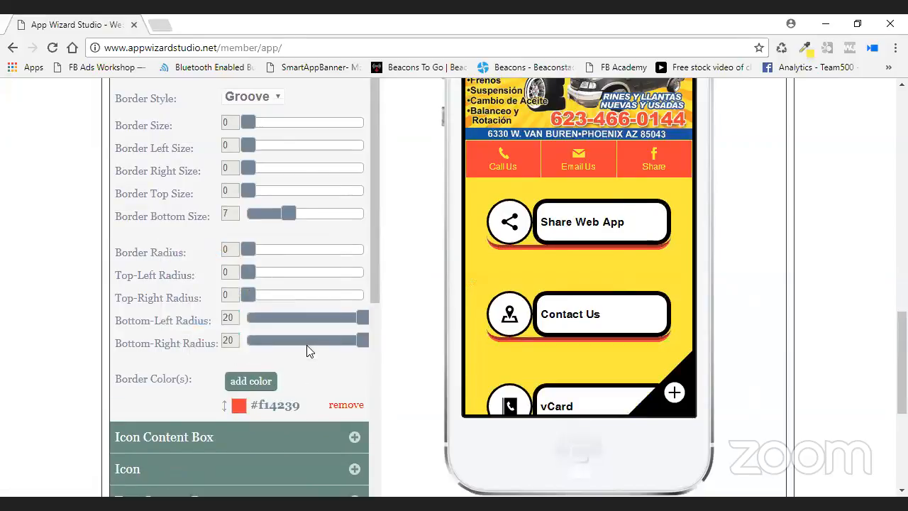
scroll(309, 350, "up", 2)
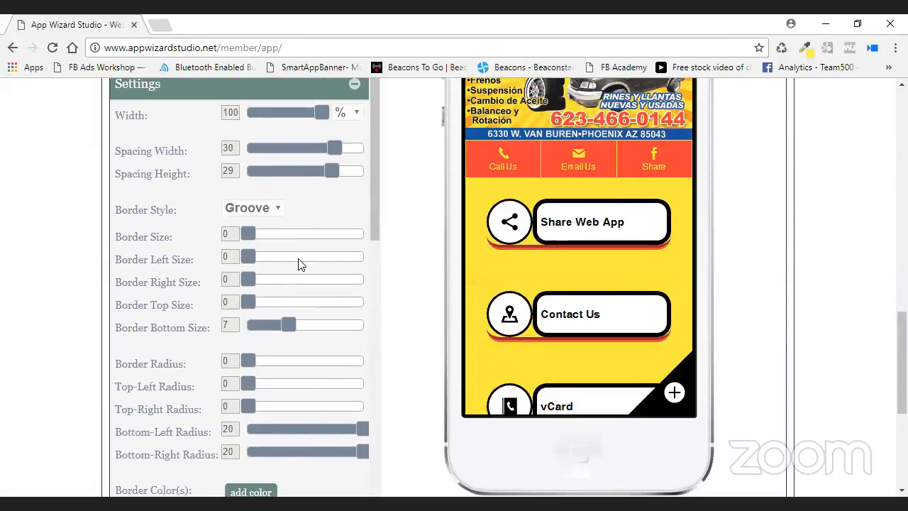
Set button Spacing Height and Spacing Width to 4 and Border Bottom Size to 6.
left_click_drag(332, 174, 262, 180)
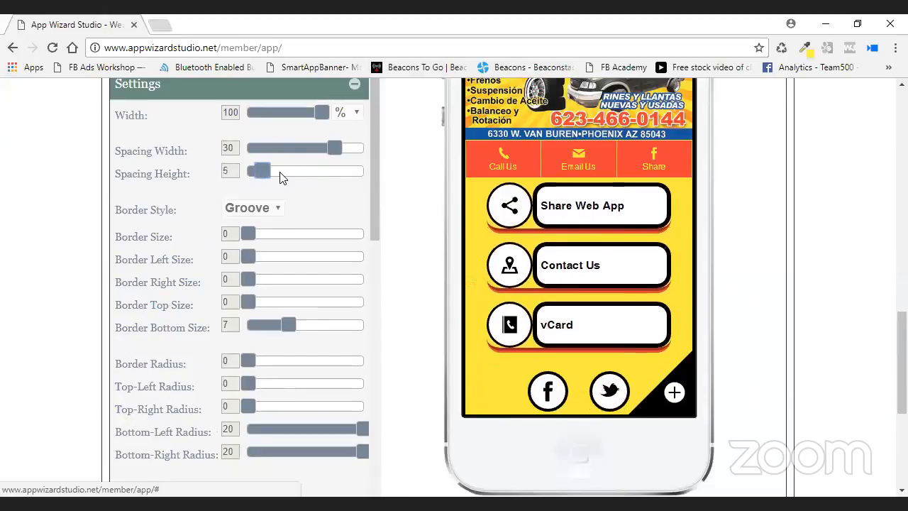
left_click_drag(337, 146, 256, 147)
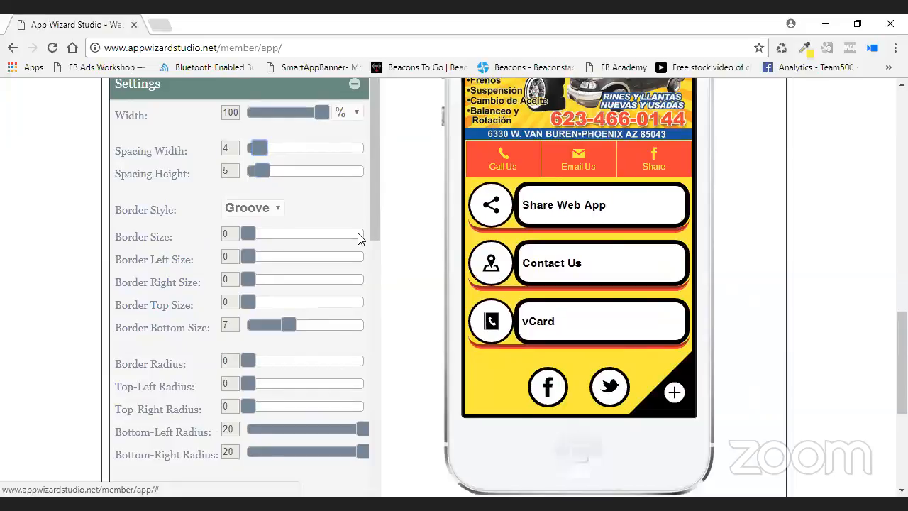
mouse_move(260, 176)
left_mouse_down()
mouse_move(271, 170)
mouse_move(259, 171)
left_mouse_up()
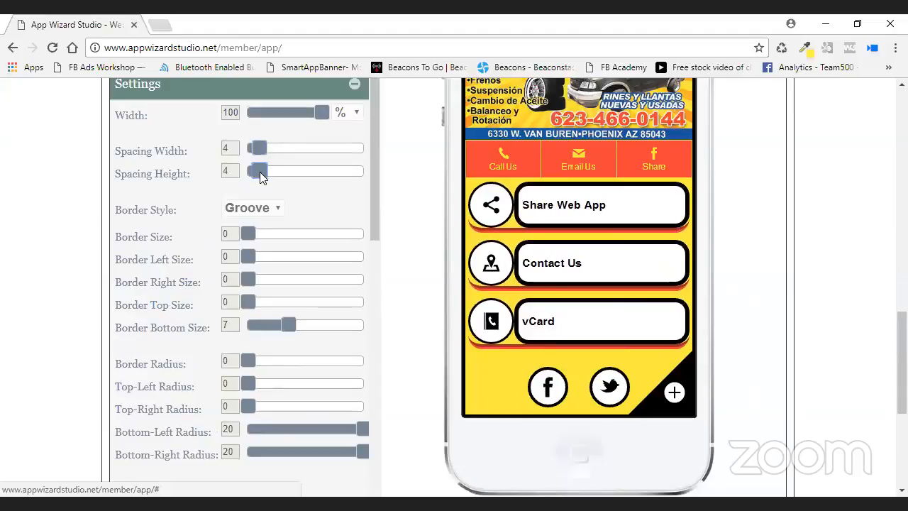
left_click_drag(259, 172, 258, 171)
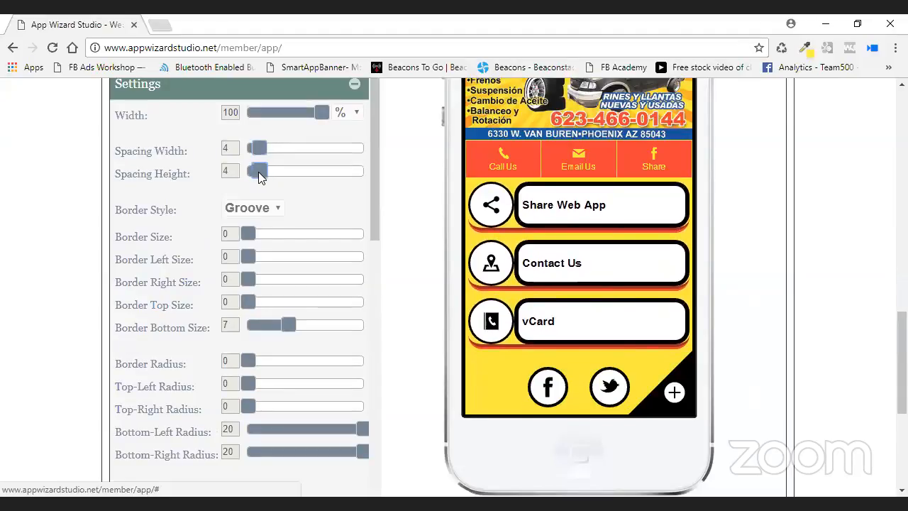
scroll(313, 212, "down", 1)
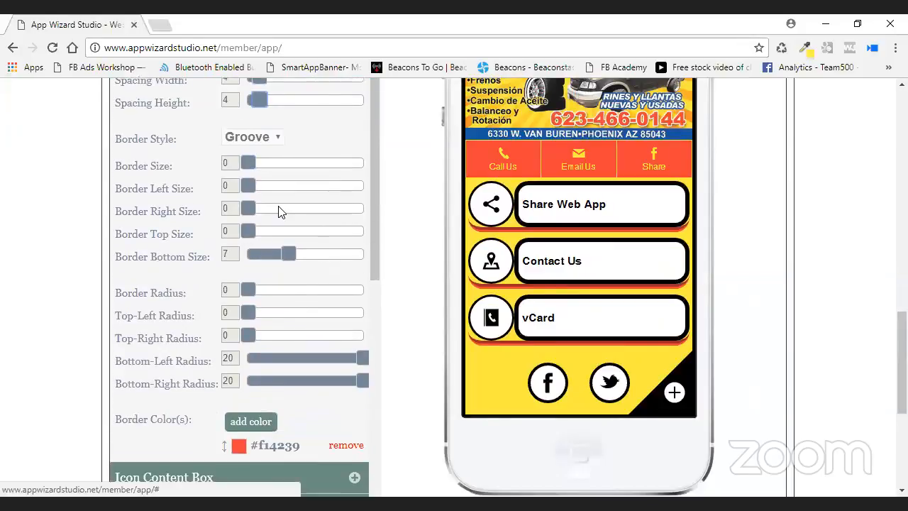
mouse_move(285, 255)
left_mouse_down()
mouse_move(348, 262)
mouse_move(282, 268)
left_mouse_up()
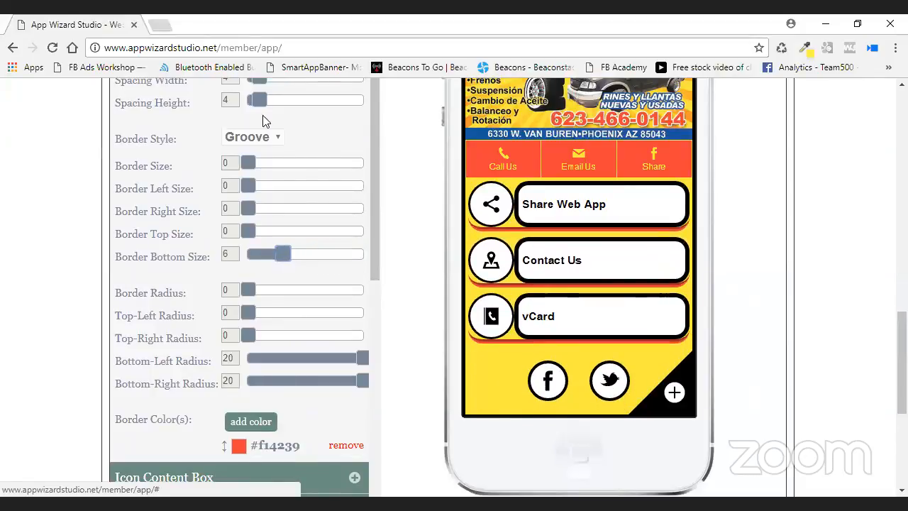
Switch the button border to Ridge after trying Outset, keeping Border Size 0, Bottom Size 6.
left_click(264, 138)
left_click(263, 264)
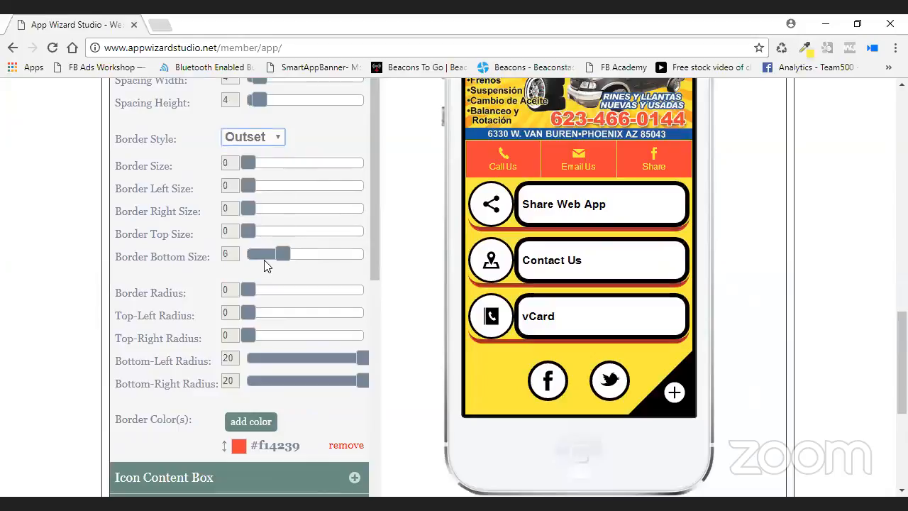
left_click(275, 139)
left_click(265, 234)
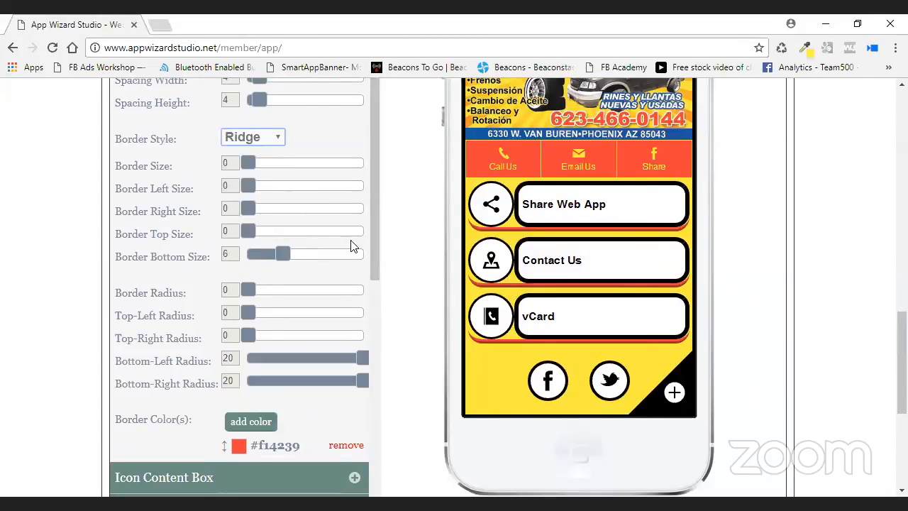
mouse_move(250, 165)
left_mouse_down()
mouse_move(317, 182)
mouse_move(373, 175)
mouse_move(290, 171)
mouse_move(281, 178)
mouse_move(248, 167)
left_mouse_up()
left_click_drag(251, 252, 285, 249)
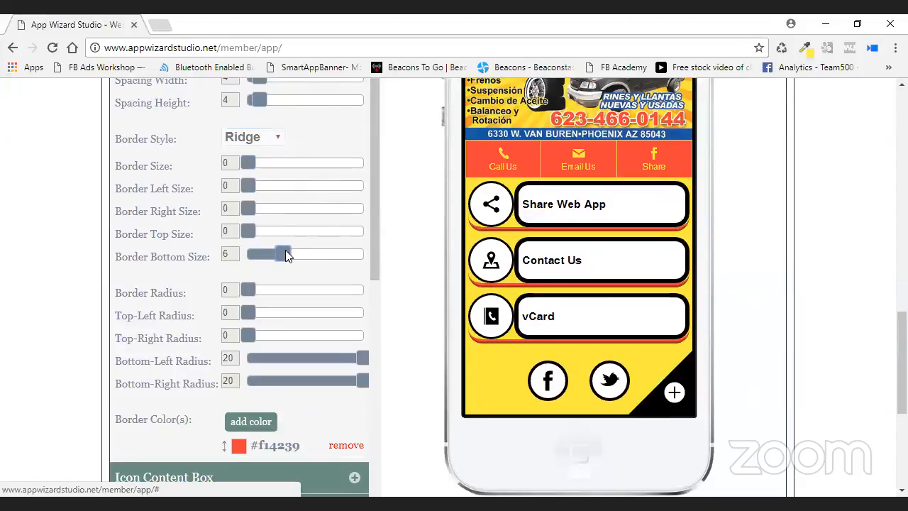
scroll(263, 244, "down", 2)
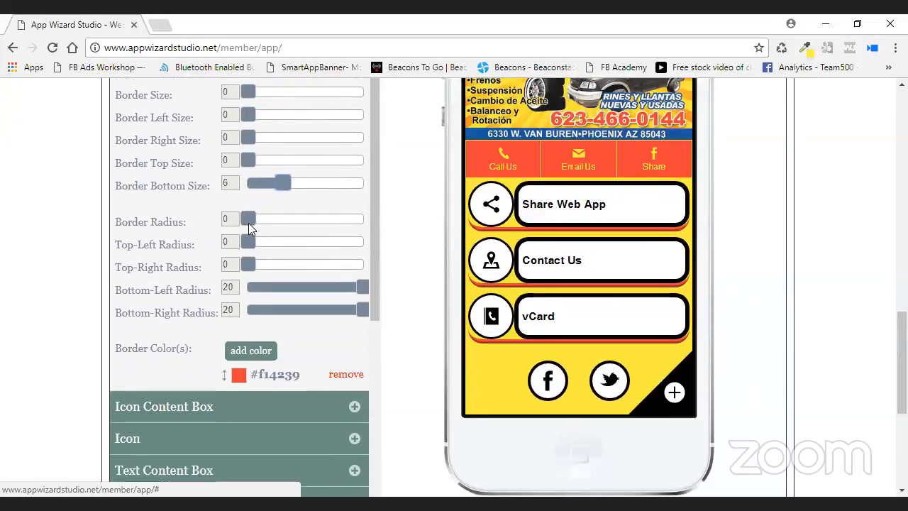
Set button Border Radius 20, Bottom-Right Radius 0, Bottom-Left 20, and Border Bottom Size 5.
left_click_drag(312, 229, 397, 227)
left_click_drag(248, 94, 354, 95)
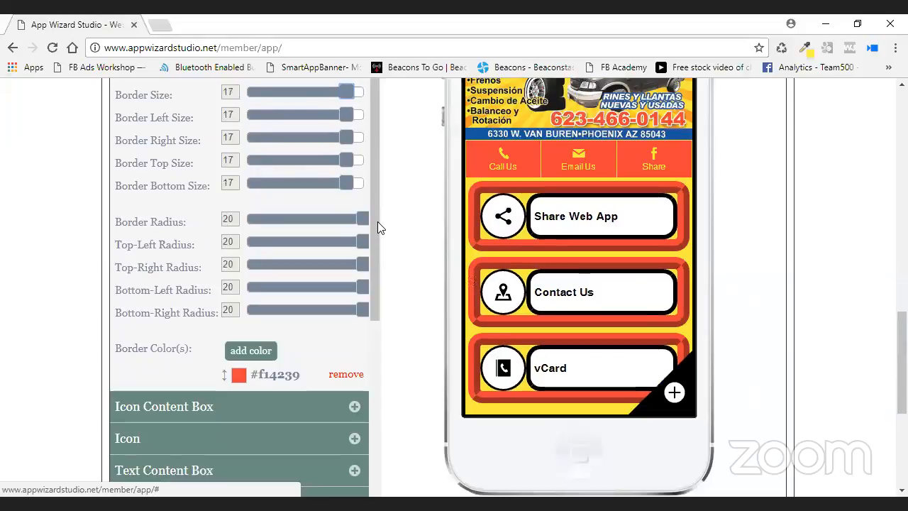
left_click_drag(365, 223, 389, 231)
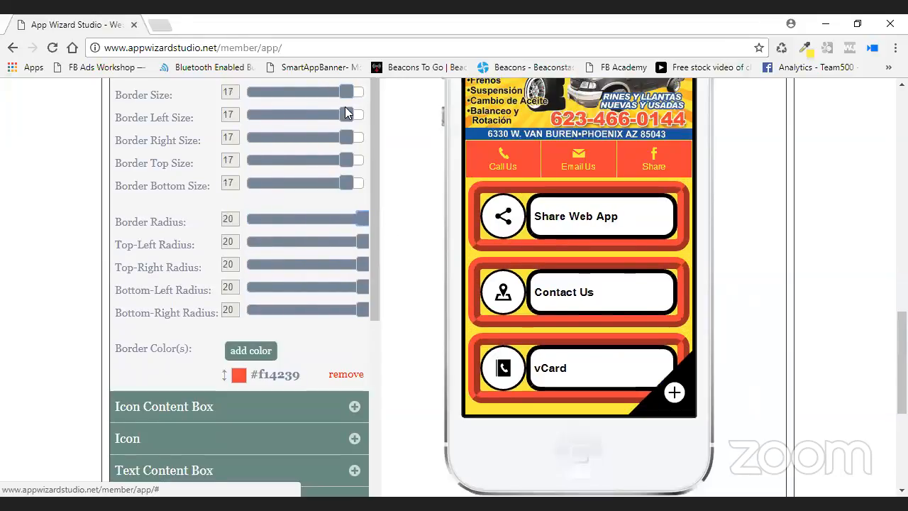
scroll(355, 128, "up", 1)
left_click_drag(350, 163, 241, 167)
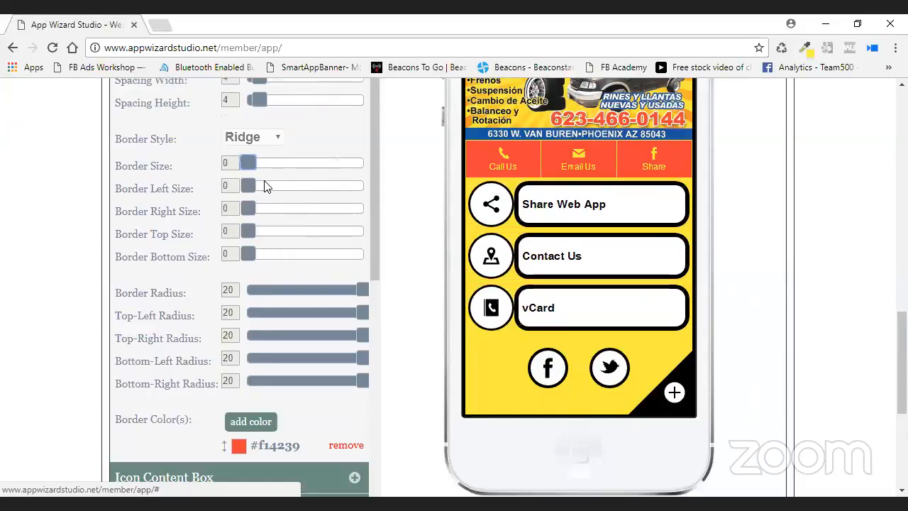
left_click_drag(259, 256, 282, 261)
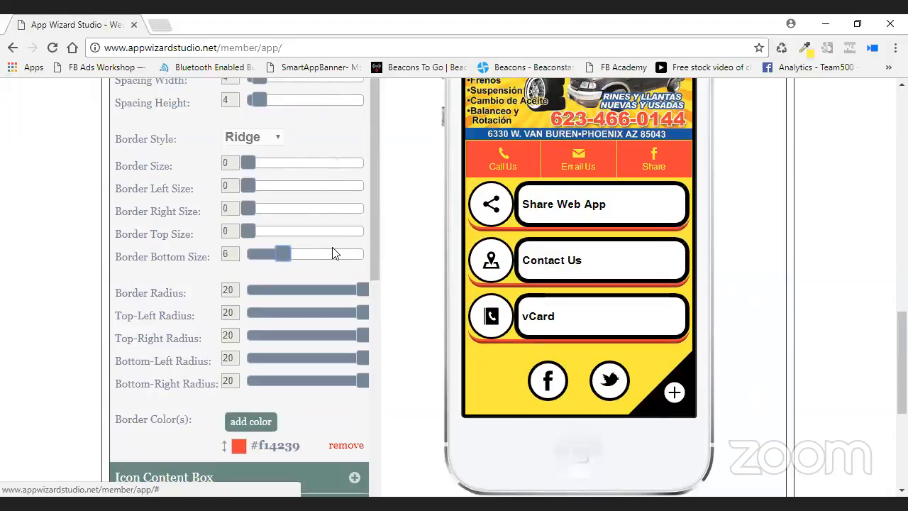
scroll(325, 248, "down", 1)
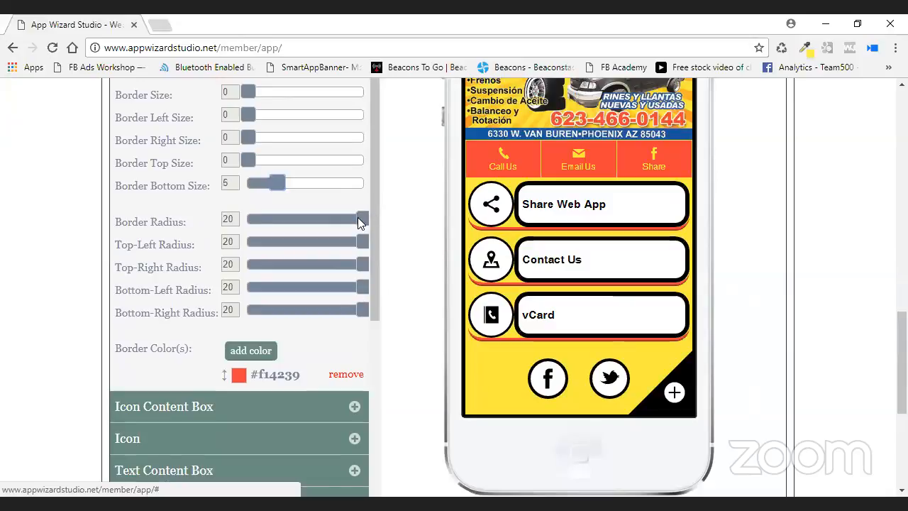
left_click_drag(363, 286, 222, 296)
left_click_drag(361, 310, 239, 310)
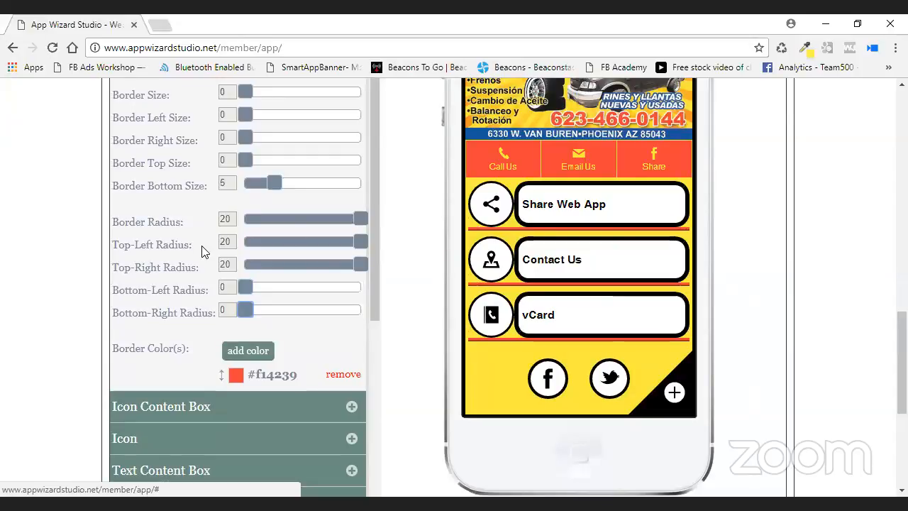
left_click_drag(251, 287, 363, 289)
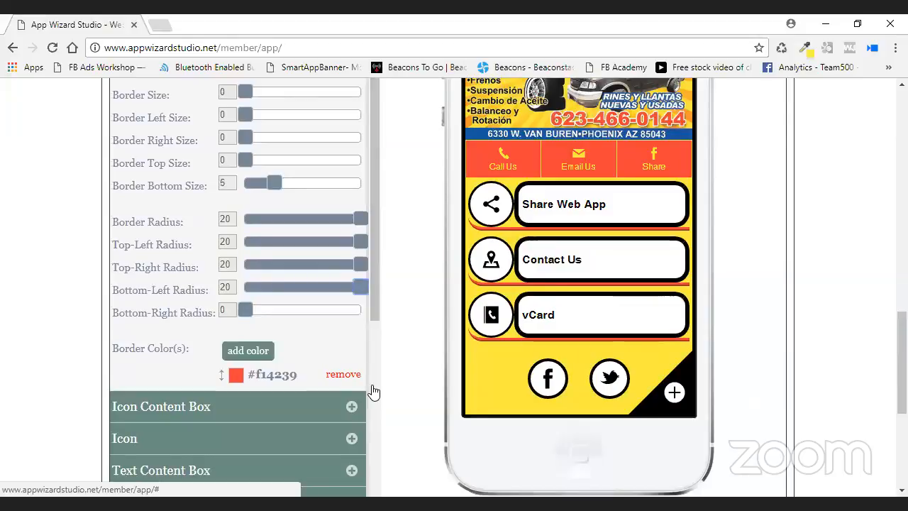
Expand the Icon Content Box settings for the Share Web App, Contact Us and vCard icon boxes.
left_click(352, 407)
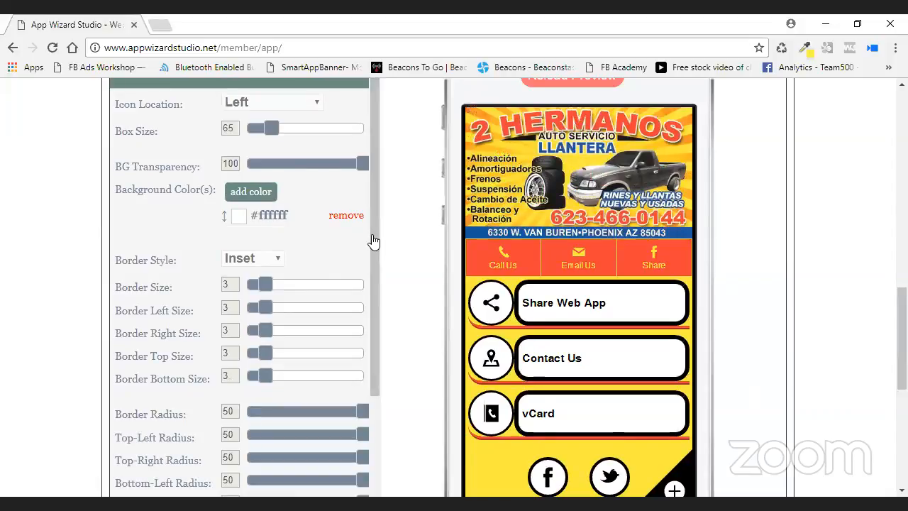
scroll(318, 239, "down", 1)
Replace the icon boxes' white background with orange #f6962a sampled from the header image.
left_click(345, 144)
left_click(269, 169)
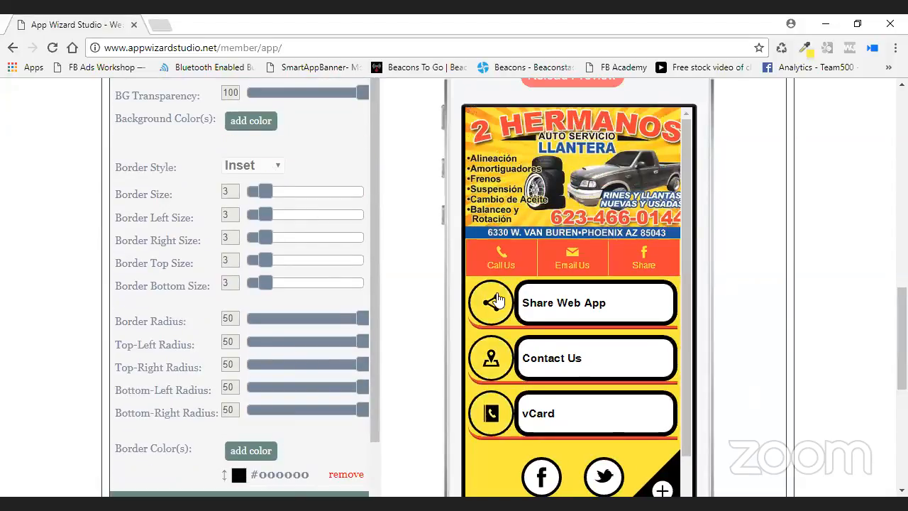
left_click(261, 131)
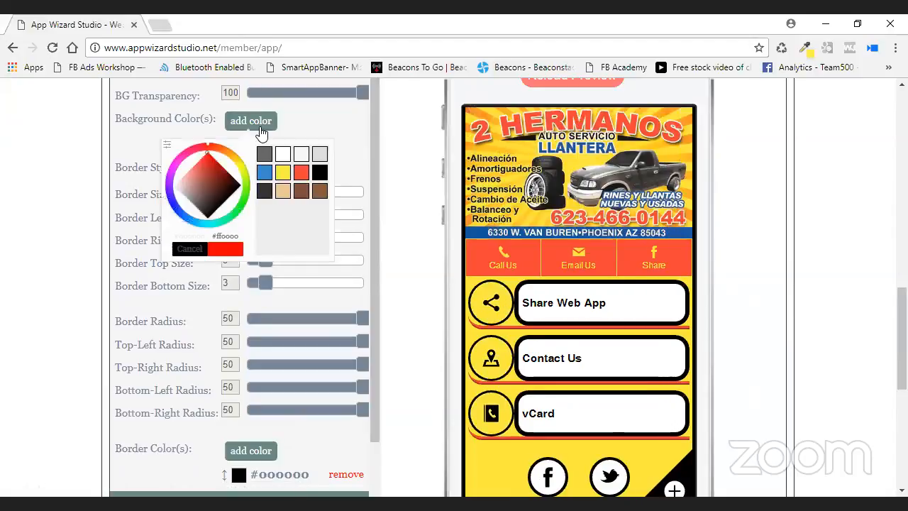
left_click(806, 50)
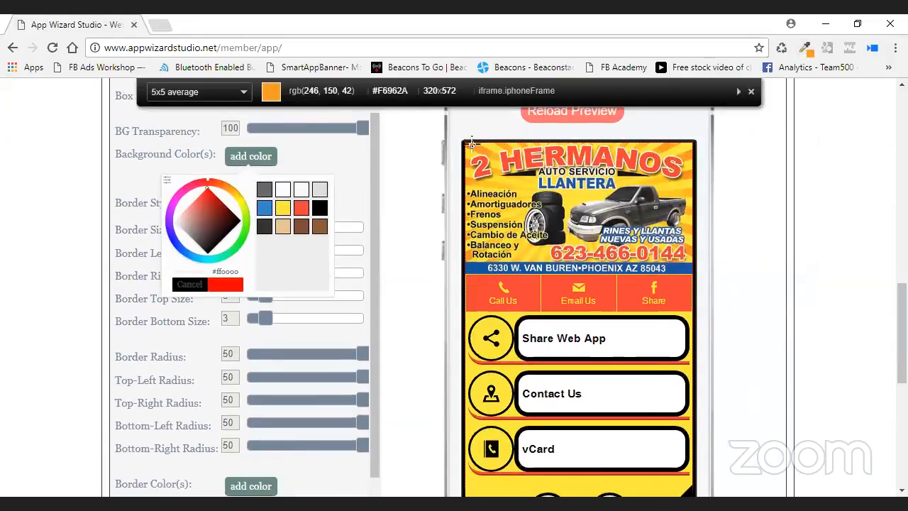
left_click(471, 143)
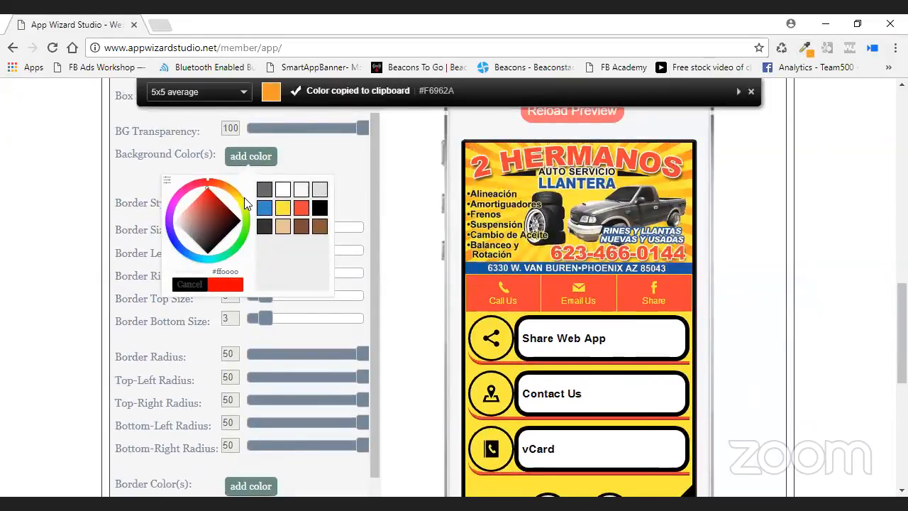
left_click(167, 179)
left_click_drag(230, 213, 123, 213)
key("ctrl+v")
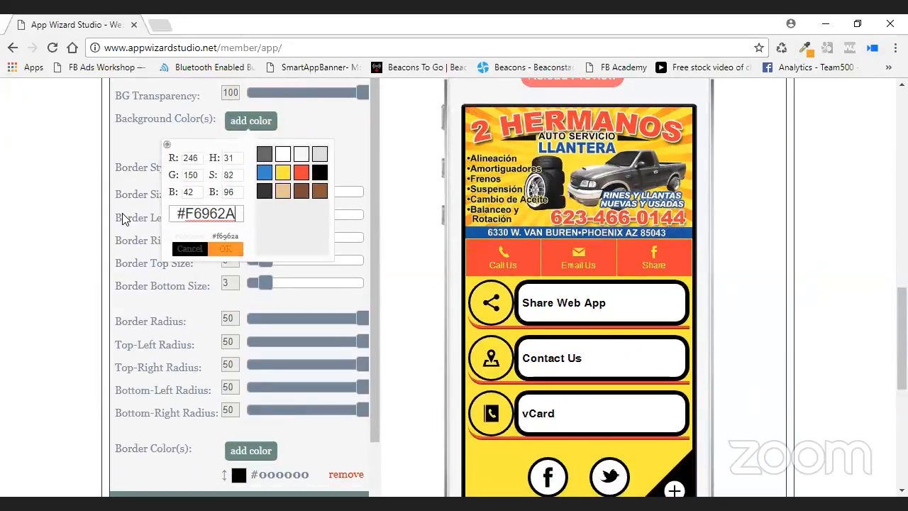
left_click(218, 246)
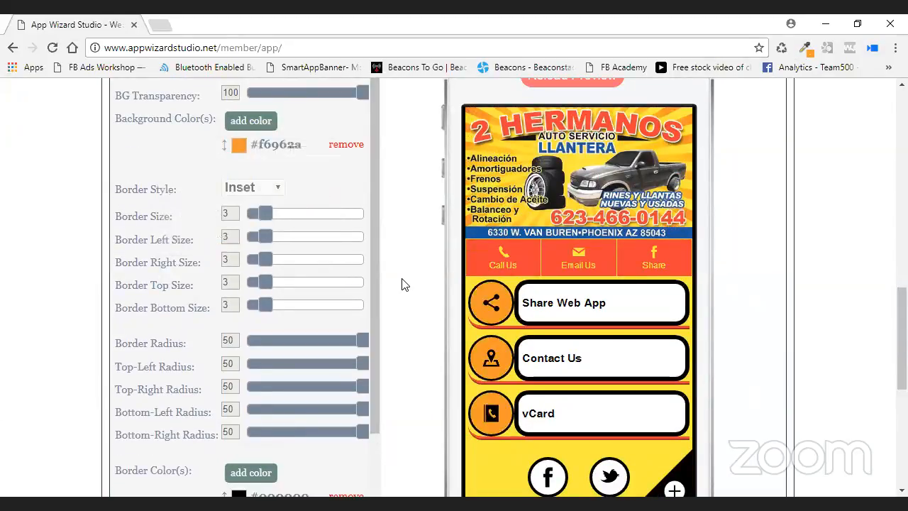
scroll(402, 284, "down", 1)
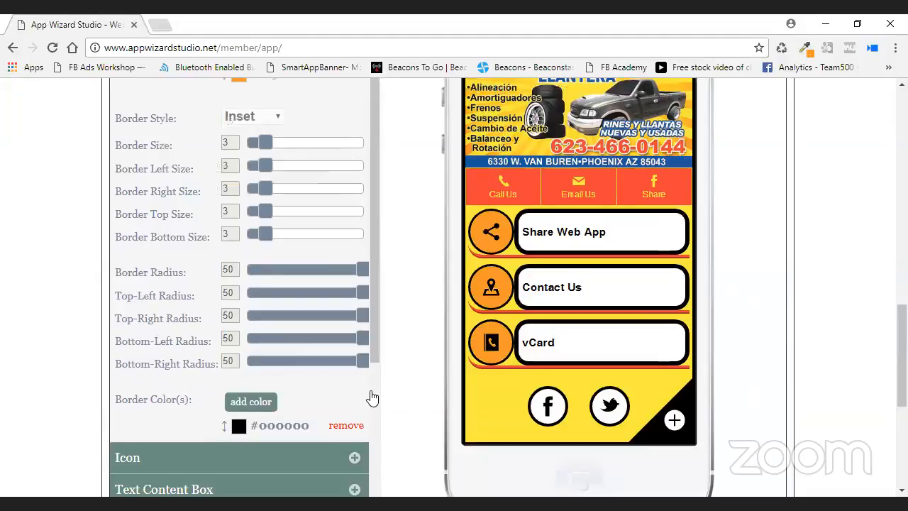
Replace the icon boxes' black border colour with yellow #fdce2e sampled from the app background.
left_click(346, 425)
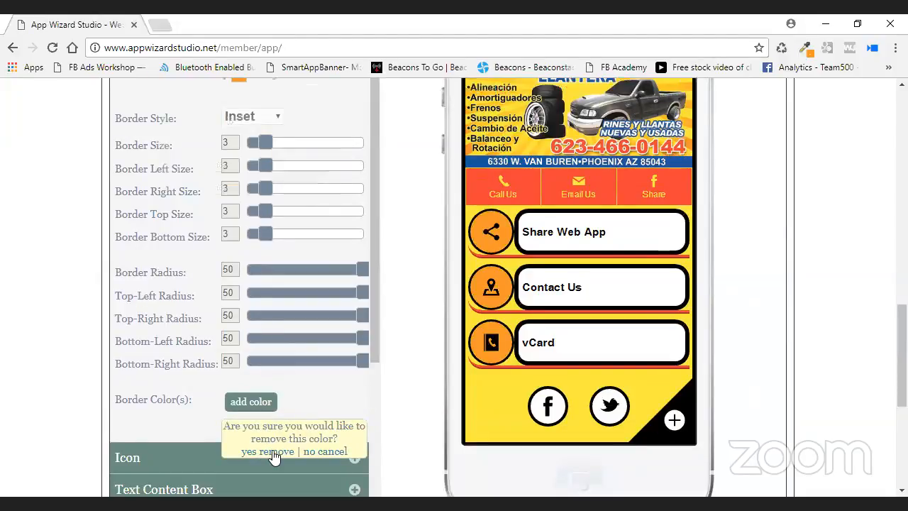
left_click(273, 452)
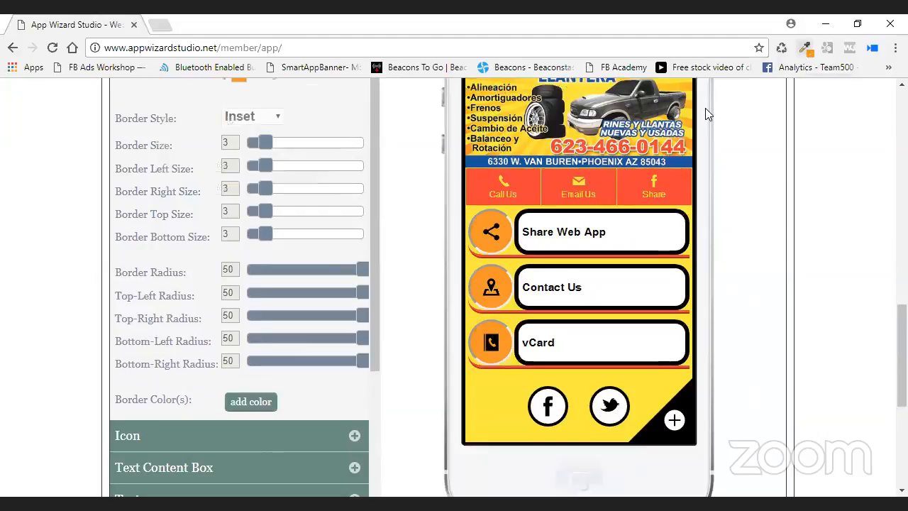
left_click(805, 47)
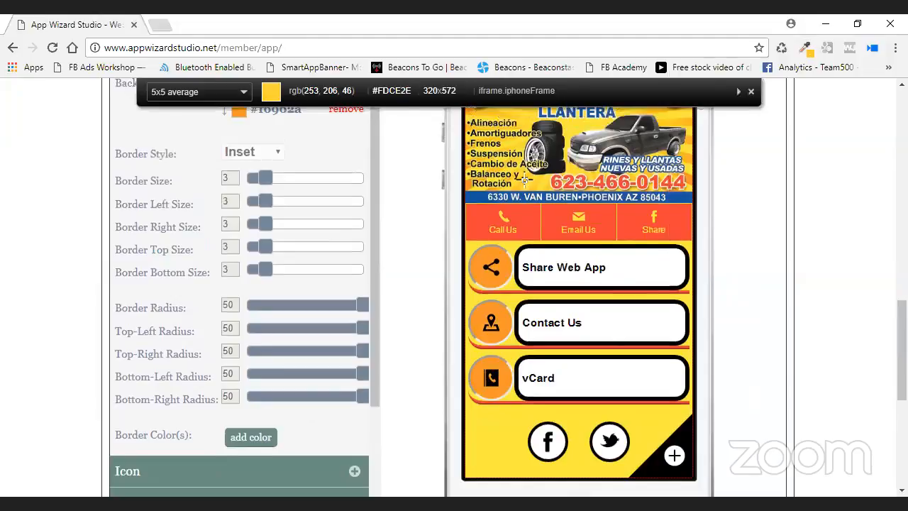
left_click(524, 180)
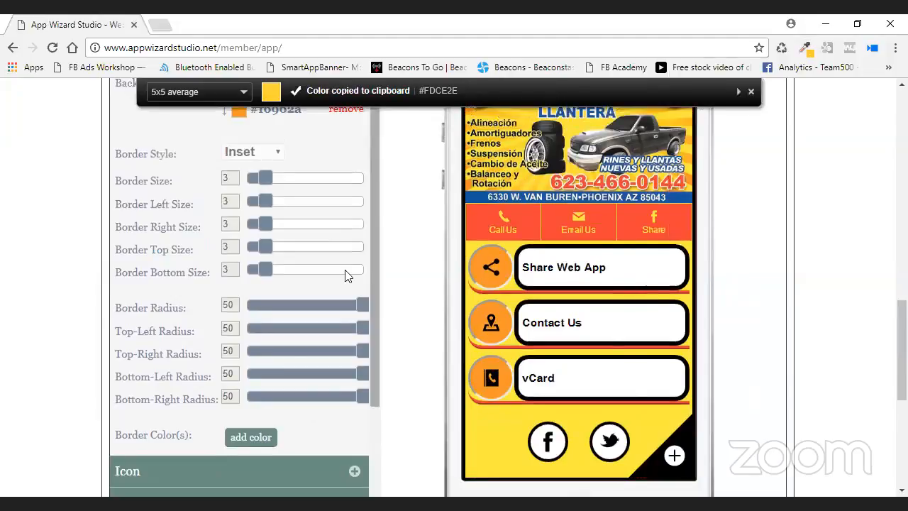
left_click(251, 437)
scroll(327, 431, "down", 1)
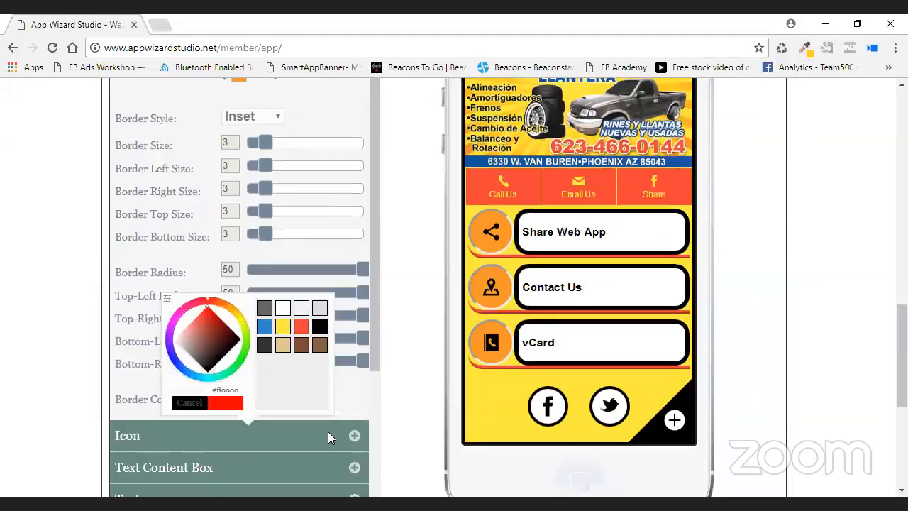
key("ctrl+a")
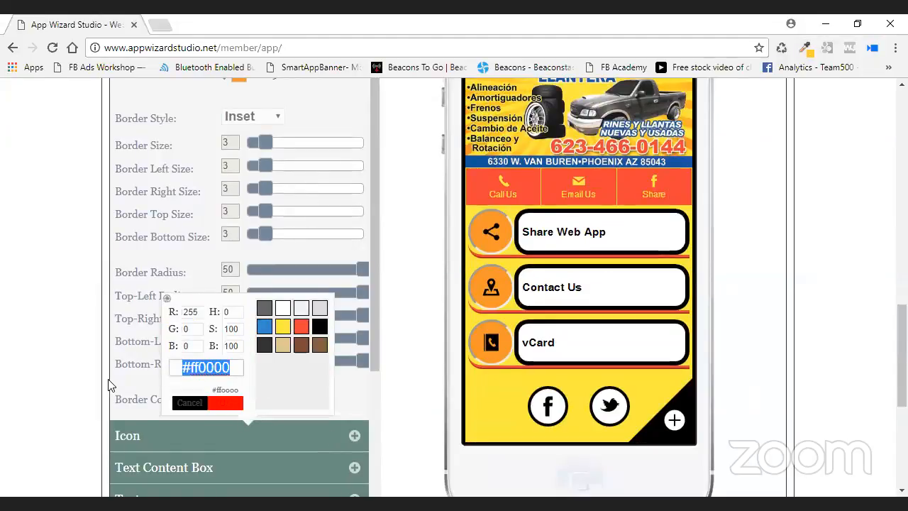
key("ctrl+v")
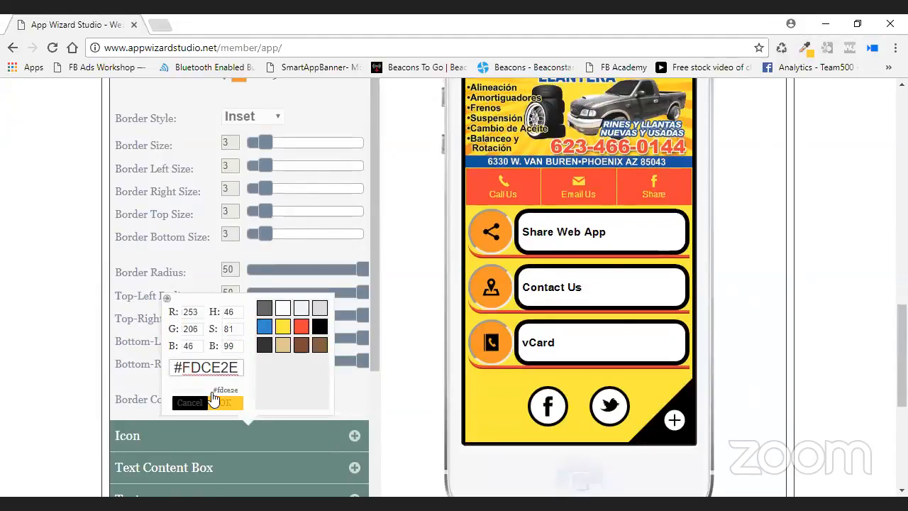
left_click(225, 403)
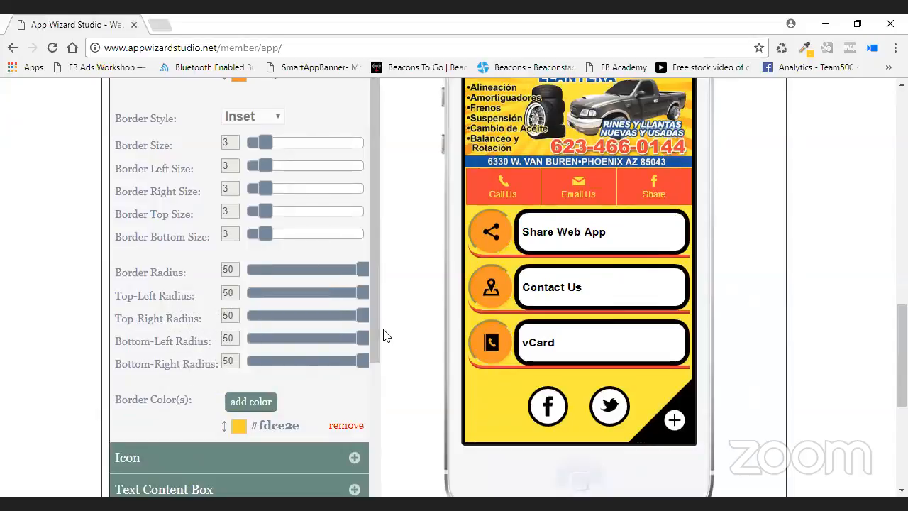
Set the icon box Border Style to Ridge.
left_click(277, 117)
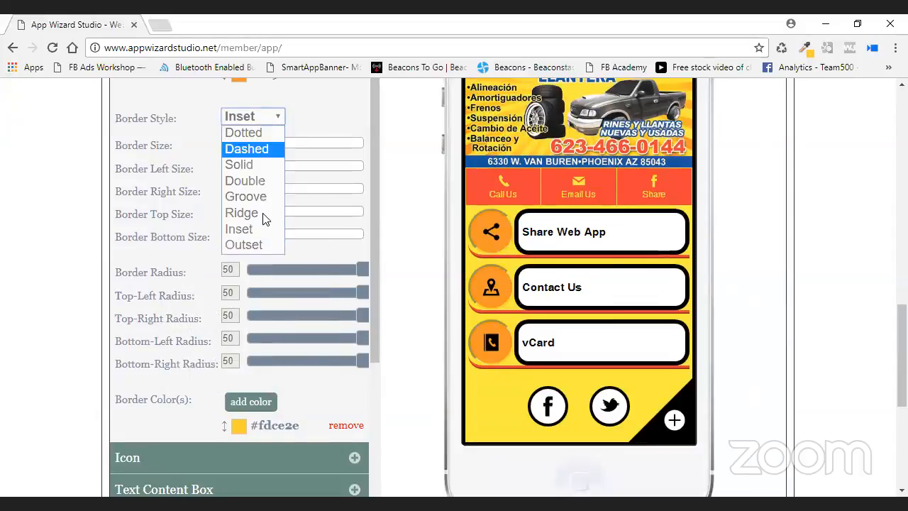
left_click(262, 214)
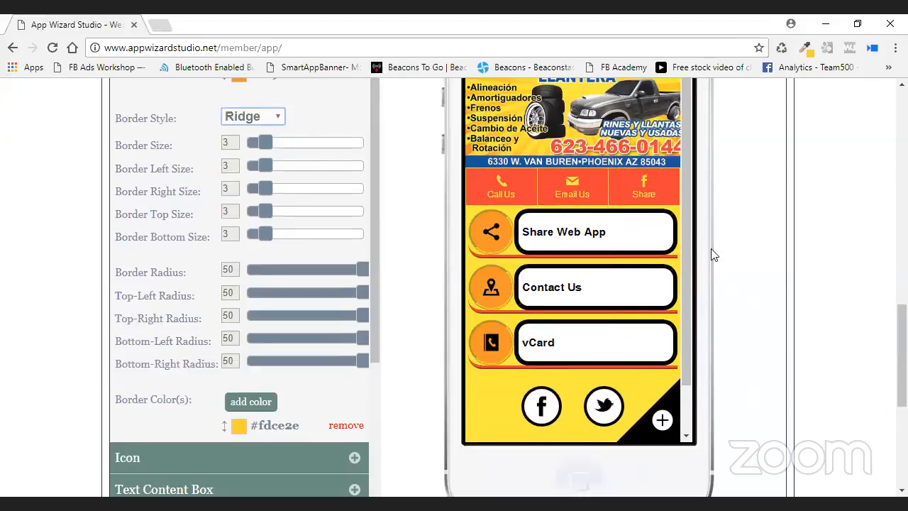
scroll(737, 234, "down", 1)
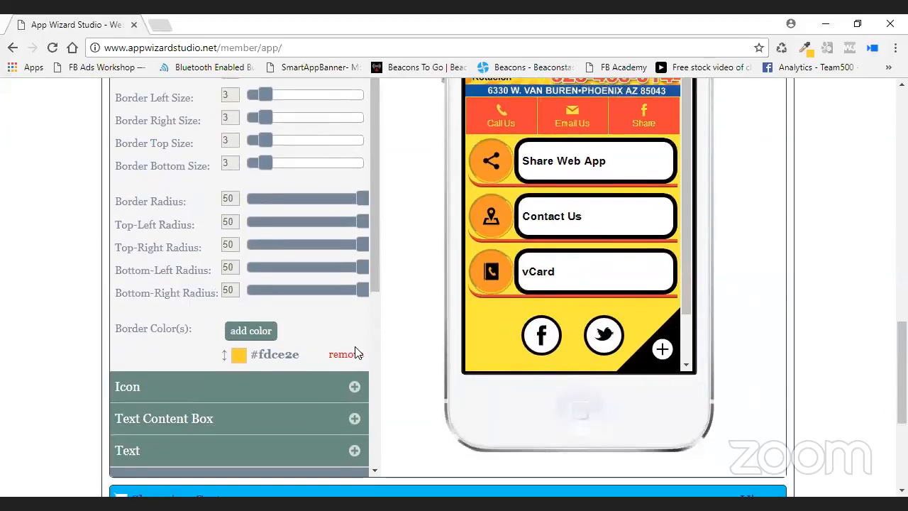
left_click(359, 386)
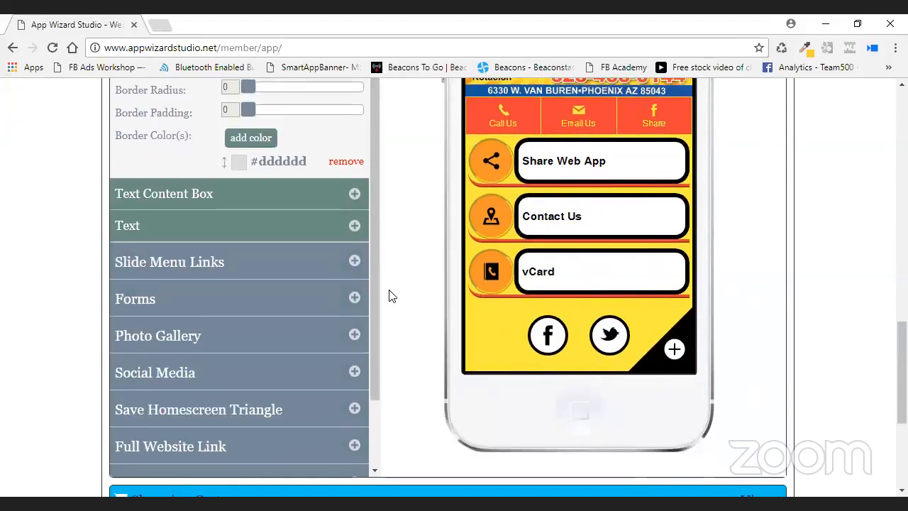
Give the icons a 3 px border and keep their colour black after trying red.
scroll(392, 295, "up", 3)
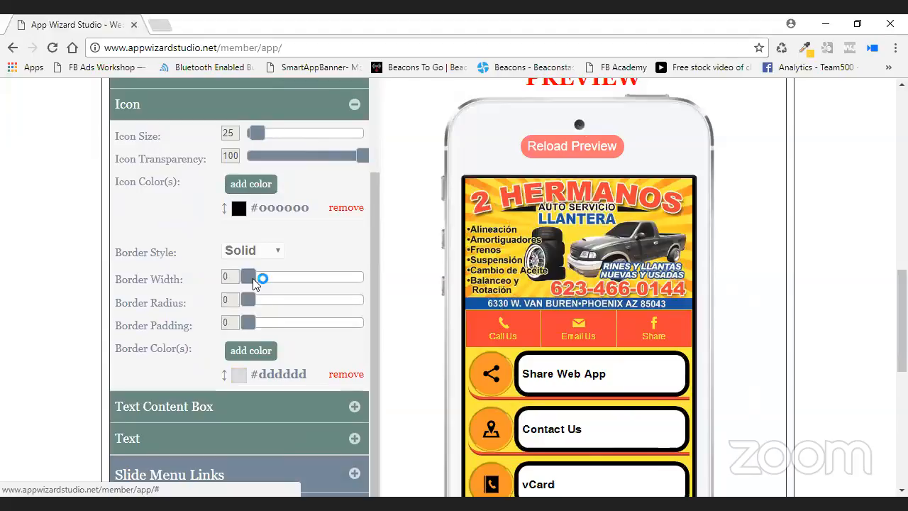
left_click_drag(252, 278, 264, 329)
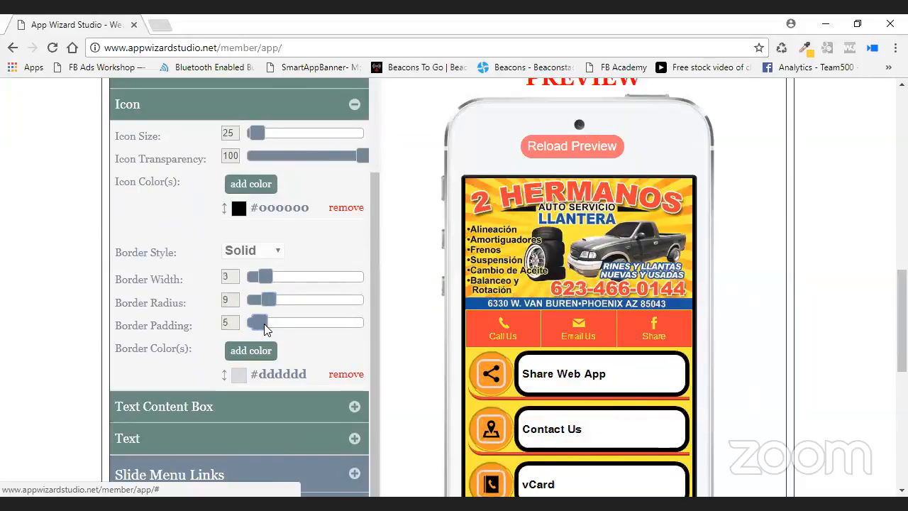
left_click(346, 207)
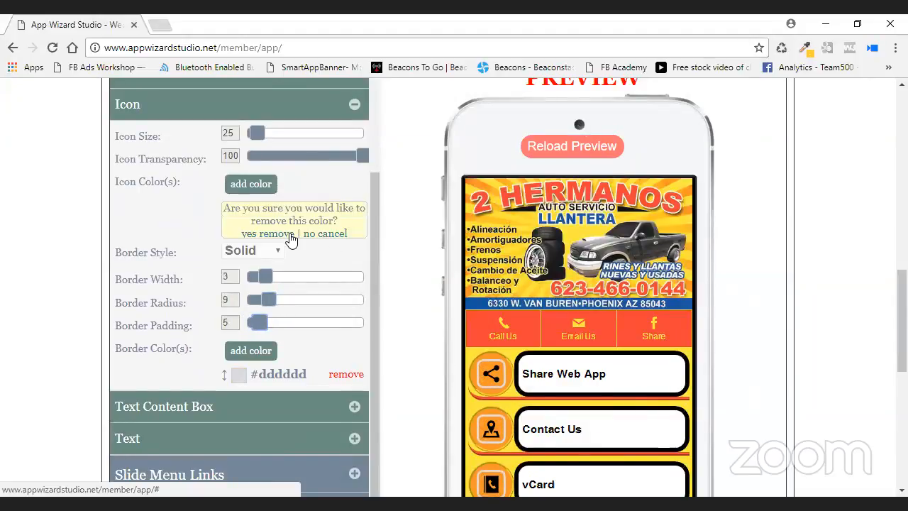
left_click(269, 234)
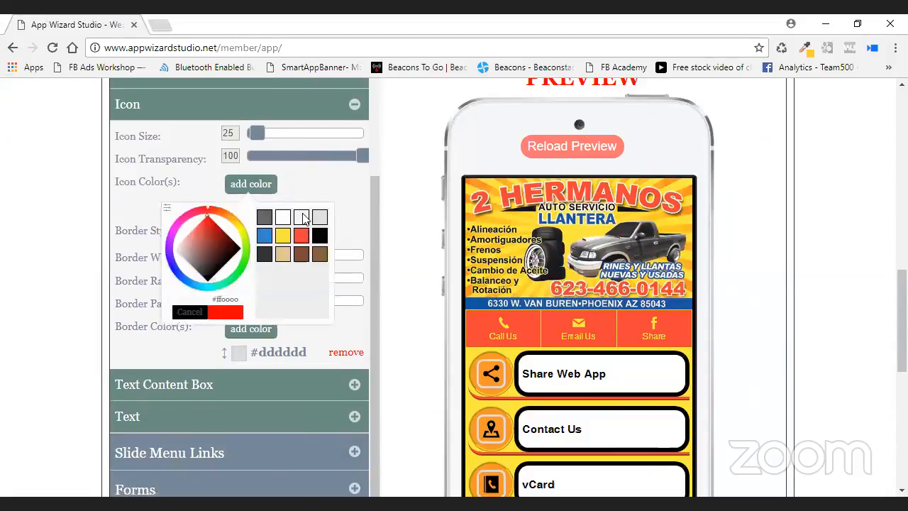
left_click(301, 235)
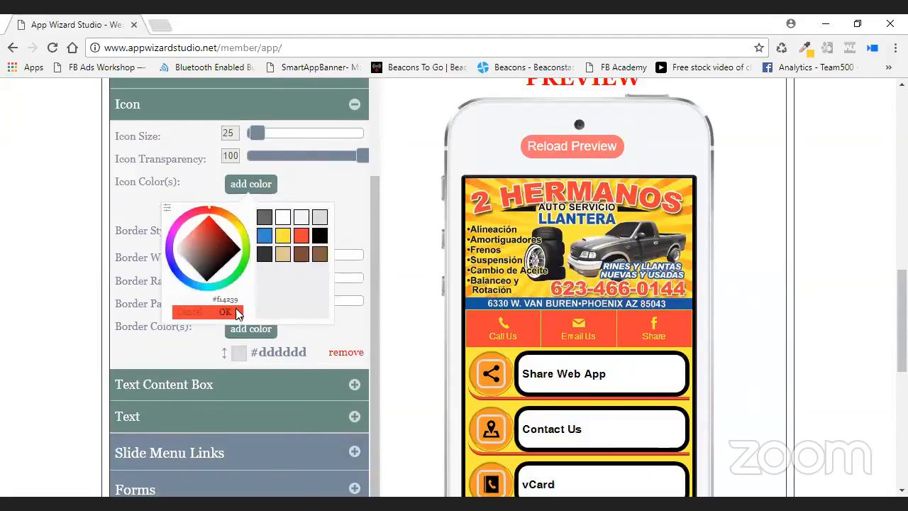
left_click(237, 312)
left_click(345, 208)
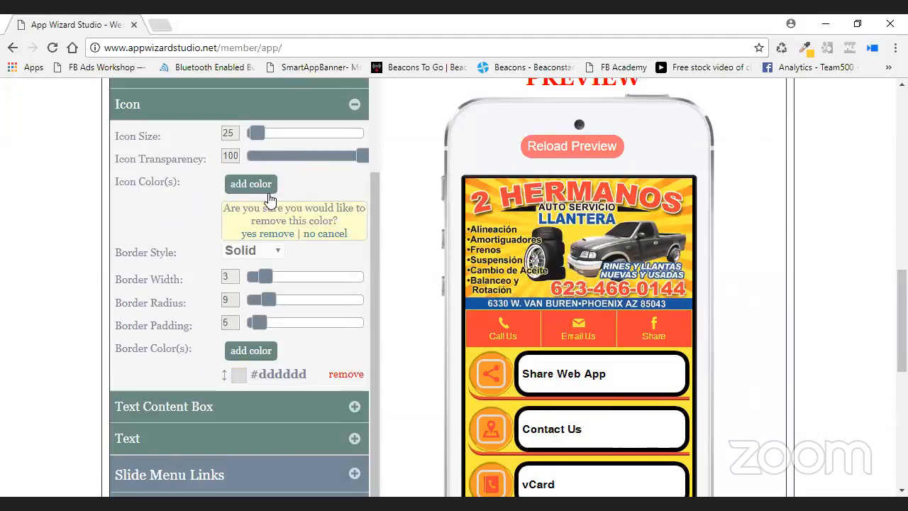
left_click(280, 235)
left_click(264, 184)
left_click(320, 235)
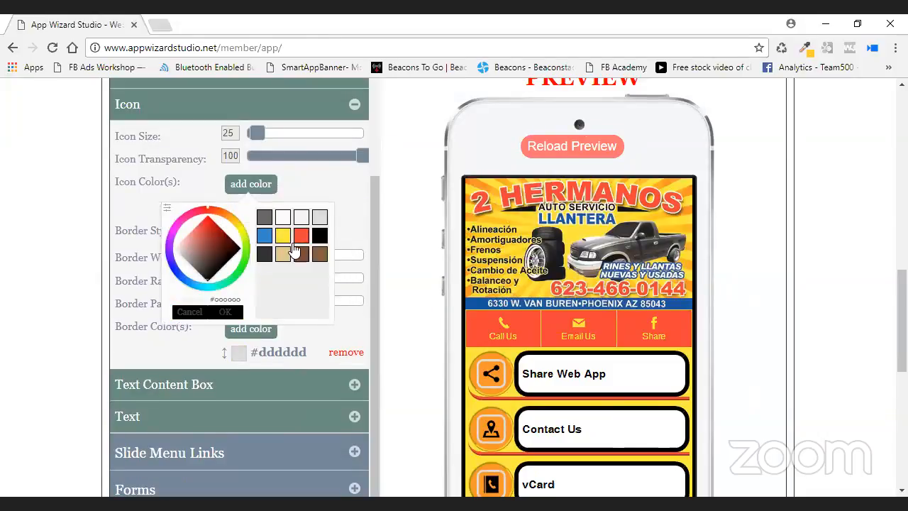
left_click(229, 312)
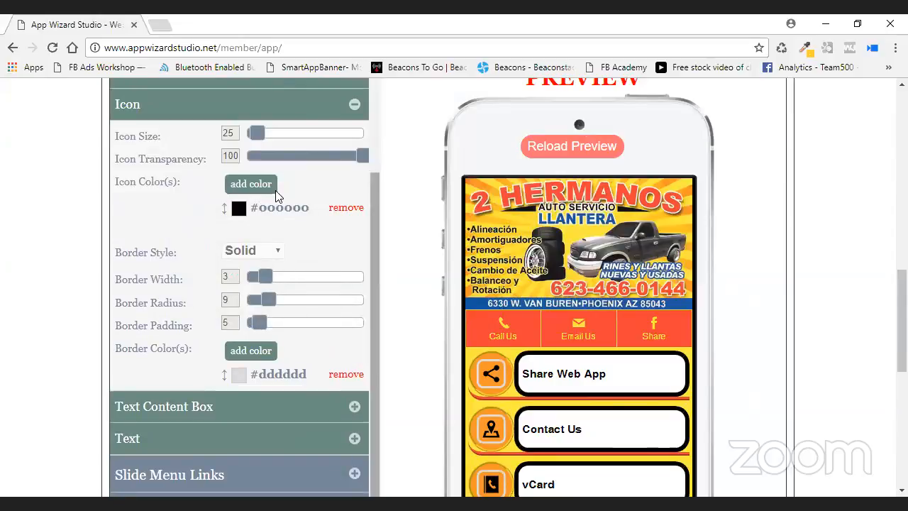
Replace the light grey icon border colour with red #f14239.
left_click(346, 374)
left_click(295, 401)
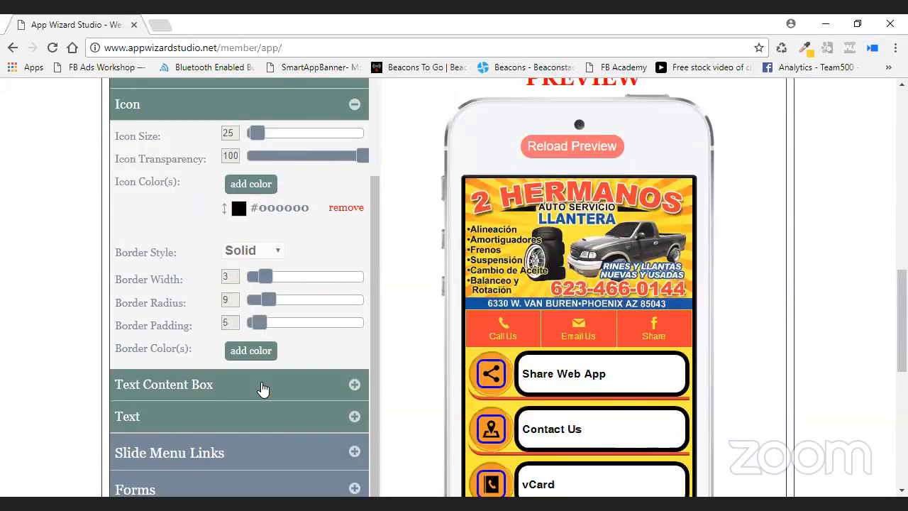
left_click(262, 351)
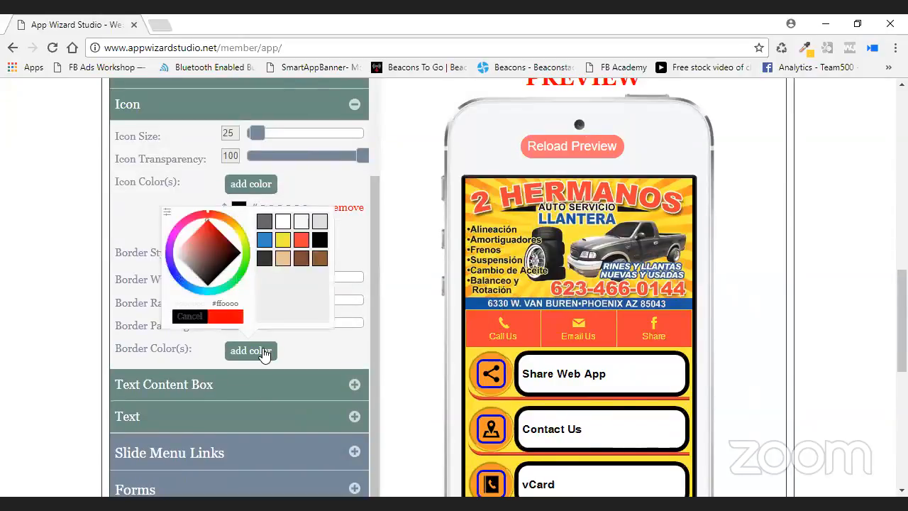
left_click(234, 317)
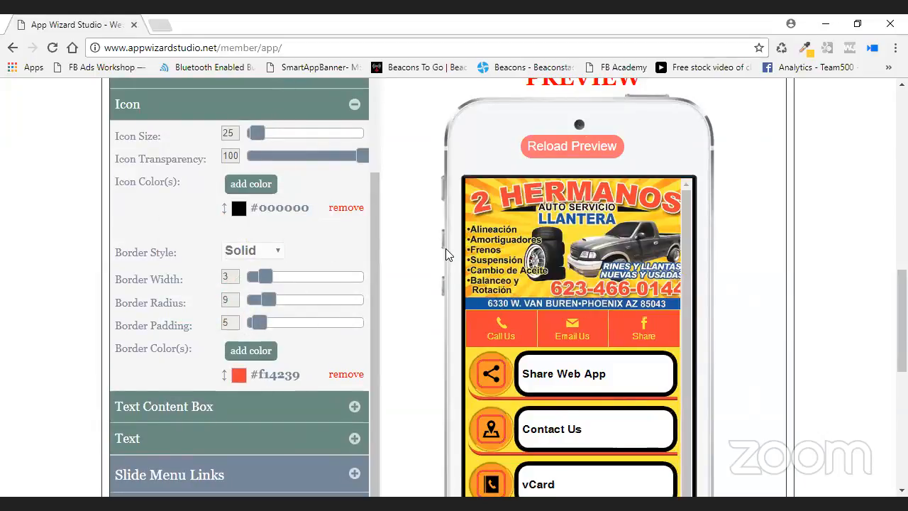
scroll(410, 261, "down", 1)
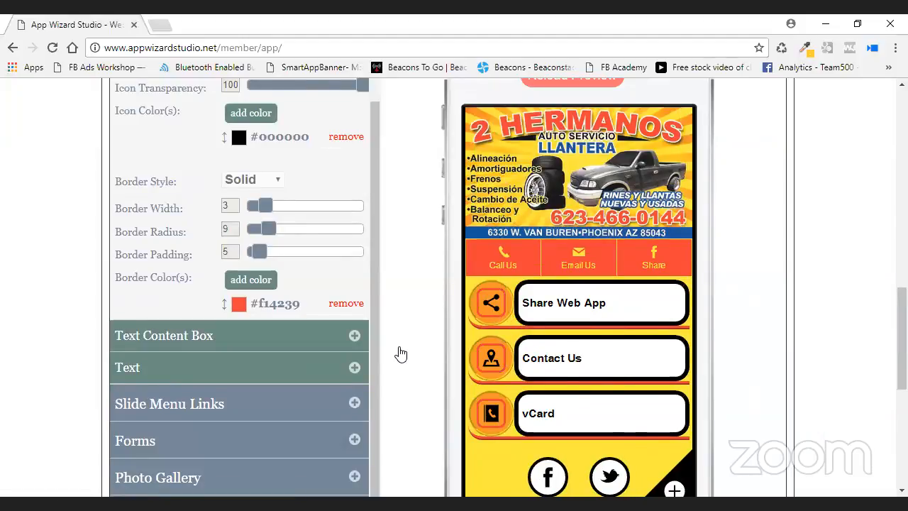
left_click(334, 336)
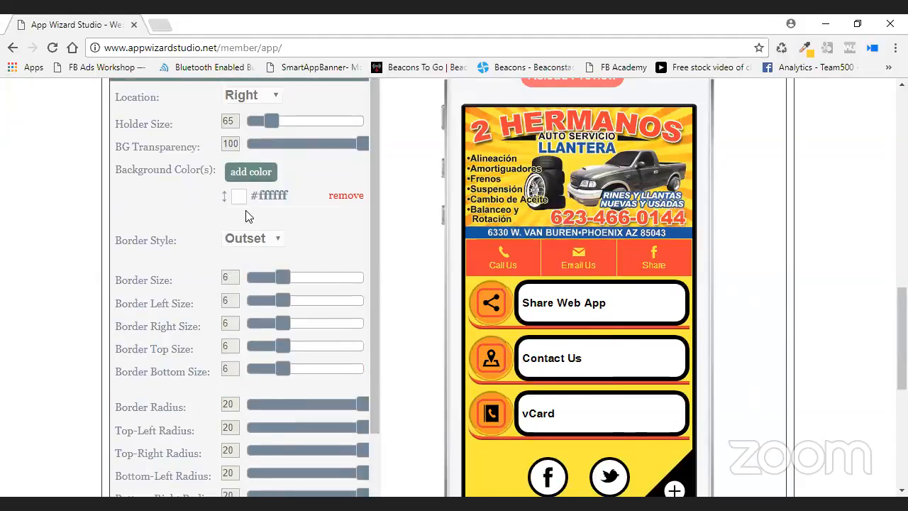
Remove the text boxes' white background and thin their borders from 6 to 4.
left_click(346, 195)
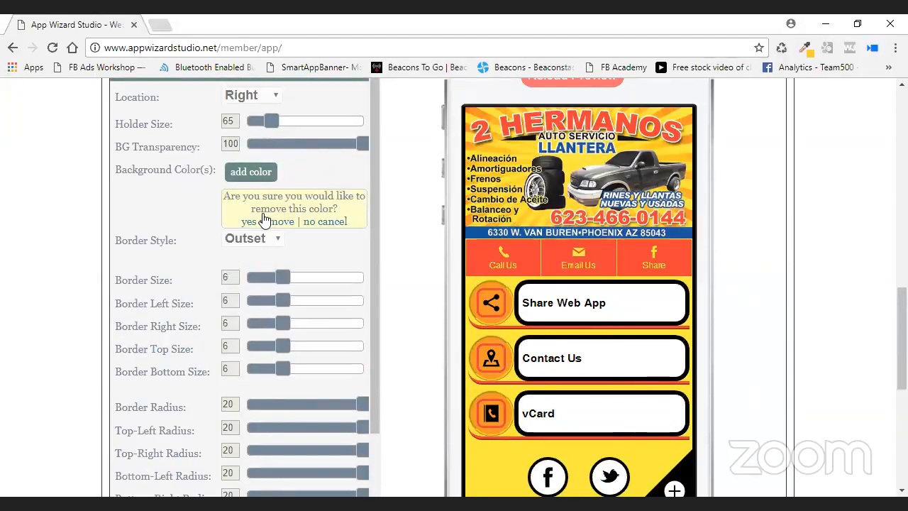
left_click(263, 219)
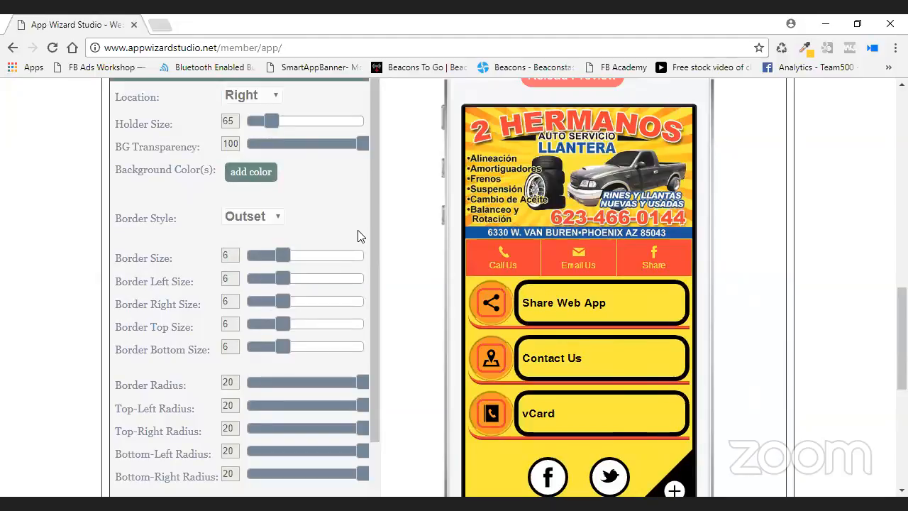
left_click_drag(287, 256, 277, 261)
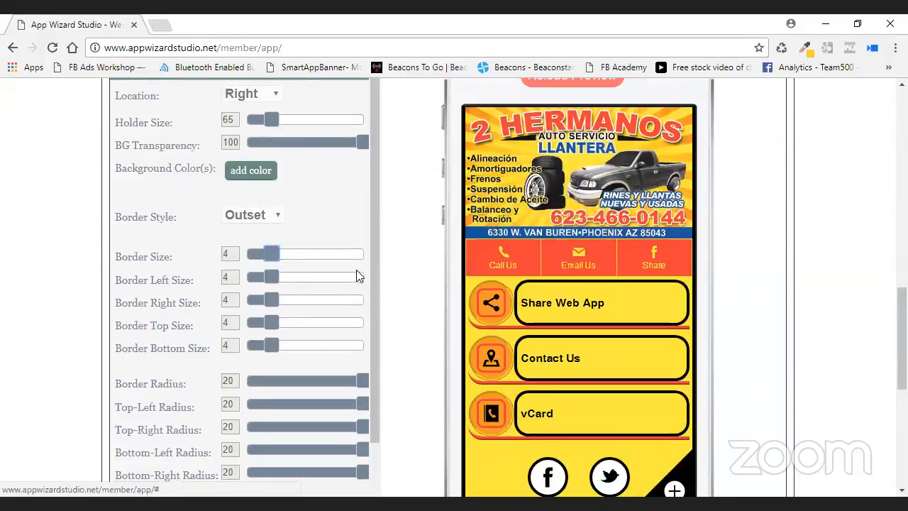
scroll(357, 275, "down", 2)
Replace the black text box border colour with red #f14239.
left_click(346, 395)
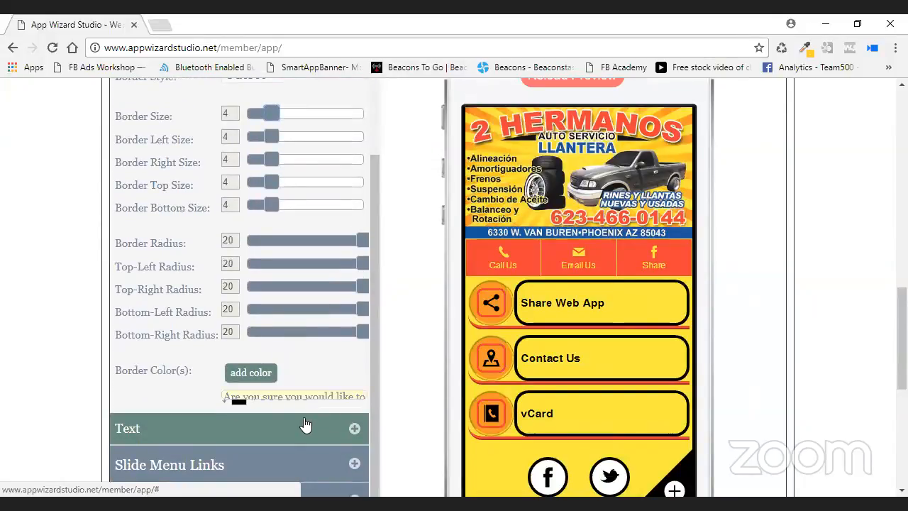
left_click(270, 422)
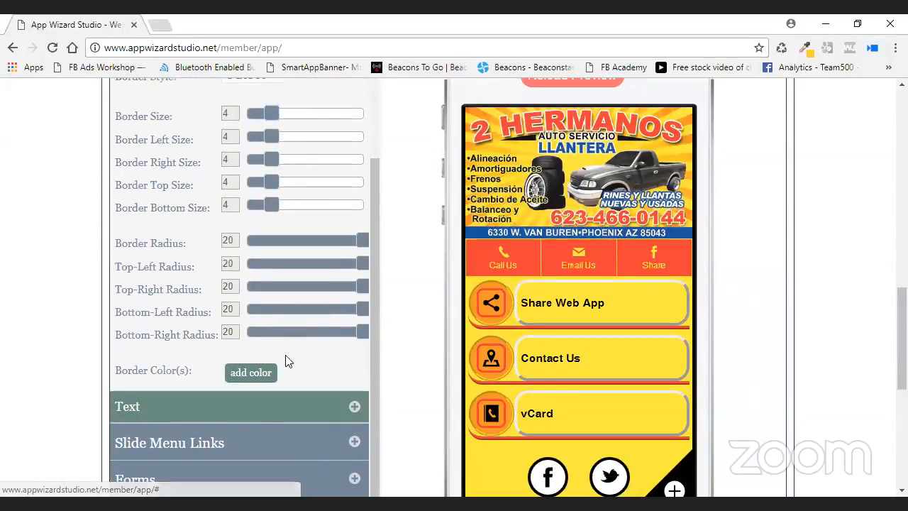
left_click(271, 369)
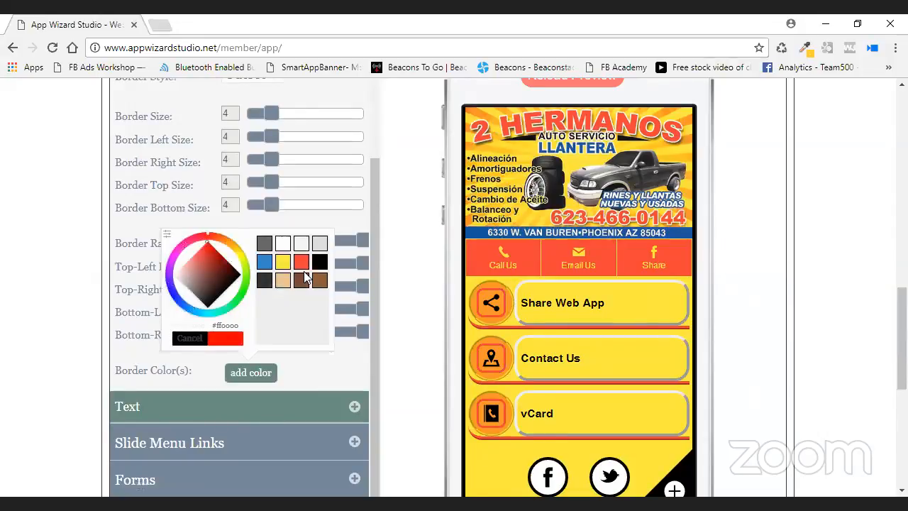
left_click(300, 264)
left_click(227, 338)
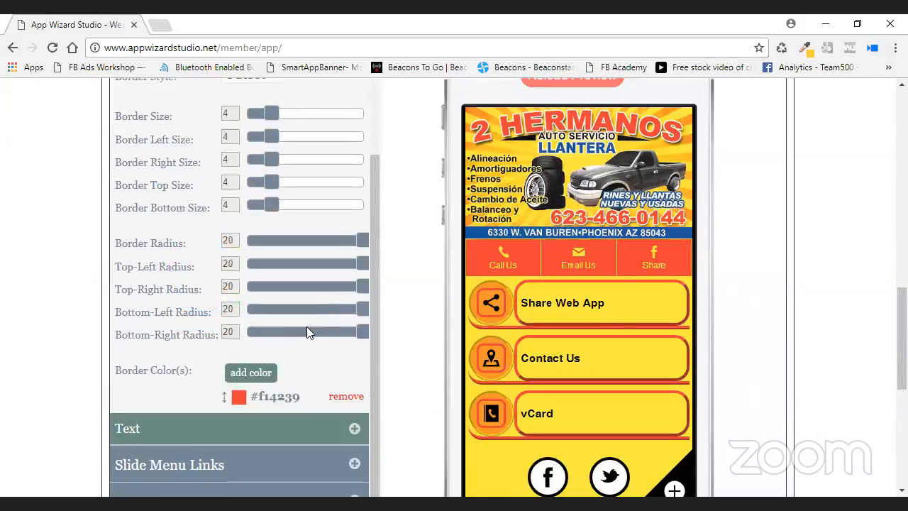
Switch the text box borders to Ridge style and save the settings.
scroll(312, 260, "up", 1)
left_click(262, 146)
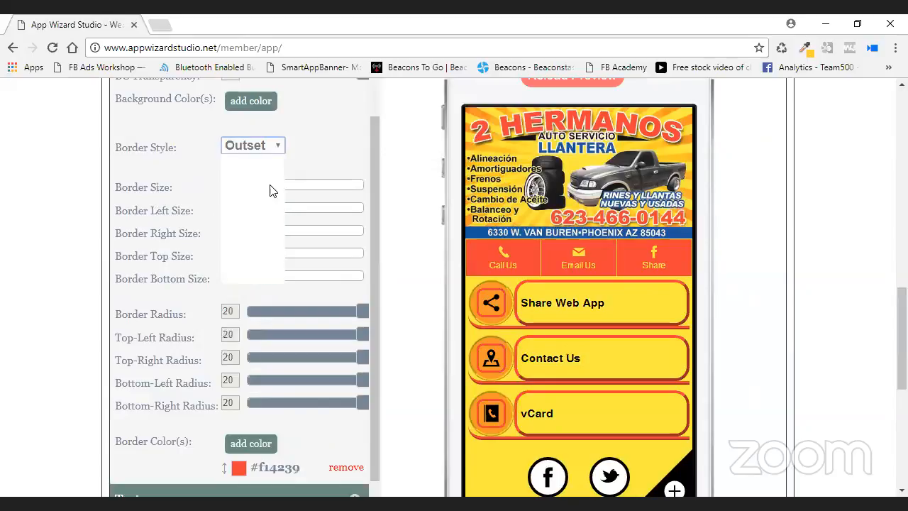
left_click(267, 242)
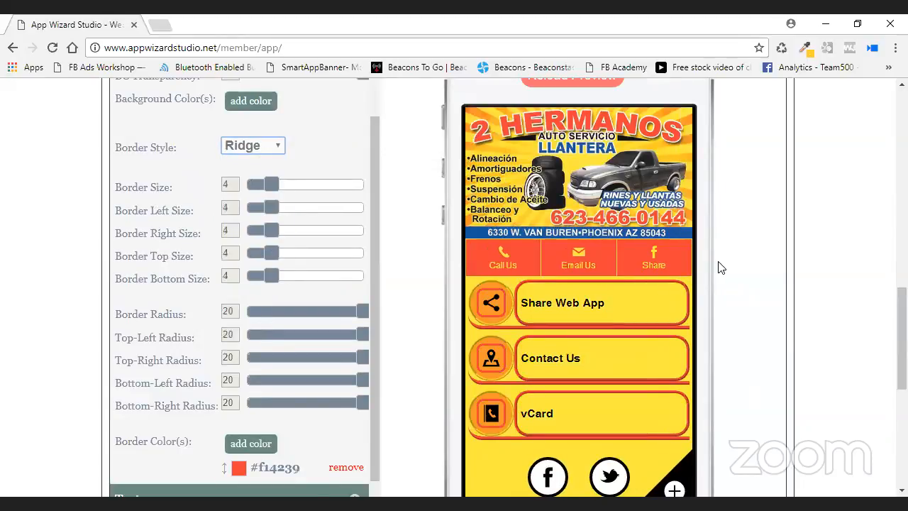
scroll(720, 245, "up", 1)
scroll(733, 170, "up", 3)
left_click(749, 186)
scroll(424, 242, "down", 4)
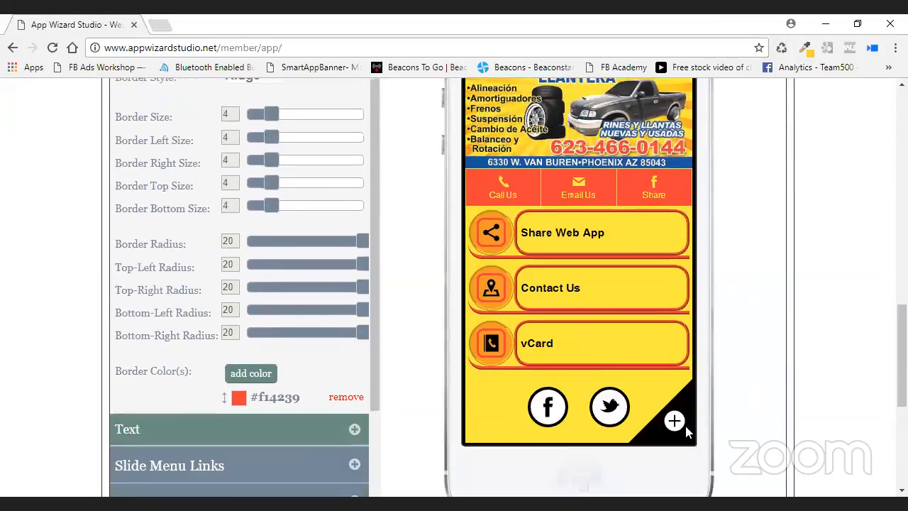
Keep the button text black #000000 after trying dark grey #666666, then expand Forms.
left_click(348, 432)
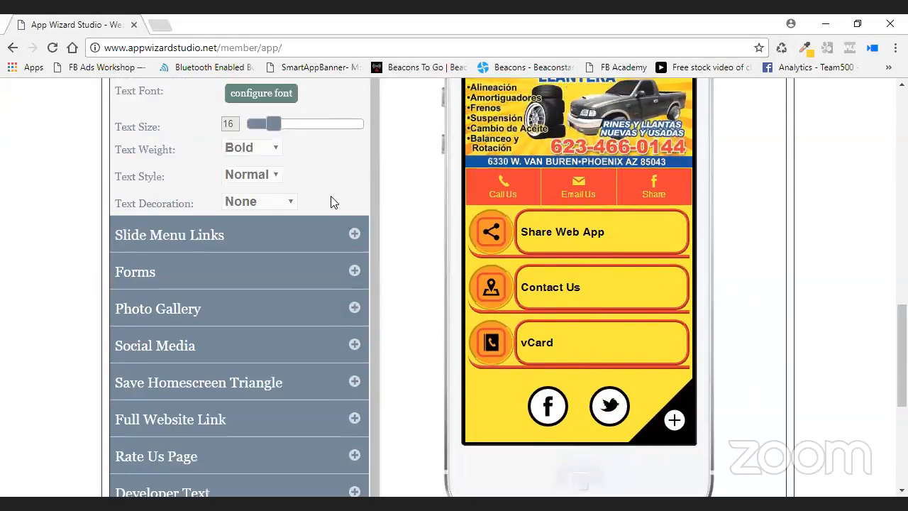
scroll(327, 206, "up", 1)
left_click(257, 129)
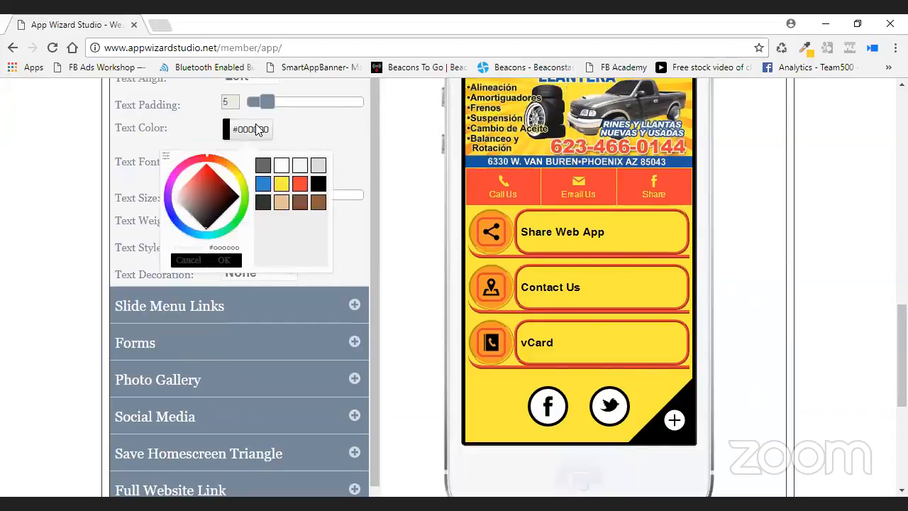
left_click(263, 166)
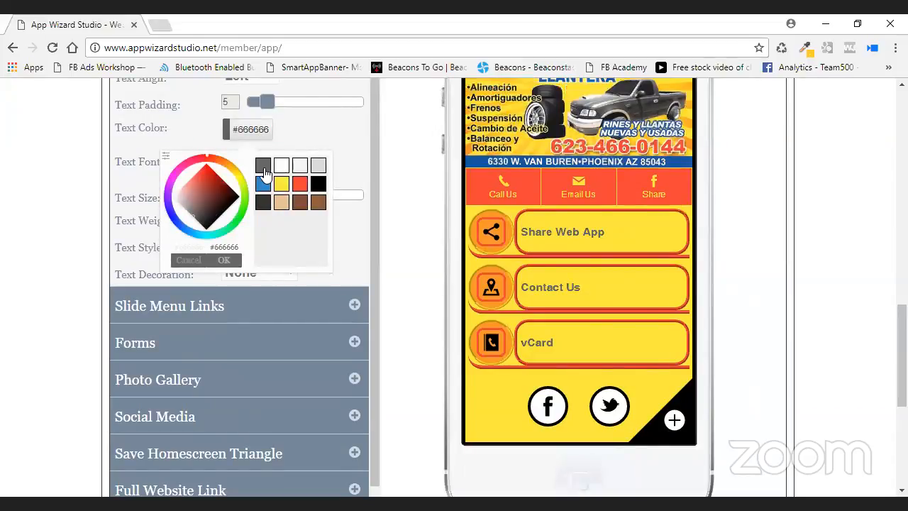
left_click(224, 260)
left_click(261, 141)
left_click(318, 185)
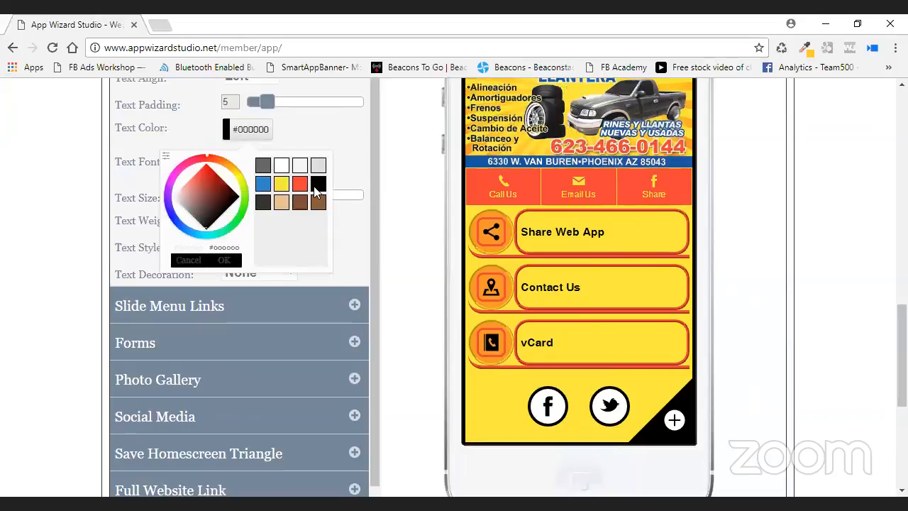
left_click(224, 261)
scroll(380, 294, "down", 1)
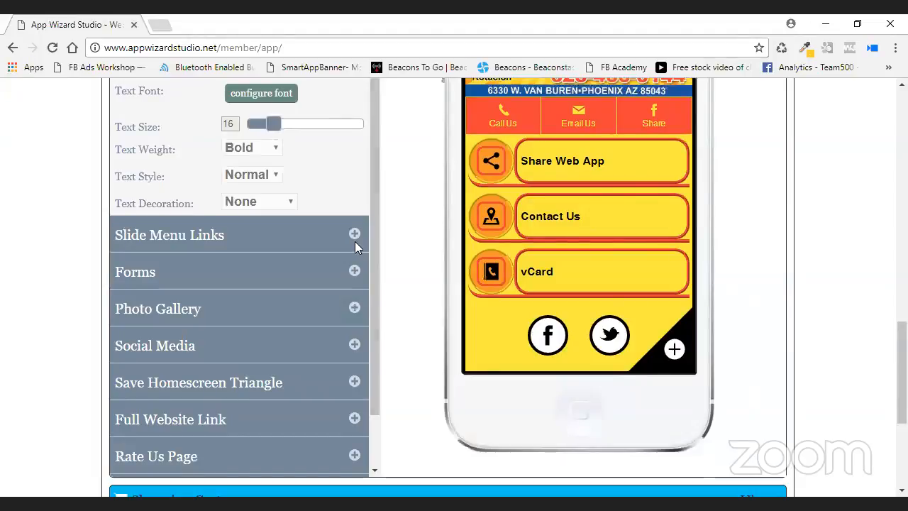
left_click(355, 272)
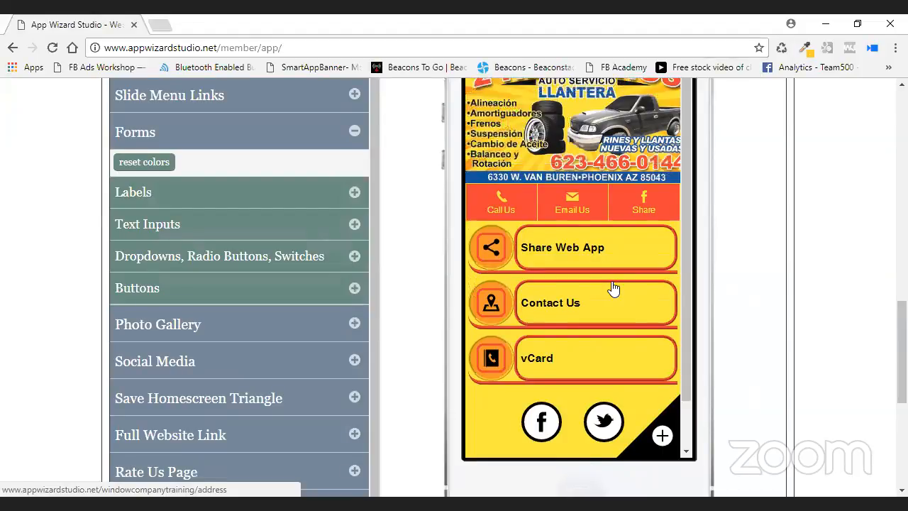
Preview the email form and try yellow #fcea3e, bold, italic, larger form labels.
left_click(566, 212)
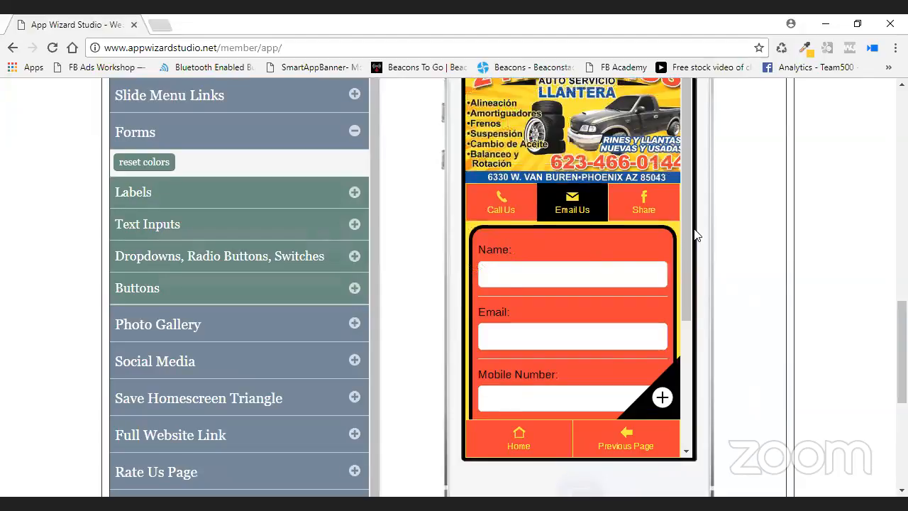
left_click_drag(685, 269, 684, 304)
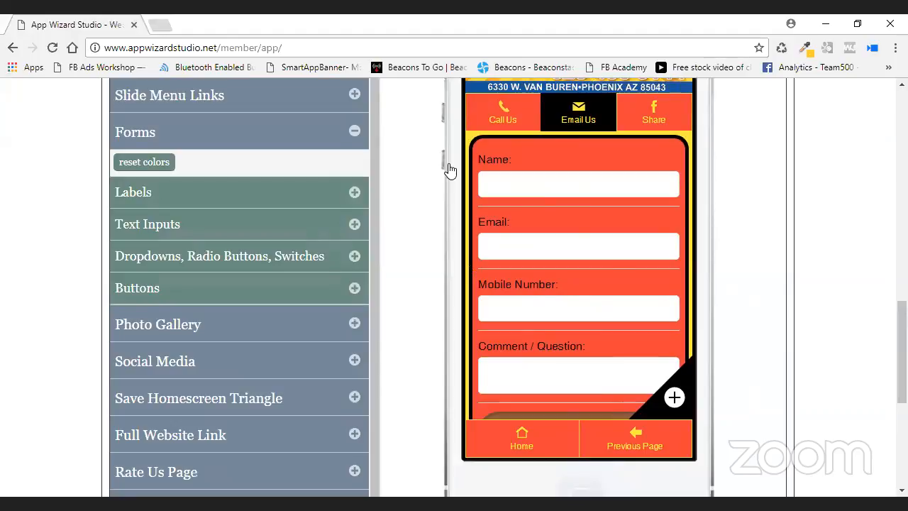
left_click(354, 192)
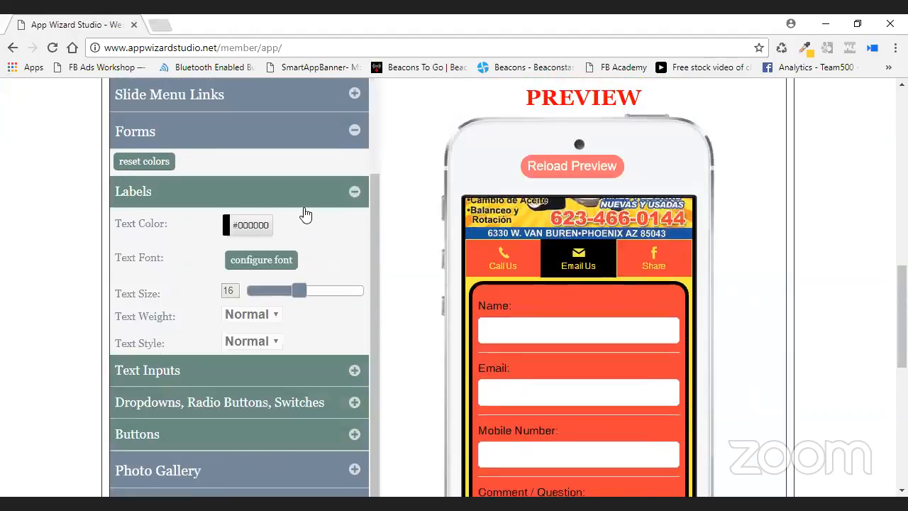
left_click(257, 226)
left_click(286, 281)
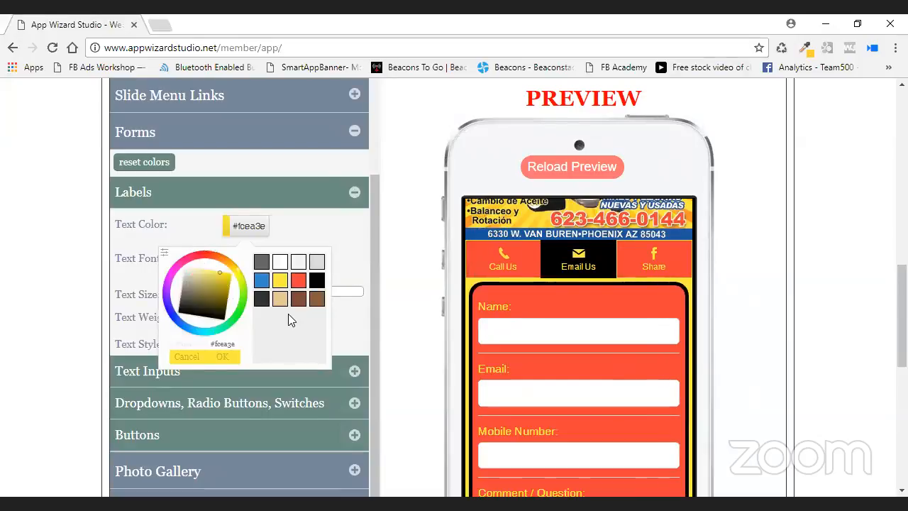
left_click(223, 356)
left_click(263, 317)
left_click(258, 346)
left_click(257, 346)
left_click(260, 374)
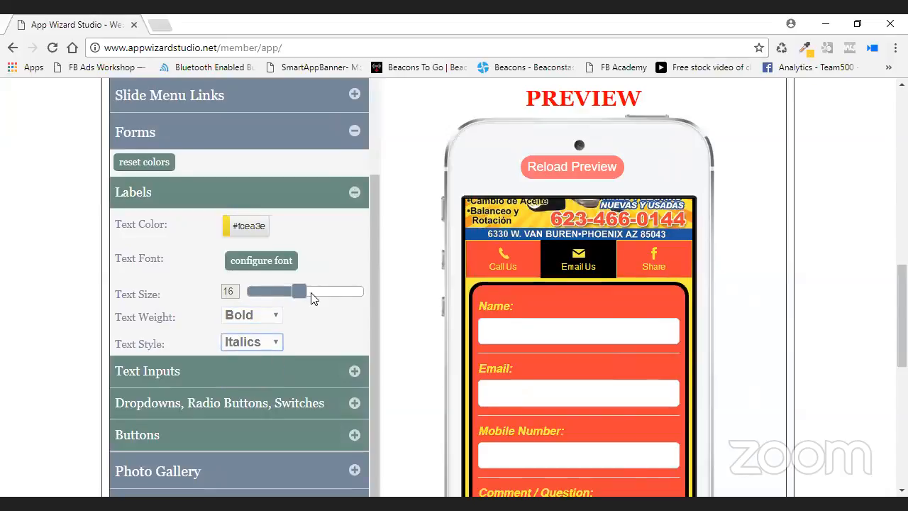
mouse_move(305, 291)
left_mouse_down()
mouse_move(338, 297)
mouse_move(307, 303)
left_mouse_up()
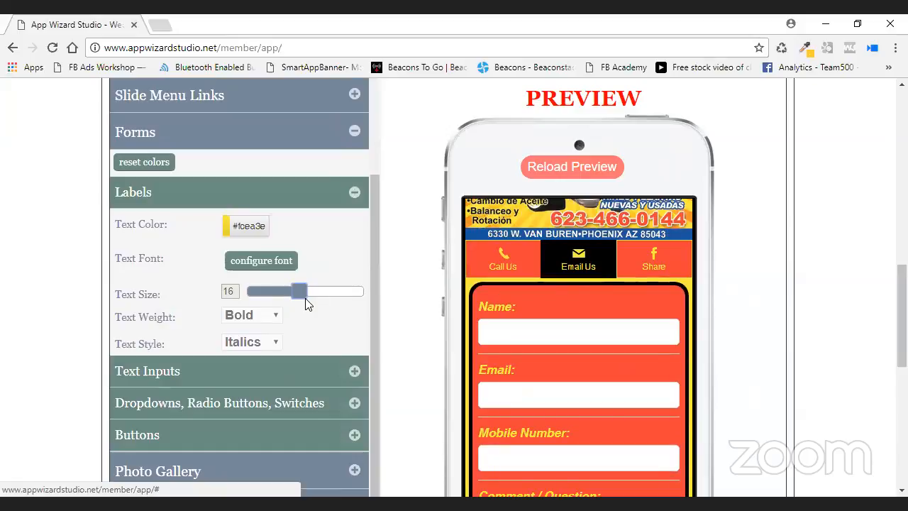
Revert the form labels to black with Normal style and Normal weight.
left_click(248, 228)
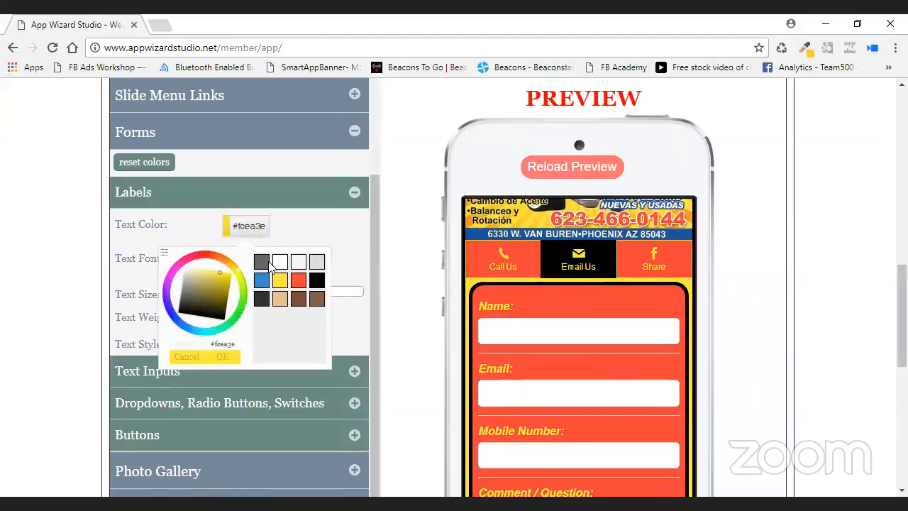
left_click(269, 307)
left_click(236, 356)
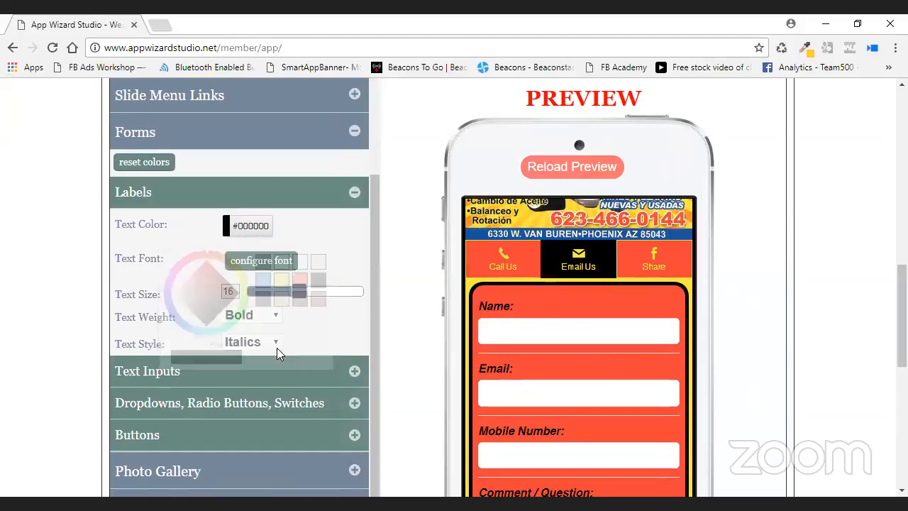
left_click(263, 342)
left_click(255, 357)
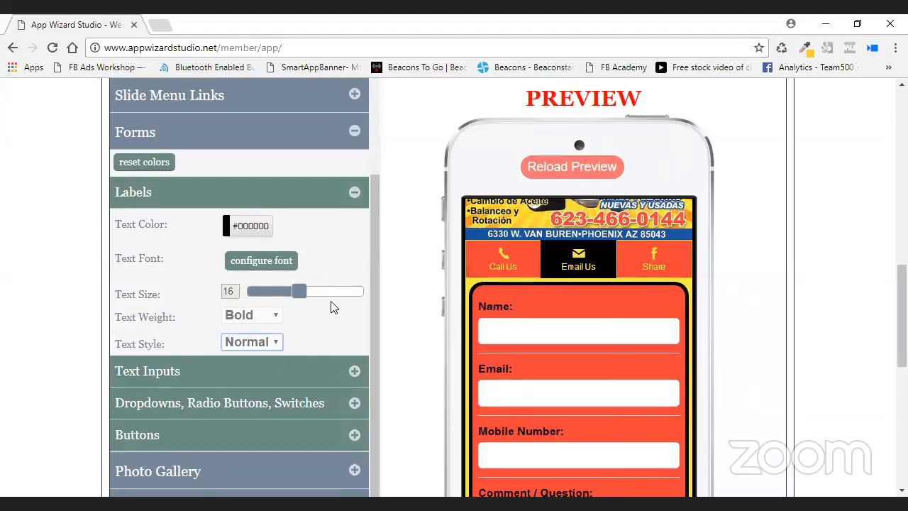
scroll(355, 300, "down", 1)
left_click(252, 244)
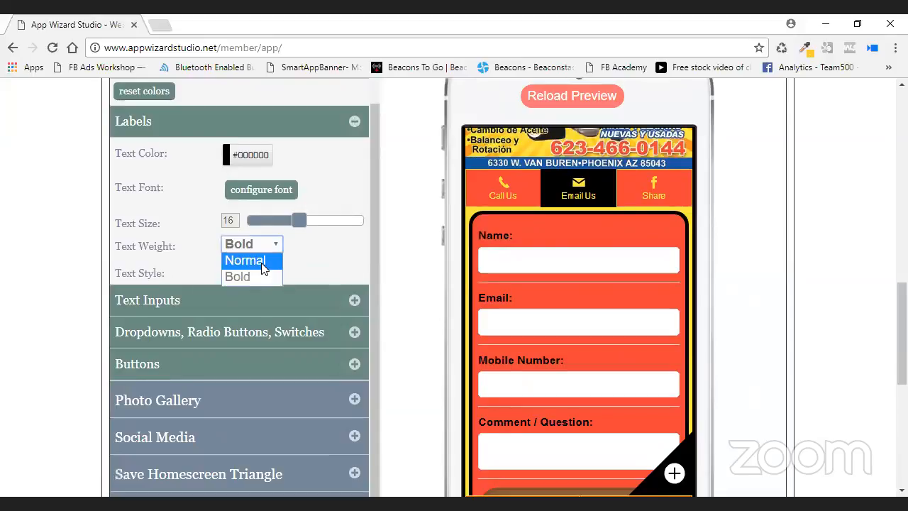
left_click(263, 268)
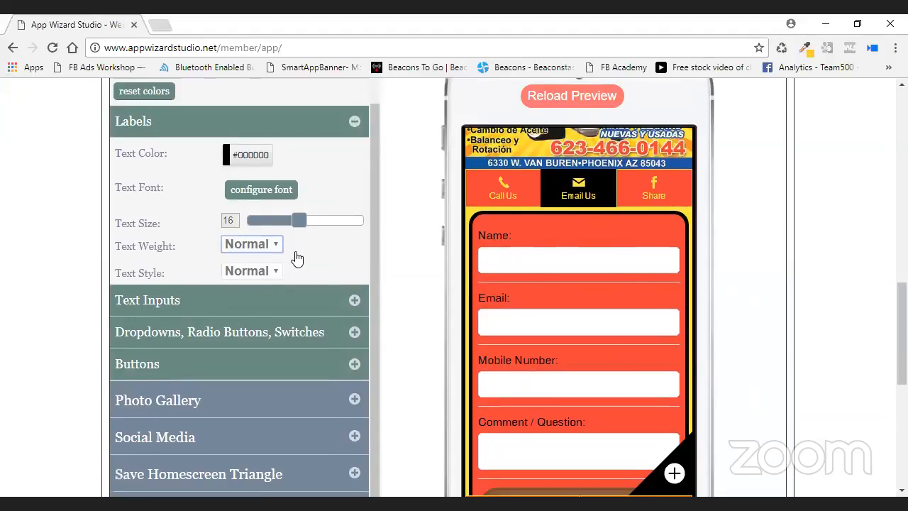
scroll(305, 259, "down", 1)
Expand Text Inputs and type sample text into the preview's Name field.
left_click(354, 229)
left_click(569, 196)
type("cfbsgSWgSWER")
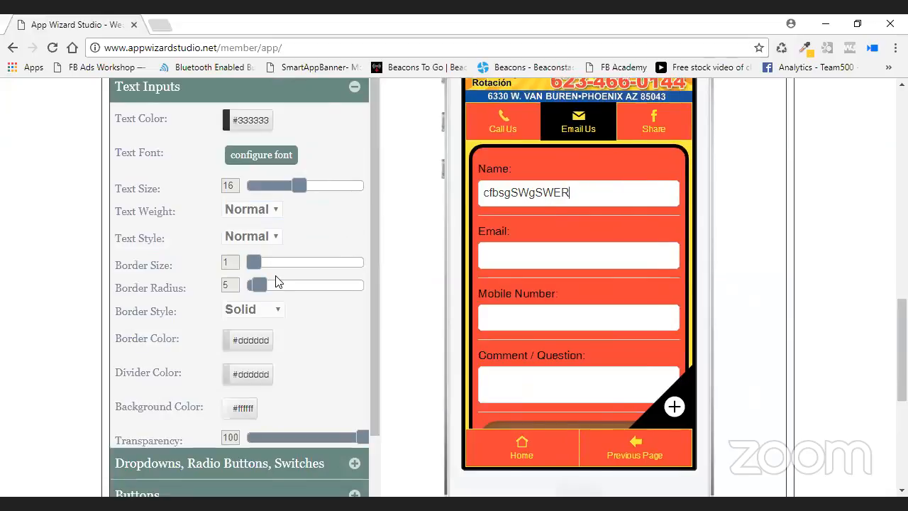
Give the input fields a 2 px yellow #fcea3e border and black dividers.
mouse_move(258, 262)
left_mouse_down()
mouse_move(287, 266)
mouse_move(262, 268)
left_mouse_up()
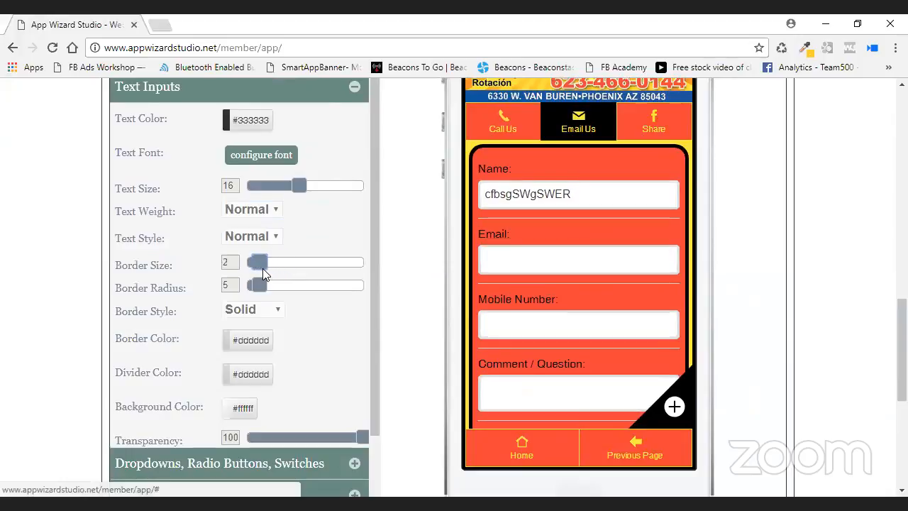
left_click(242, 347)
left_click(280, 230)
left_click(224, 305)
left_click(252, 379)
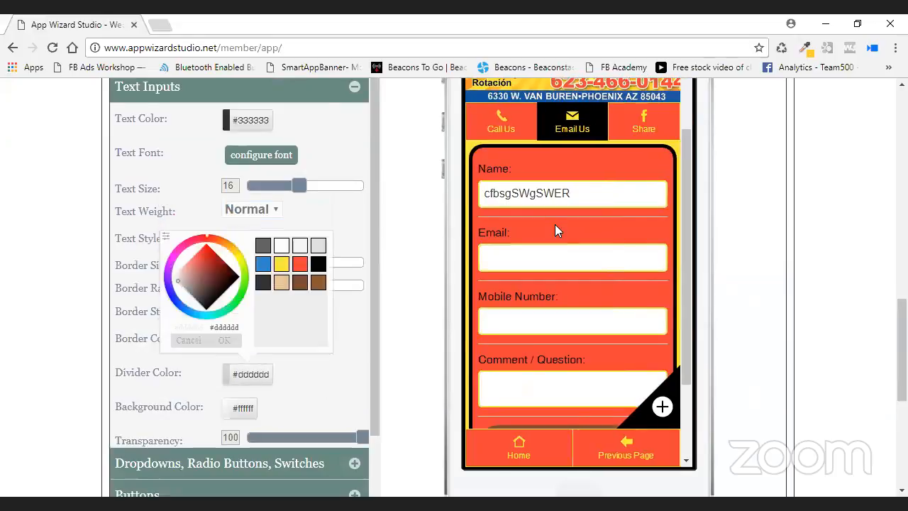
left_click(318, 263)
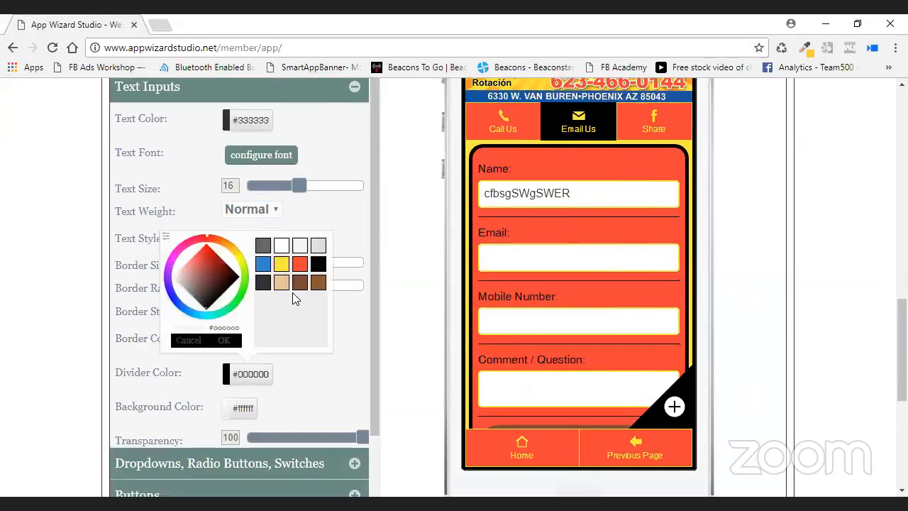
left_click(229, 341)
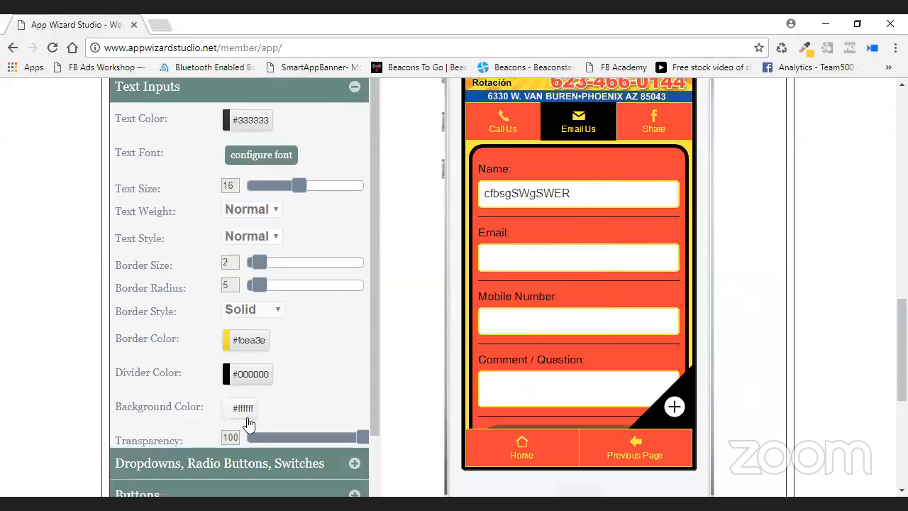
Keep the input field background white after trying yellow.
left_click(245, 410)
left_click(277, 301)
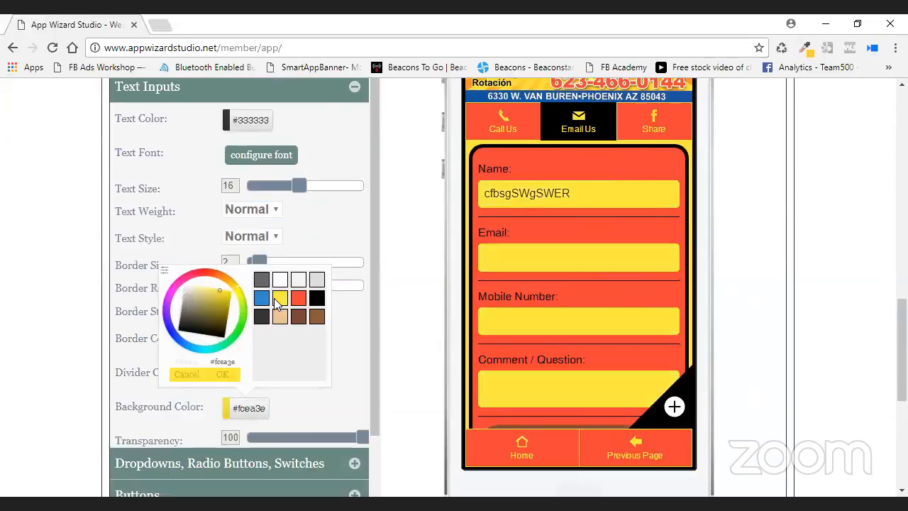
left_click(223, 374)
scroll(357, 337, "down", 1)
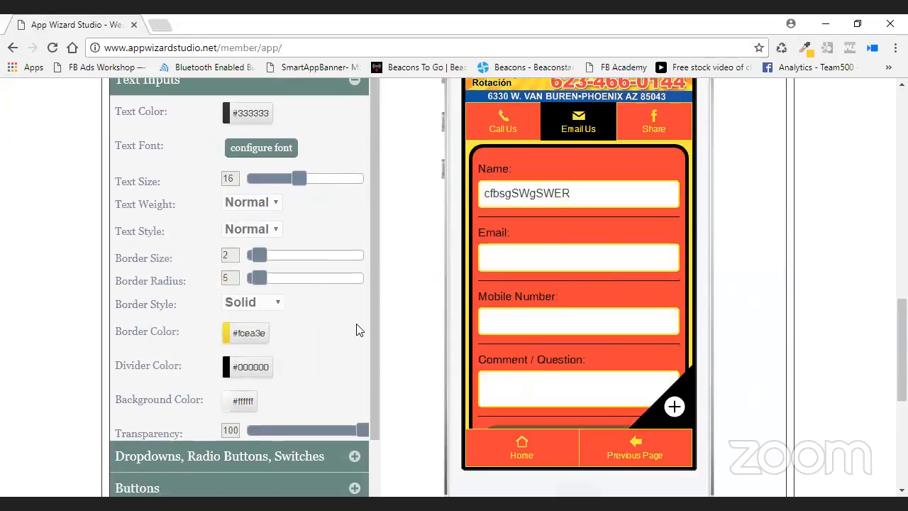
scroll(573, 247, "down", 4)
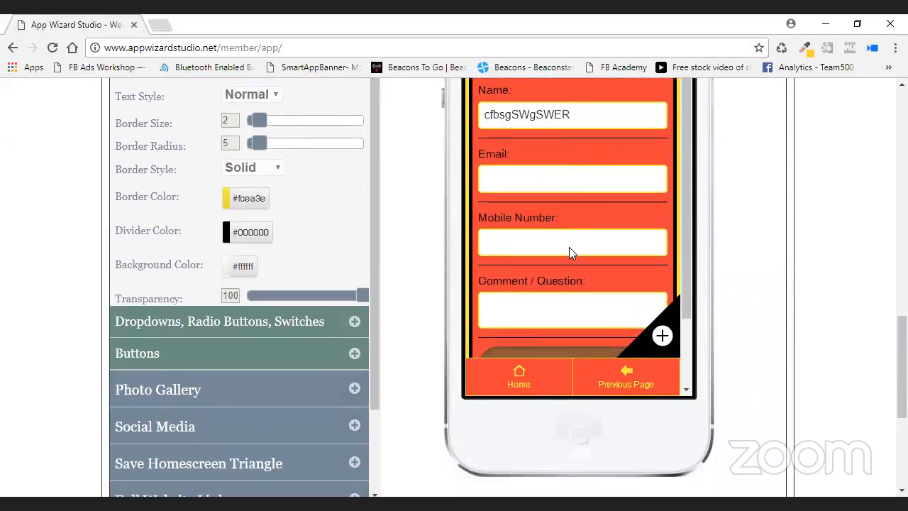
scroll(407, 249, "up", 4)
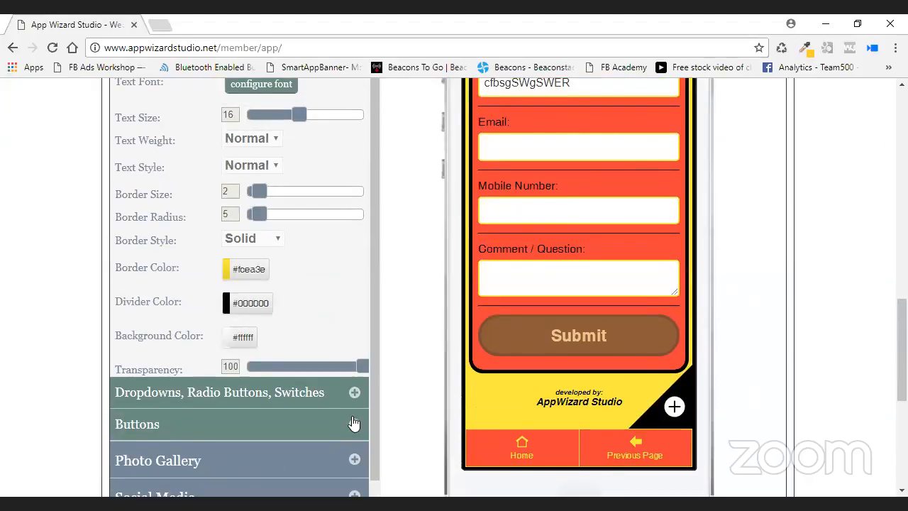
scroll(572, 305, "down", 4)
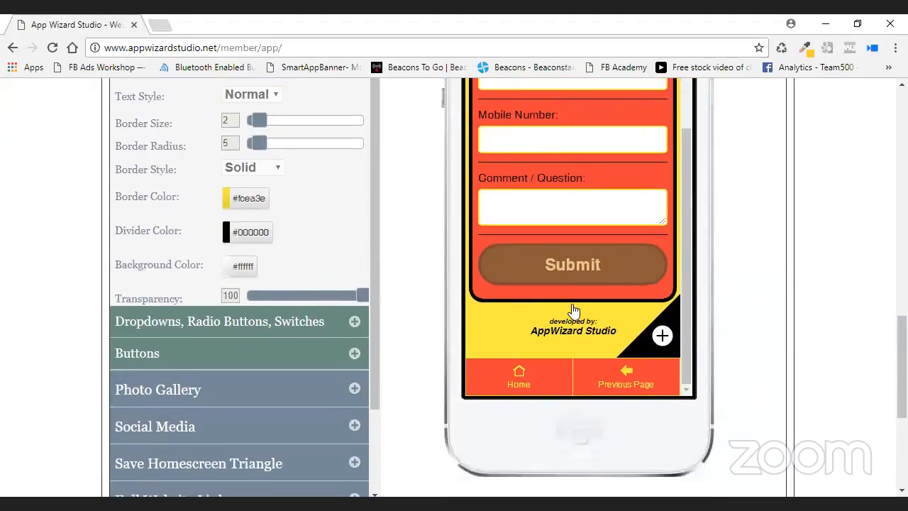
scroll(709, 206, "down", 2)
scroll(692, 207, "up", 4)
scroll(685, 305, "down", 4)
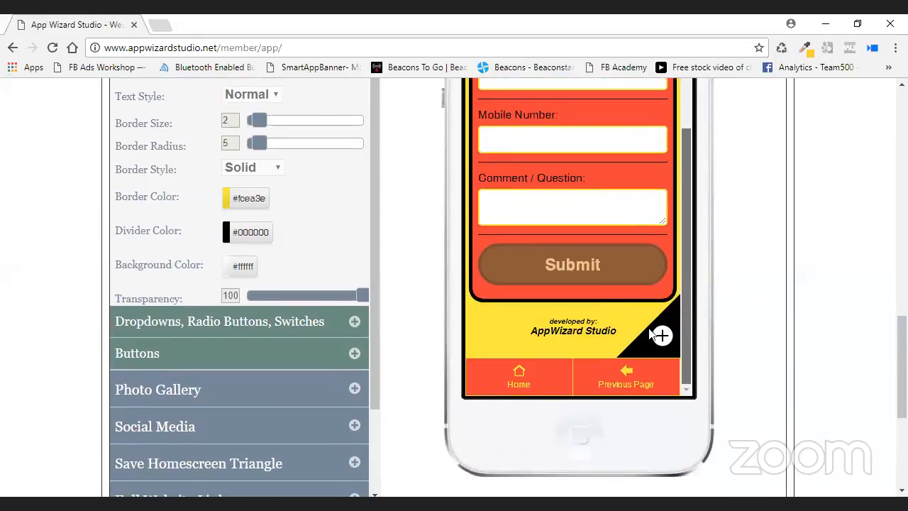
scroll(426, 301, "up", 2)
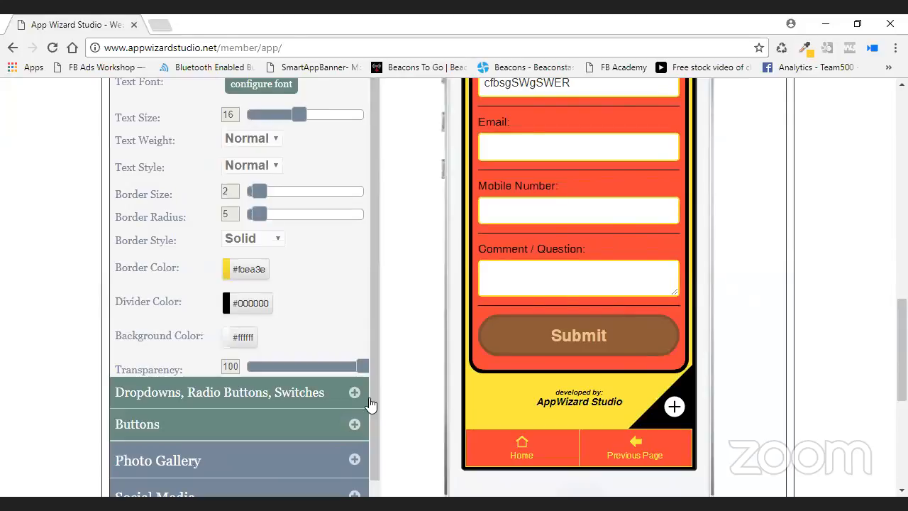
left_click(354, 418)
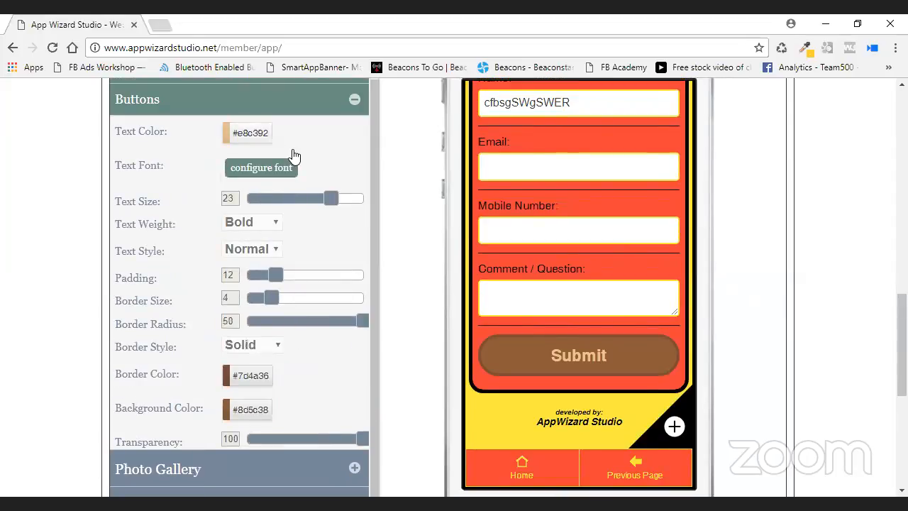
Set the Submit button text to black #000000, border to yellow #fcea3e, background to red #f14239.
left_click(251, 137)
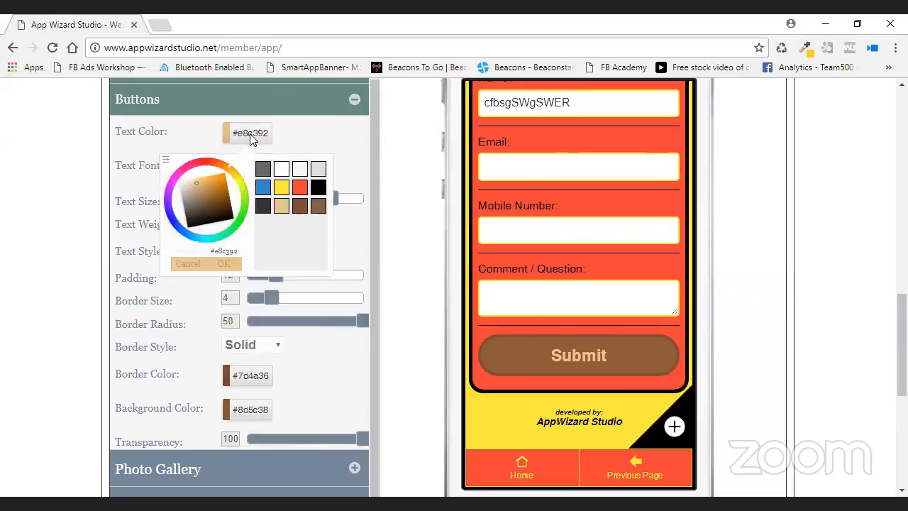
left_click(318, 186)
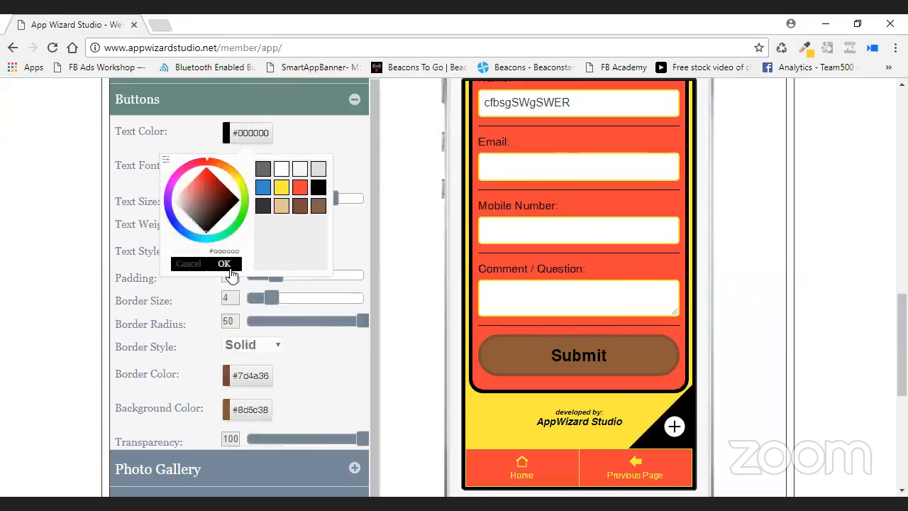
left_click(223, 263)
left_click(246, 383)
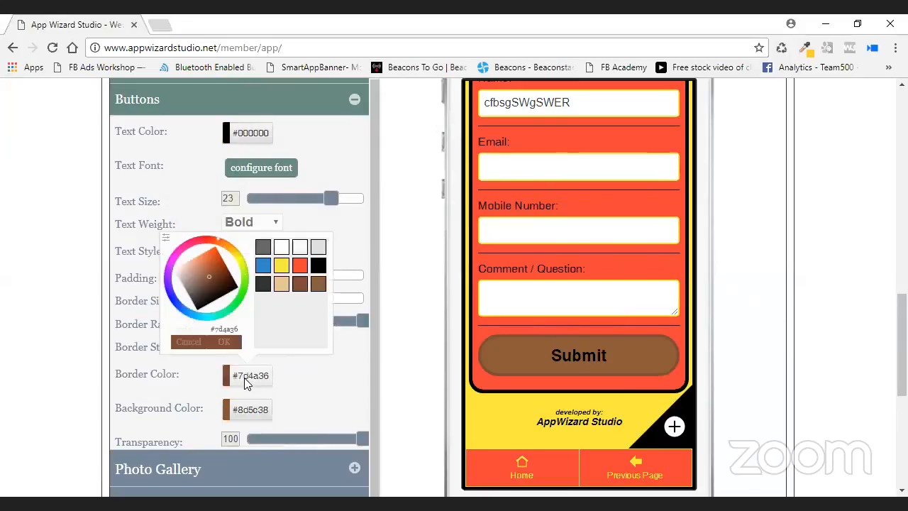
left_click(281, 265)
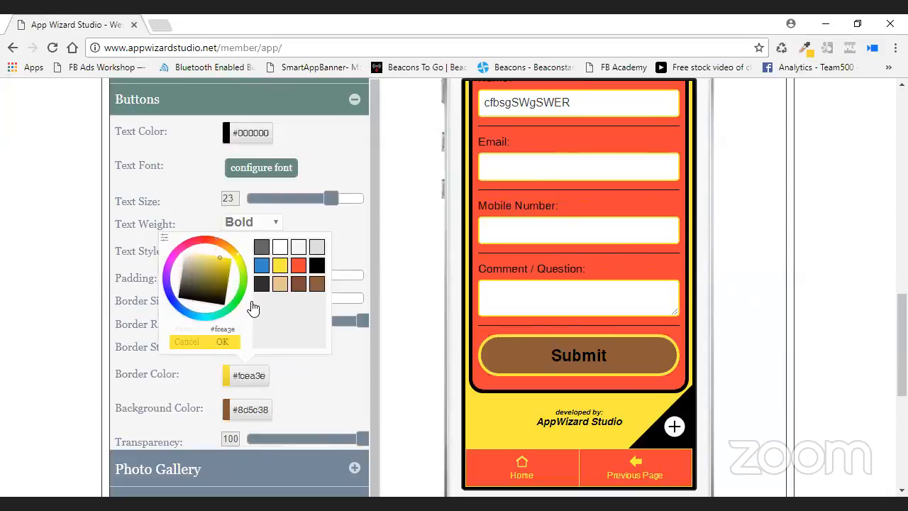
left_click(253, 353)
left_click(259, 416)
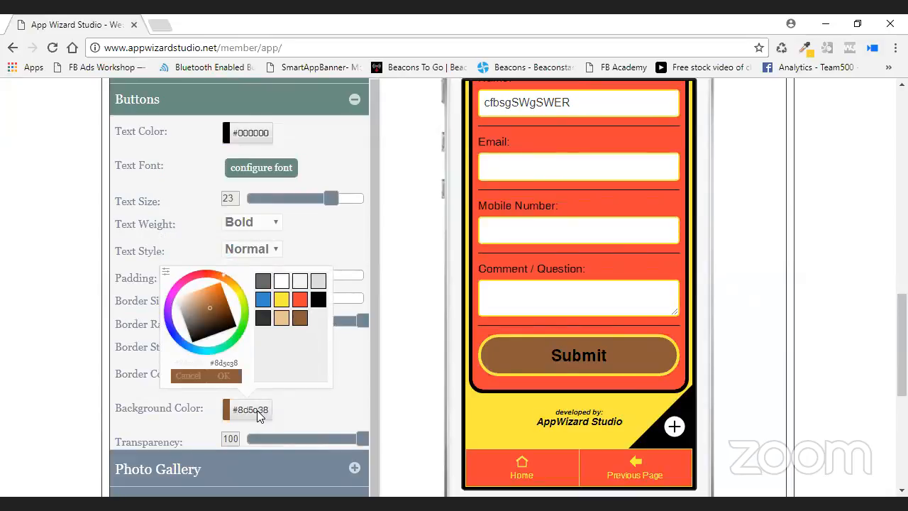
left_click(299, 300)
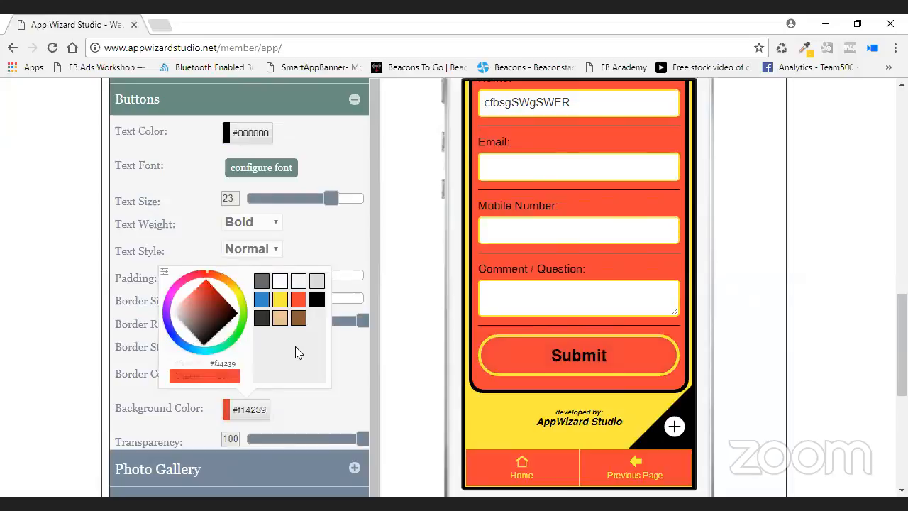
left_click(327, 373)
Set the Submit button text size to 22, border size to 2 and padding to 9.
scroll(397, 312, "down", 1)
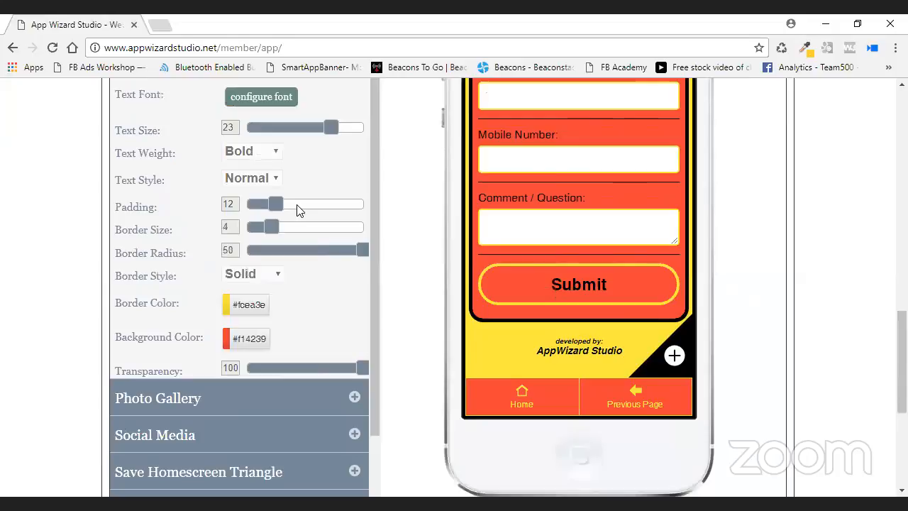
mouse_move(331, 126)
left_mouse_down()
mouse_move(314, 128)
mouse_move(325, 128)
left_mouse_up()
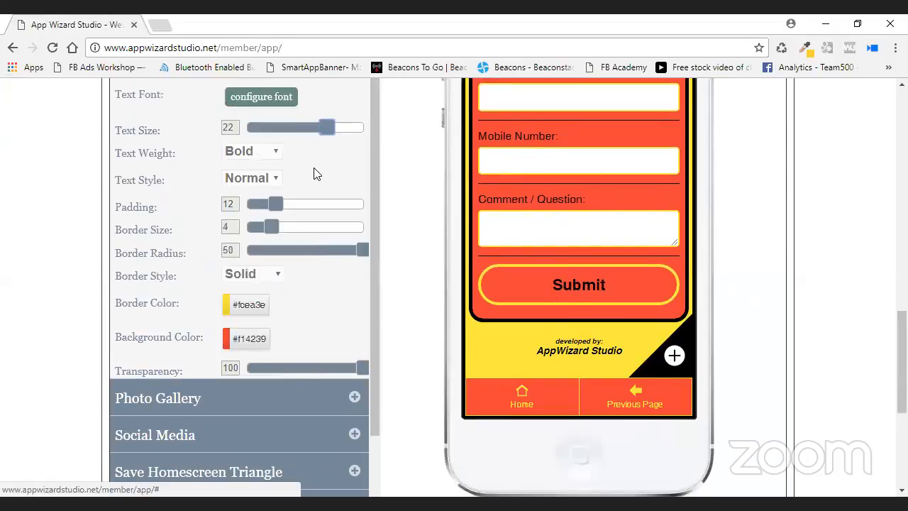
scroll(316, 173, "up", 1)
mouse_move(362, 322)
left_mouse_down()
mouse_move(230, 321)
mouse_move(371, 328)
left_mouse_up()
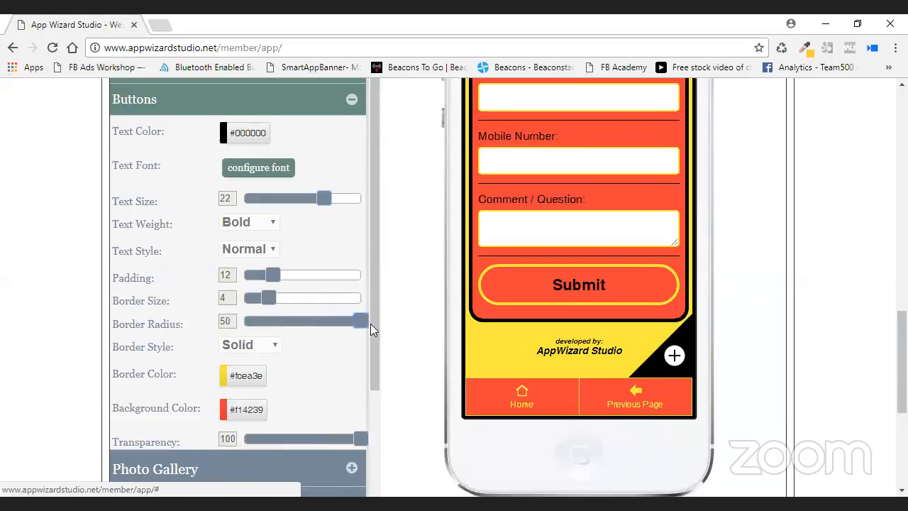
left_click_drag(275, 302, 257, 301)
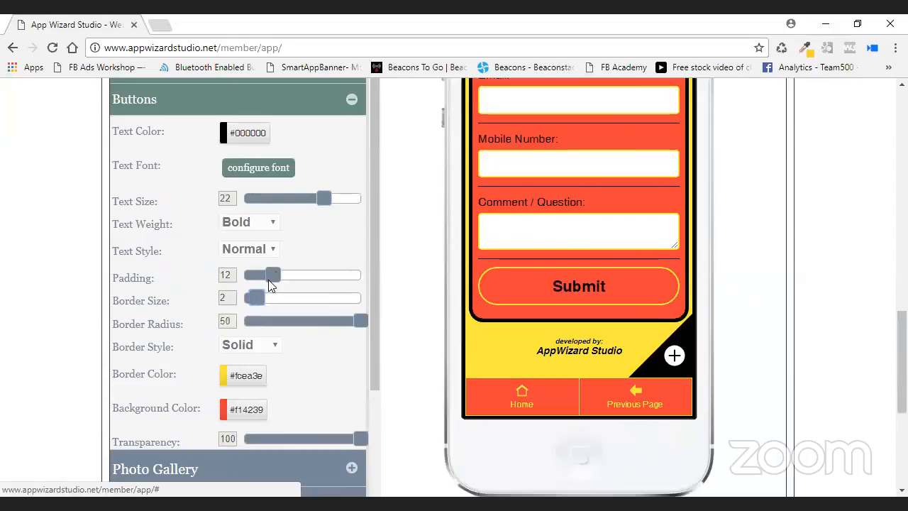
left_click_drag(273, 271, 271, 272)
mouse_move(266, 272)
left_mouse_down()
mouse_move(241, 275)
mouse_move(270, 282)
left_mouse_up()
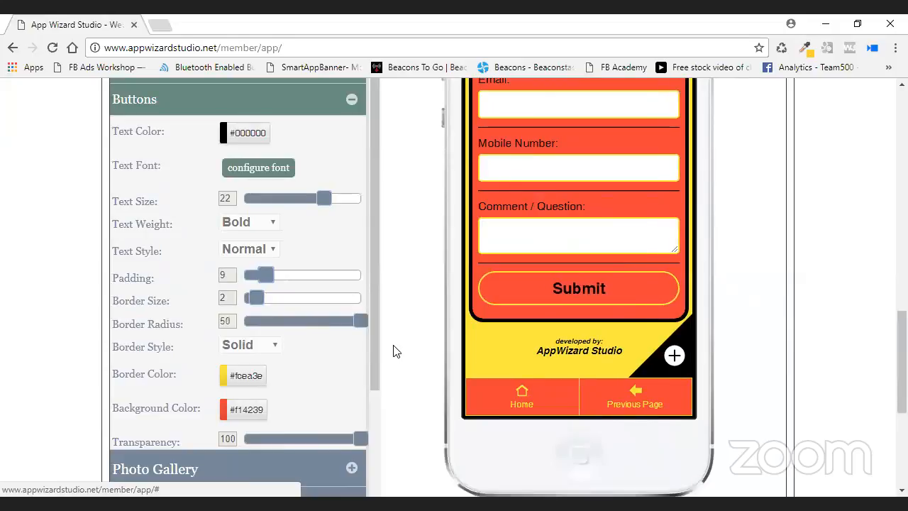
Show the app's home screen in the phone preview.
scroll(395, 350, "down", 1)
left_click_drag(374, 284, 366, 435)
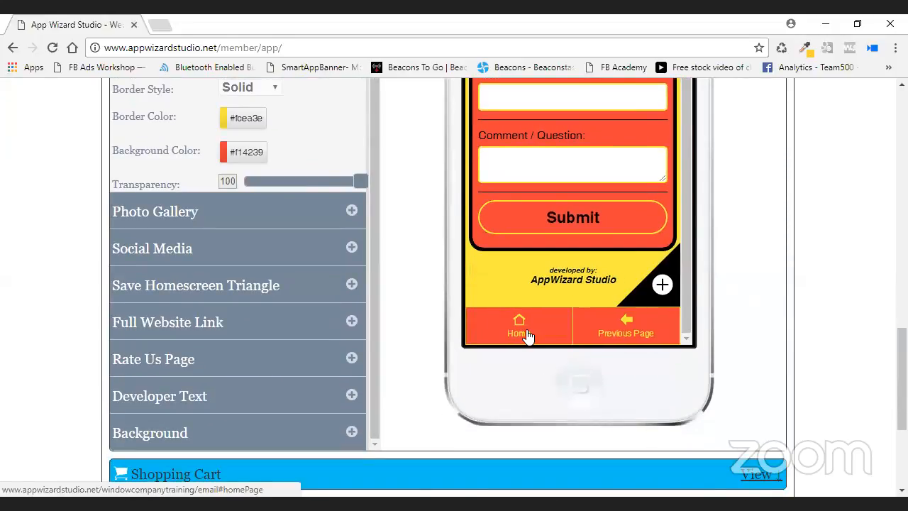
left_click(527, 335)
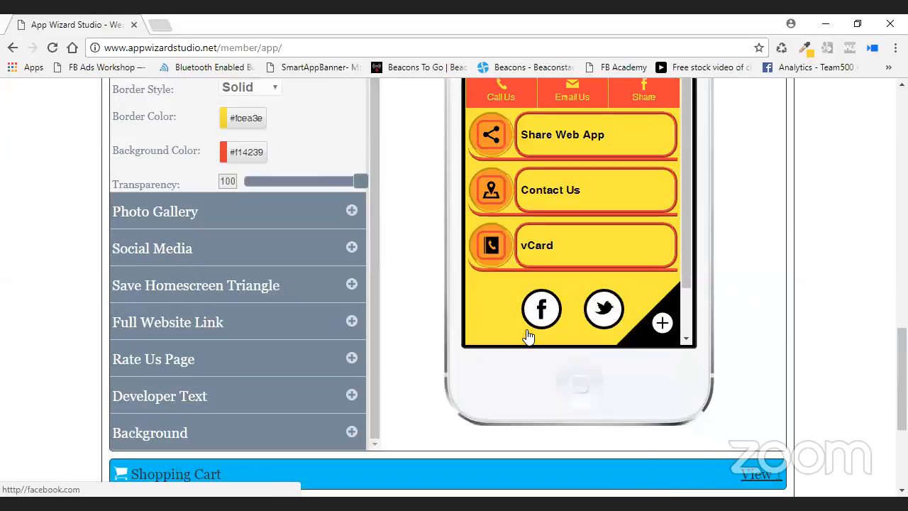
Set Social Media Show Text to No after briefly turning it on.
left_click(352, 244)
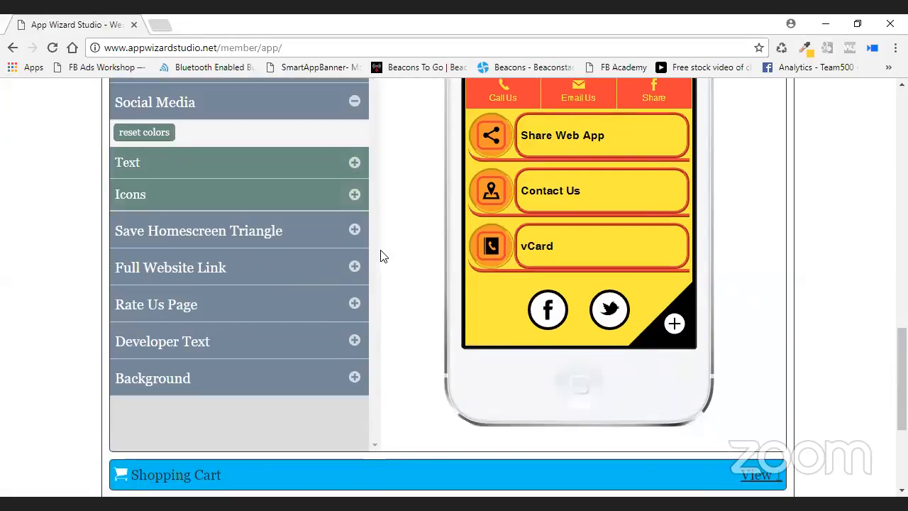
scroll(687, 245, "down", 2)
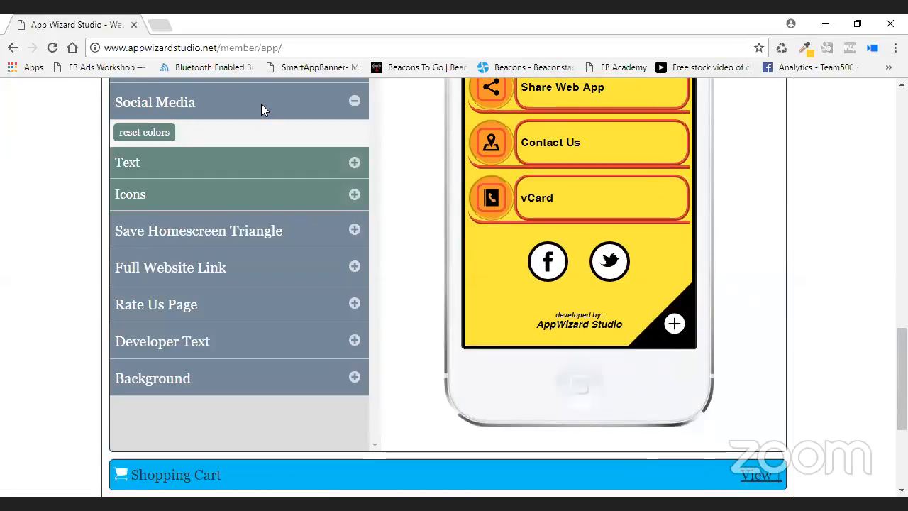
left_click(283, 162)
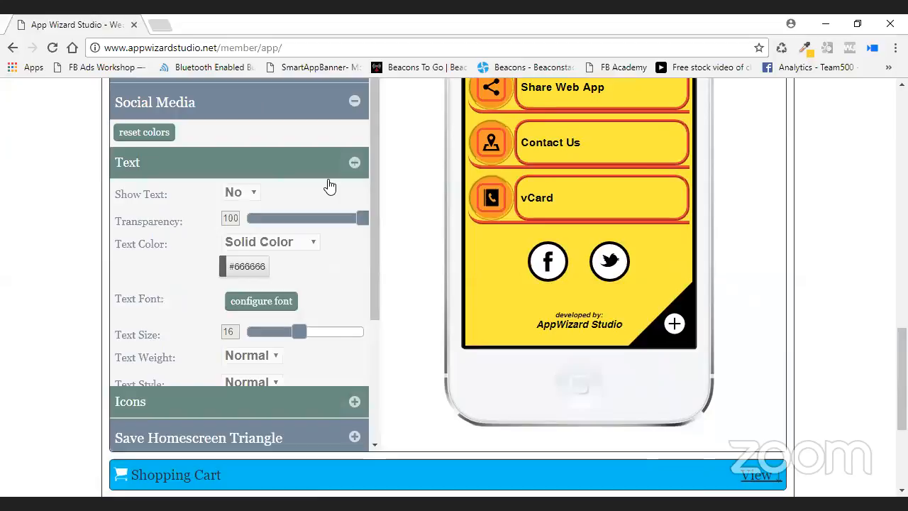
left_click(251, 194)
left_click(244, 210)
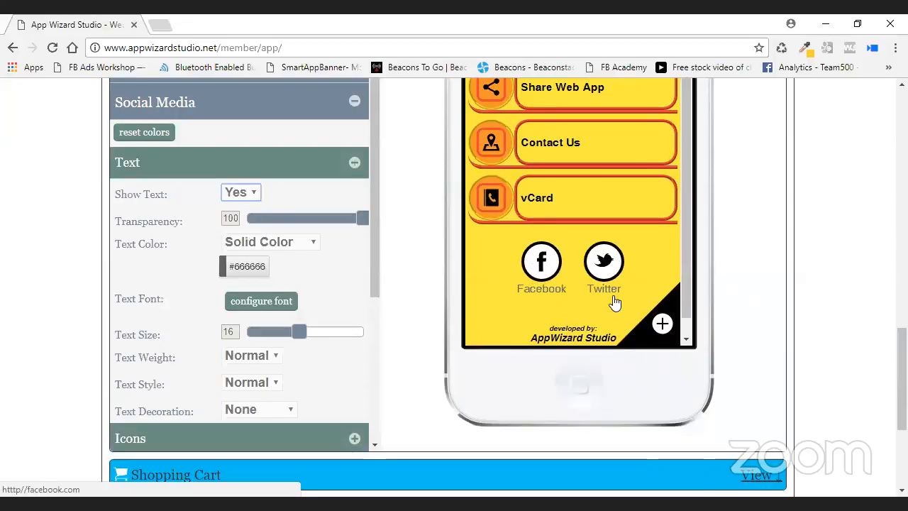
left_click(242, 193)
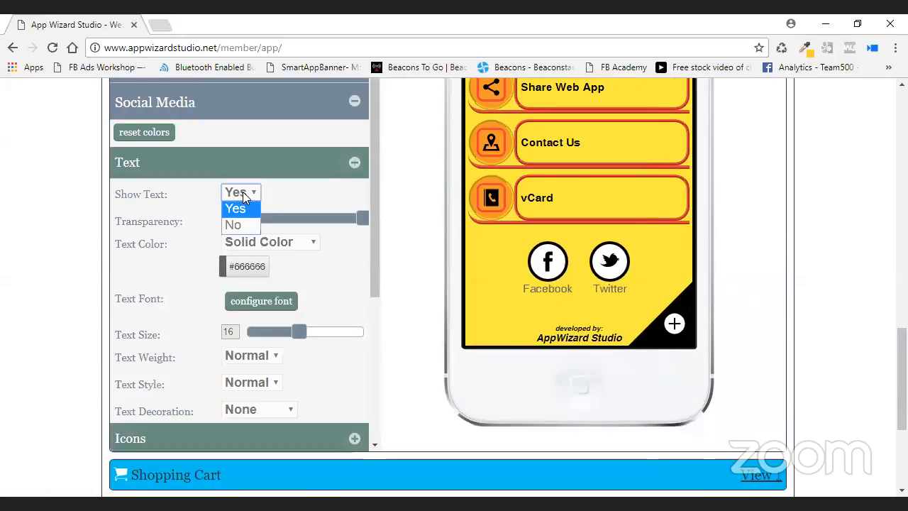
left_click(242, 227)
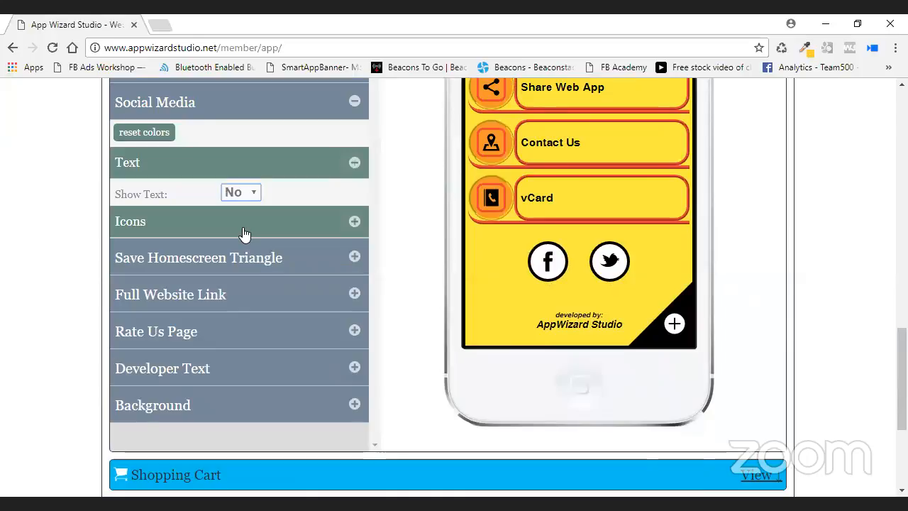
Expand the Icons styling options and scroll to their colour settings.
left_click(243, 221)
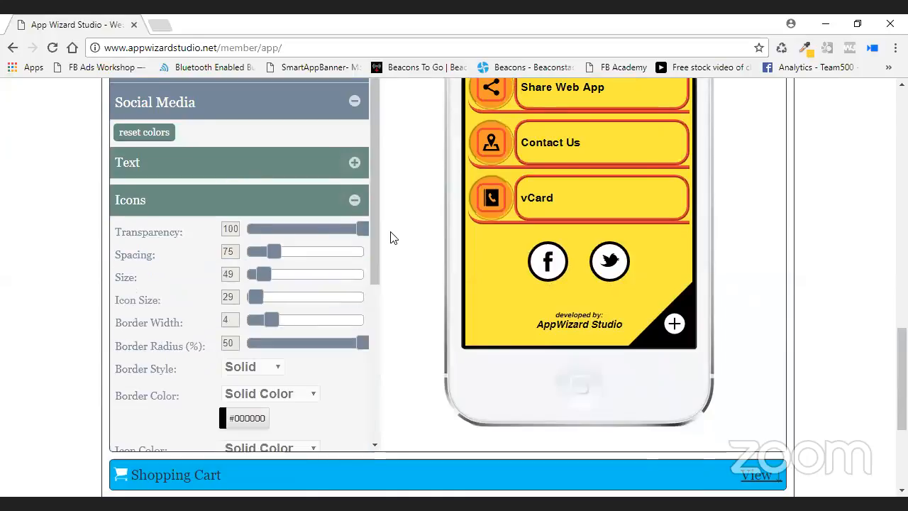
scroll(390, 239, "down", 1)
scroll(380, 220, "down", 1)
scroll(371, 202, "up", 2)
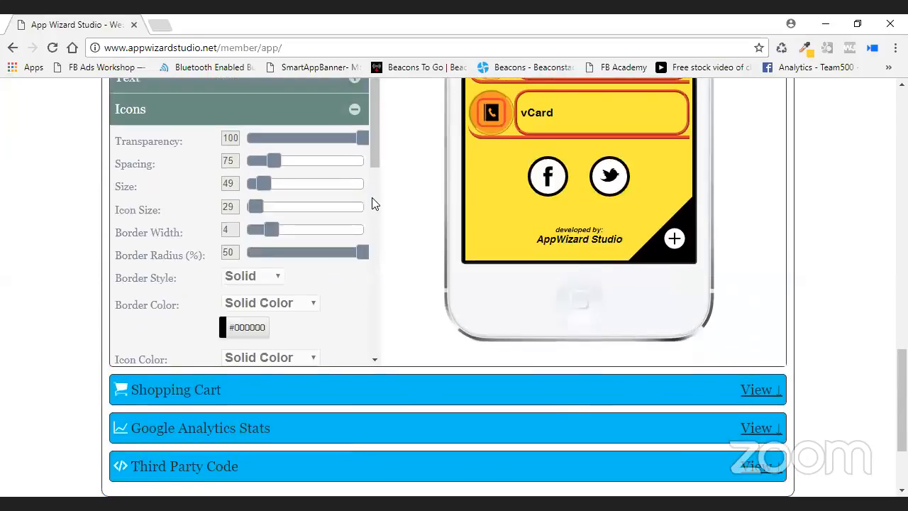
scroll(376, 264, "down", 3)
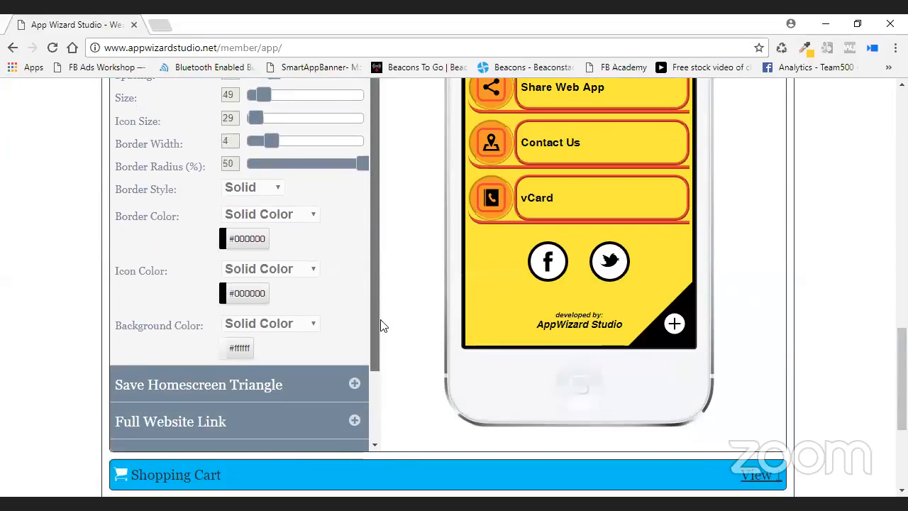
Try social brand colours for icon borders, symbols and background, then return borders and background to solid.
left_click(299, 219)
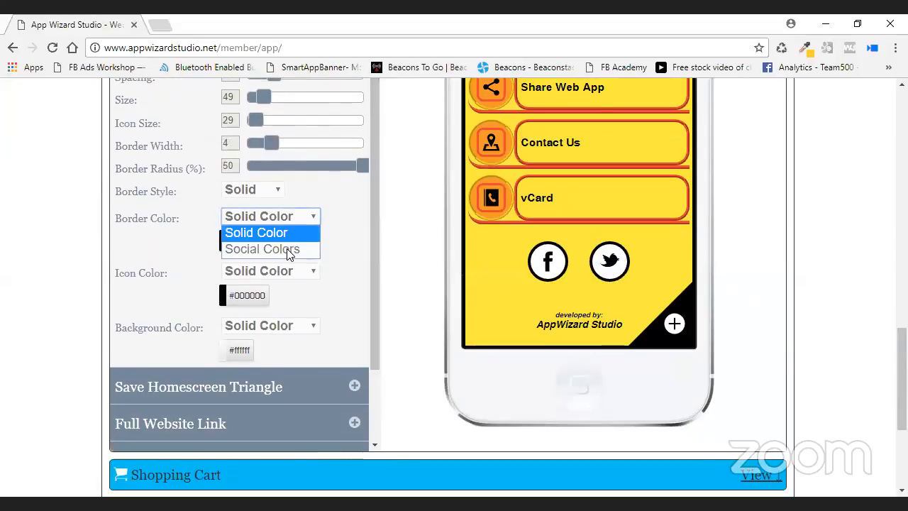
left_click(294, 246)
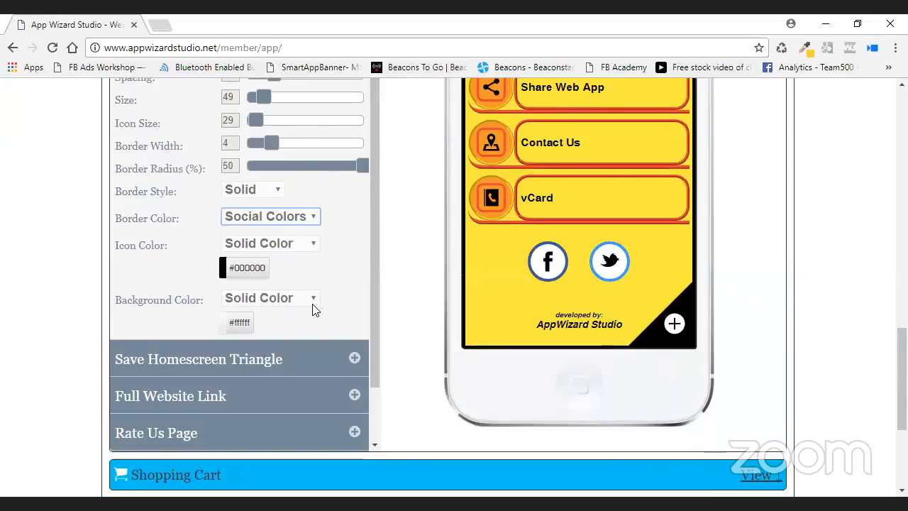
left_click(313, 300)
left_click(304, 330)
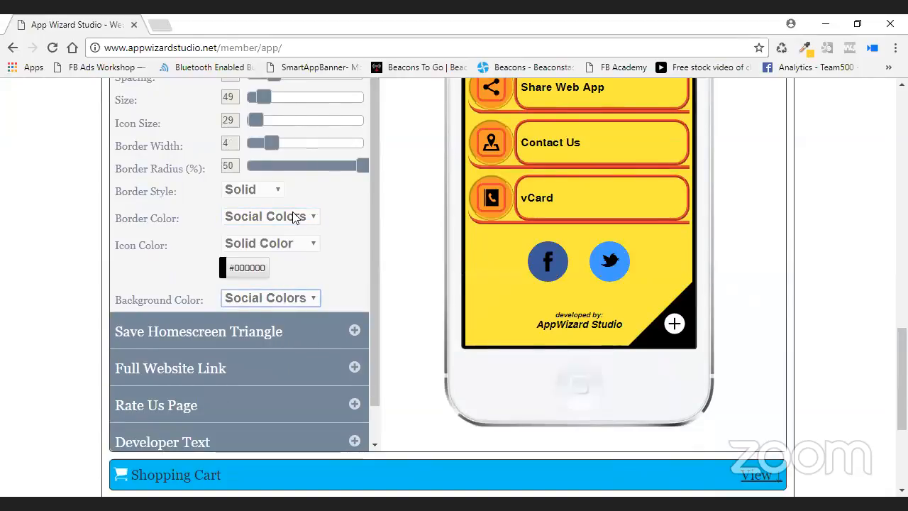
left_click(309, 244)
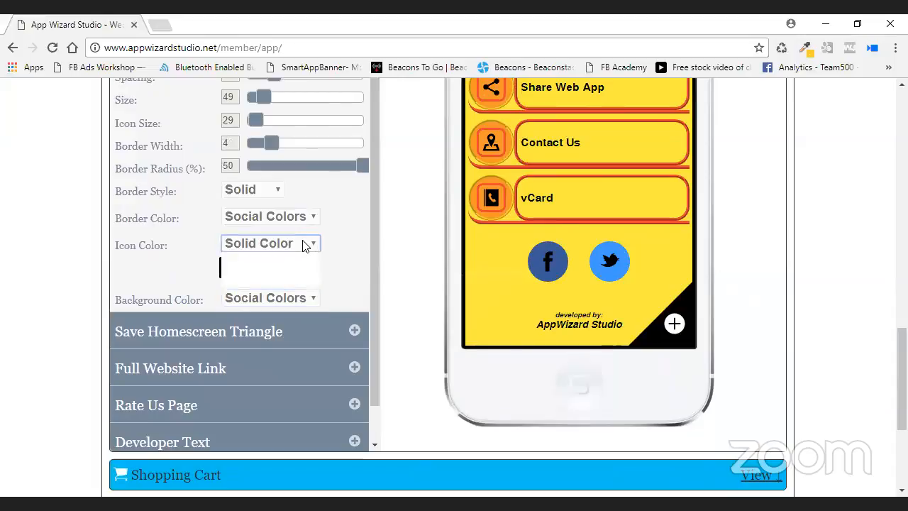
left_click(288, 275)
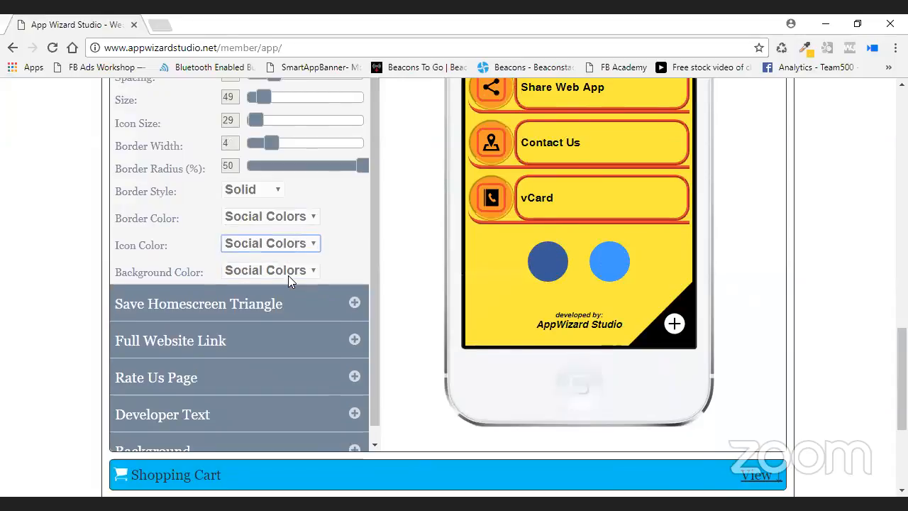
left_click(304, 222)
left_click(301, 232)
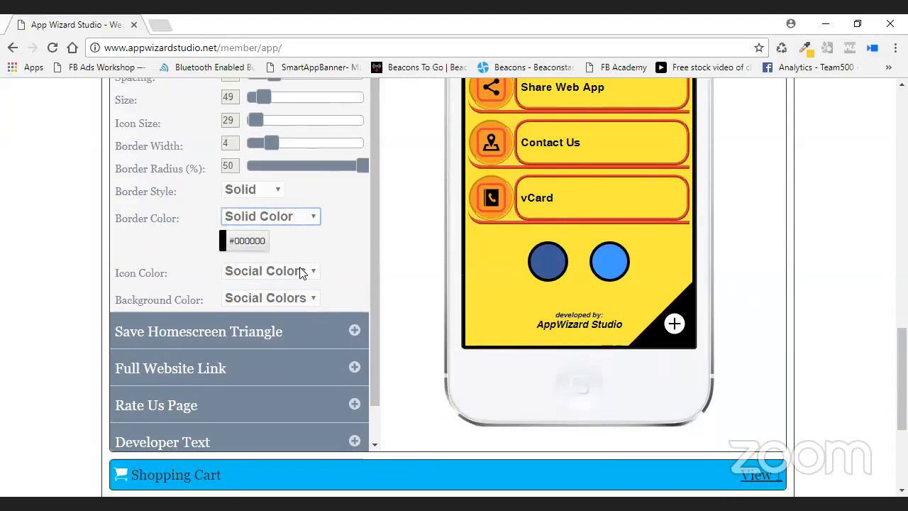
left_click(304, 270)
left_click(284, 304)
left_click(283, 300)
left_click(281, 315)
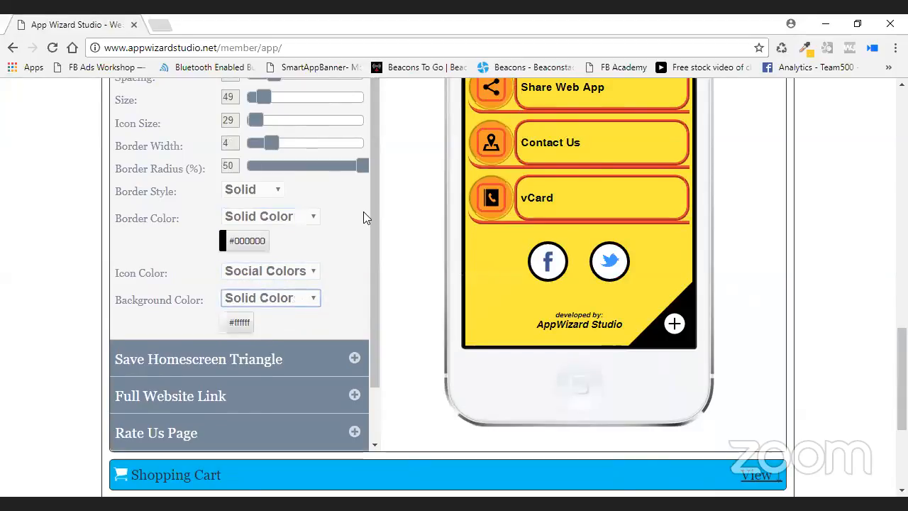
Give the social icons a solid red #f14239 border.
scroll(355, 220, "up", 1)
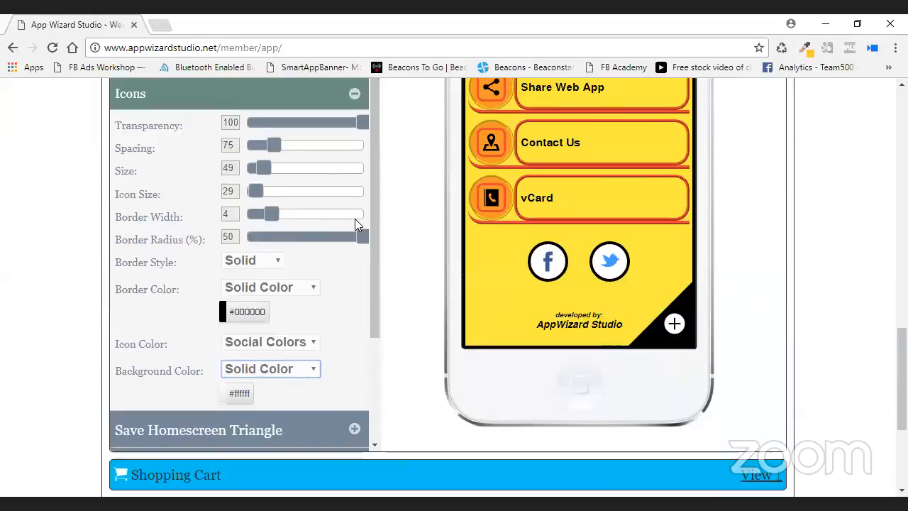
scroll(355, 219, "down", 1)
left_click(253, 244)
left_click(295, 293)
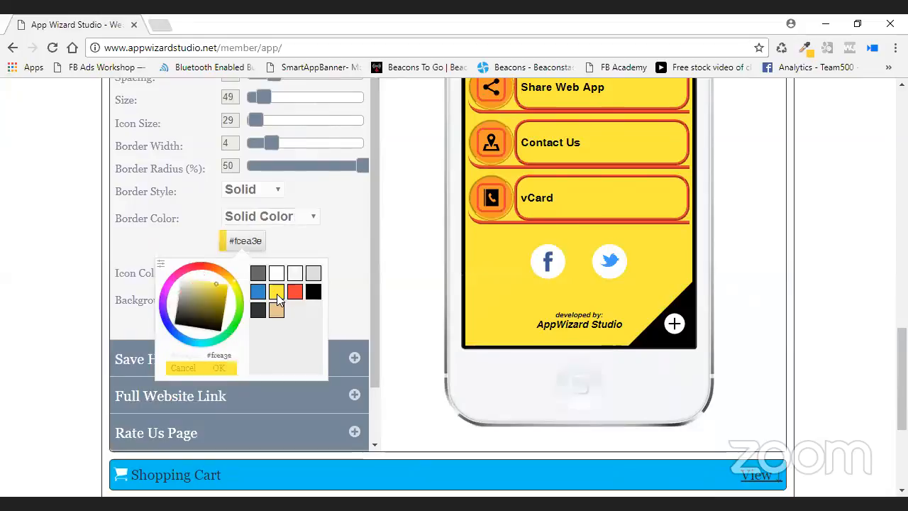
left_click(221, 368)
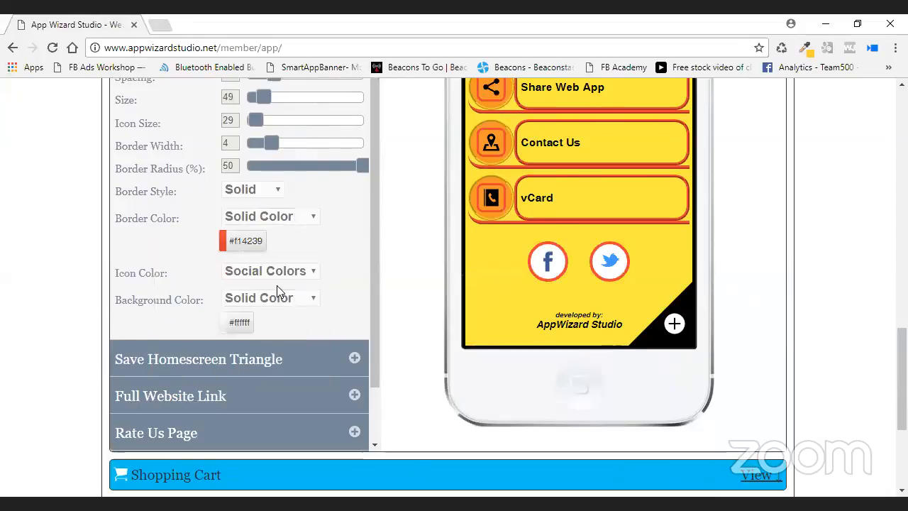
Make the icon symbols solid black #000000 and the icon background yellow #fcea3e.
left_click(315, 272)
left_click(295, 285)
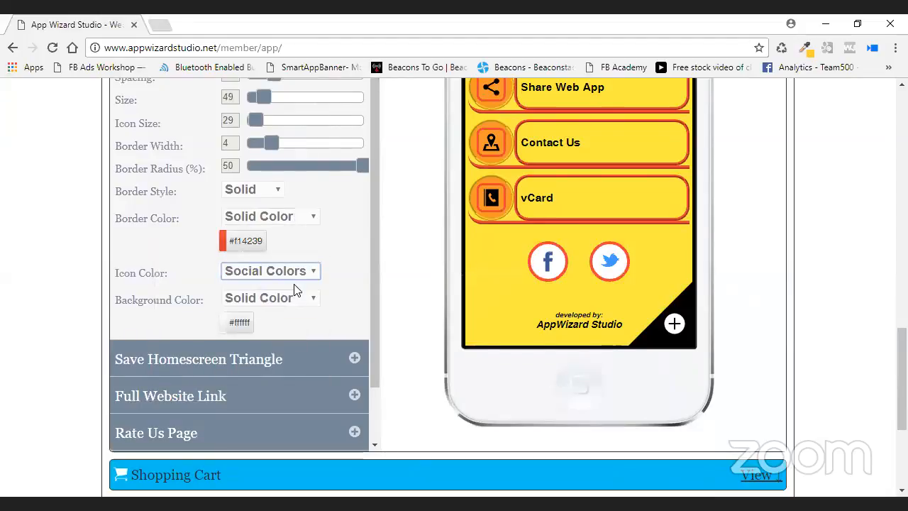
scroll(285, 312, "down", 1)
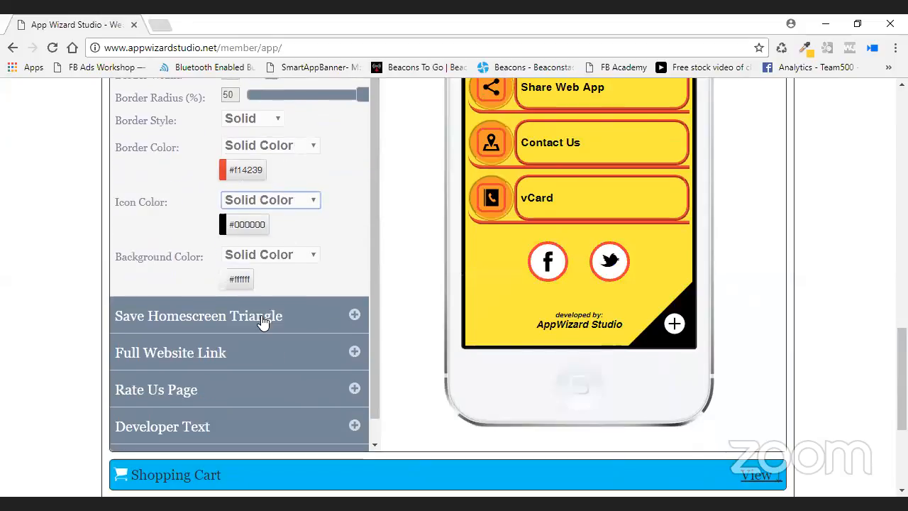
left_click(252, 278)
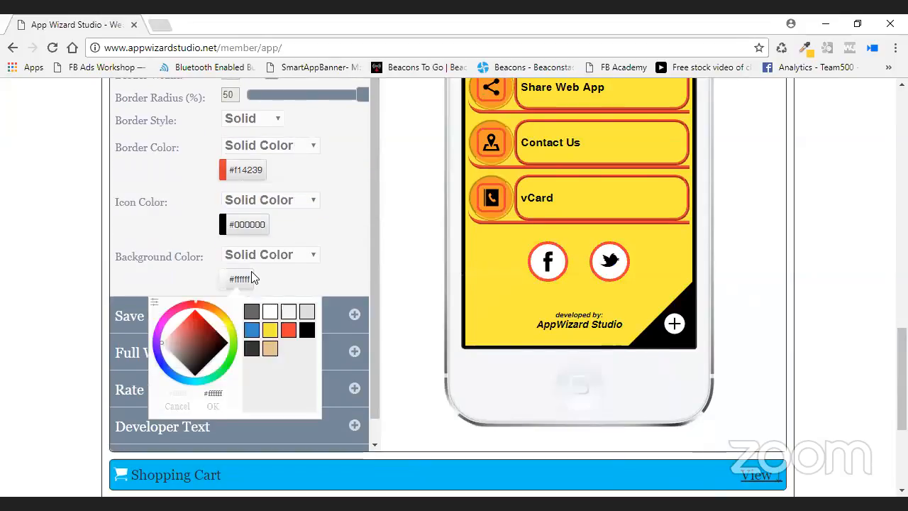
left_click(270, 330)
left_click(214, 406)
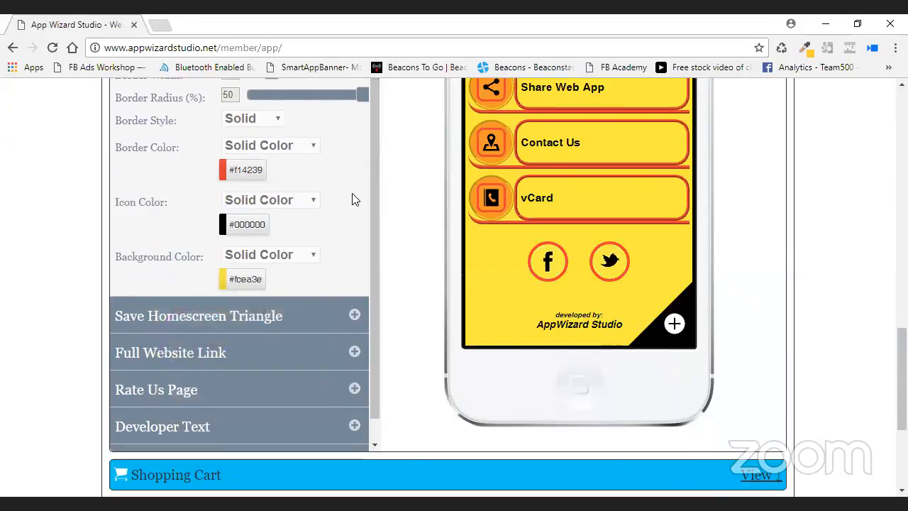
scroll(352, 199, "up", 2)
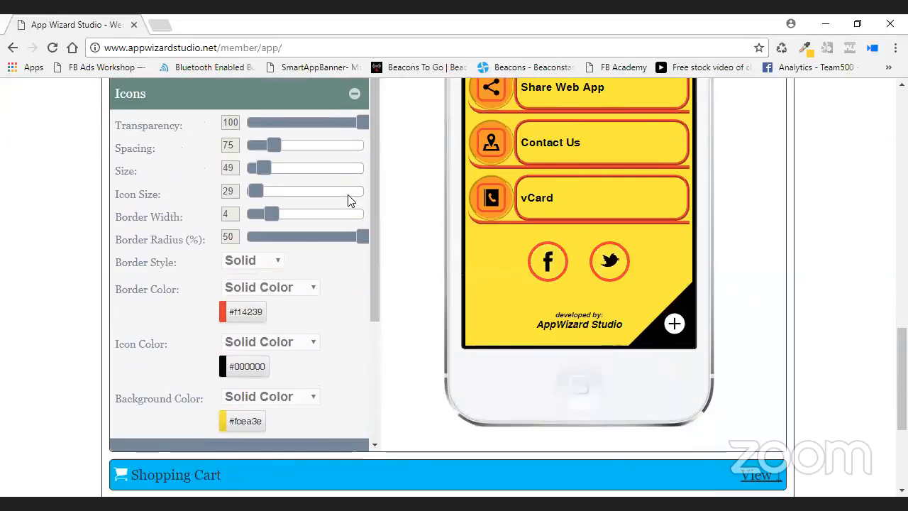
Set the social icon Size to 38, Icon Size to 24 and Spacing to 44.
left_click_drag(267, 168, 261, 168)
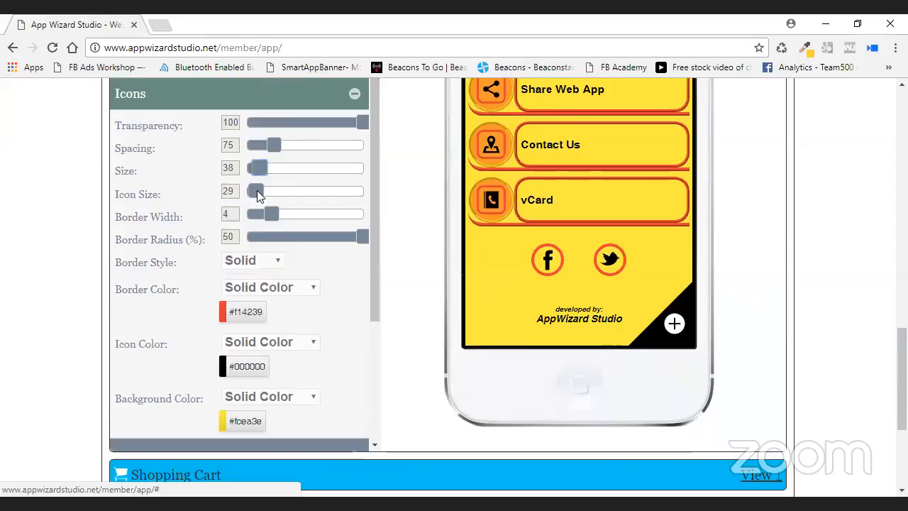
left_click_drag(258, 190, 255, 190)
left_click_drag(272, 146, 260, 150)
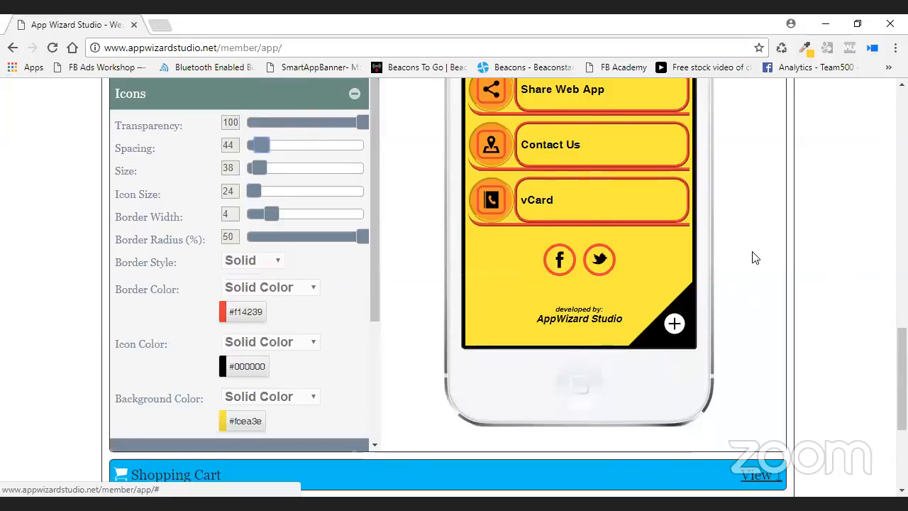
Save the app's style settings and scroll back down the settings list.
scroll(754, 258, "up", 5)
left_click(751, 161)
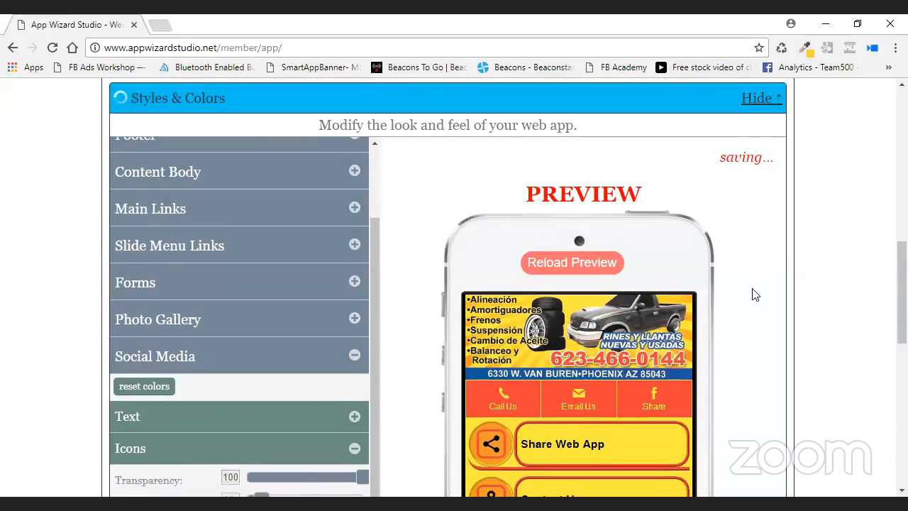
scroll(682, 255, "down", 3)
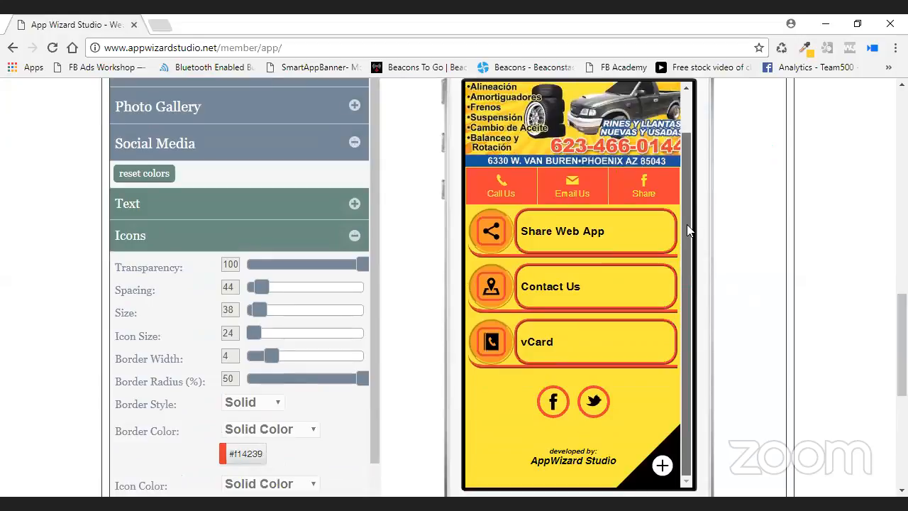
scroll(730, 284, "down", 2)
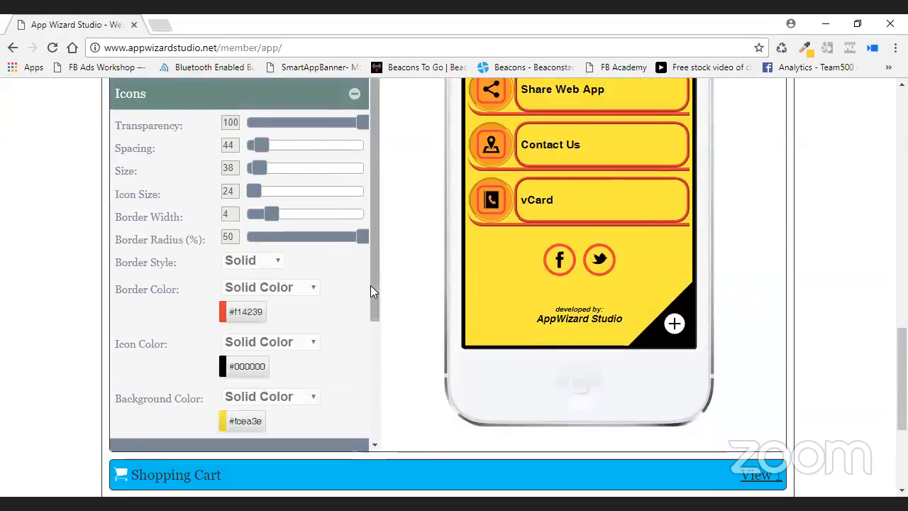
left_click_drag(370, 304, 383, 393)
scroll(383, 392, "down", 1)
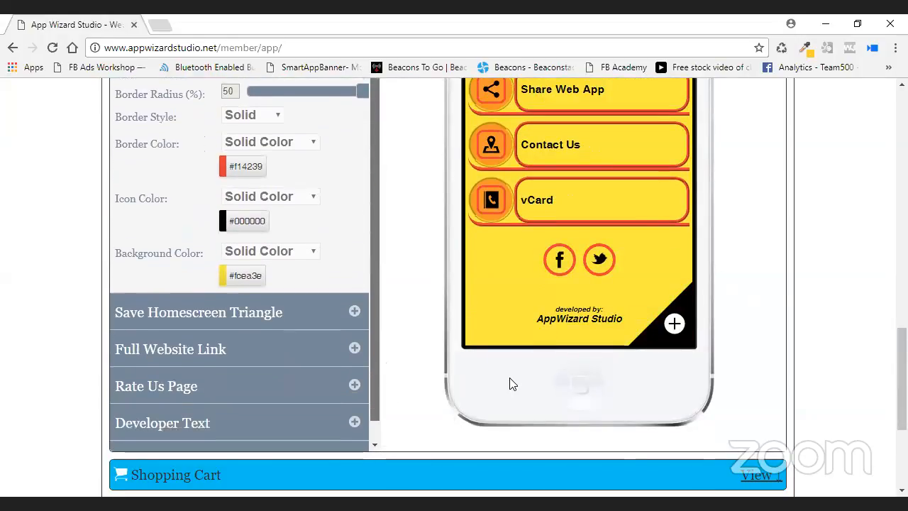
Make the Save Homescreen Triangle background red #f14239.
left_click(369, 314)
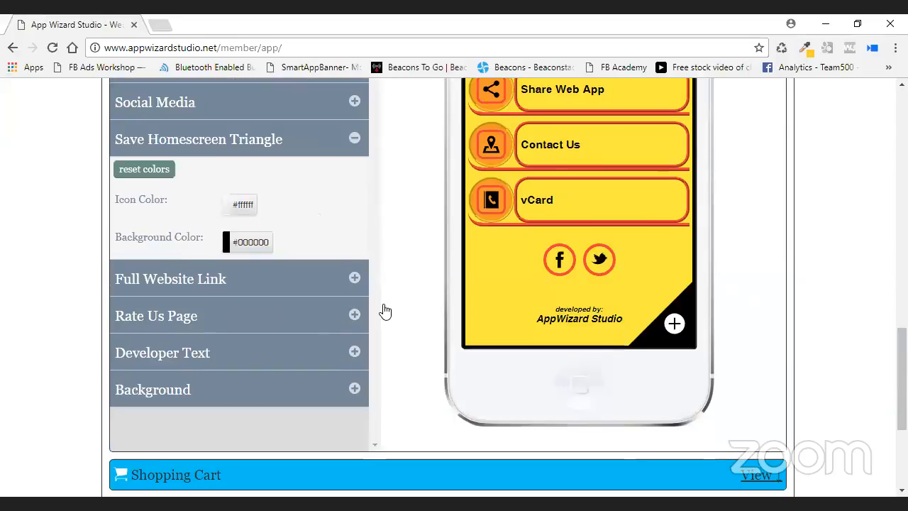
left_click(255, 243)
left_click(299, 293)
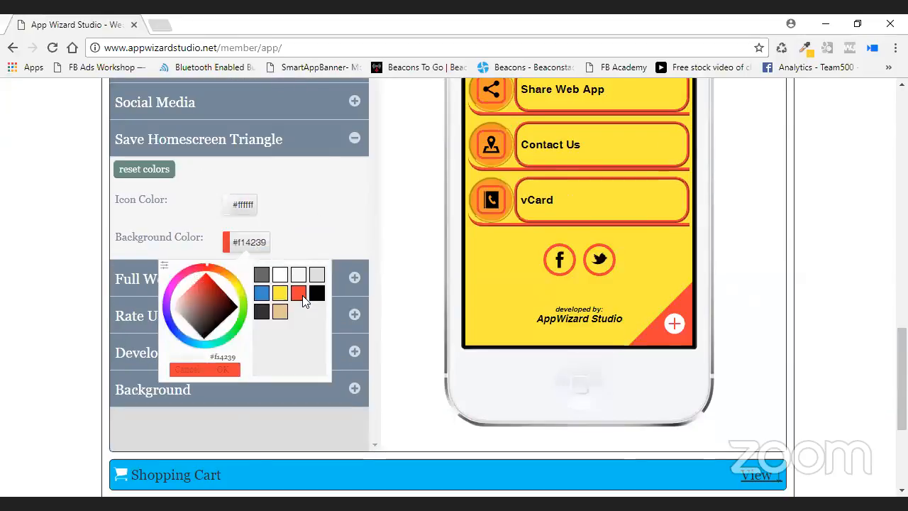
left_click(276, 246)
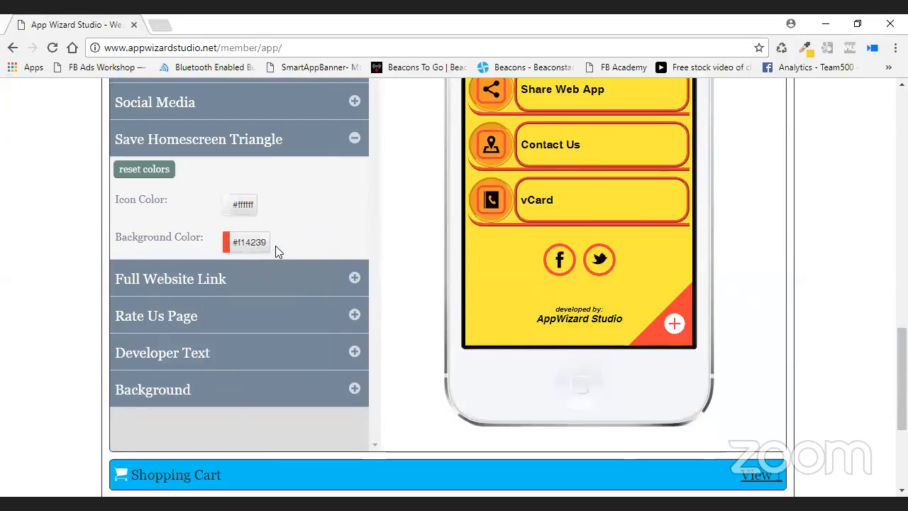
Set the triangle's plus icon colour to yellow #fcea3e.
left_click(246, 211)
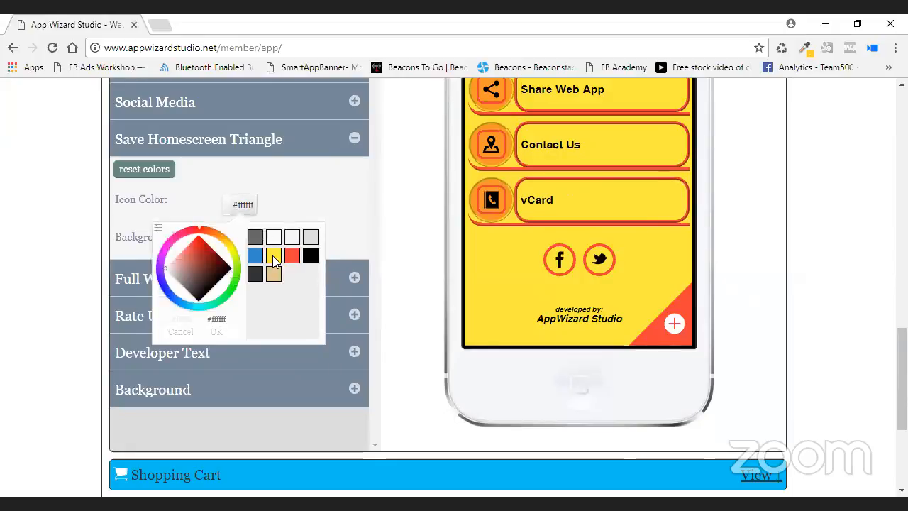
left_click(274, 260)
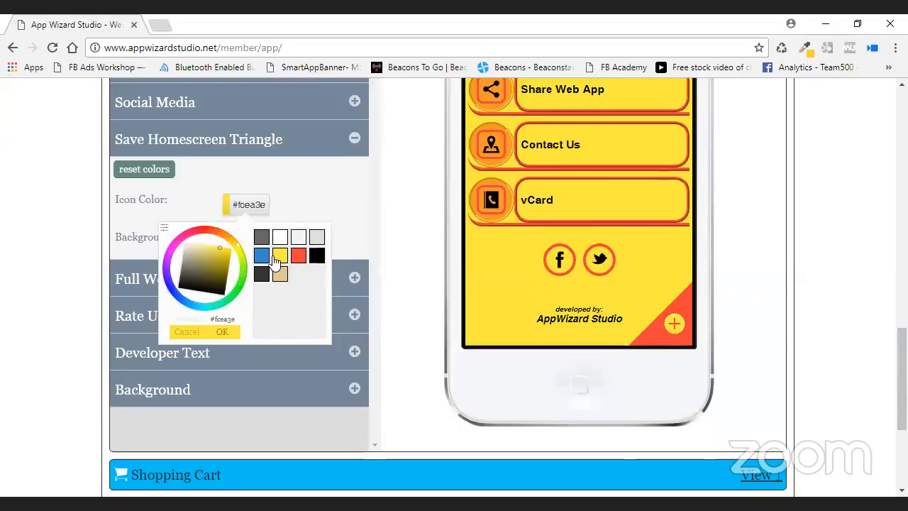
left_click(238, 331)
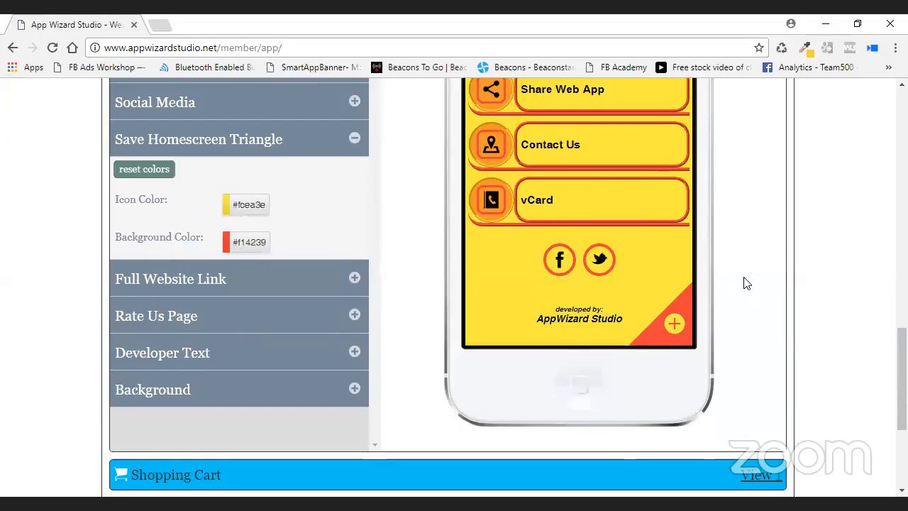
scroll(743, 284, "up", 3)
scroll(752, 241, "up", 3)
Save the triangle colour settings.
left_click(753, 162)
scroll(508, 192, "up", 2)
scroll(503, 192, "up", 5)
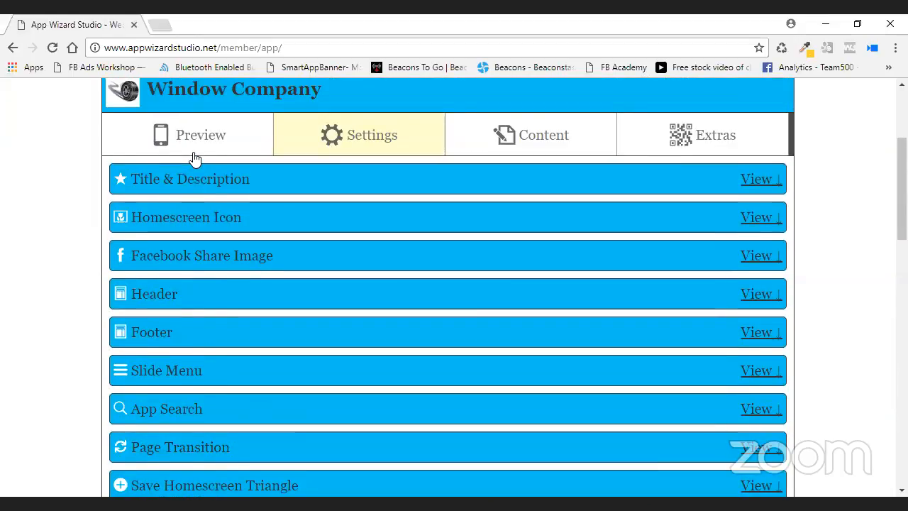
Reload the app preview and scroll through the yellow-and-red design.
left_click(198, 136)
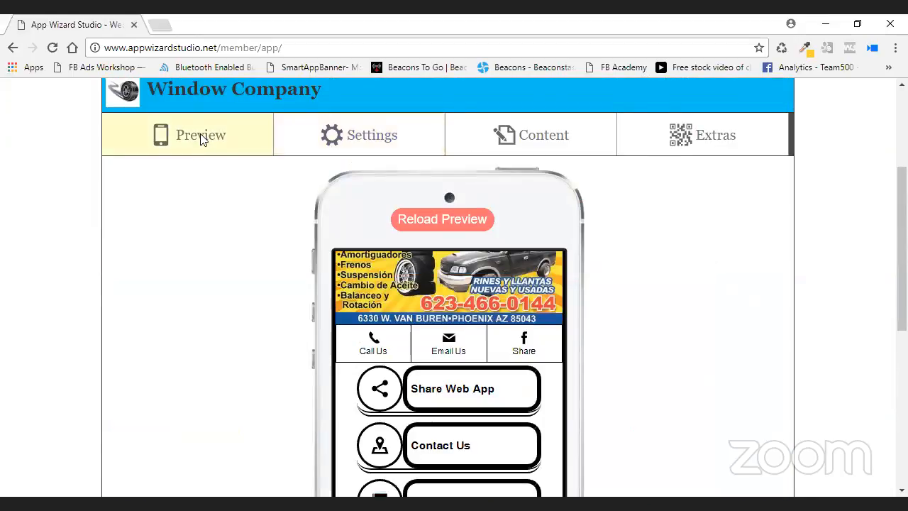
left_click(457, 220)
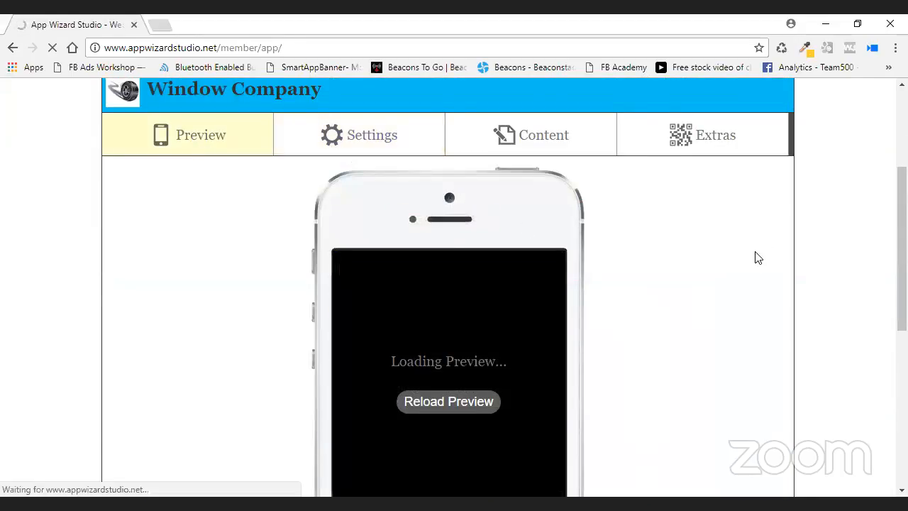
scroll(745, 258, "down", 3)
scroll(745, 258, "down", 1)
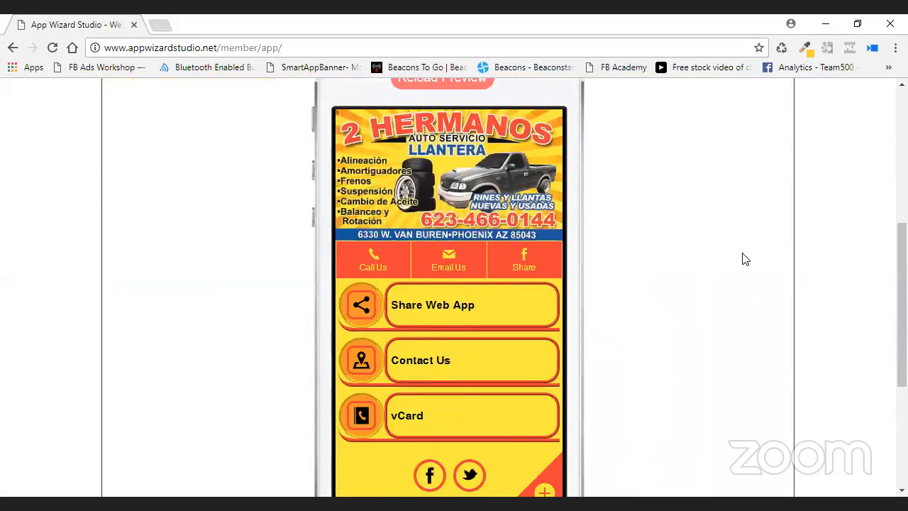
scroll(560, 319, "down", 1)
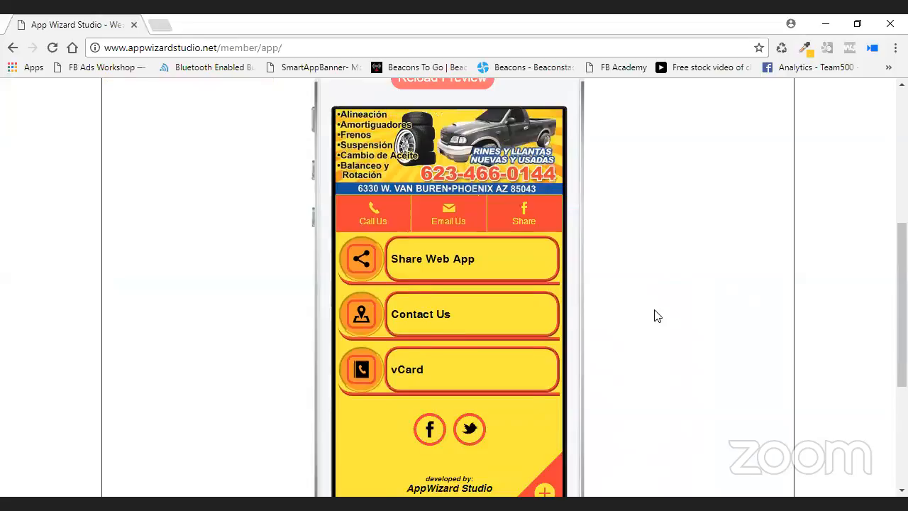
scroll(692, 316, "up", 3)
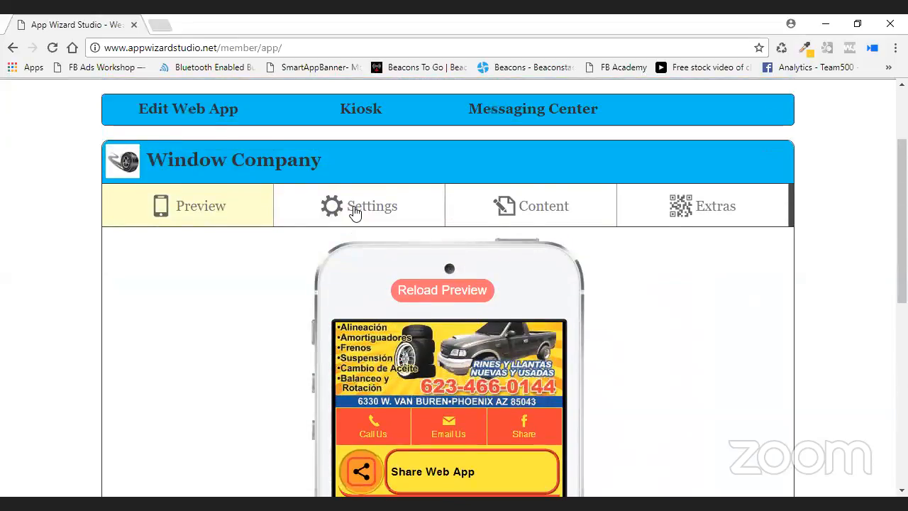
Return to settings and expand the Header Background options.
left_click(397, 223)
scroll(433, 326, "down", 2)
scroll(434, 326, "down", 4)
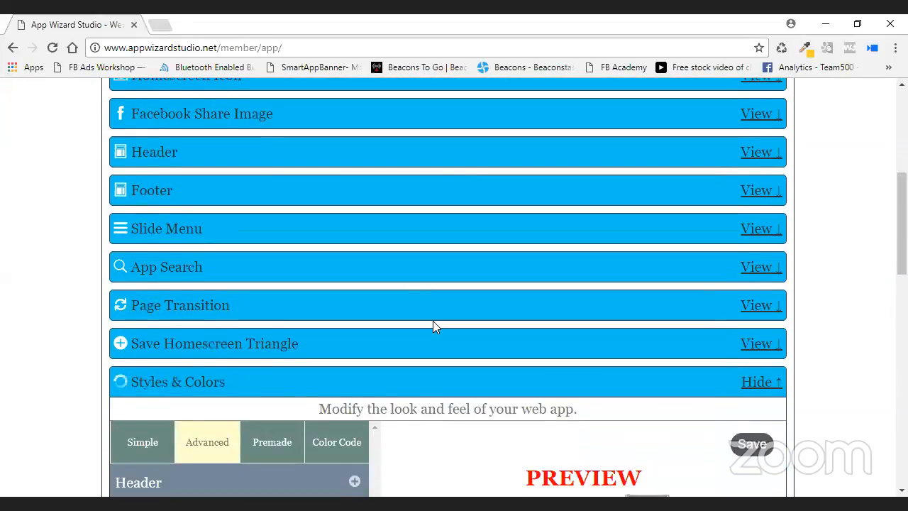
scroll(403, 326, "down", 2)
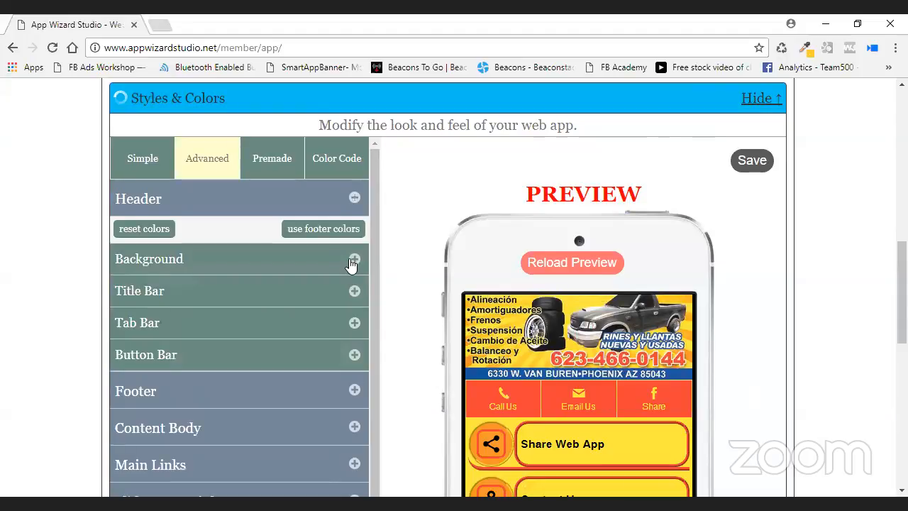
left_click(353, 260)
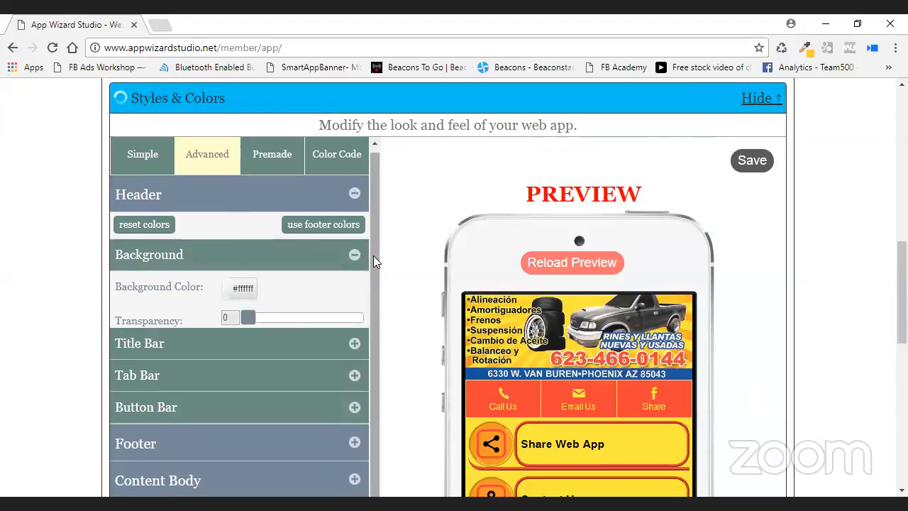
scroll(373, 257, "down", 3)
scroll(370, 255, "up", 1)
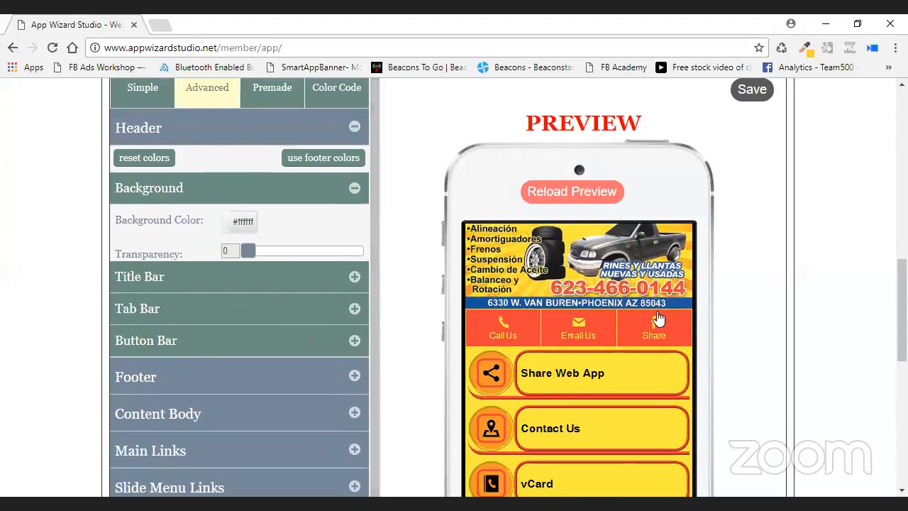
scroll(679, 256, "up", 1)
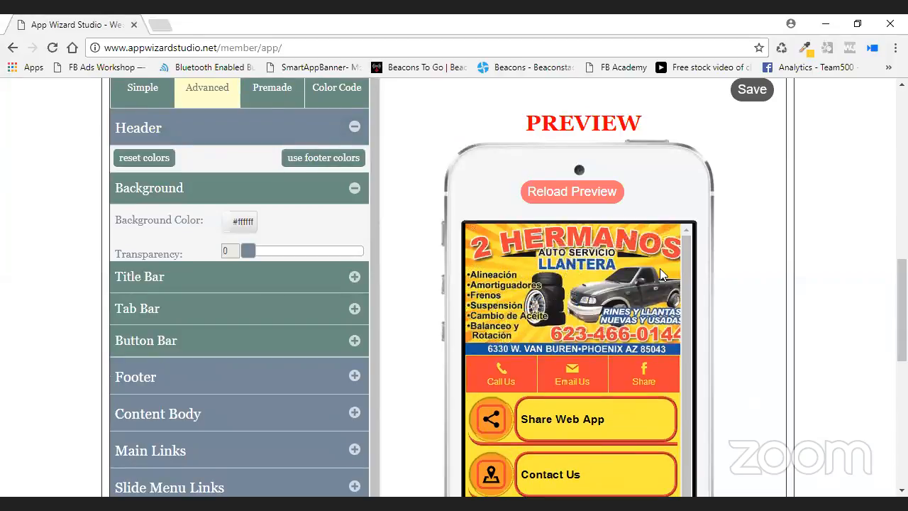
Set the header background transparency to 0 and its colour to red #f14239.
left_click_drag(248, 251, 368, 255)
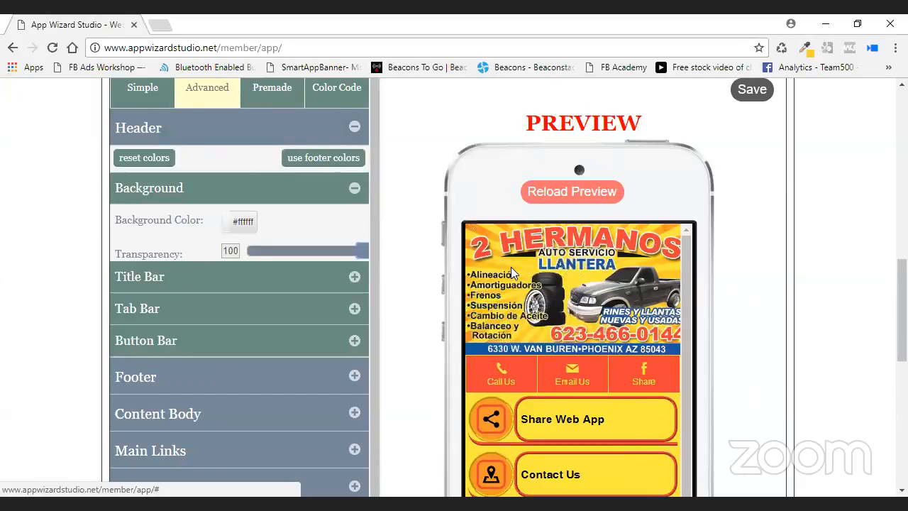
left_click_drag(267, 256, 205, 257)
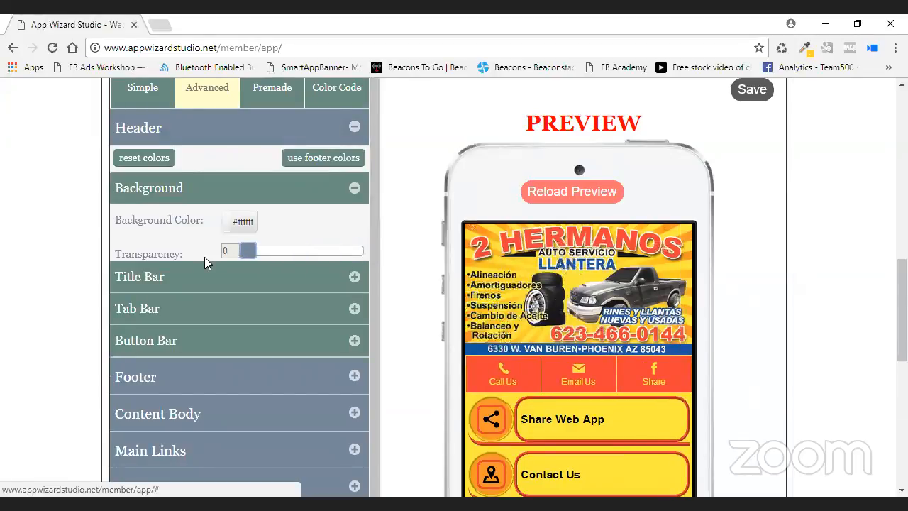
left_click(243, 221)
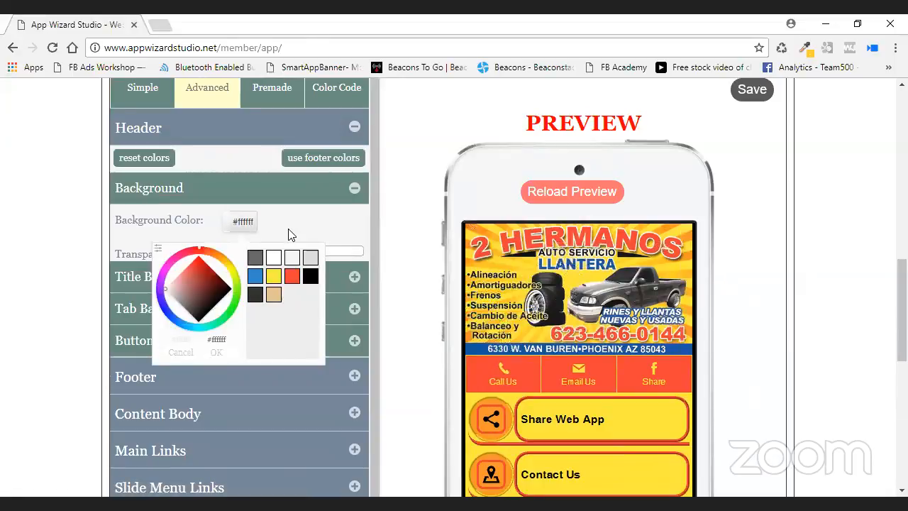
left_click(292, 276)
left_click(216, 352)
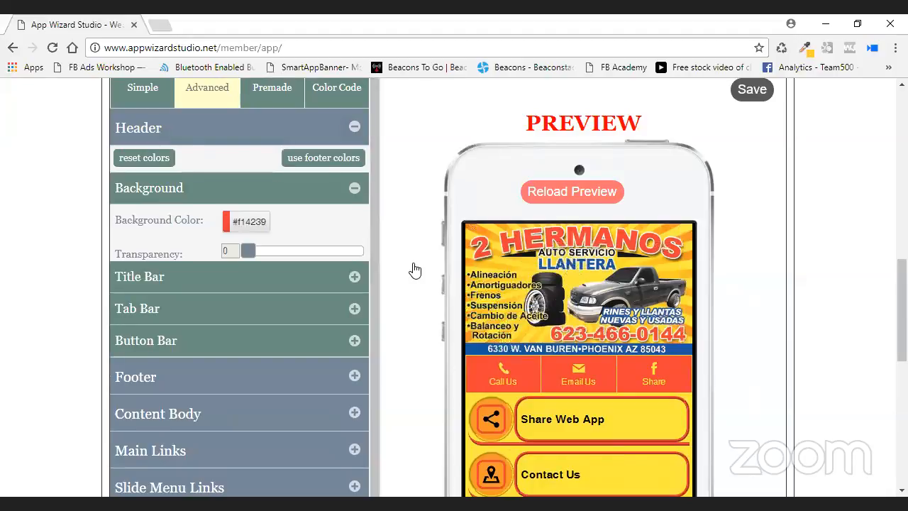
Check the Title Bar settings, then save the header colour changes.
left_click(368, 273)
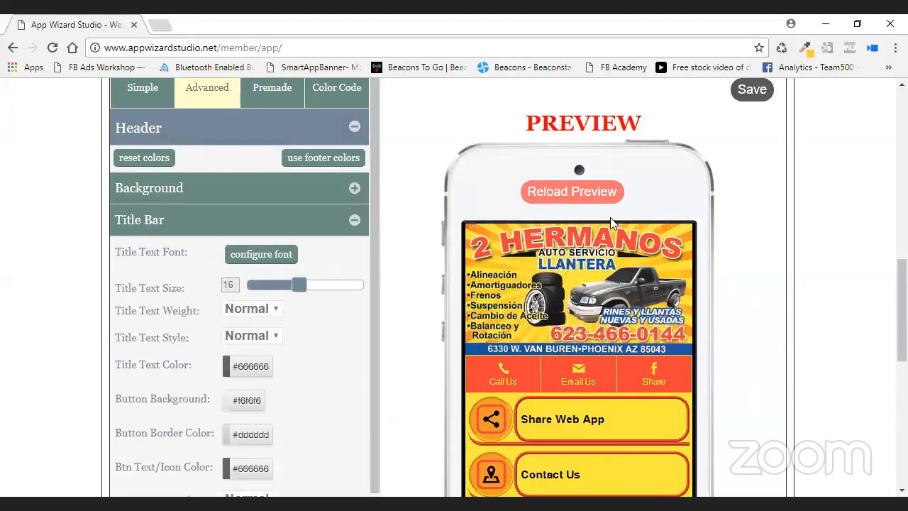
left_click(355, 220)
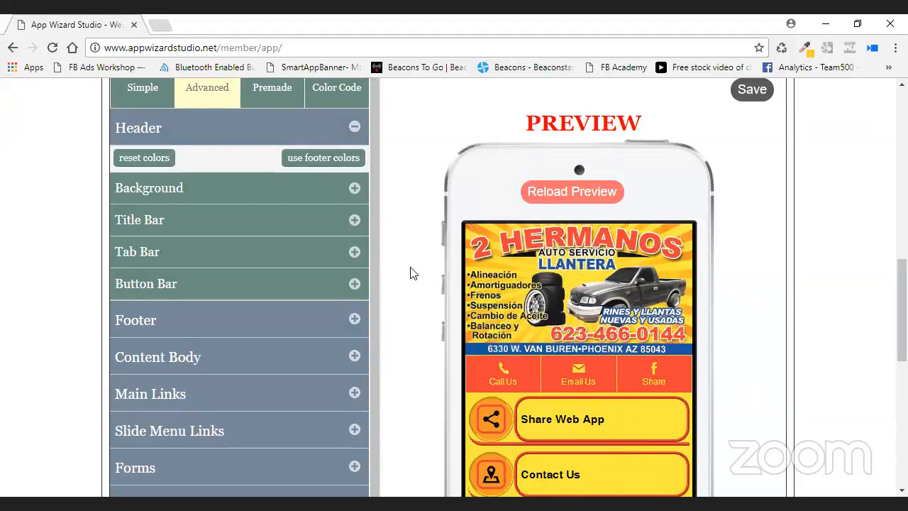
left_click(753, 94)
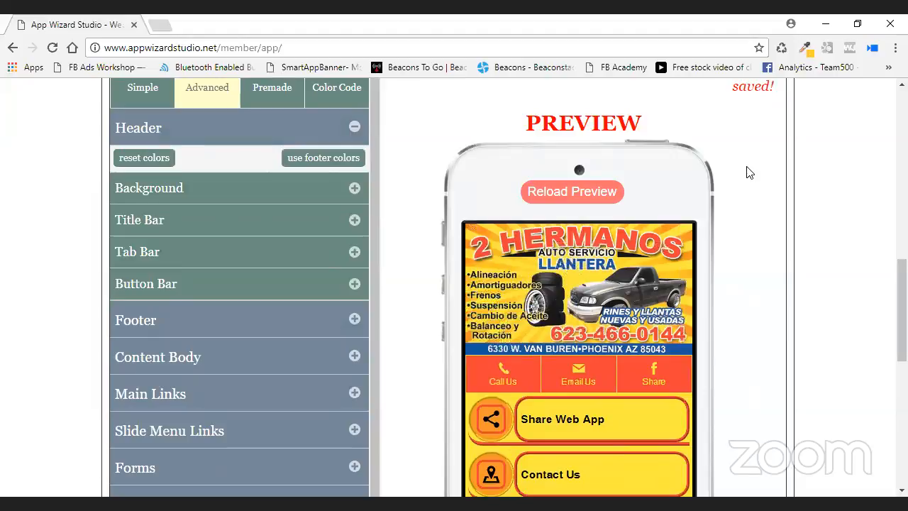
Open the Title & Description settings showing the Window Company title.
scroll(745, 172, "down", 1)
scroll(752, 187, "down", 1)
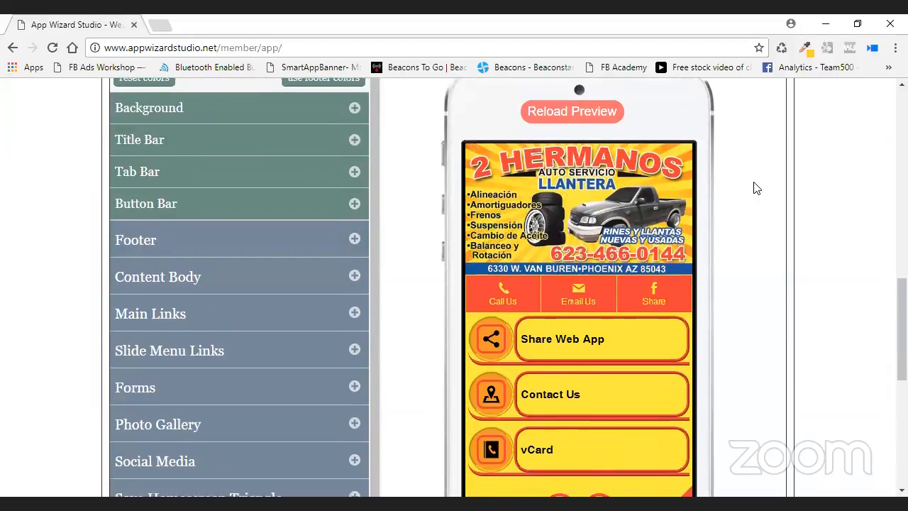
scroll(714, 229, "up", 2)
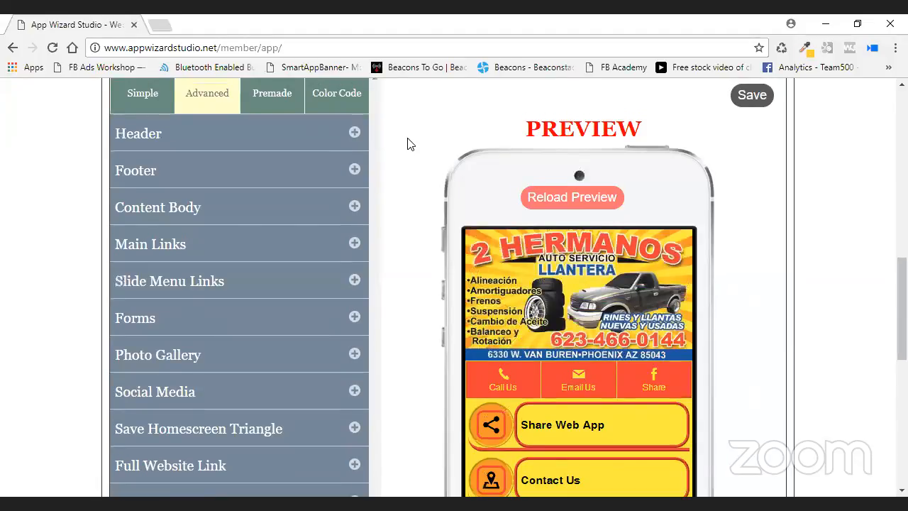
scroll(407, 143, "up", 5)
scroll(408, 143, "up", 1)
left_click(363, 113)
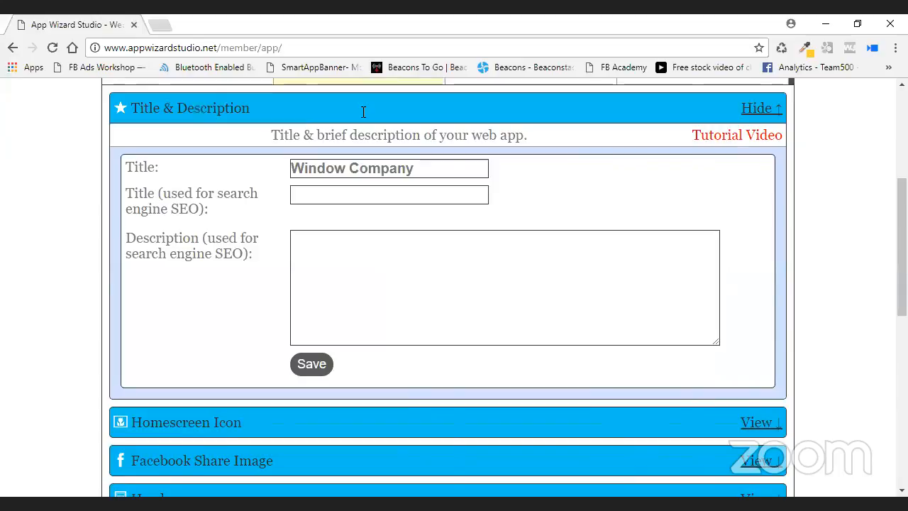
View the Homescreen Icon section, then open Facebook Share Image (1,200px x 630px, no image yet).
scroll(387, 264, "down", 2)
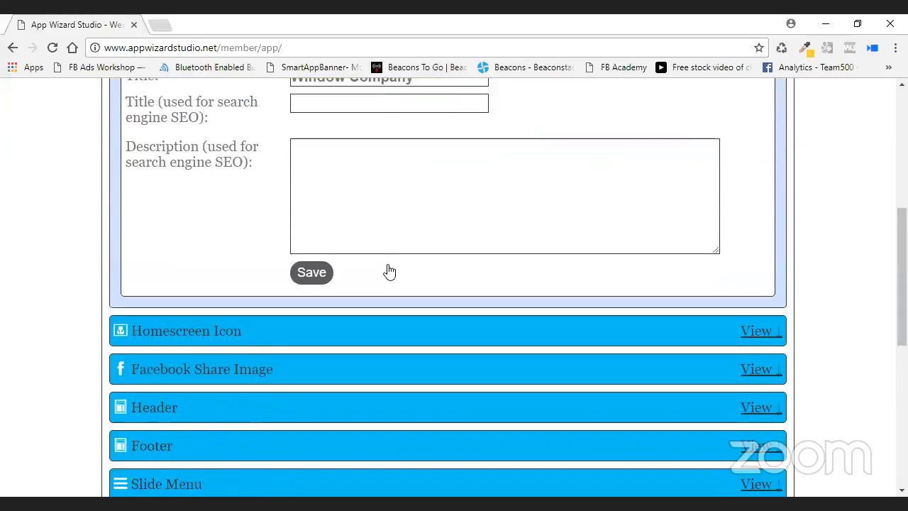
left_click(388, 272)
scroll(439, 237, "down", 3)
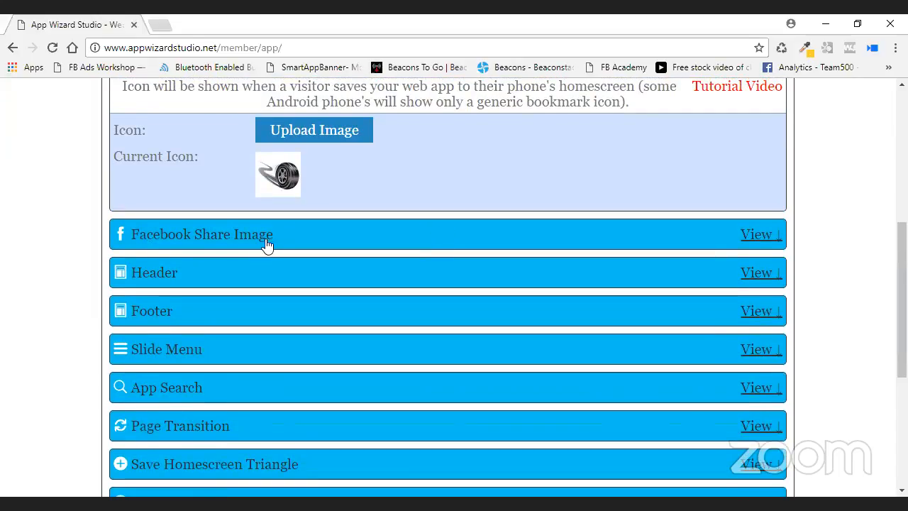
left_click(264, 239)
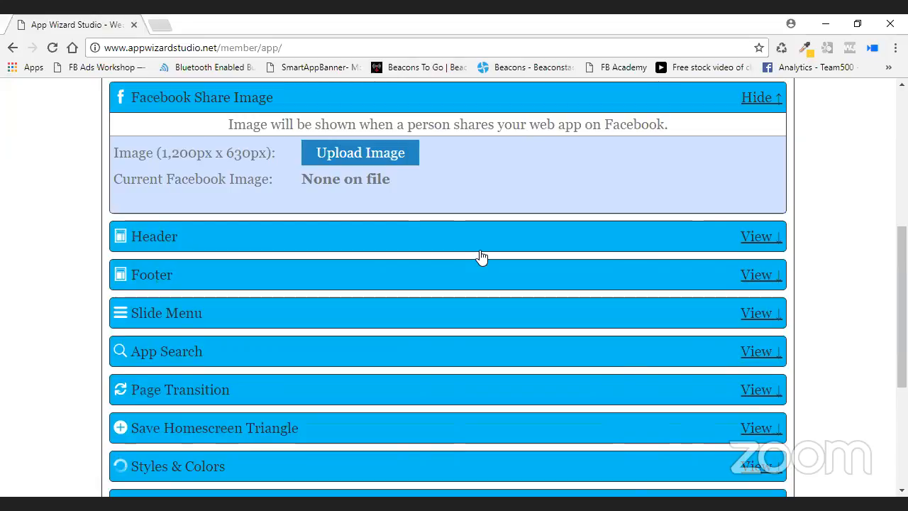
scroll(480, 254, "down", 1)
scroll(335, 200, "up", 3)
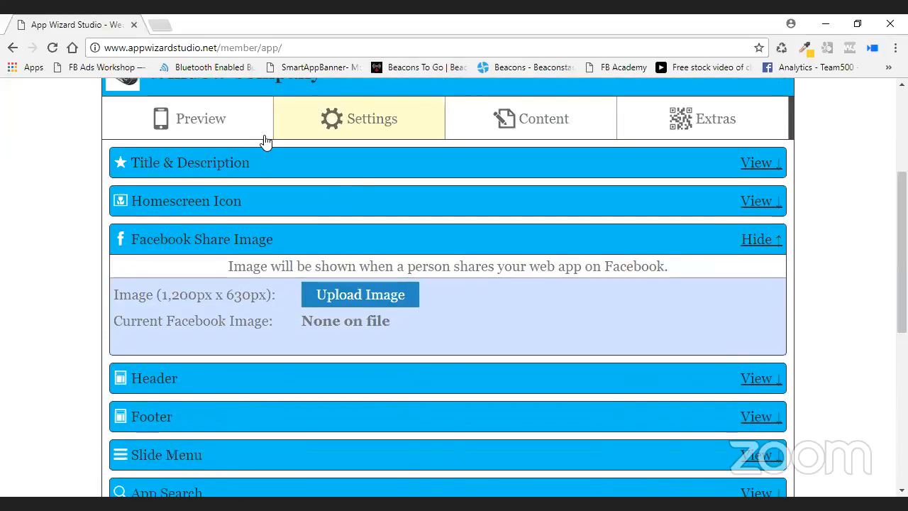
Show the app preview with its red header holding Call Us, Email Us and Share buttons.
left_click(259, 133)
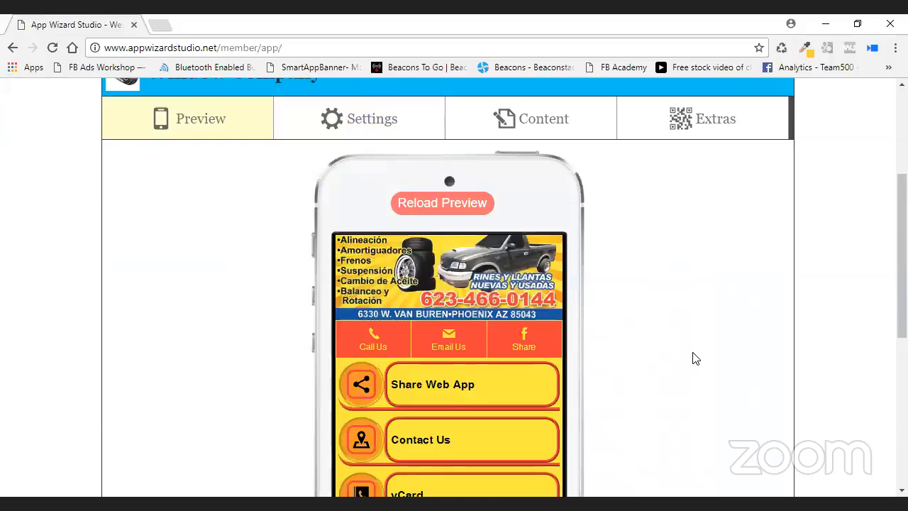
scroll(695, 358, "down", 2)
scroll(693, 361, "up", 2)
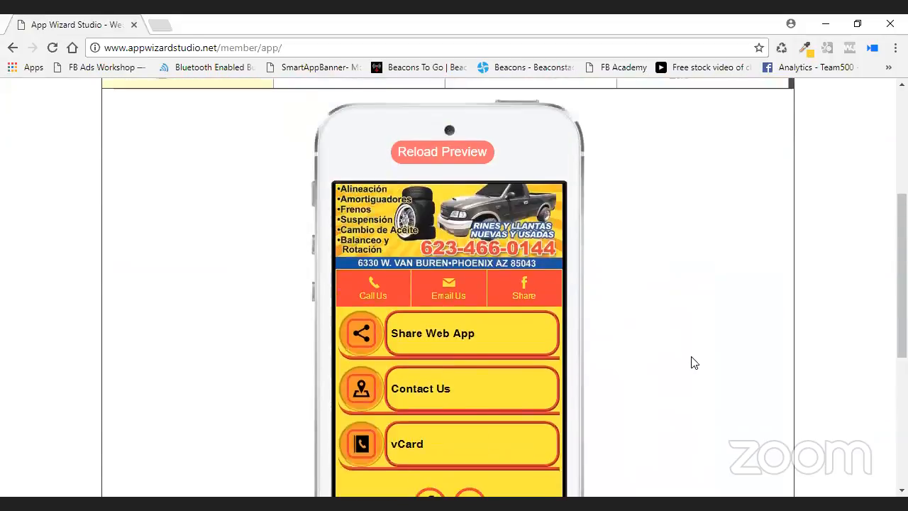